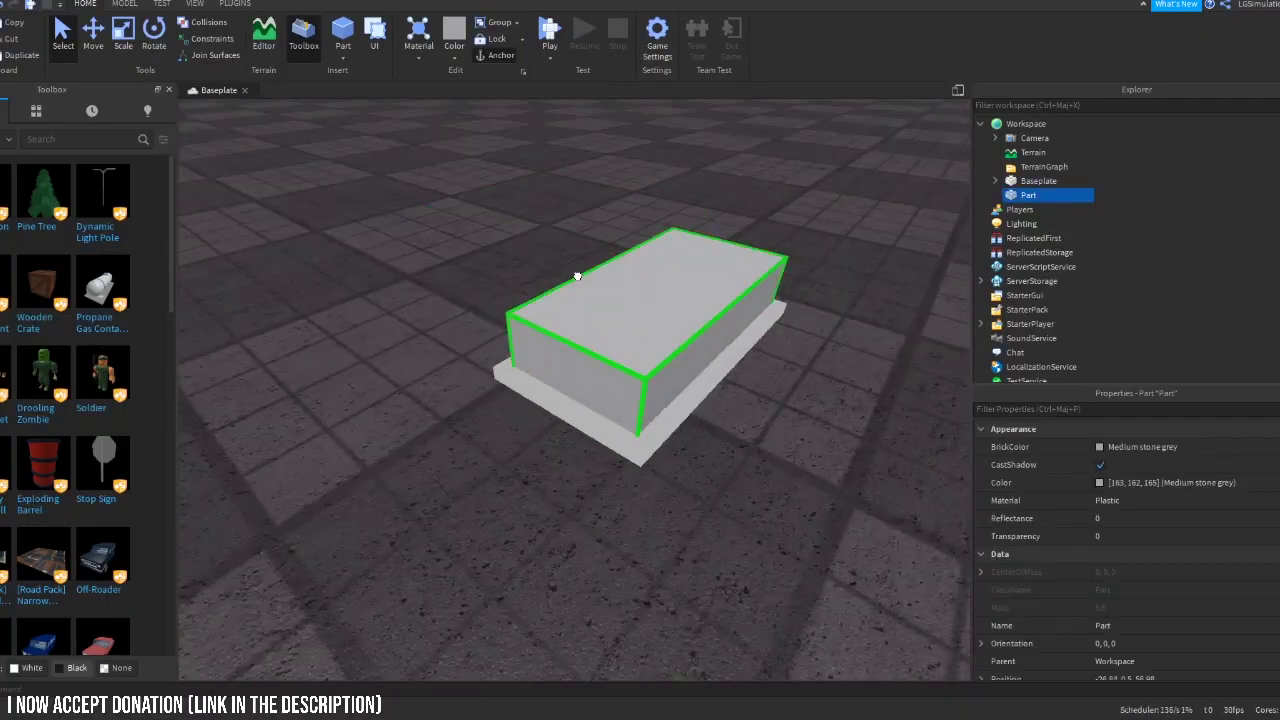
- Turn on Always Save Script Changes in the General section of the Studio settings
key(alt+s)
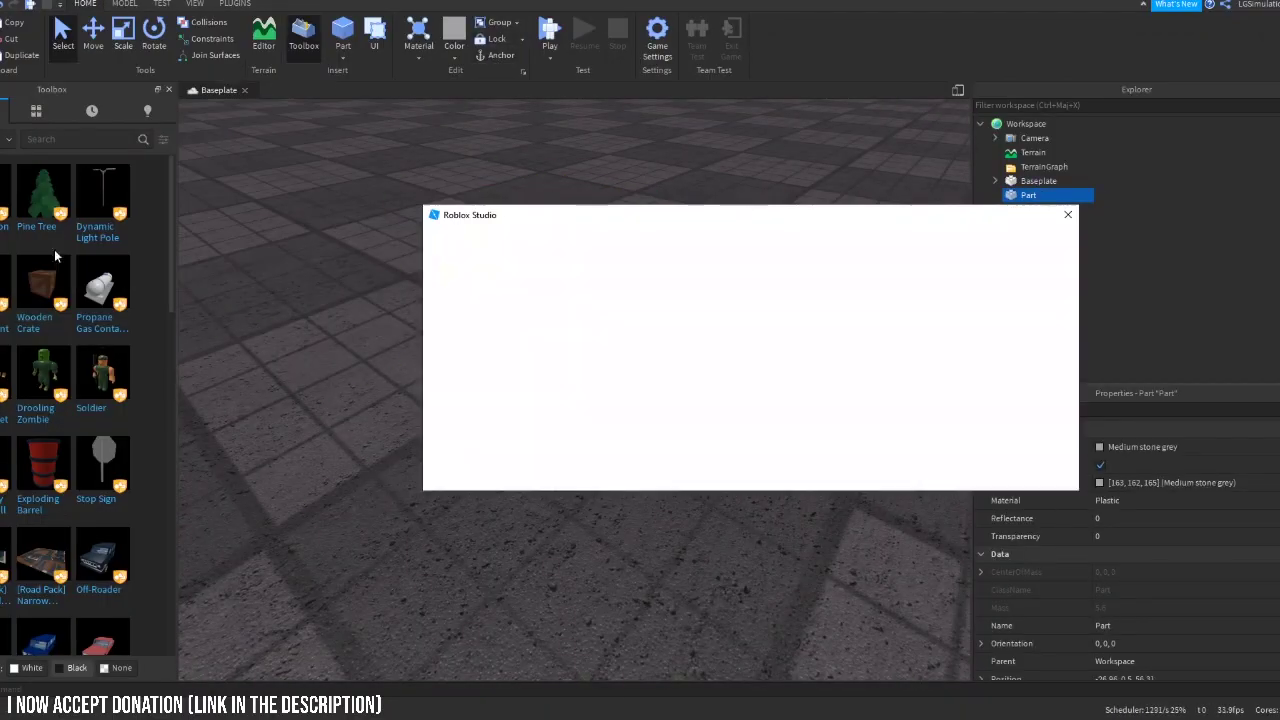
click(445, 345)
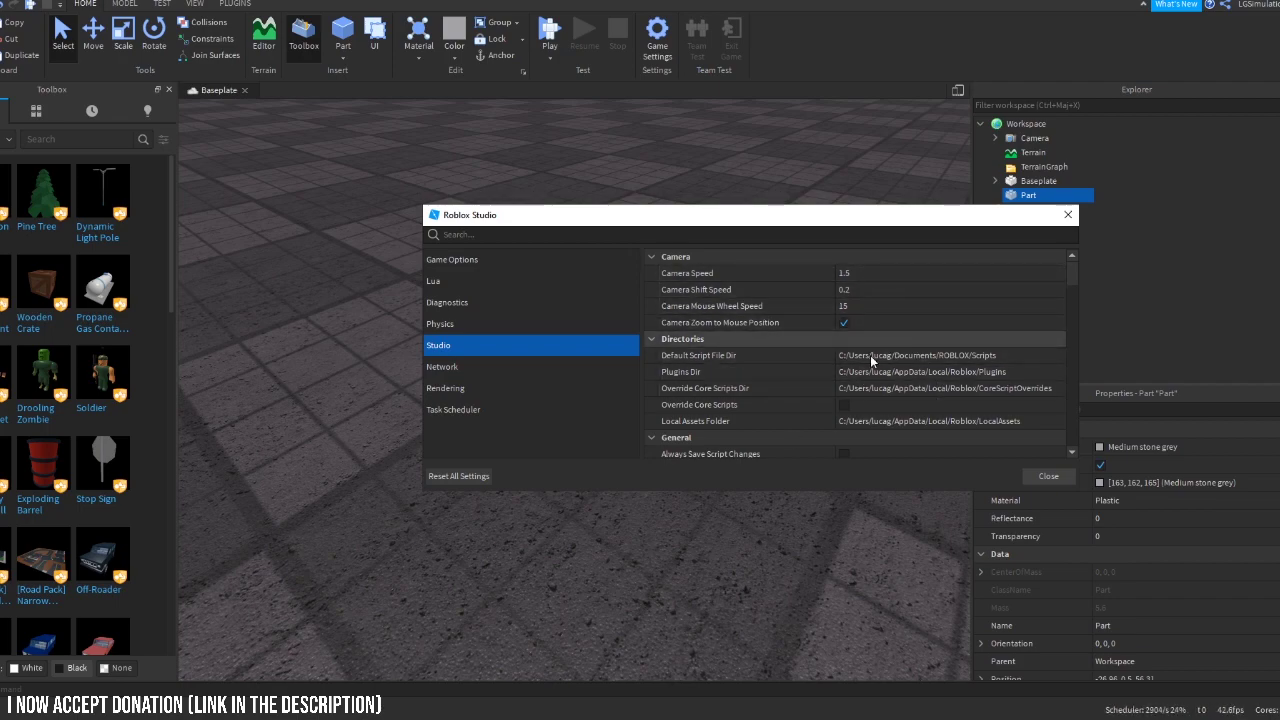
click(918, 437)
key(Escape)
scroll(850, 326, down, 3)
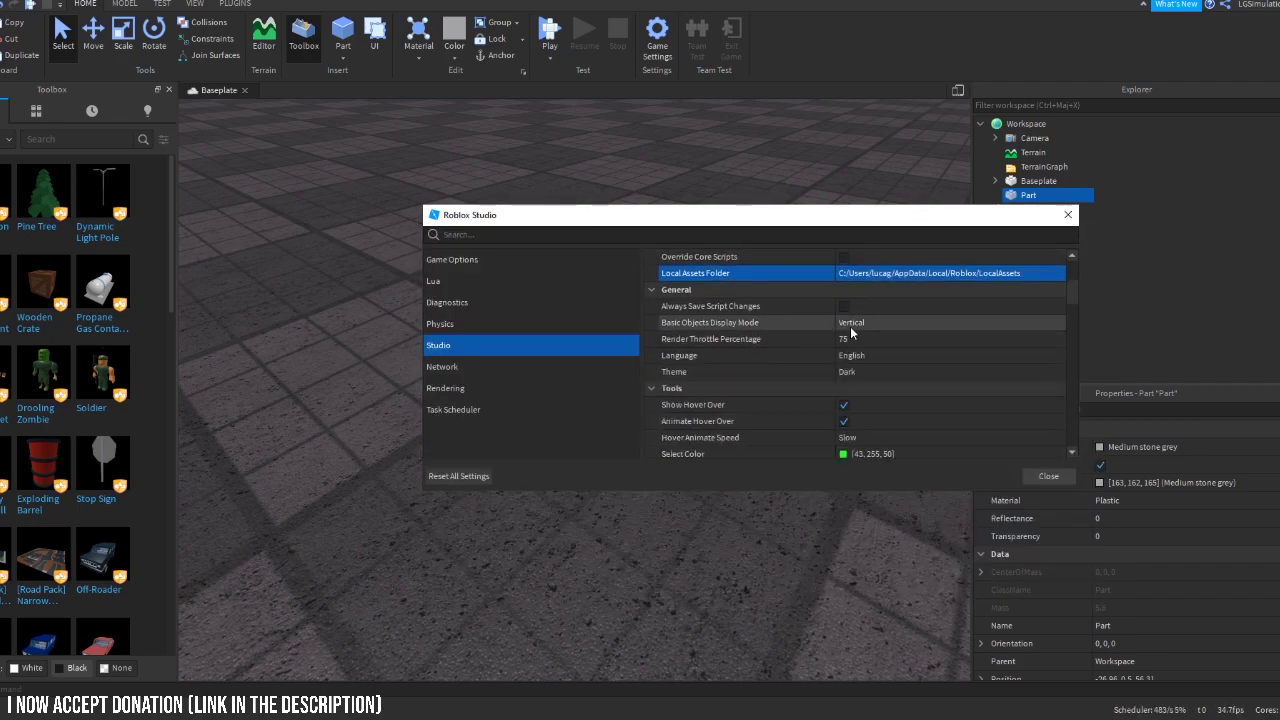
click(843, 307)
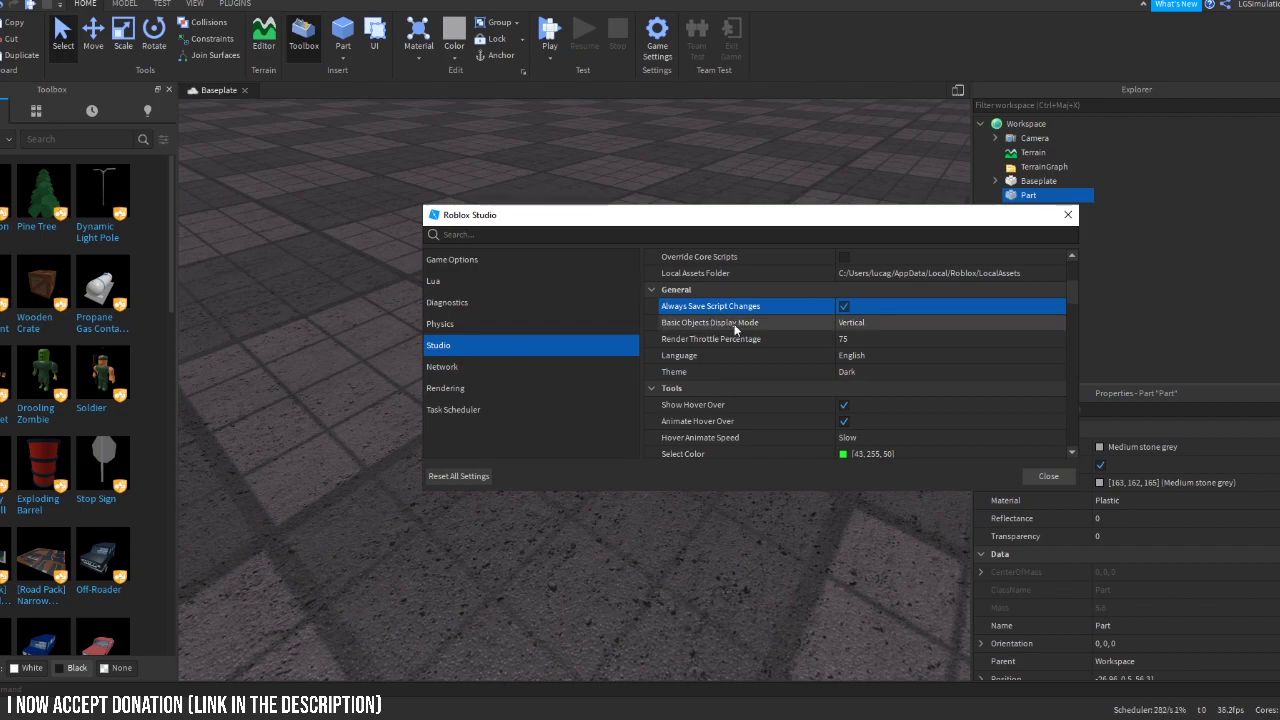
- Try a different Studio theme and set the theme back to Dark
click(666, 326)
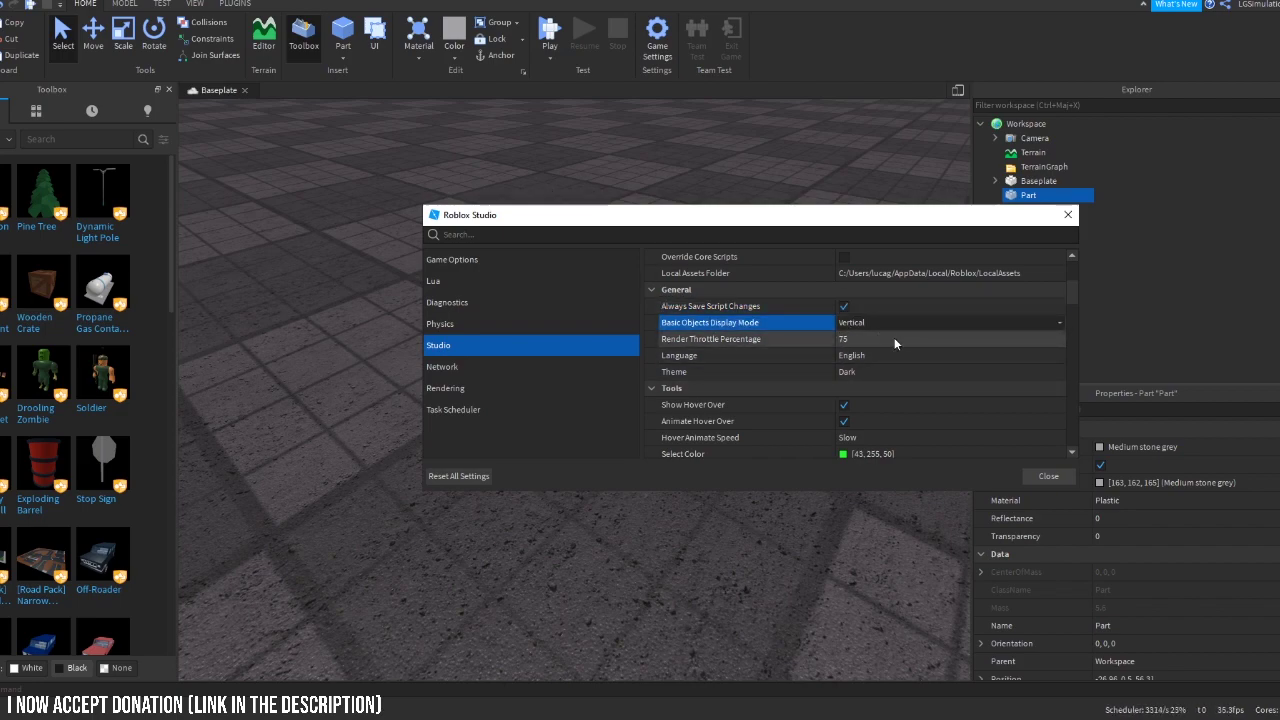
click(862, 372)
click(864, 385)
click(854, 371)
click(852, 396)
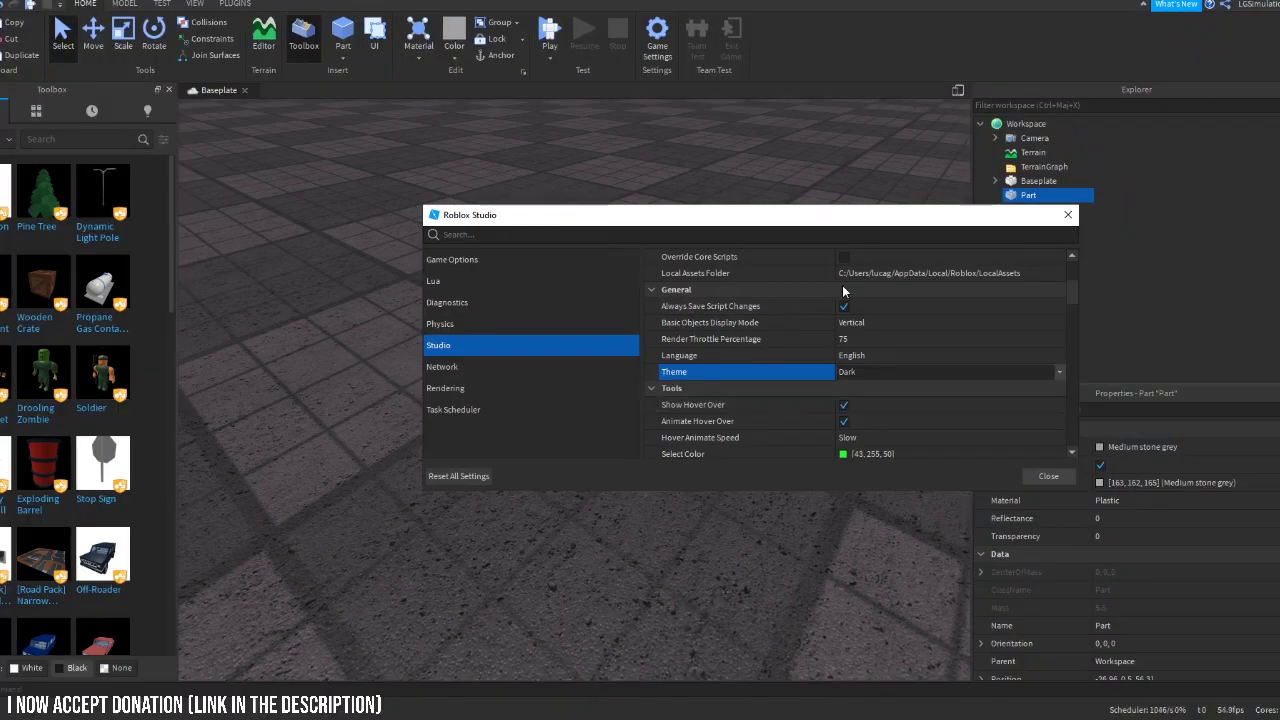
- Set Hover Animate Speed to Medium in the Tools settings
scroll(858, 343, down, 2)
click(857, 340)
click(852, 371)
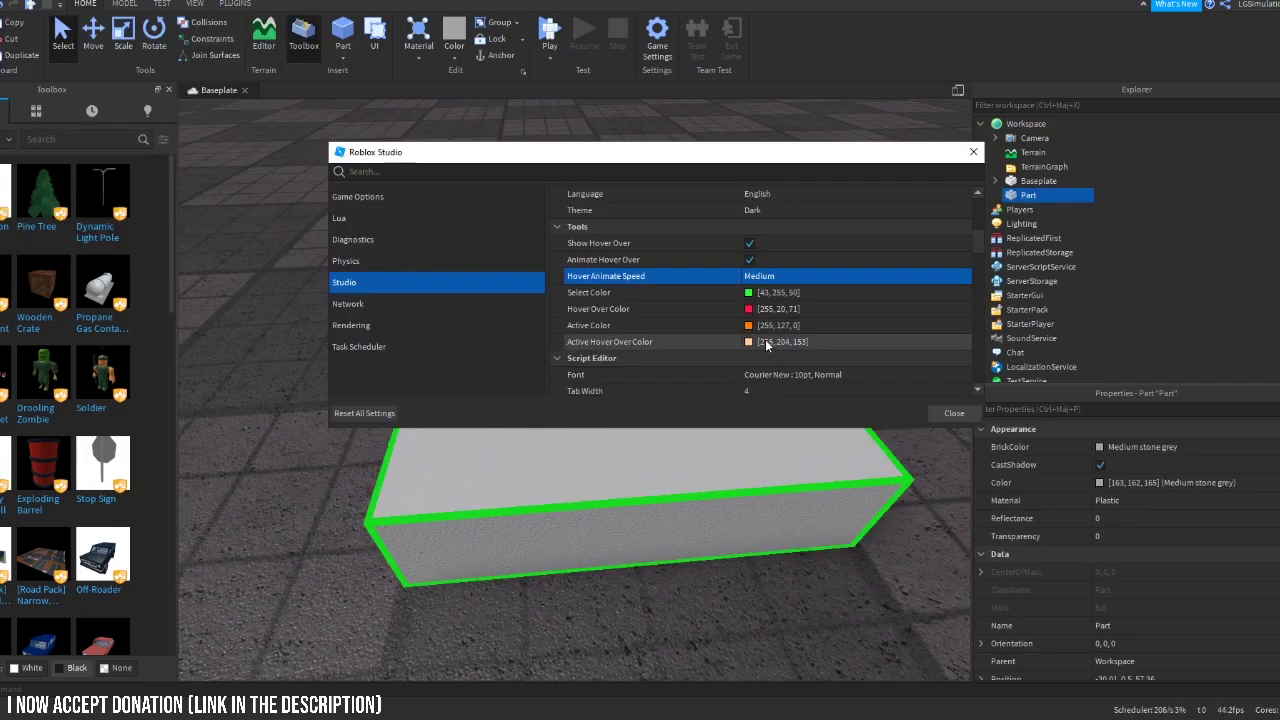
- Set the Script Editor font to Bebas Neue at 11 pt
scroll(804, 308, down, 3)
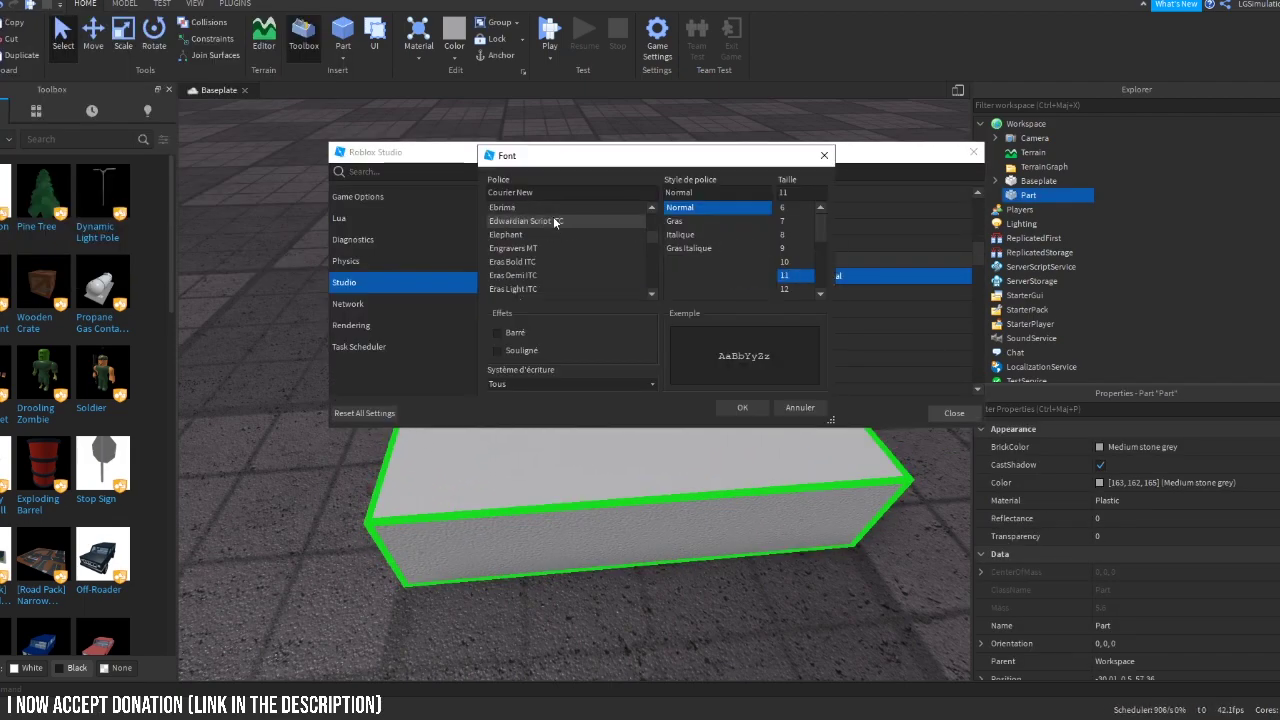
scroll(554, 220, up, 10)
click(514, 289)
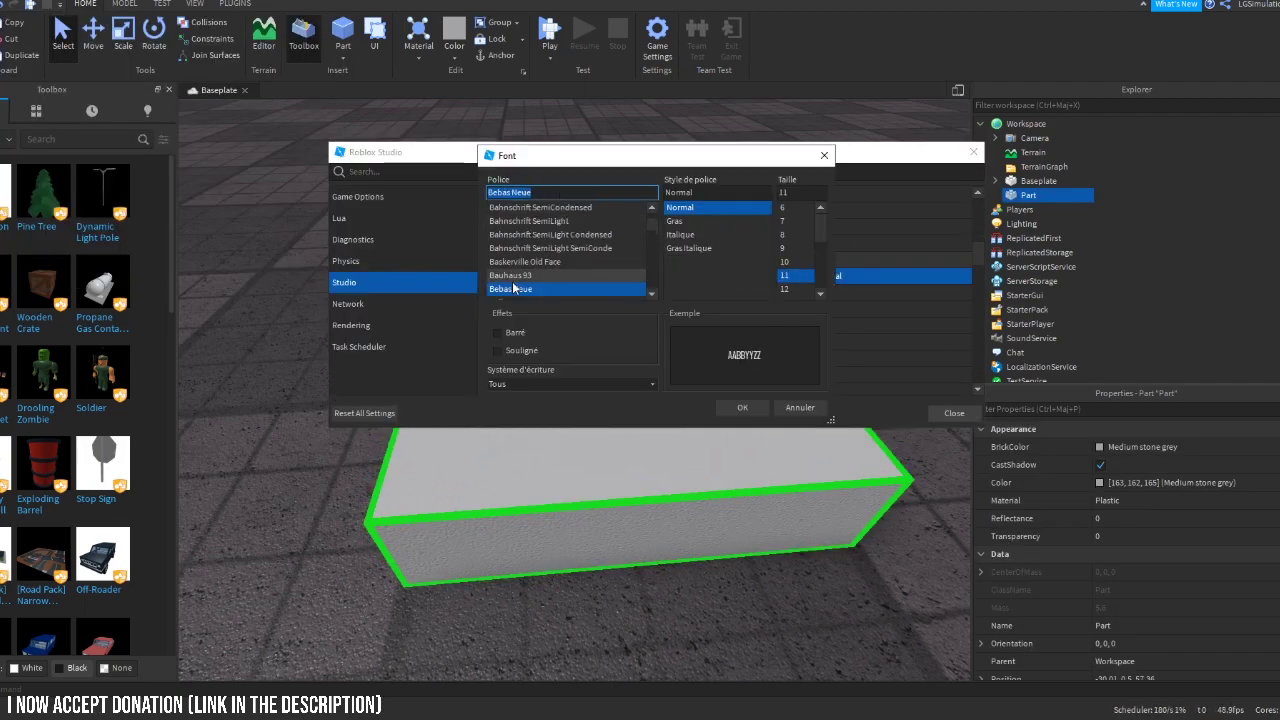
click(743, 406)
- Set the Rulers value of the Script Editor to 2
click(679, 309)
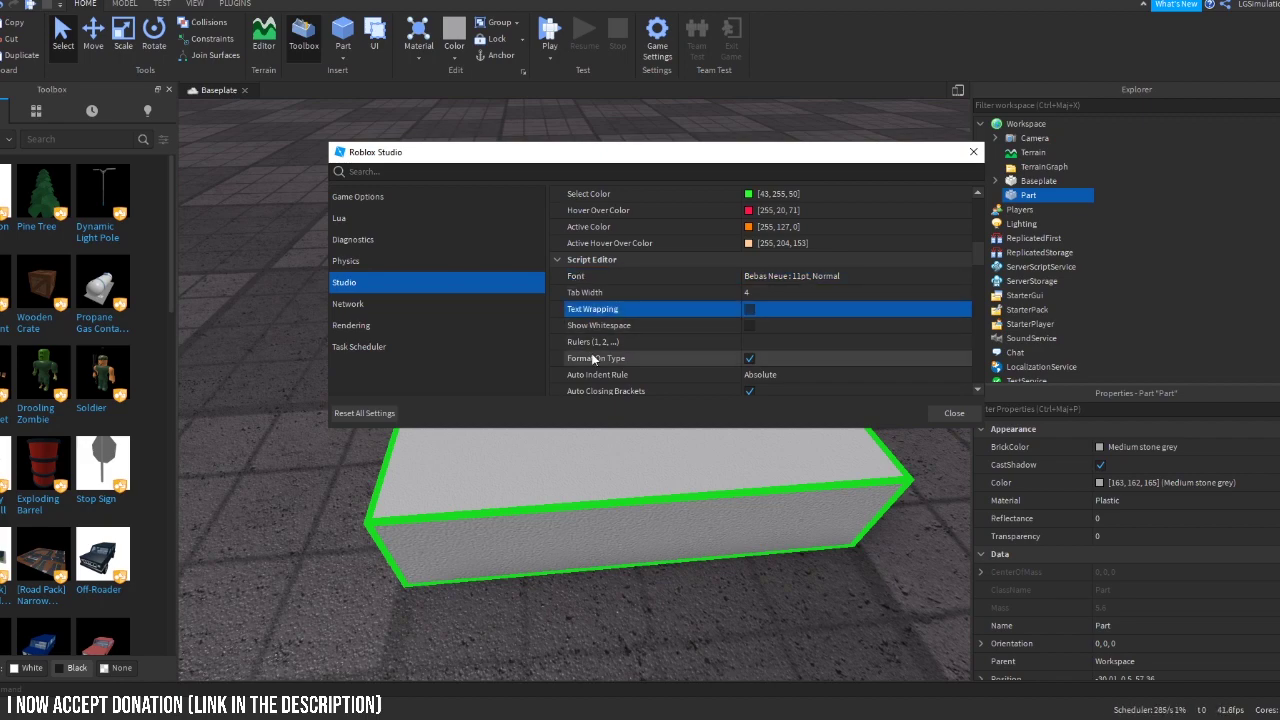
click(763, 343)
text(2)
key(Return)
- Set Permission Level Shown to Game in the Browsing section of the Studio settings
scroll(700, 300, down, 8)
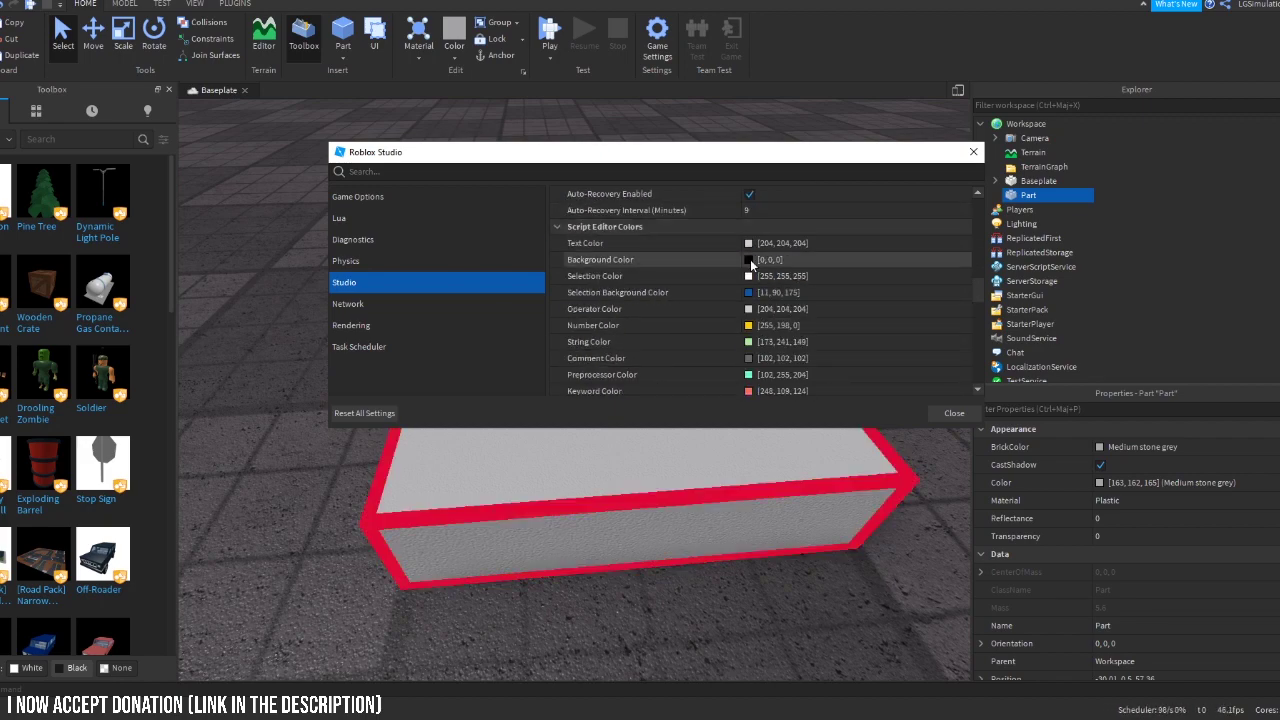
scroll(716, 243, down, 4)
click(767, 276)
click(767, 288)
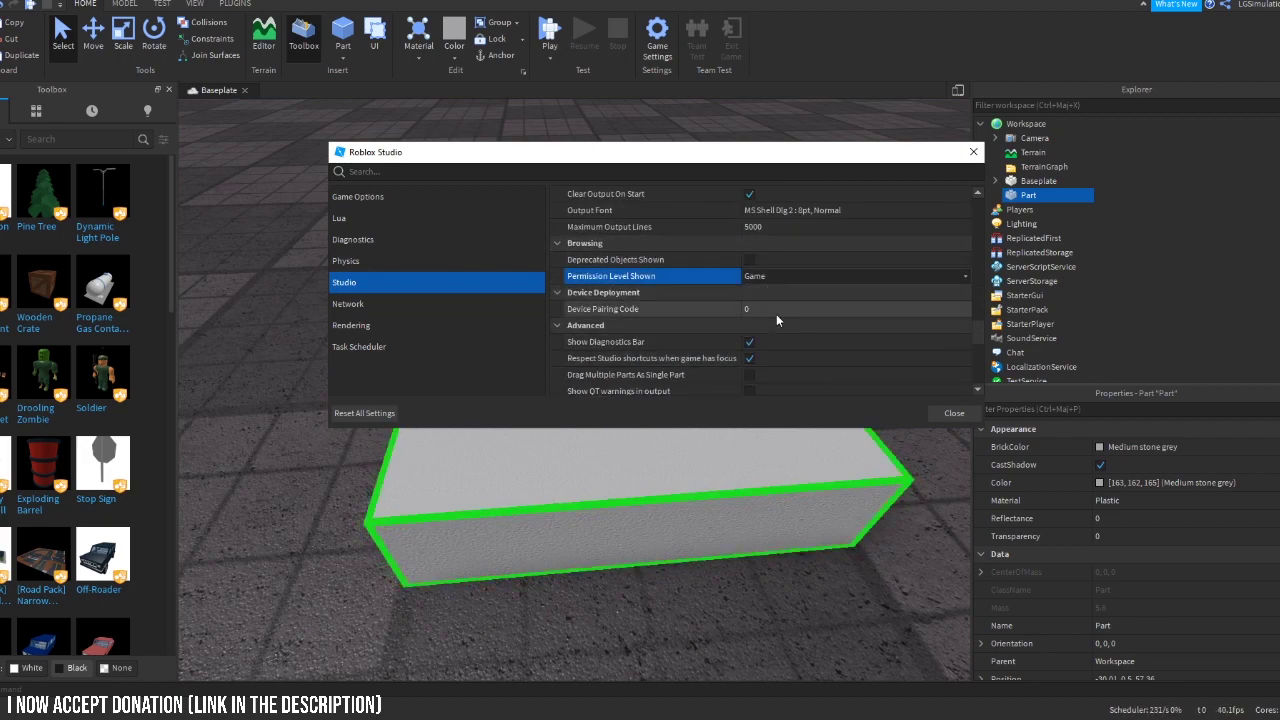
scroll(776, 314, down, 3)
scroll(755, 325, up, 8)
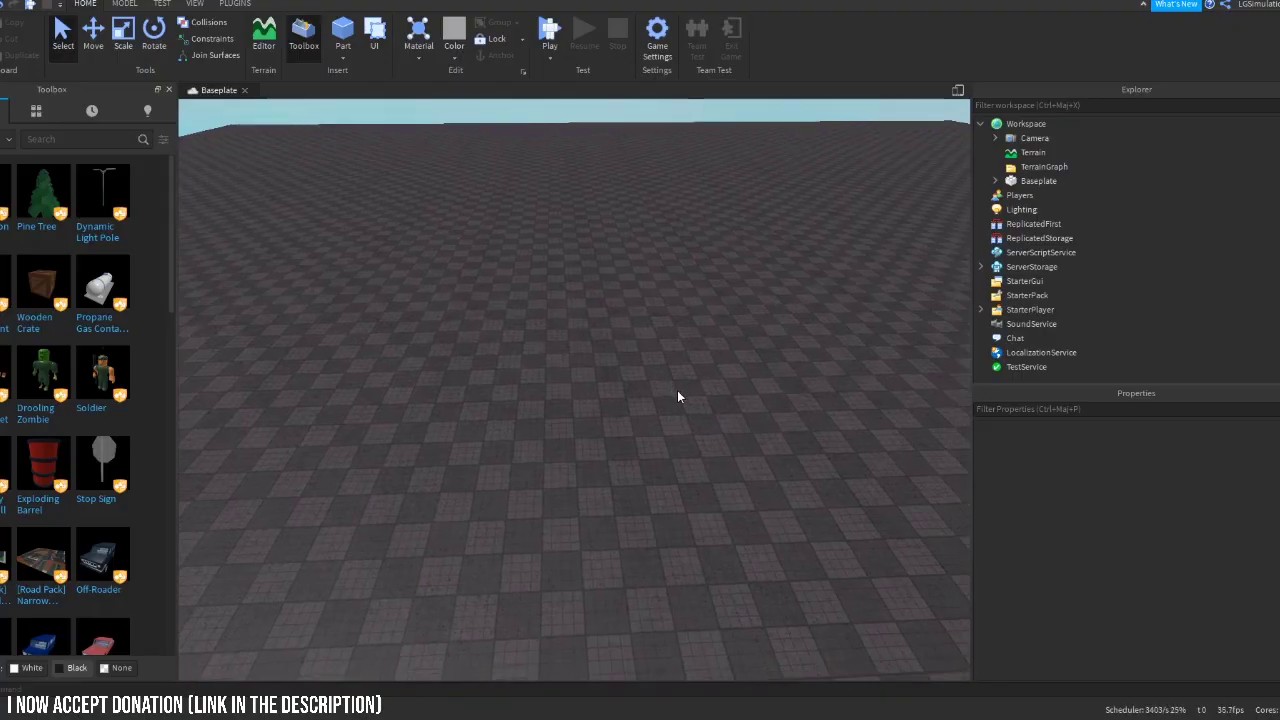
- Open the Studio settings dialog for the Baseplate place
mouse_move(678, 389)
right_down()
mouse_move(674, 351)
mouse_move(677, 387)
right_up()
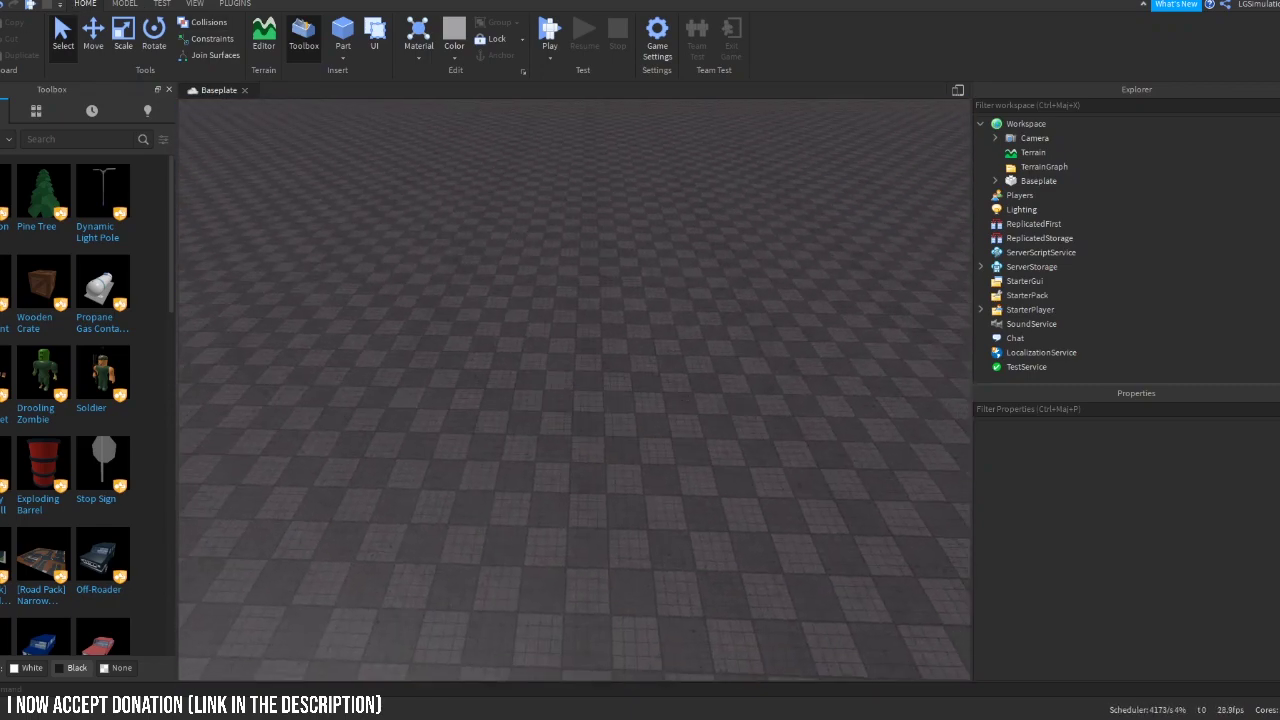
key(alt+f)
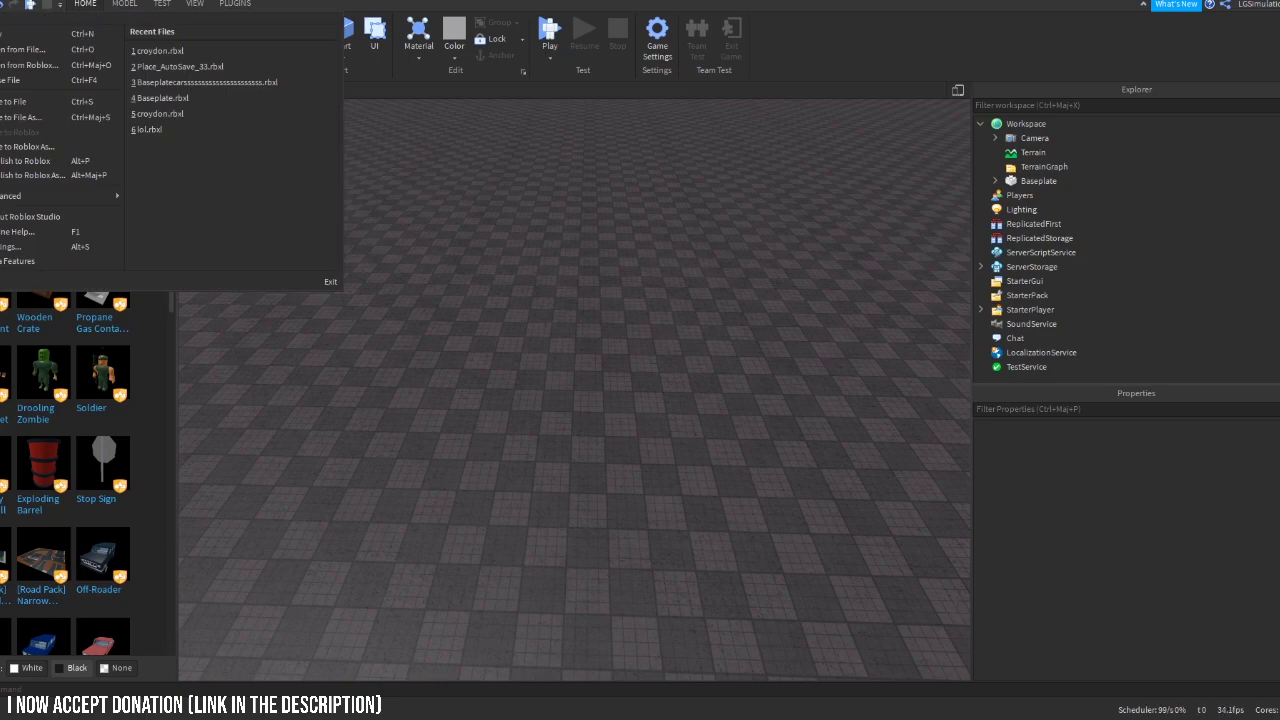
click(53, 247)
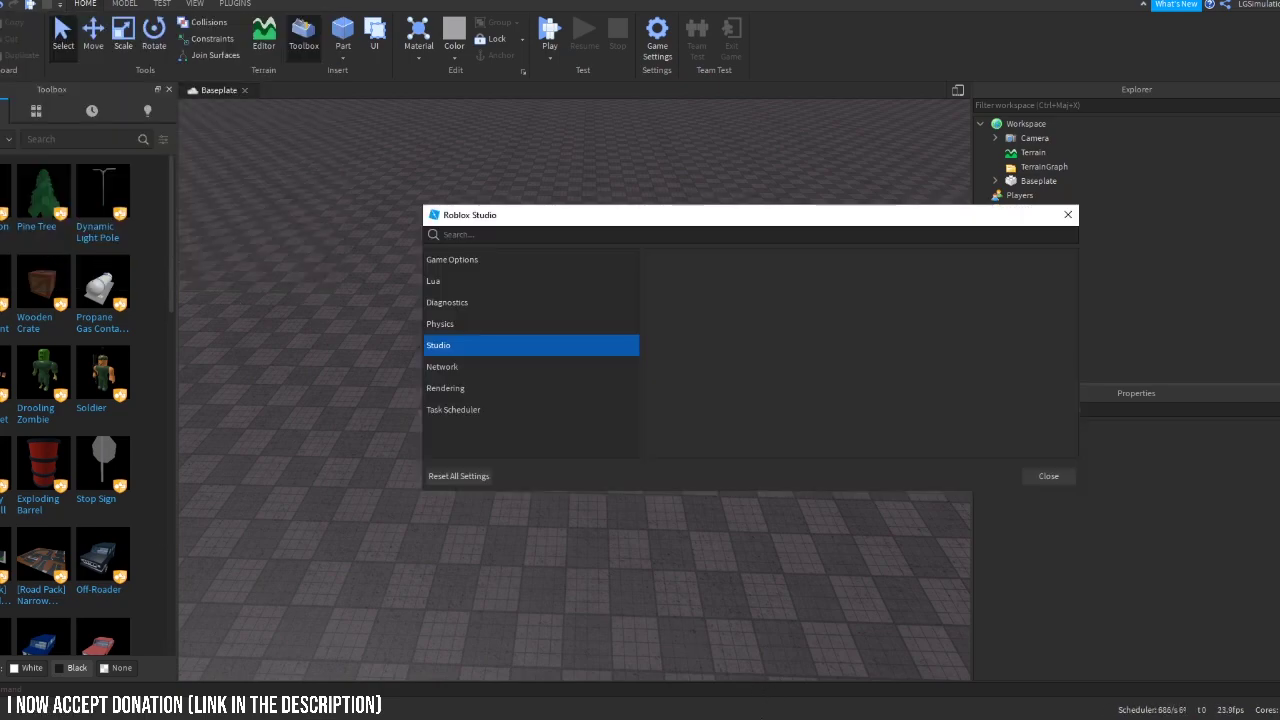
key(alt+Tab)
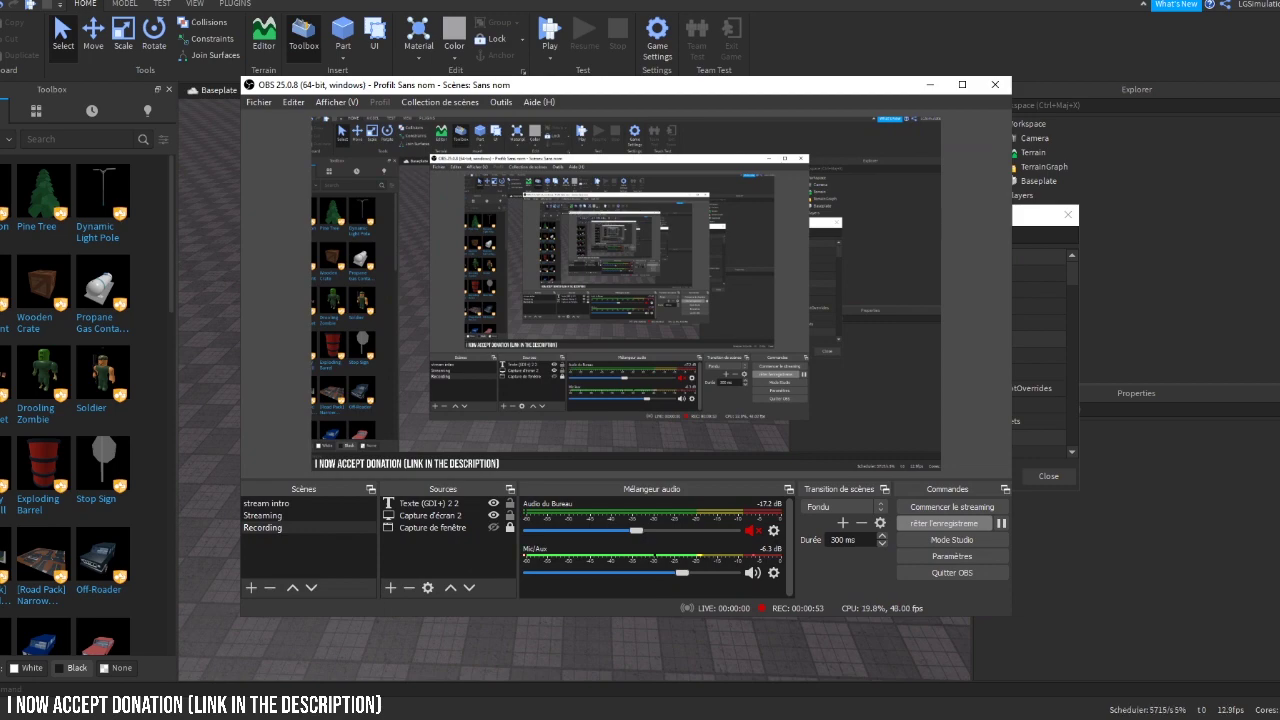
key(alt+Tab)
key(alt+Tab)
drag(623, 525, 623, 525)
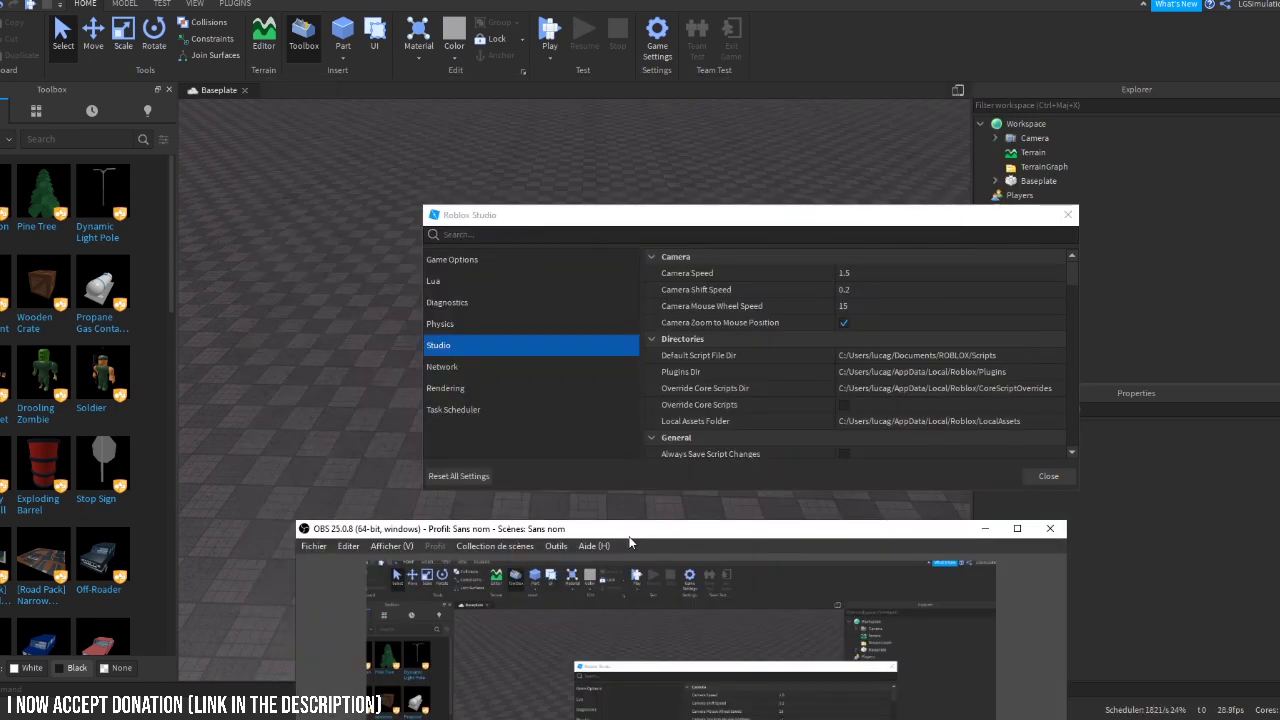
click(985, 528)
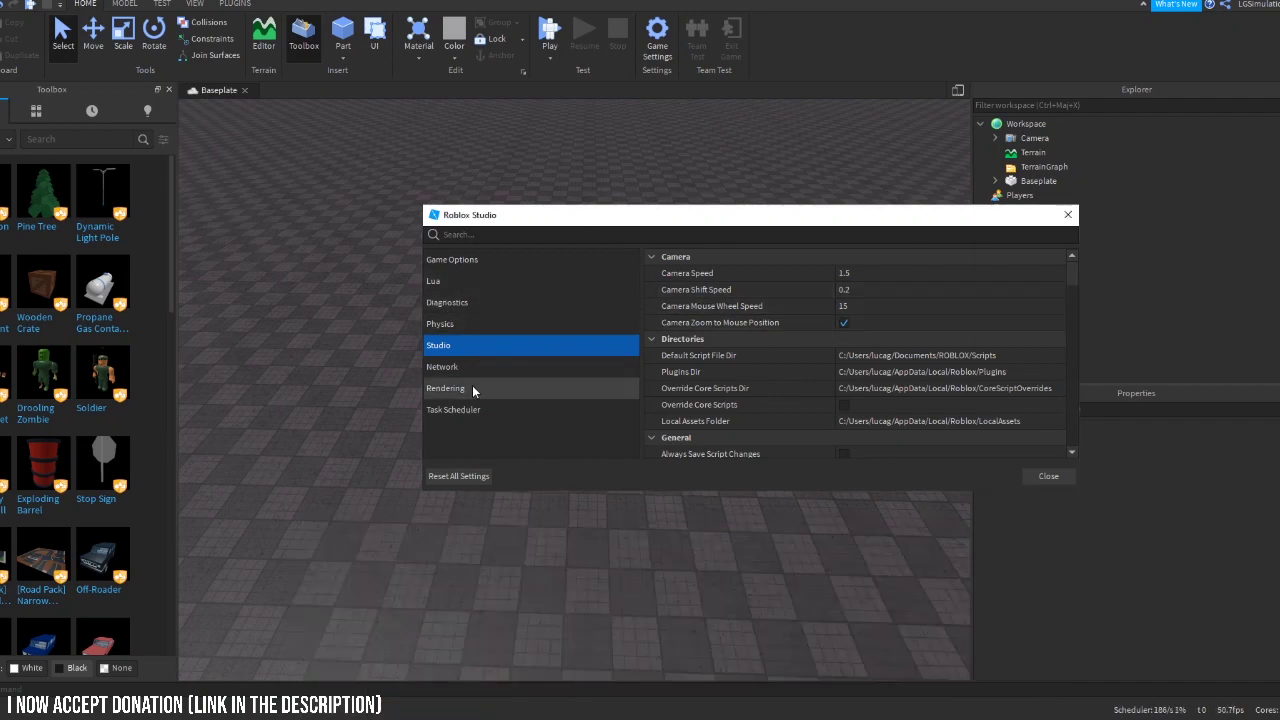
- Review the Game Options, Lua and Diagnostics settings, including the available Video Quality choices
click(472, 262)
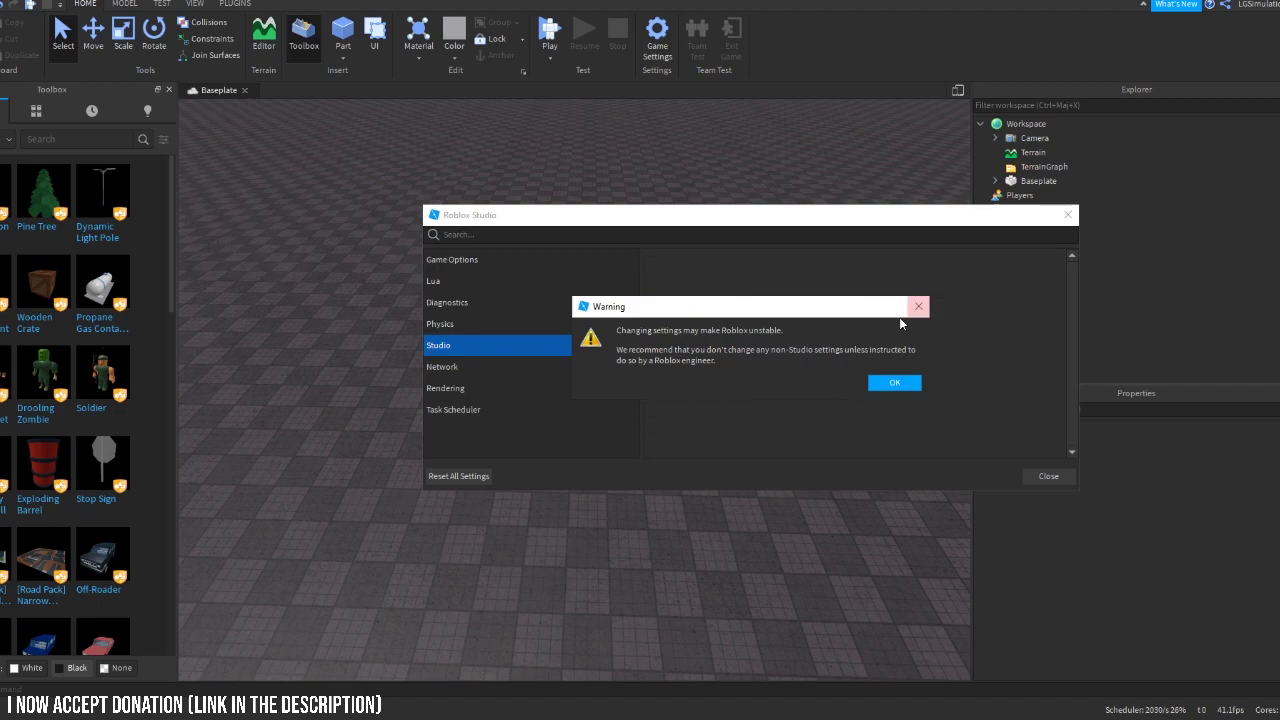
click(893, 384)
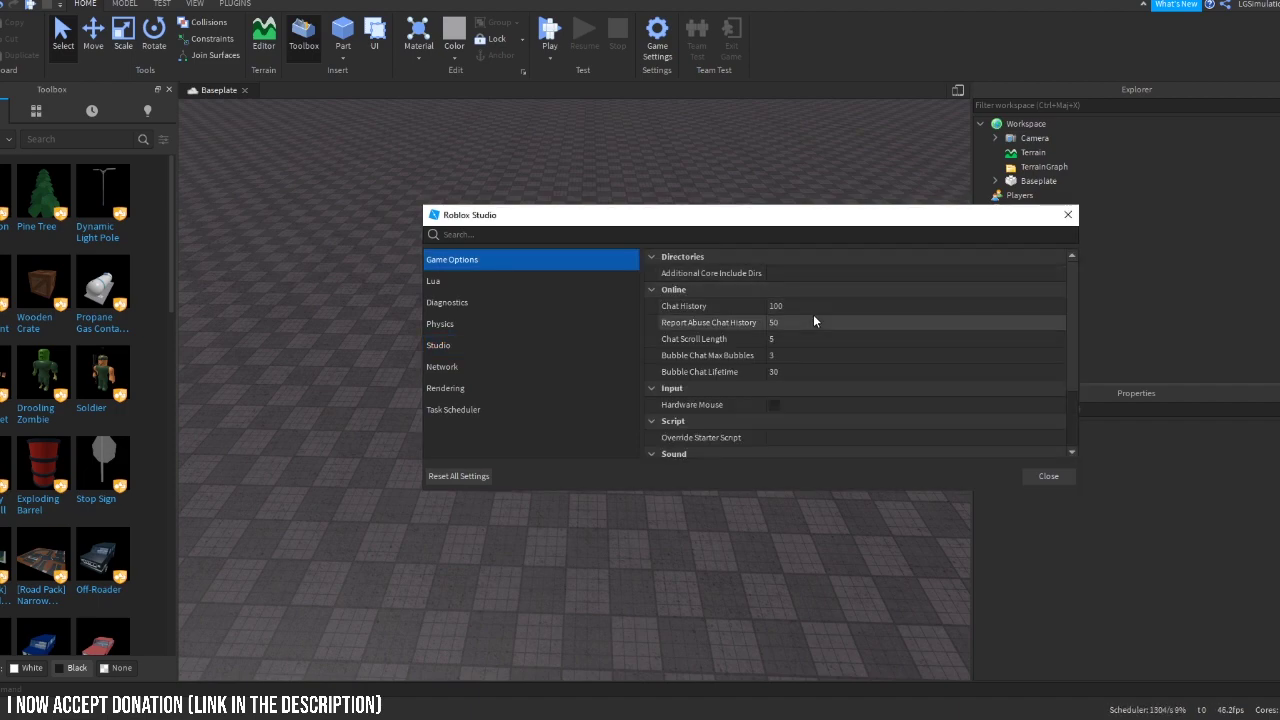
scroll(814, 318, down, 2)
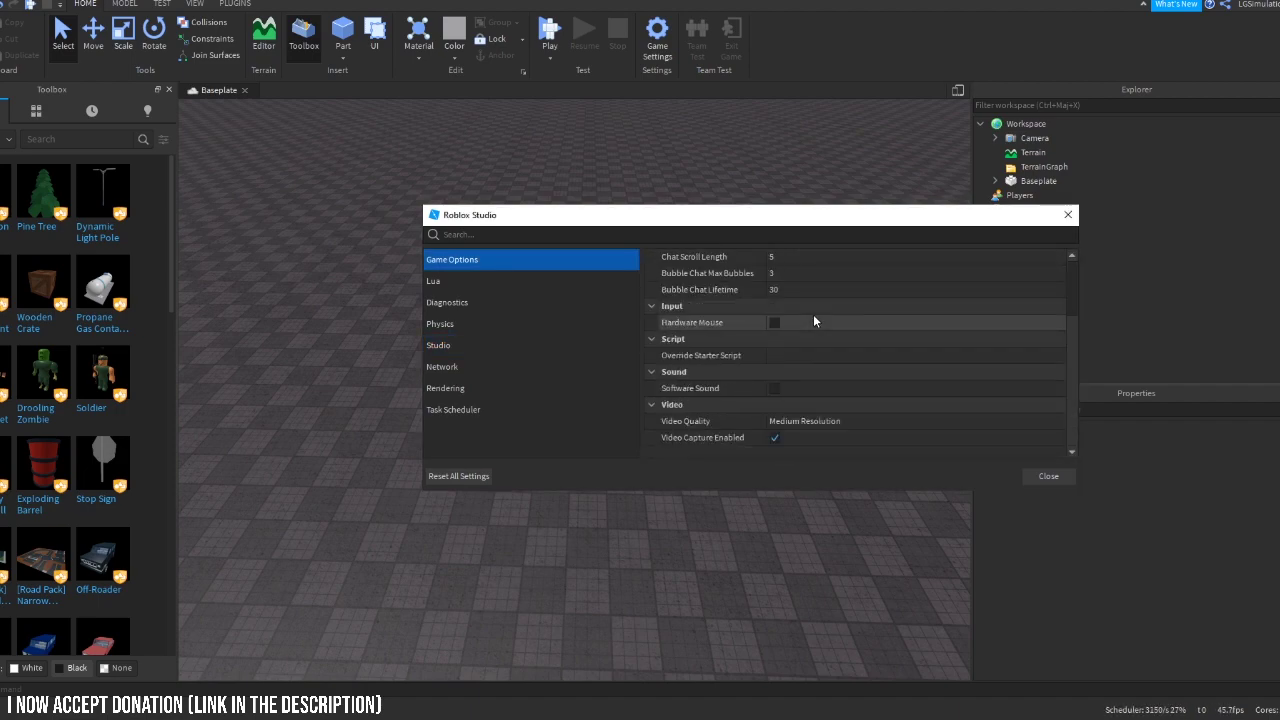
click(810, 423)
click(810, 424)
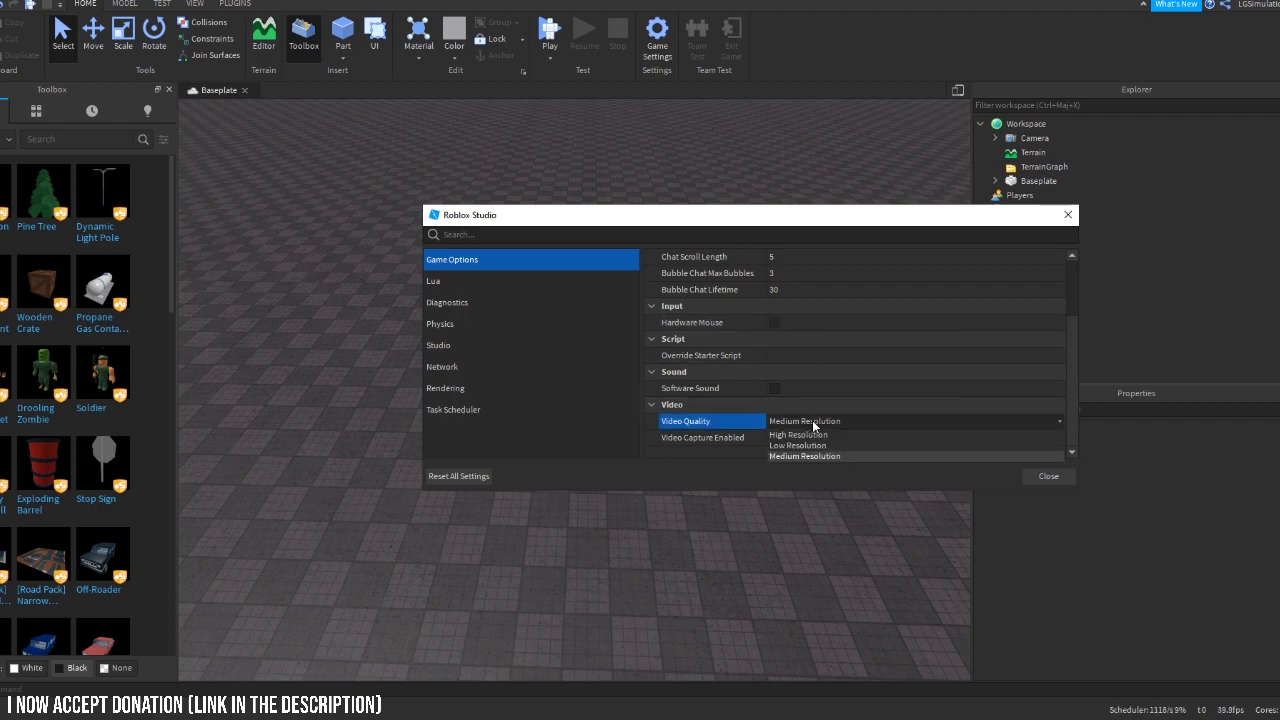
click(812, 420)
scroll(846, 400, up, 3)
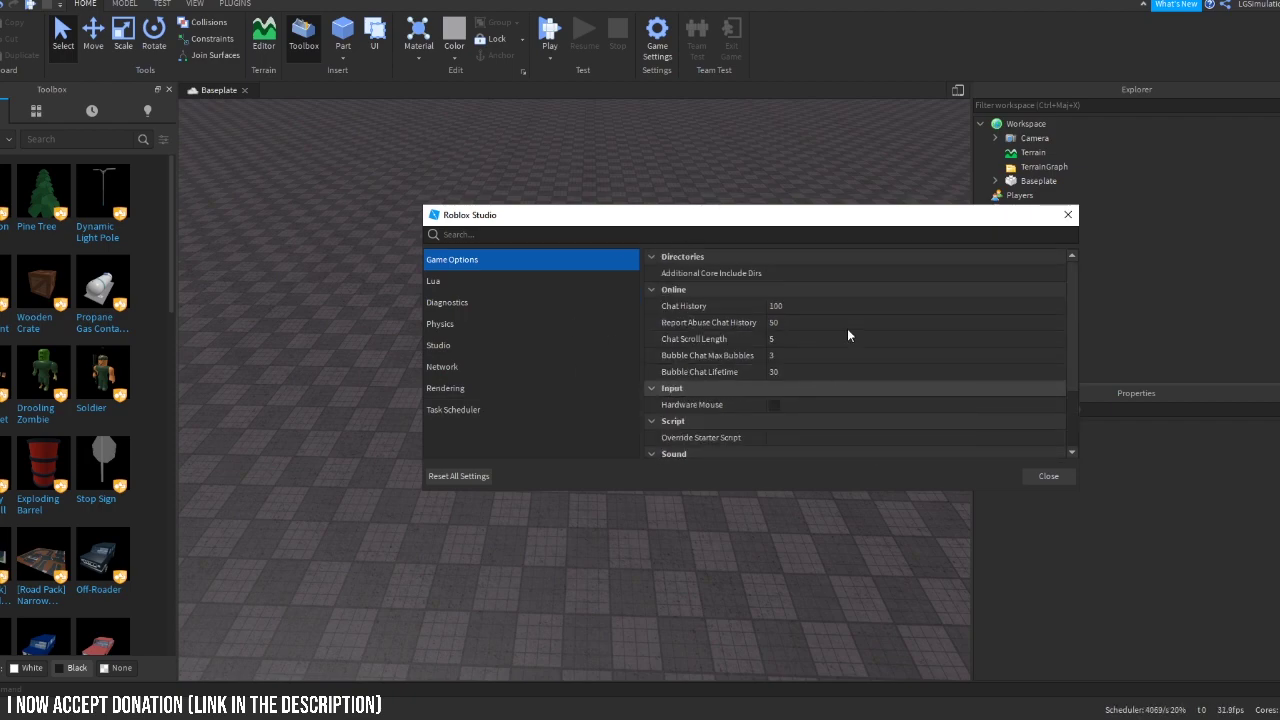
click(489, 278)
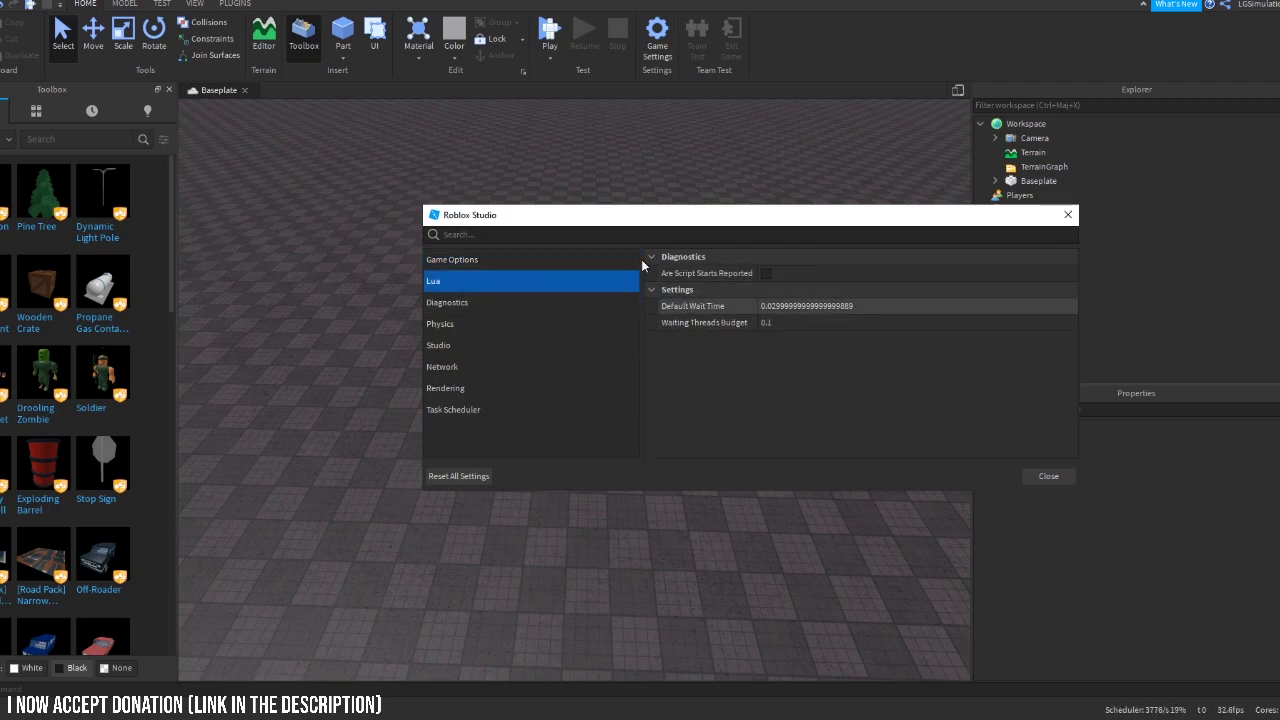
click(470, 300)
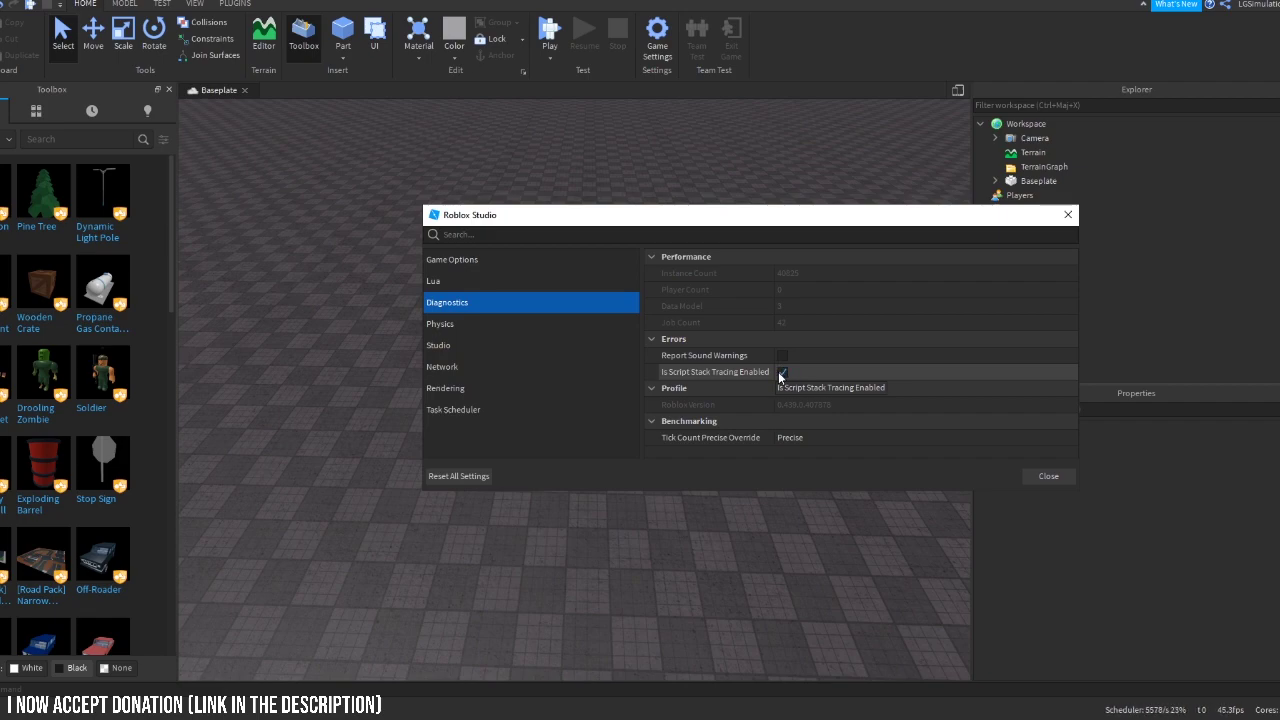
- Turn on Are Model Coords Shown in the Physics display settings and close the dialog
click(515, 324)
scroll(827, 329, down, 3)
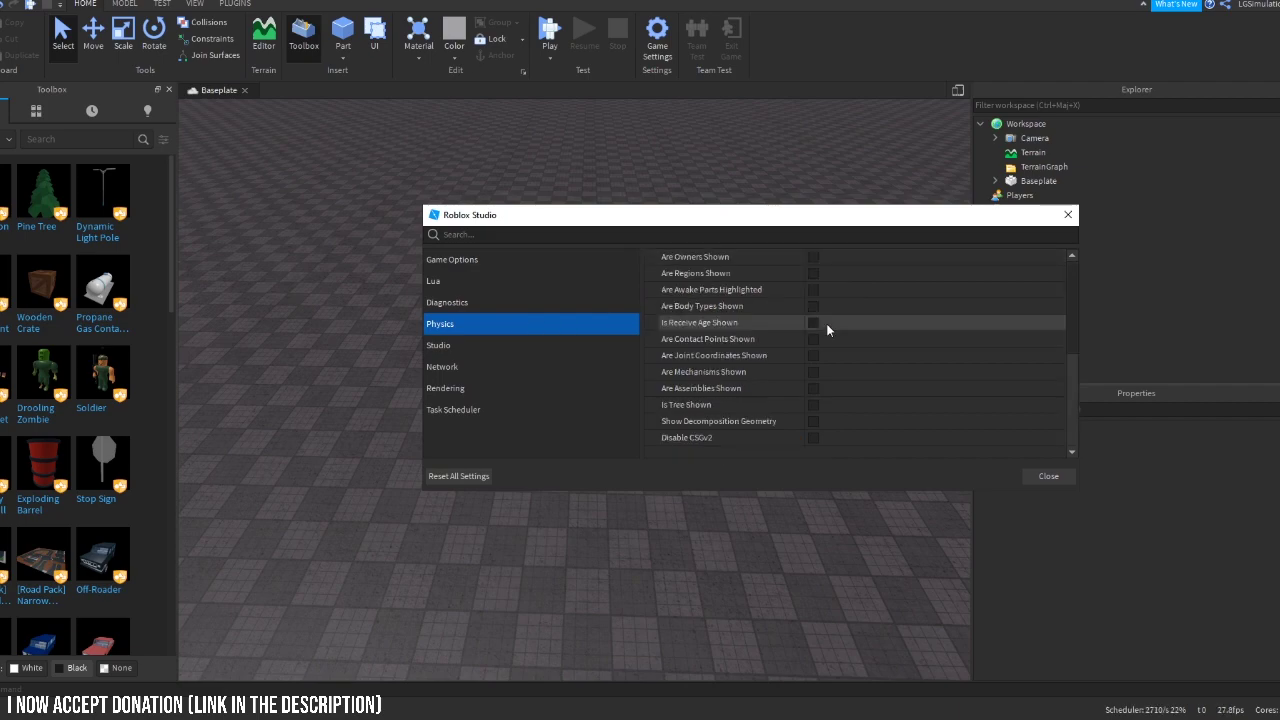
scroll(826, 372, up, 3)
click(812, 389)
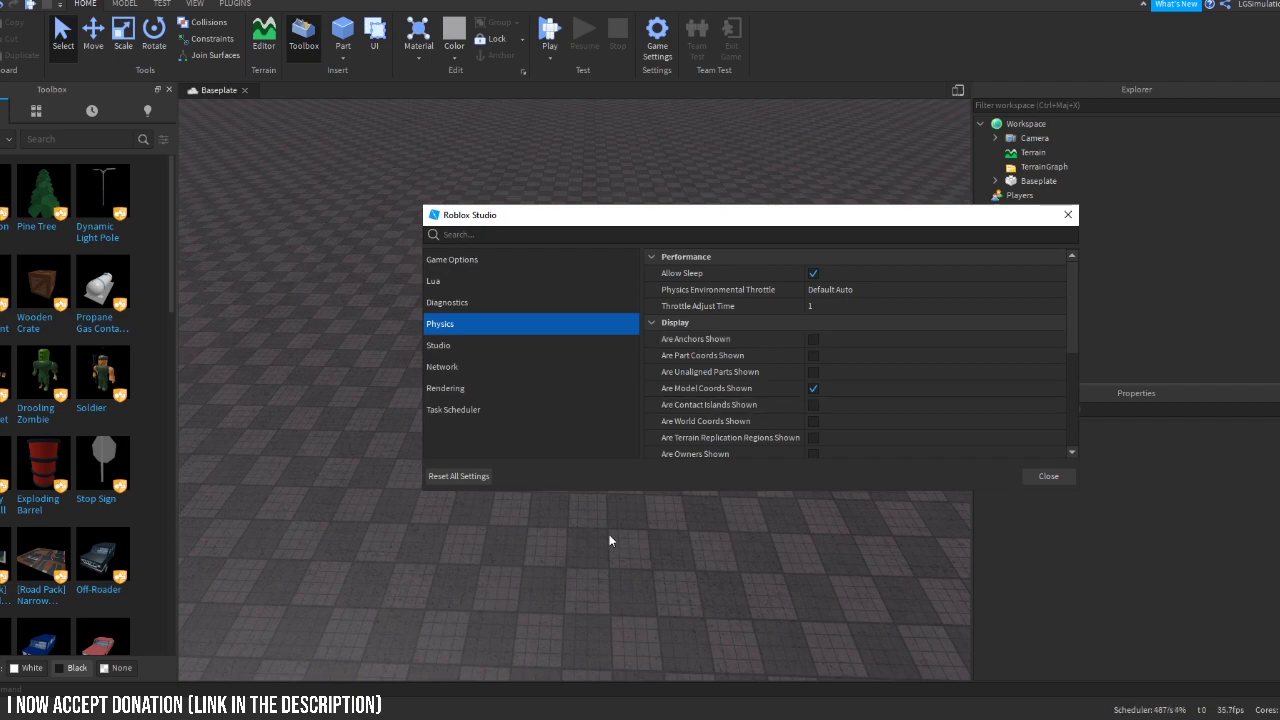
click(1040, 476)
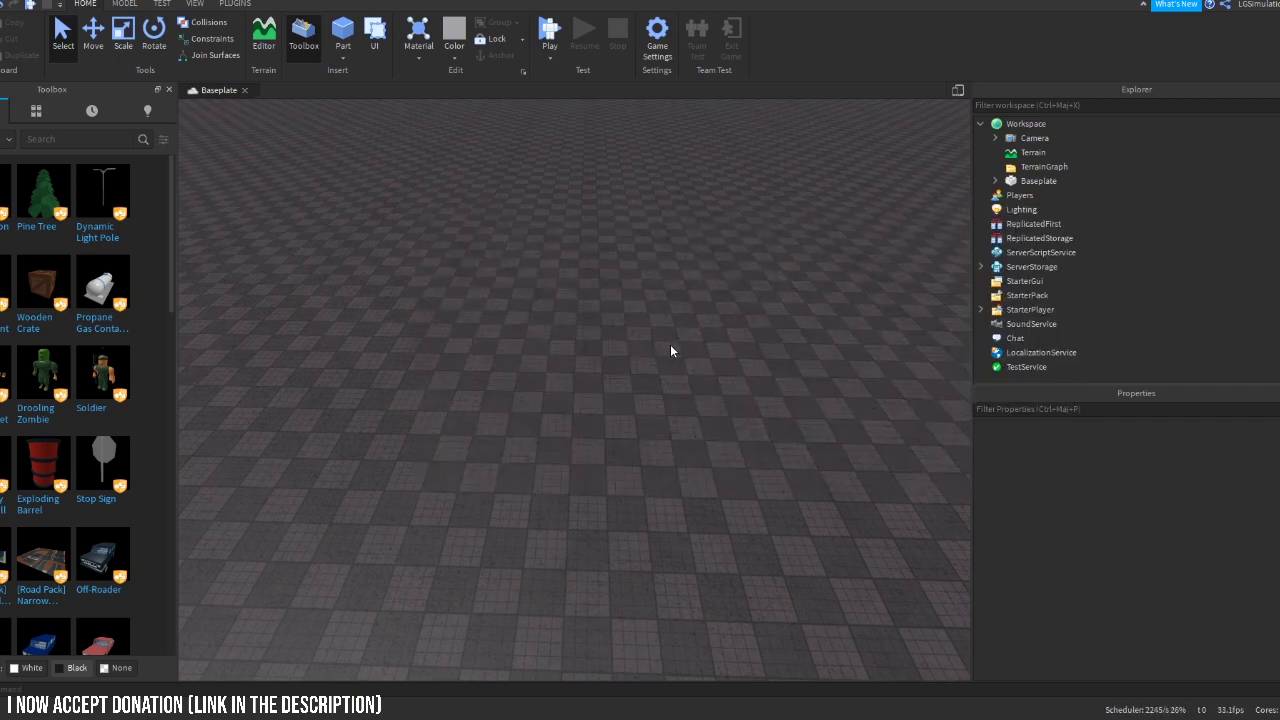
- Insert a block part on the baseplate, shift it a short distance and select it
right_drag(670, 344, 670, 398)
click(343, 30)
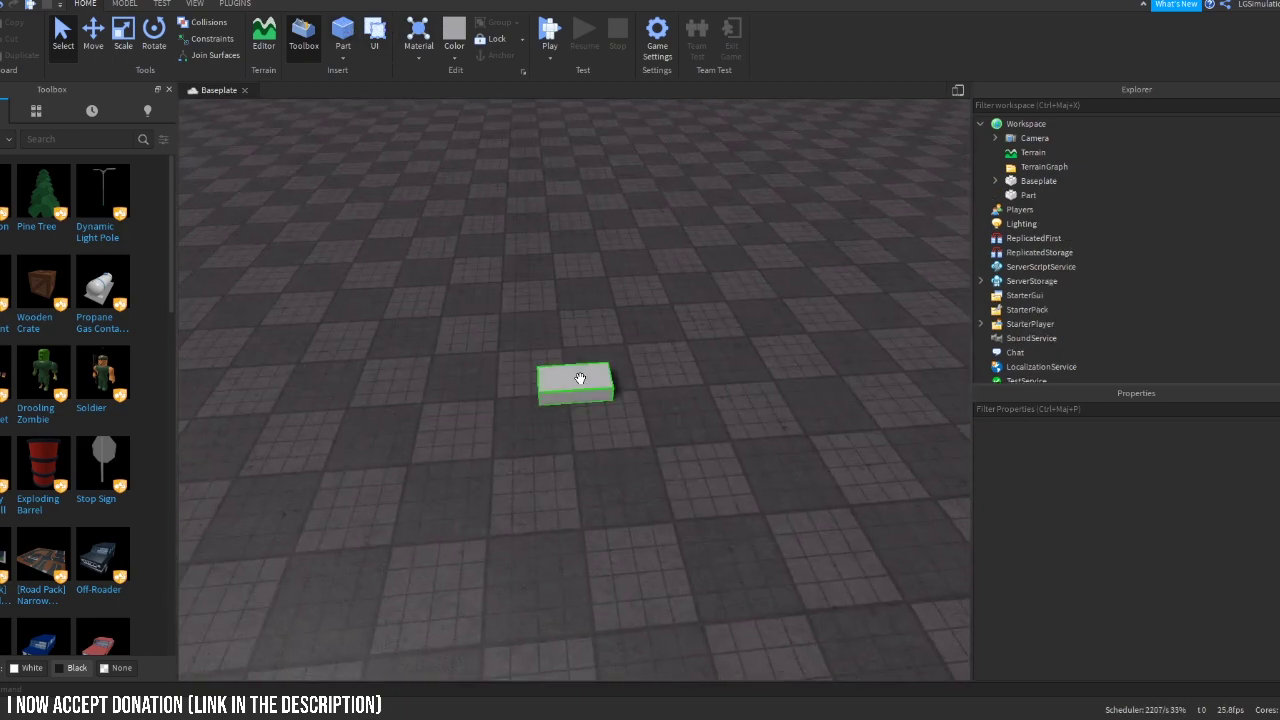
drag(546, 393, 512, 408)
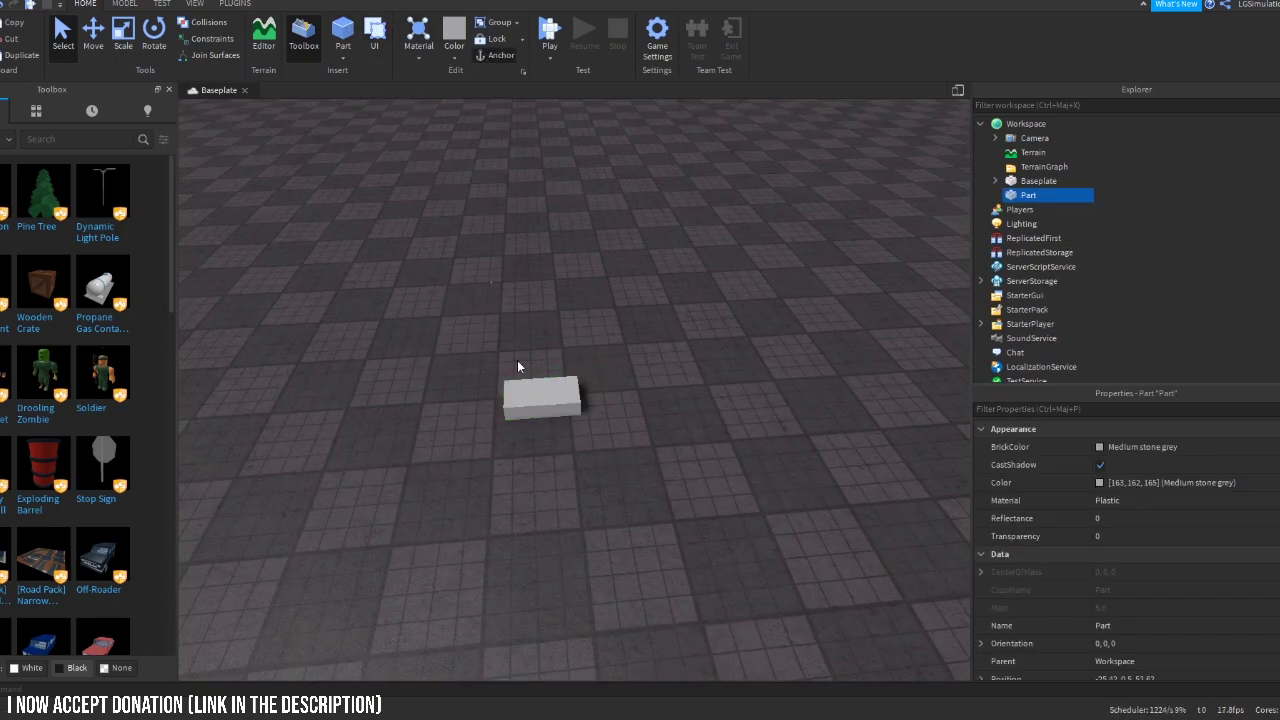
click(517, 366)
click(540, 398)
- Turn on Are Anchors Shown in the Physics display settings and close the dialog
click(8, 4)
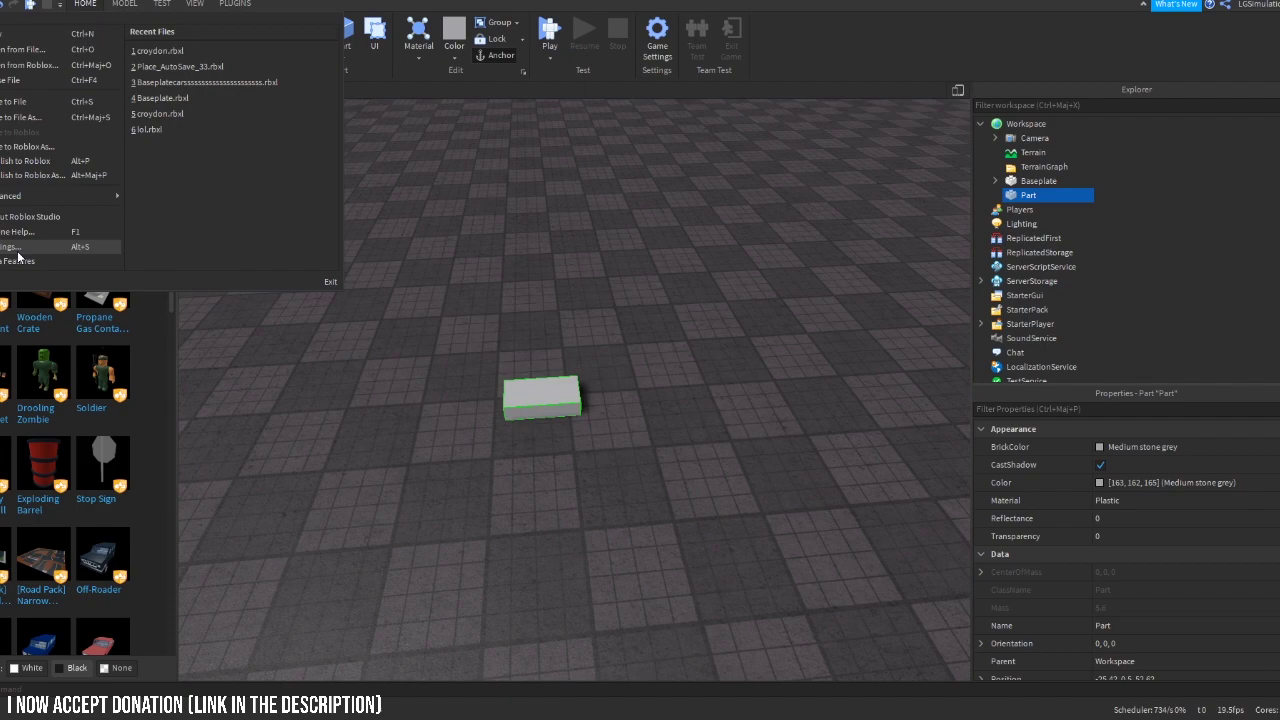
click(18, 251)
click(814, 340)
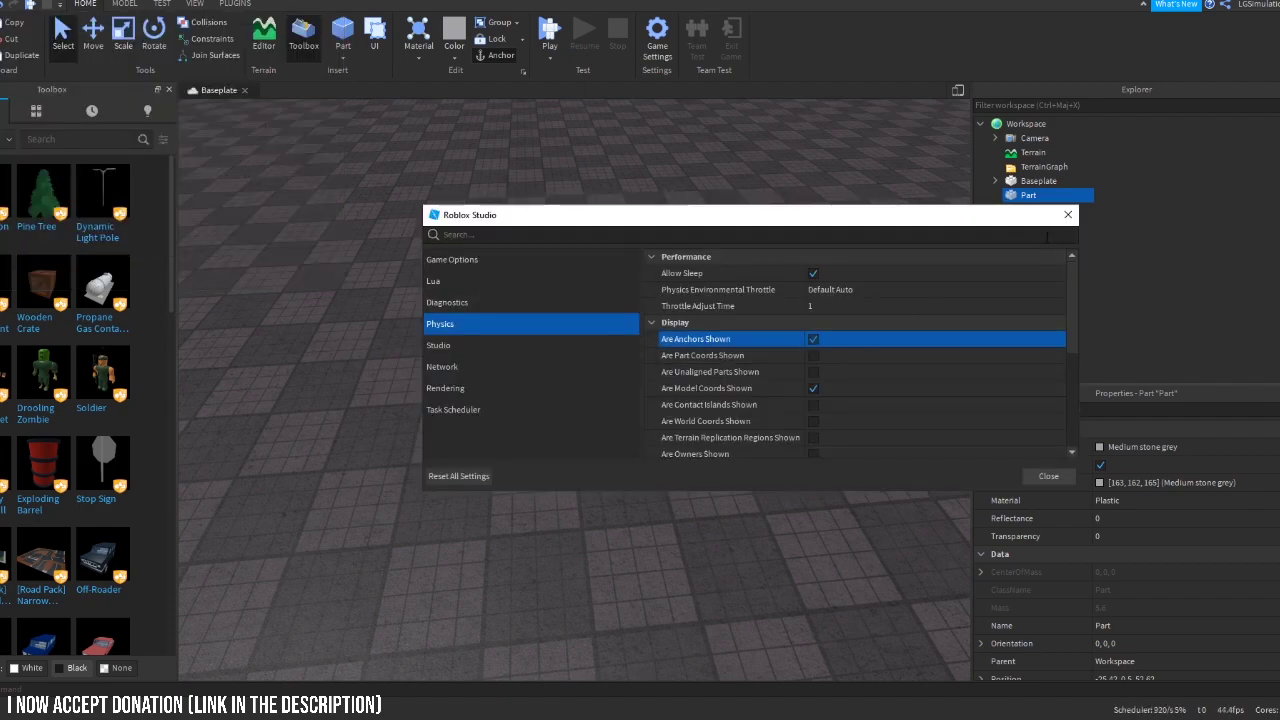
click(1068, 215)
- Inspect the block part up close to check how the anchor display setting affects it
click(639, 378)
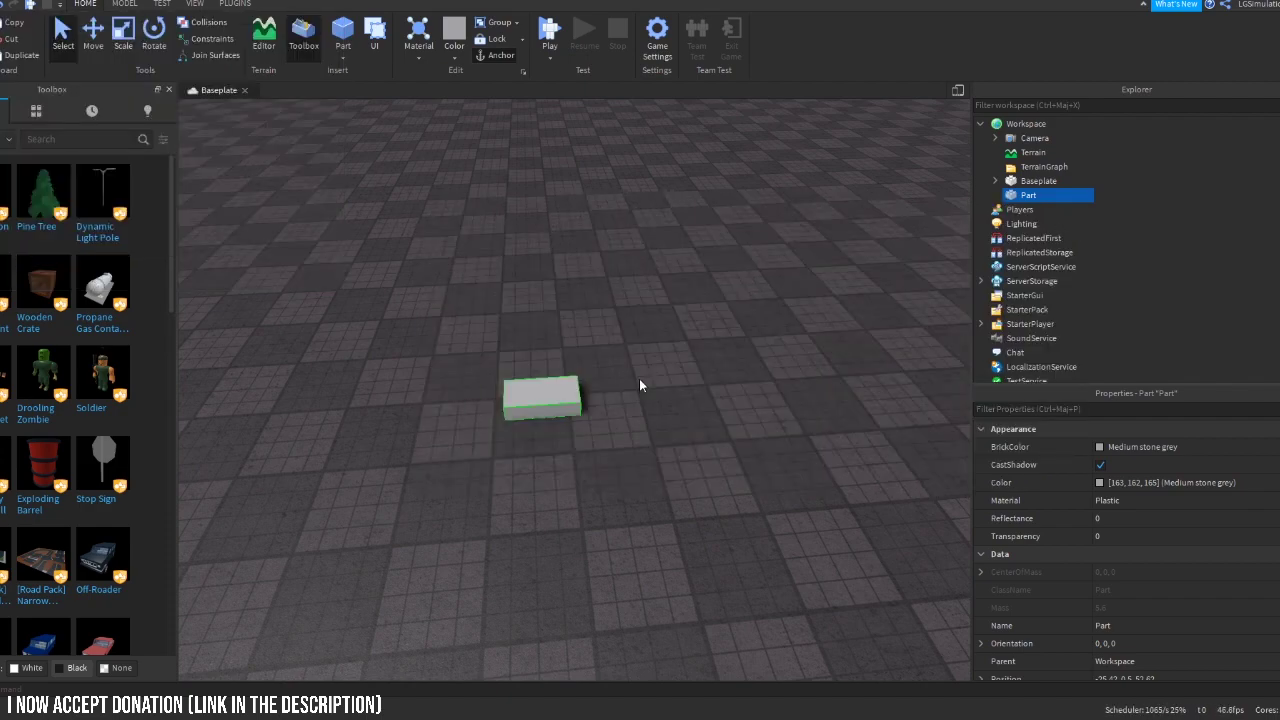
right_drag(639, 378, 396, 434)
key(w)
key(d)
click(396, 434)
click(419, 395)
key(w)
key(a)
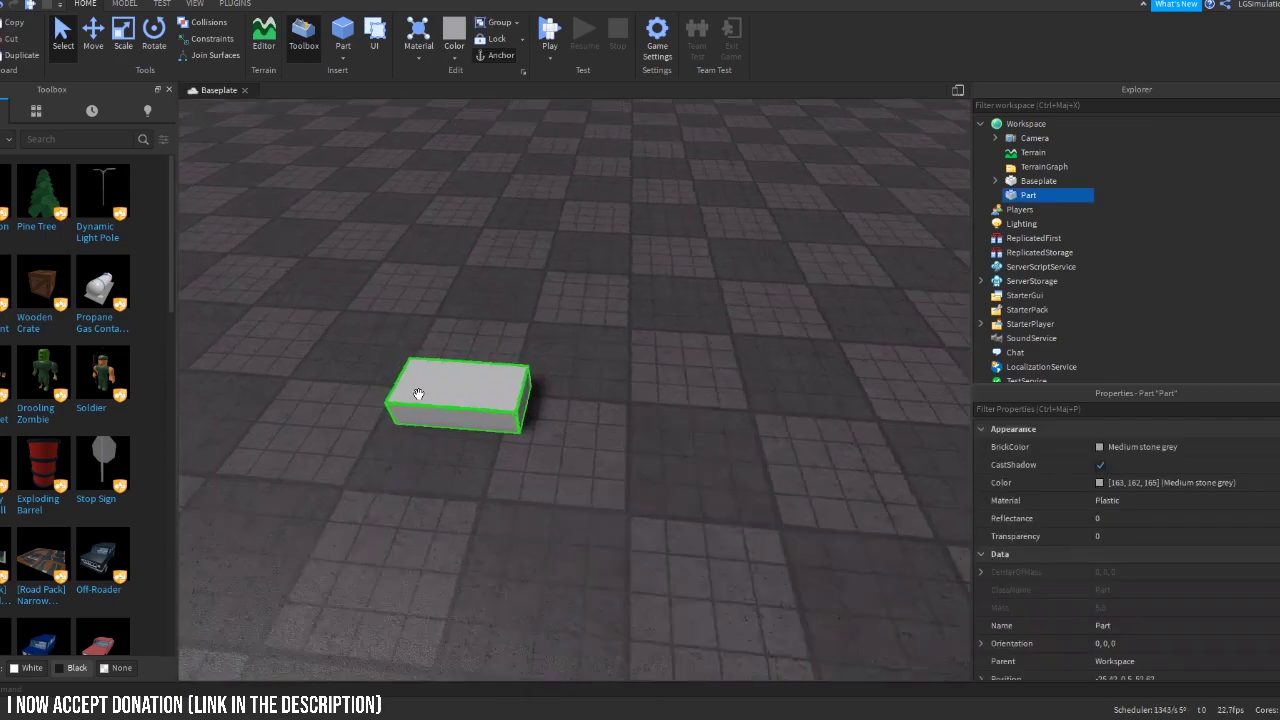
- Examine the block part on the baseplate from close up and from farther away with anchors shown
click(394, 324)
right_drag(394, 321, 394, 319)
key(w)
click(394, 319)
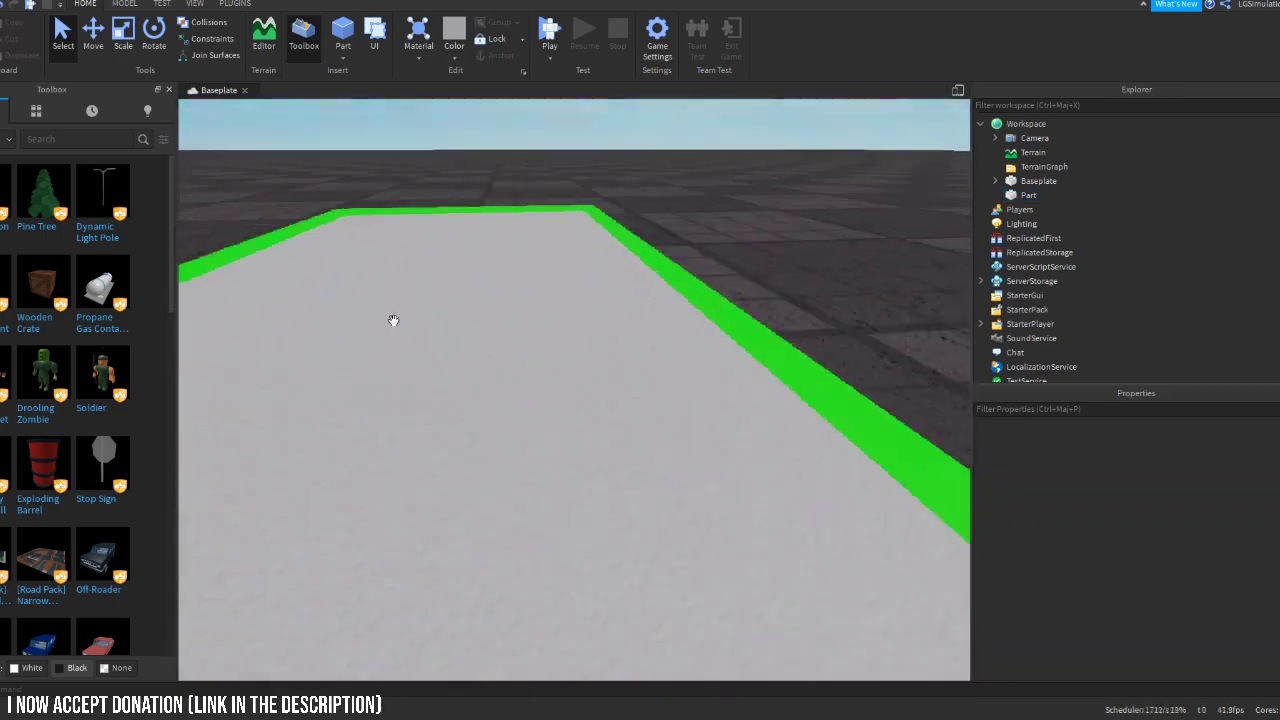
scroll(554, 197, down, 10)
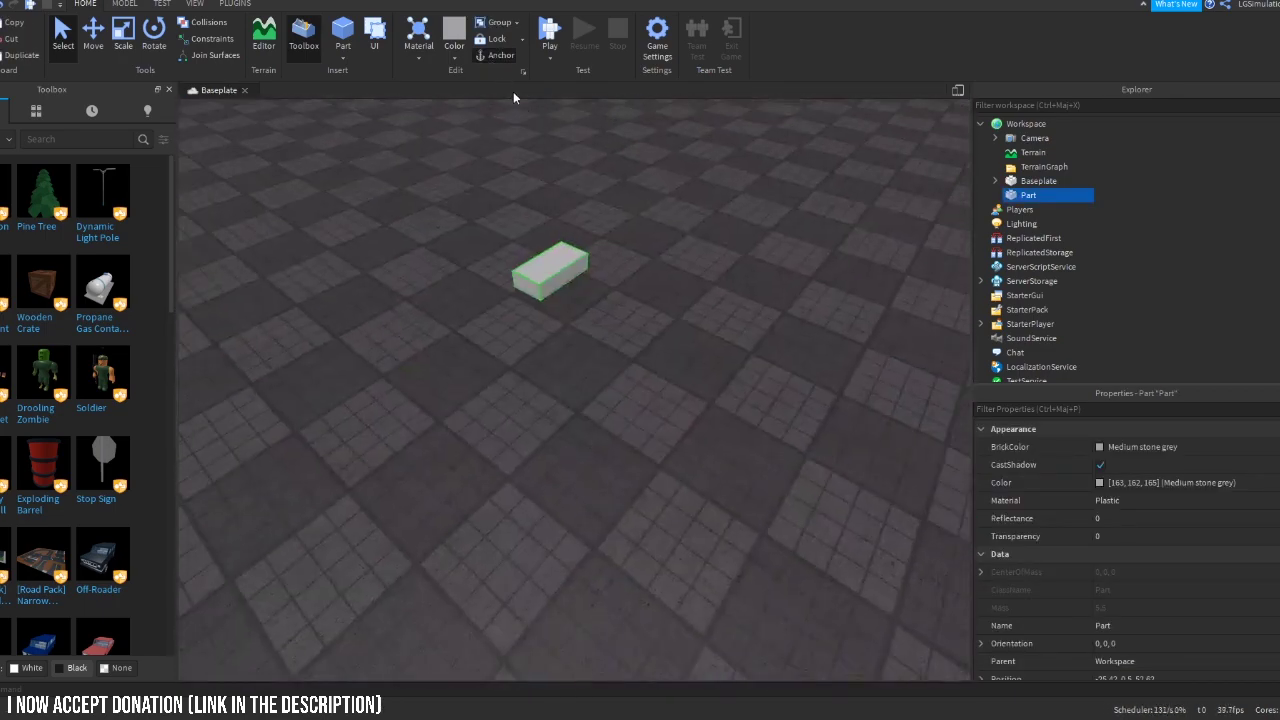
click(486, 155)
scroll(518, 262, up, 5)
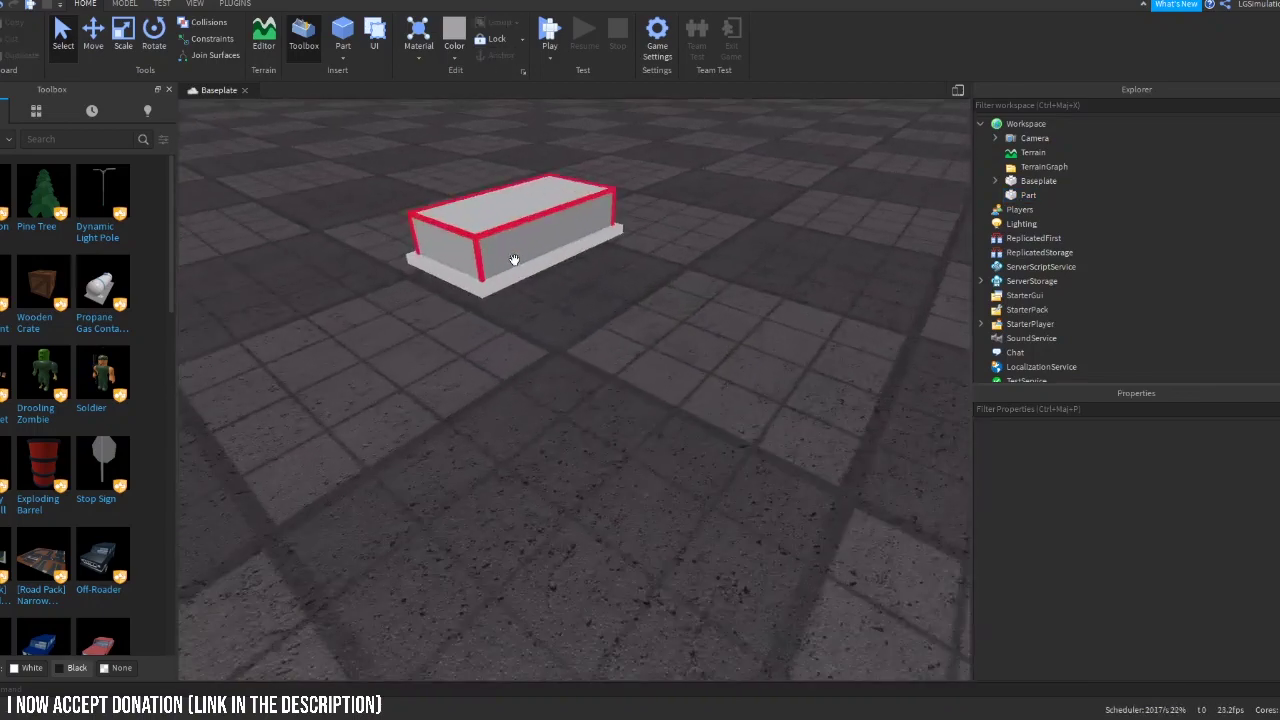
- Move the block part a short distance across the baseplate and turn off its anchoring
click(514, 260)
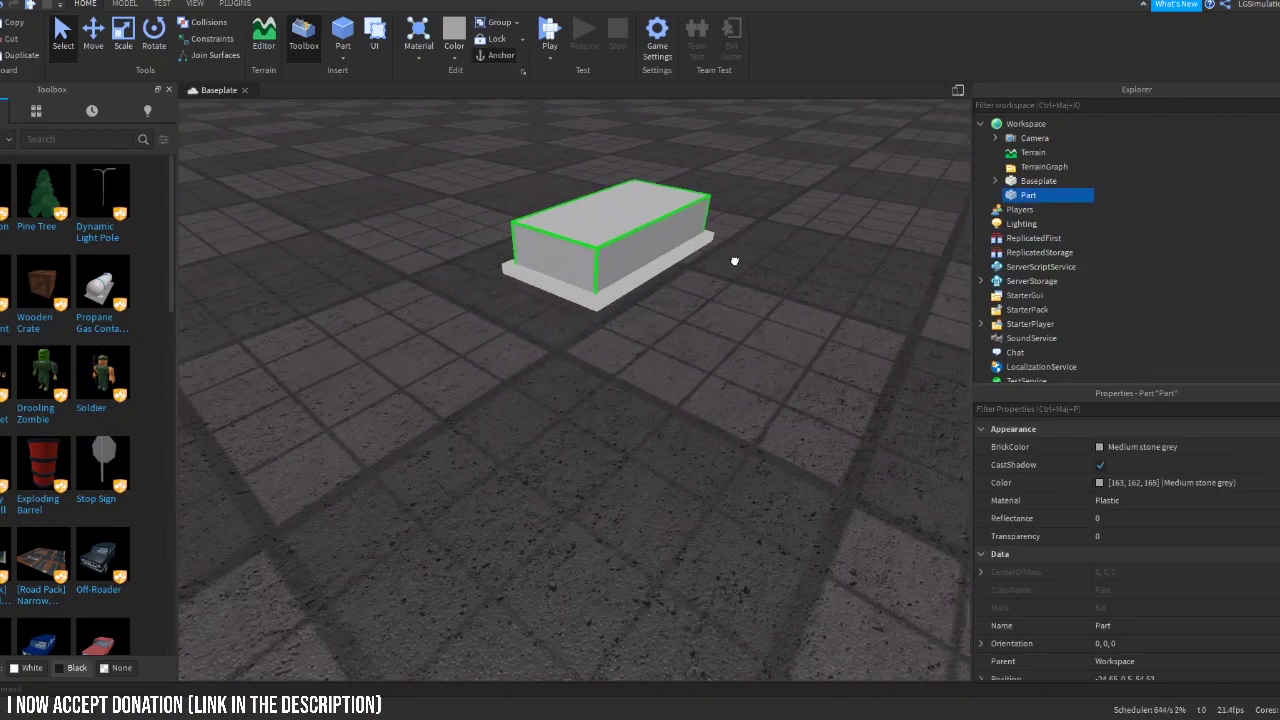
scroll(674, 380, up, 4)
scroll(598, 236, up, 3)
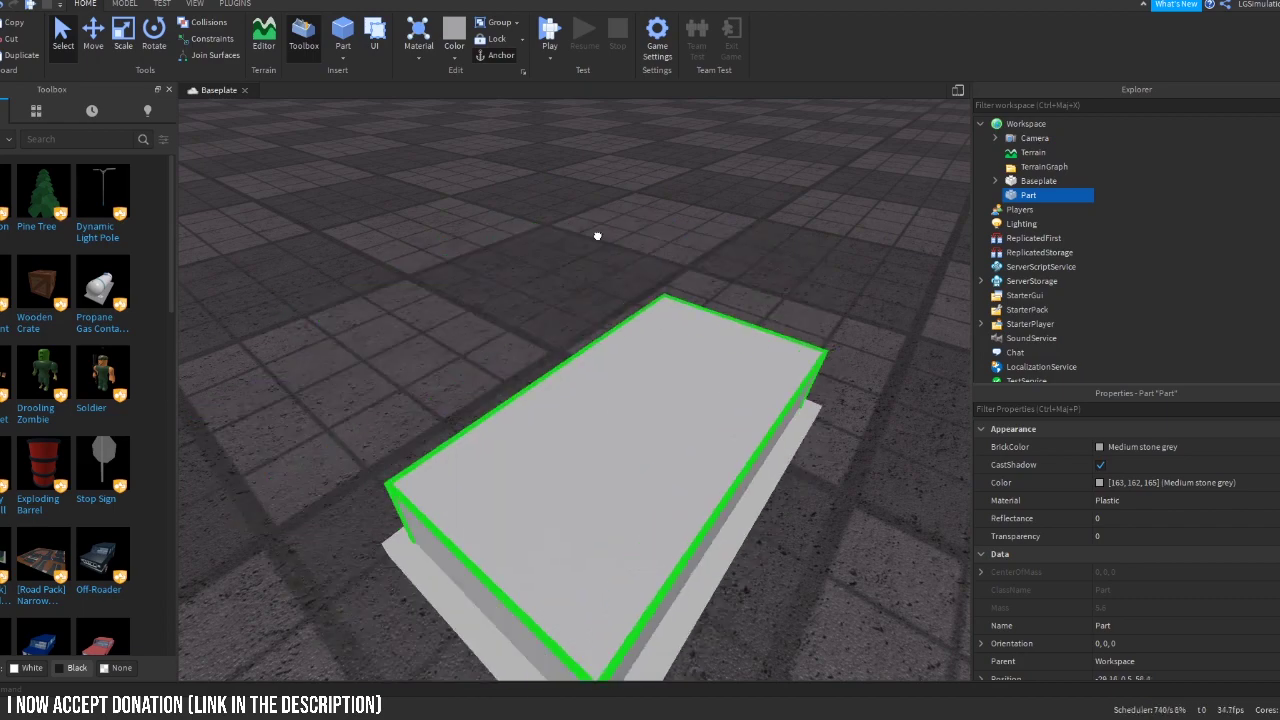
scroll(580, 237, down, 4)
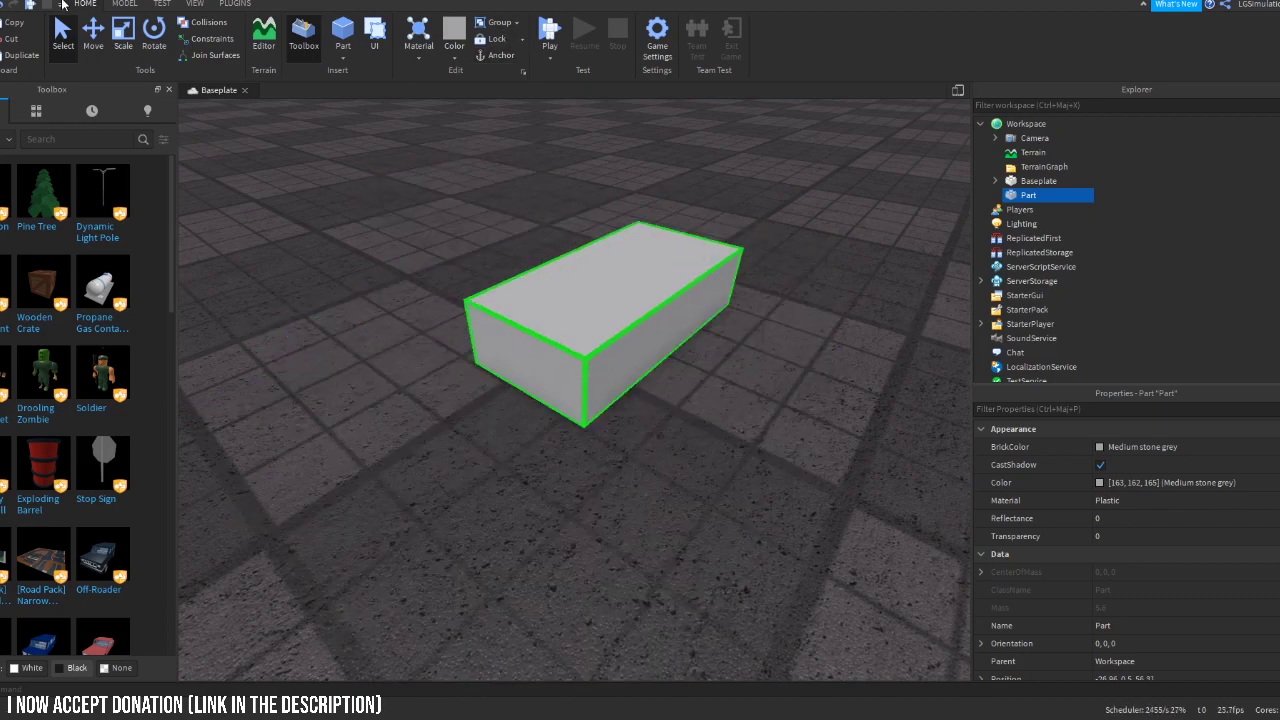
- Turn off Are Anchors Shown in the Physics display settings
click(5, 4)
click(29, 247)
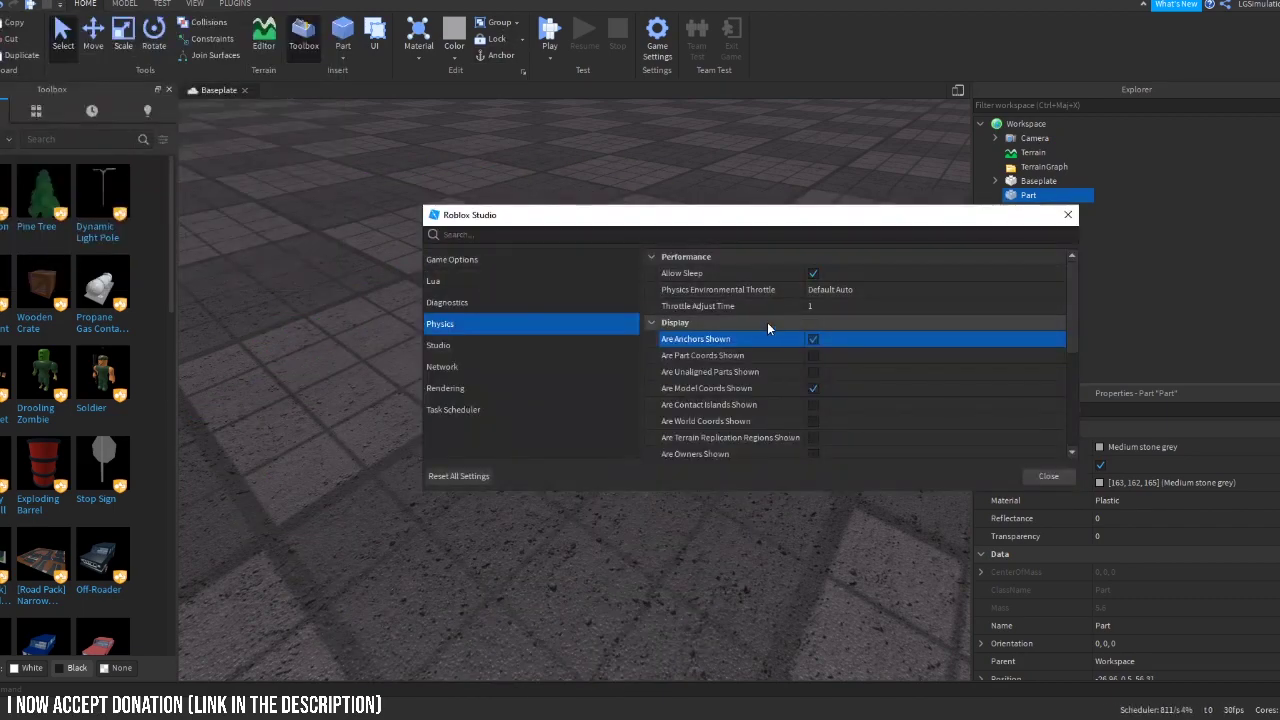
click(812, 340)
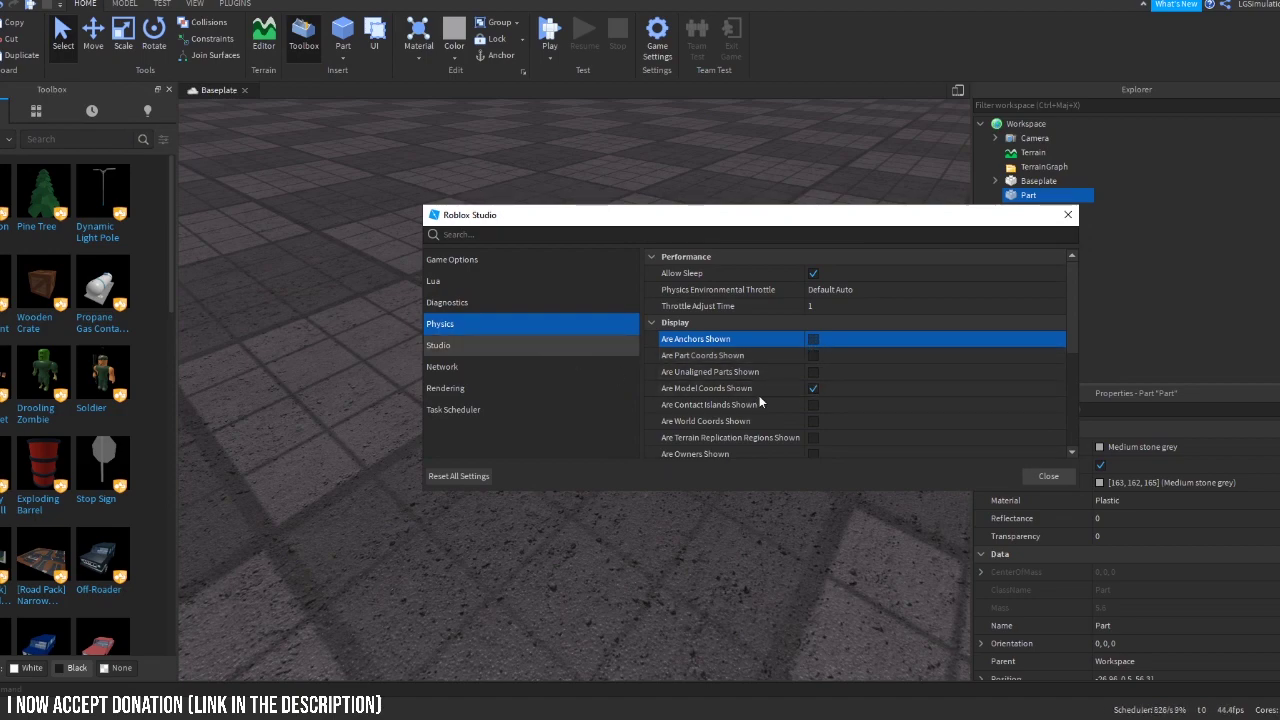
scroll(770, 399, down, 1)
scroll(780, 395, up, 1)
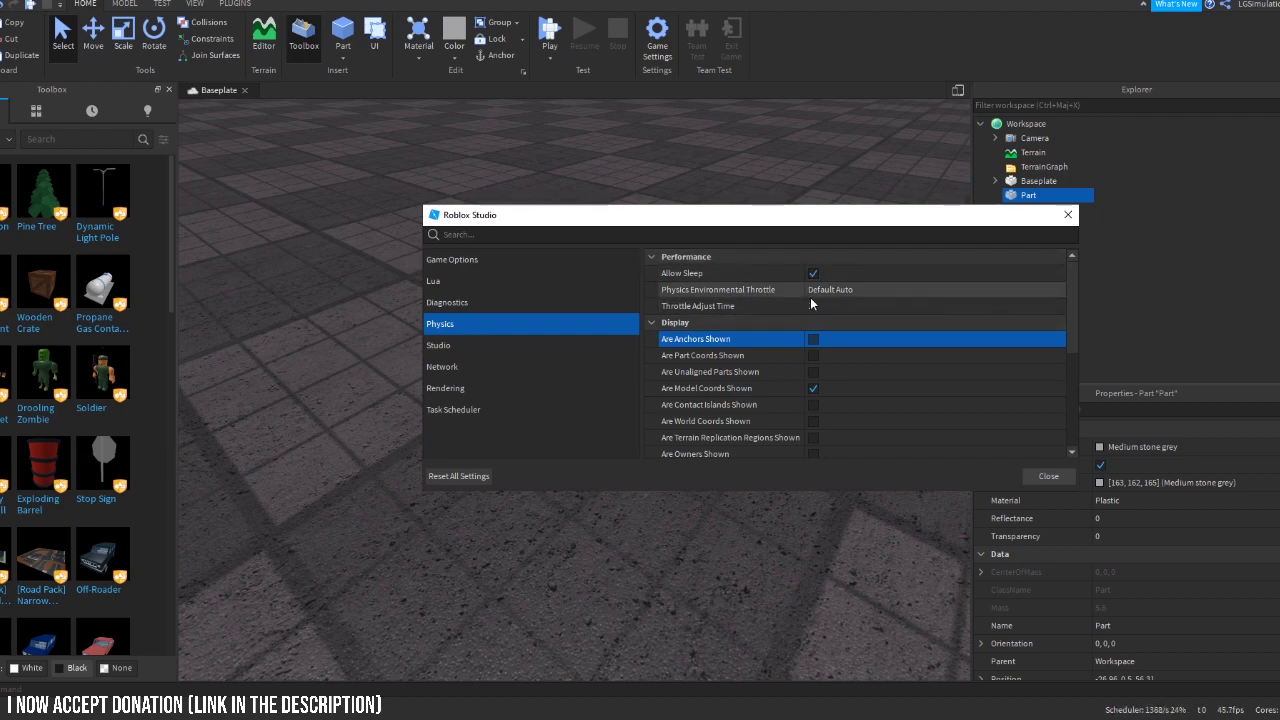
- Look through the Studio settings and open the Local Assets Folder picker, closing it without choosing a folder
click(449, 346)
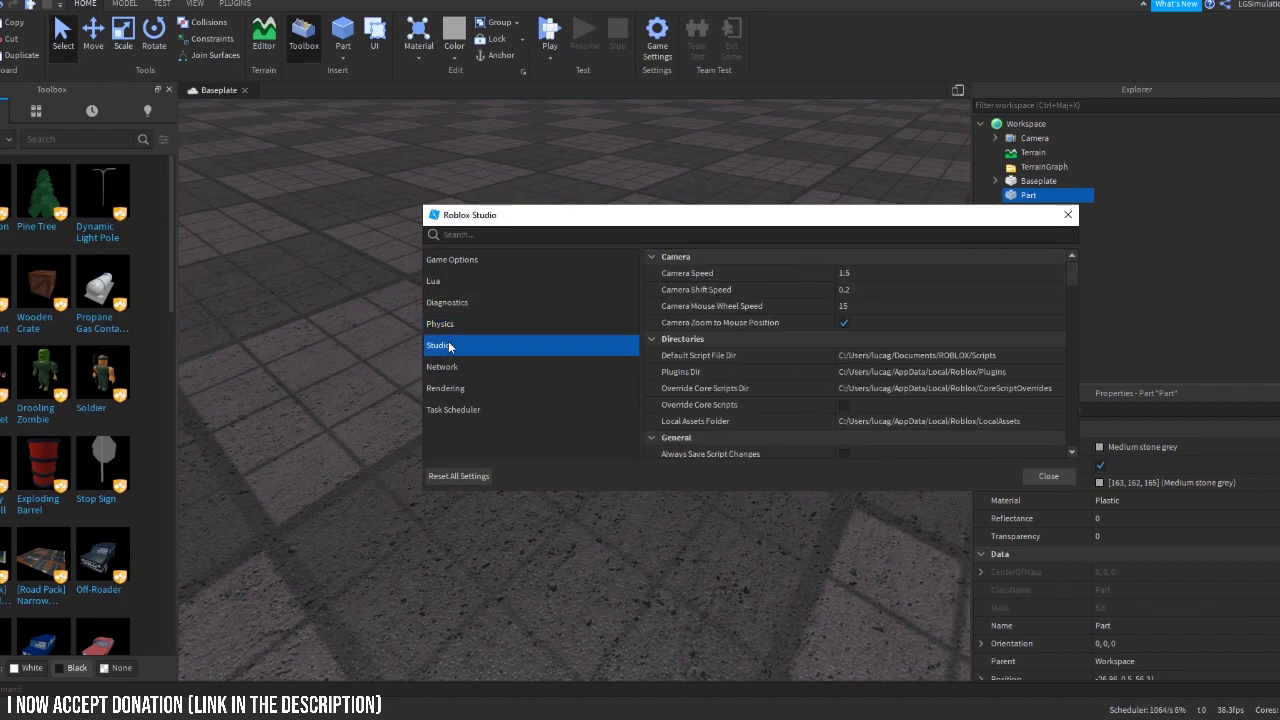
scroll(896, 425, down, 10)
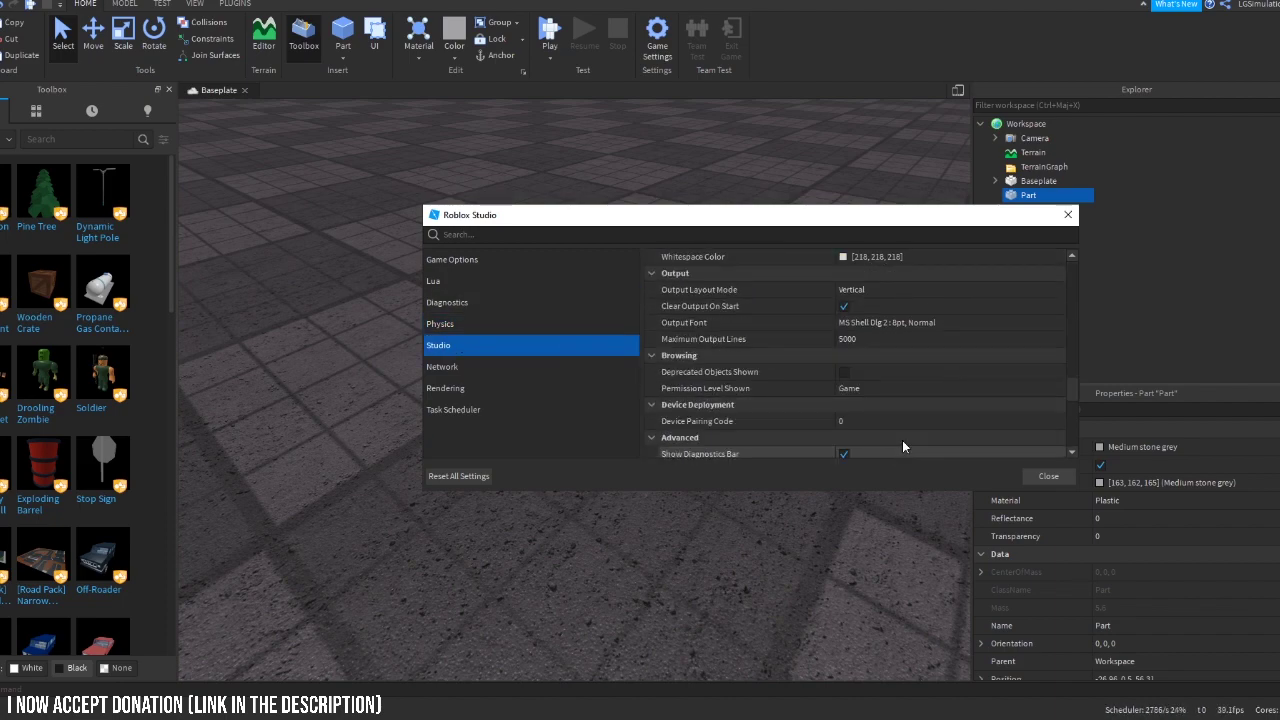
scroll(902, 446, down, 10)
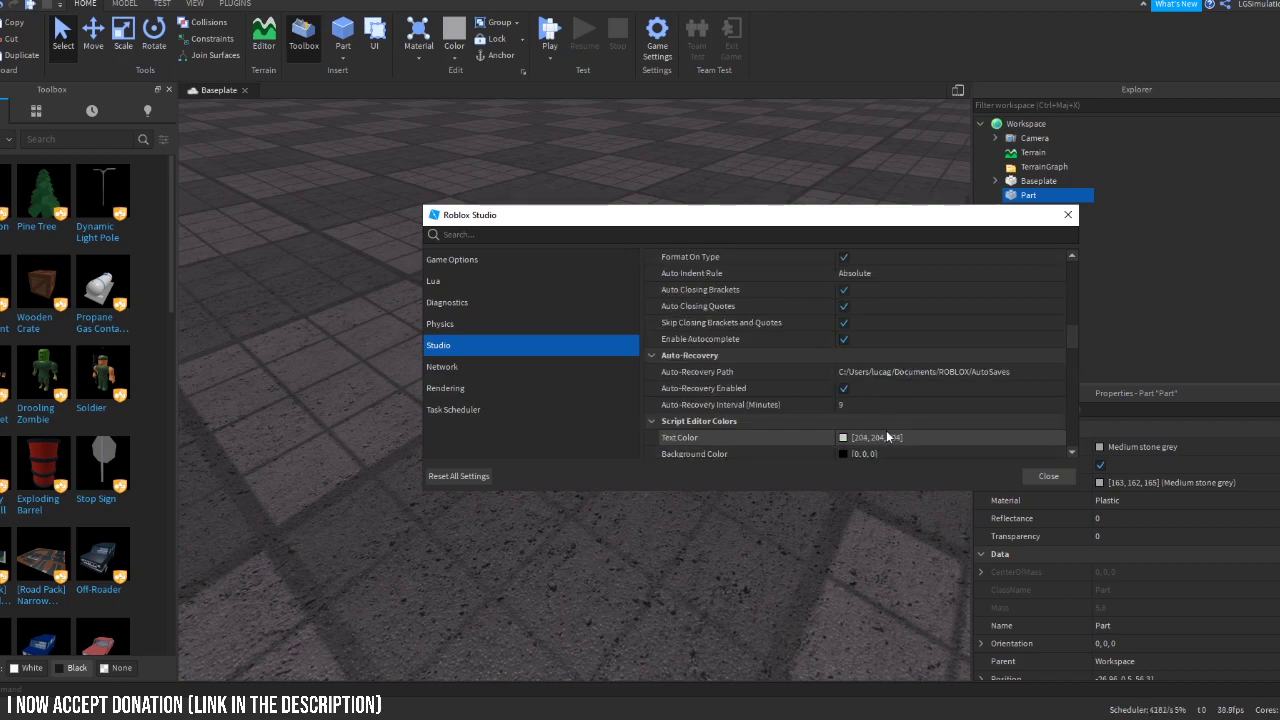
scroll(888, 432, up, 20)
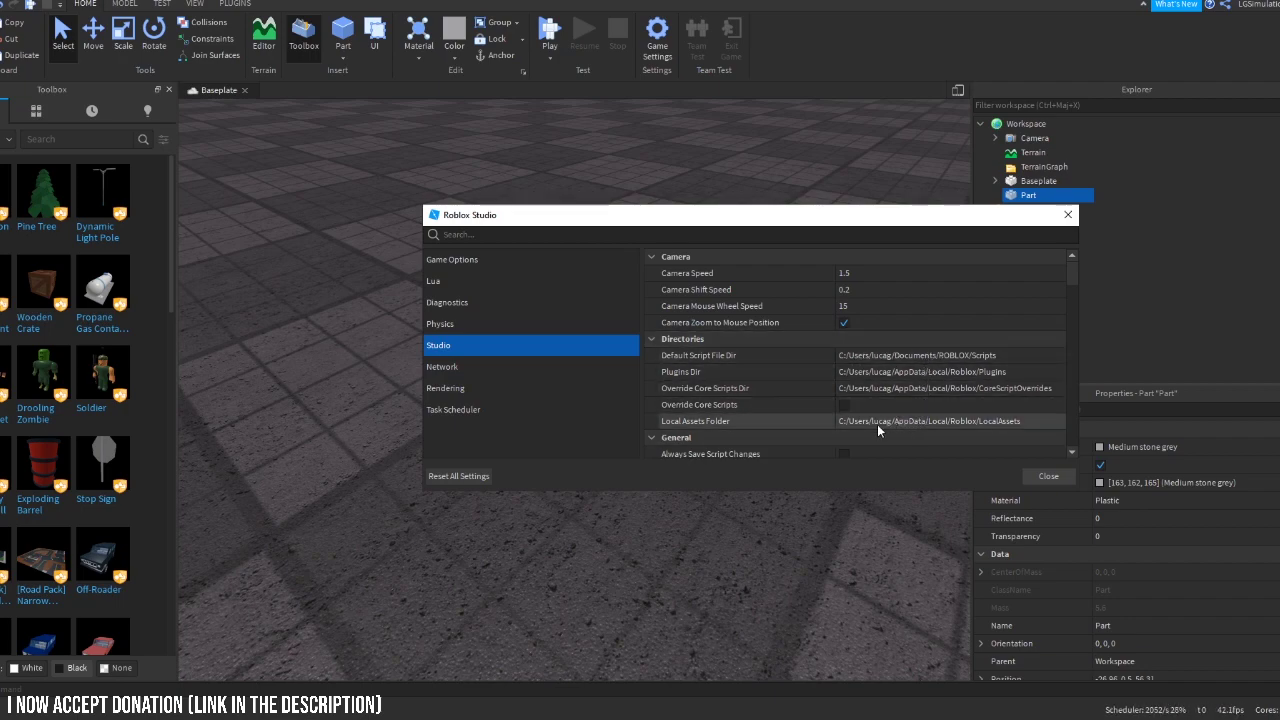
click(905, 421)
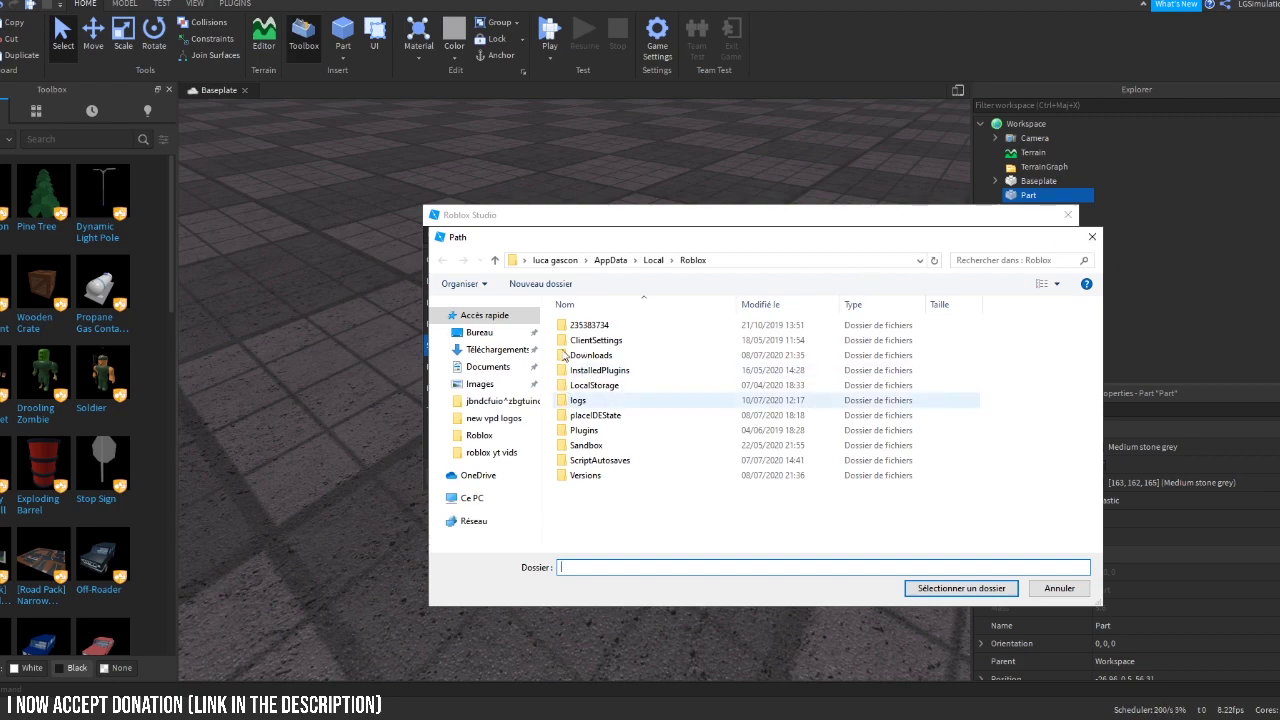
click(1092, 237)
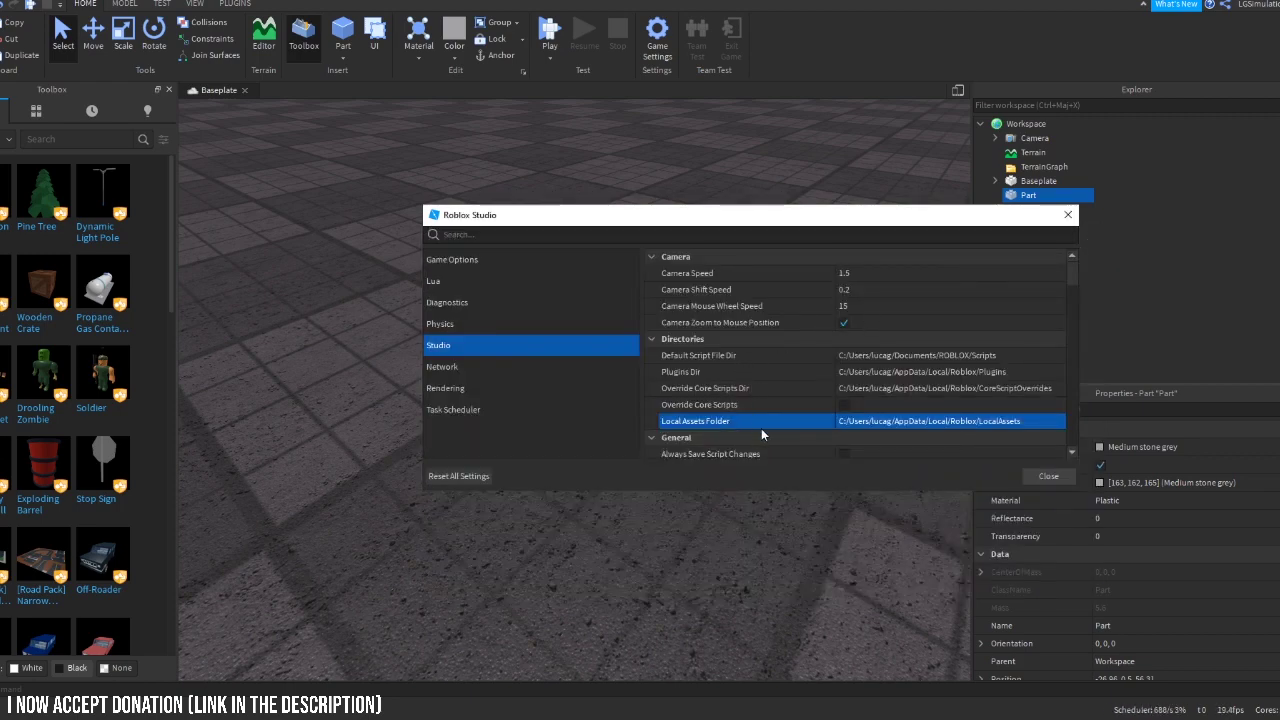
- Turn on Always Save Script Changes in the General settings and keep Basic Objects Display Mode at Vertical
scroll(826, 424, down, 3)
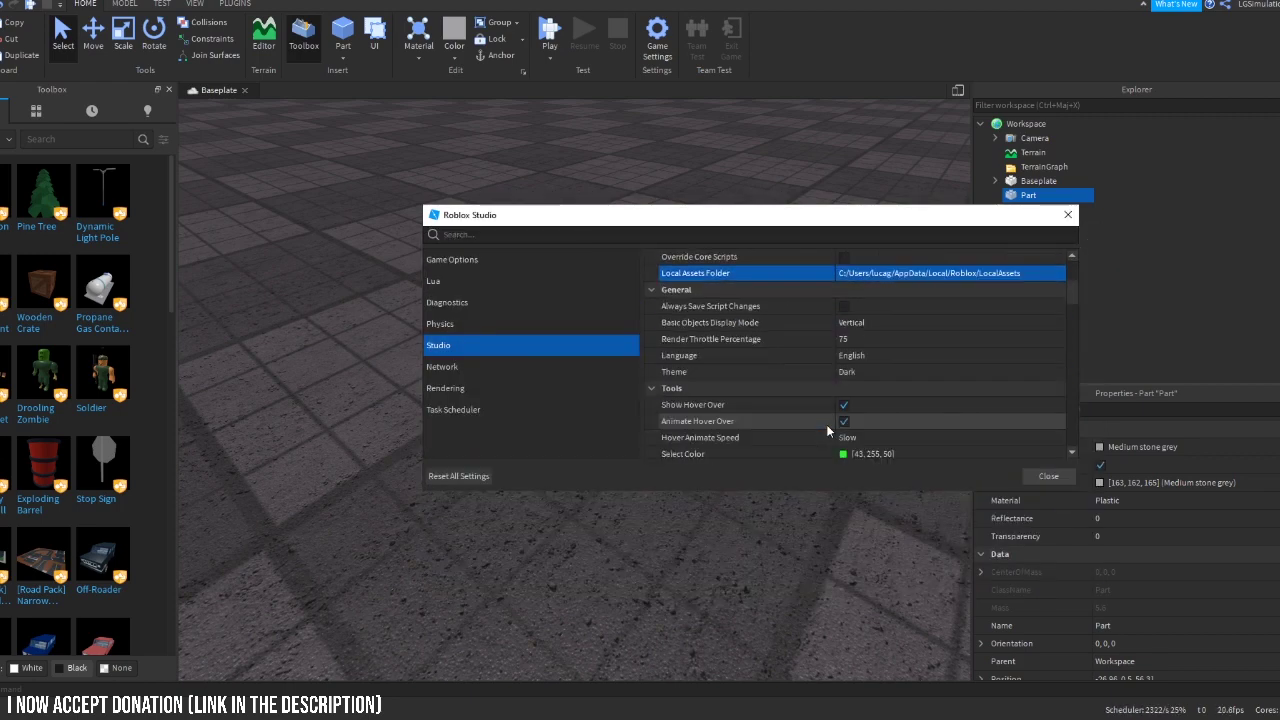
click(841, 306)
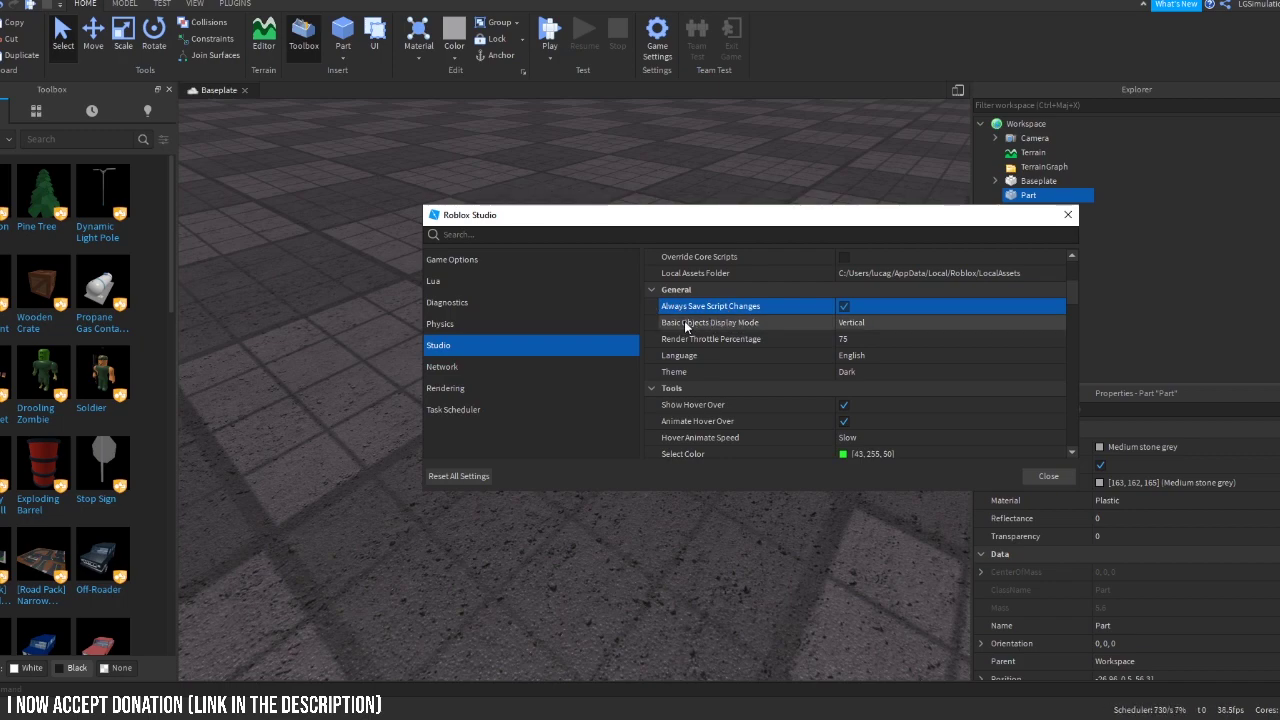
click(845, 322)
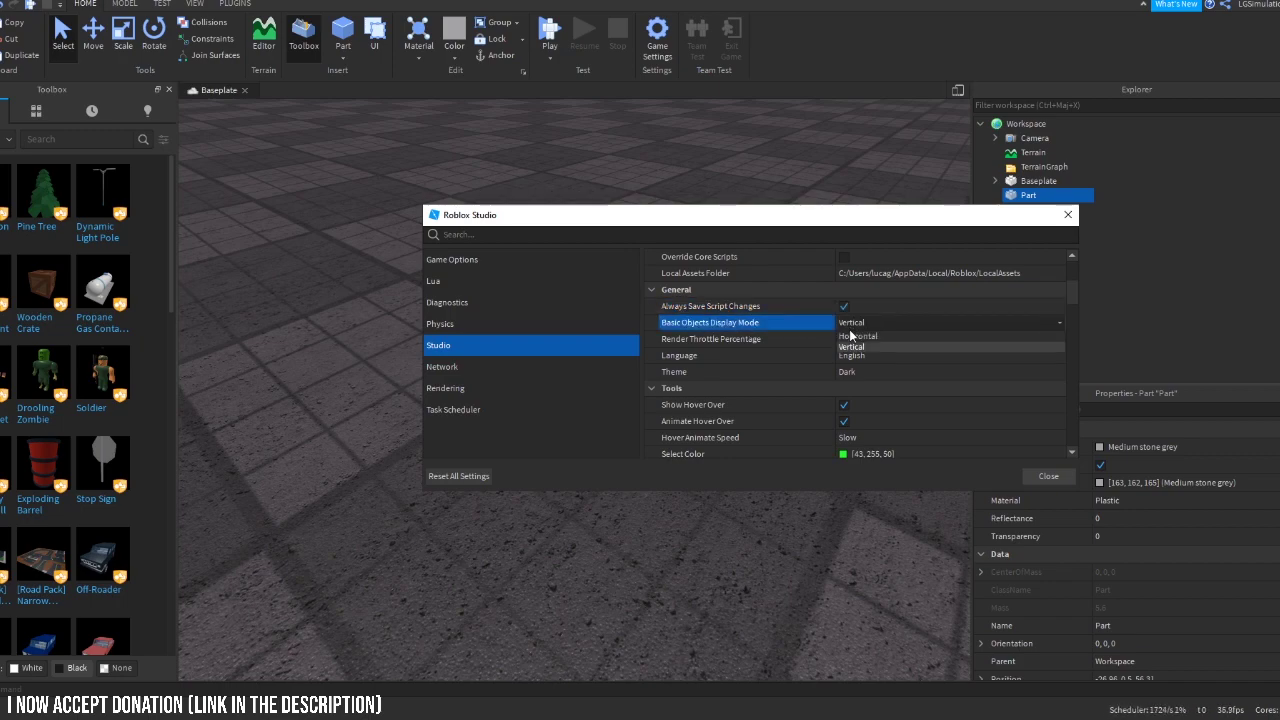
click(851, 346)
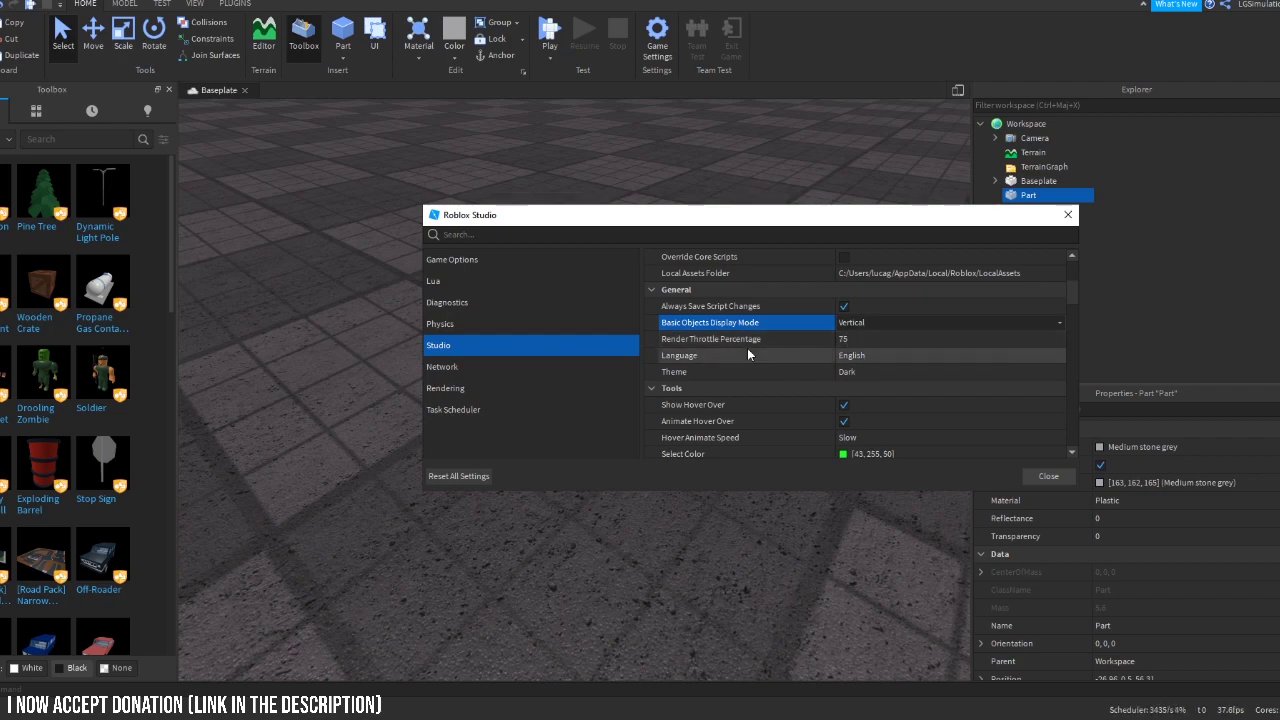
- Try the Default and Light themes in the General settings, and return the theme to Dark
click(866, 370)
click(860, 374)
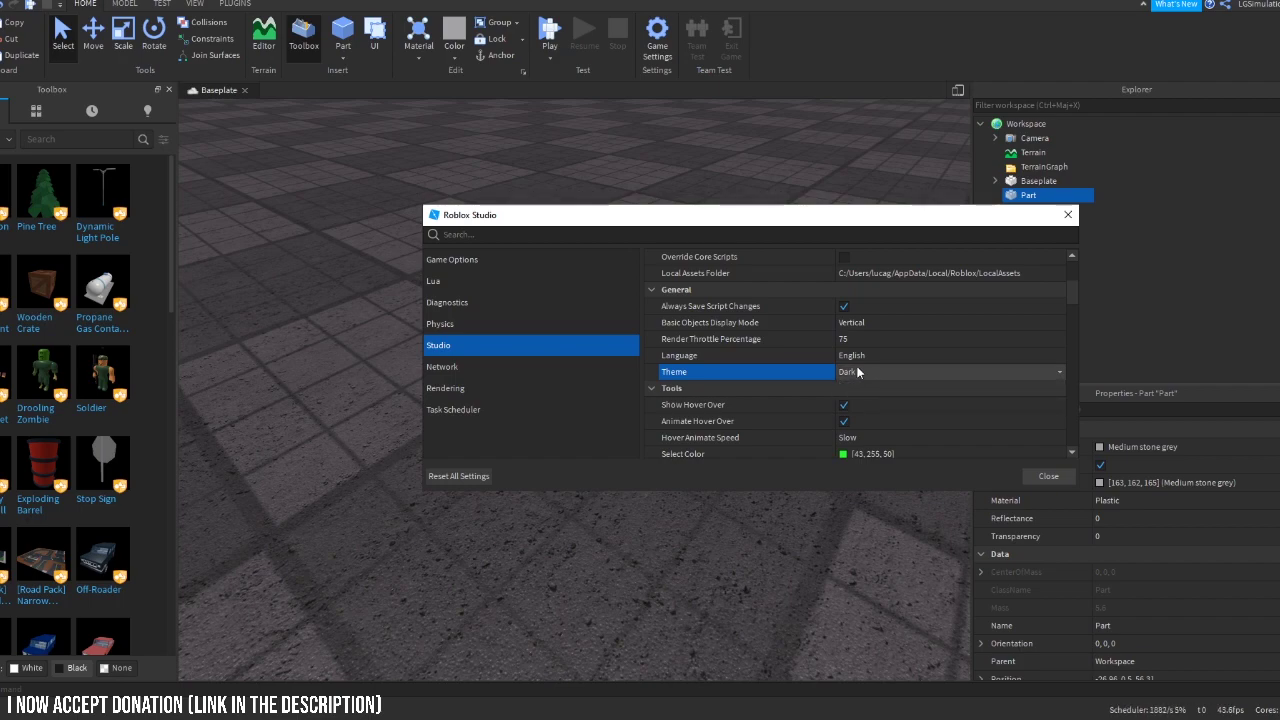
scroll(858, 372, up, 2)
click(858, 372)
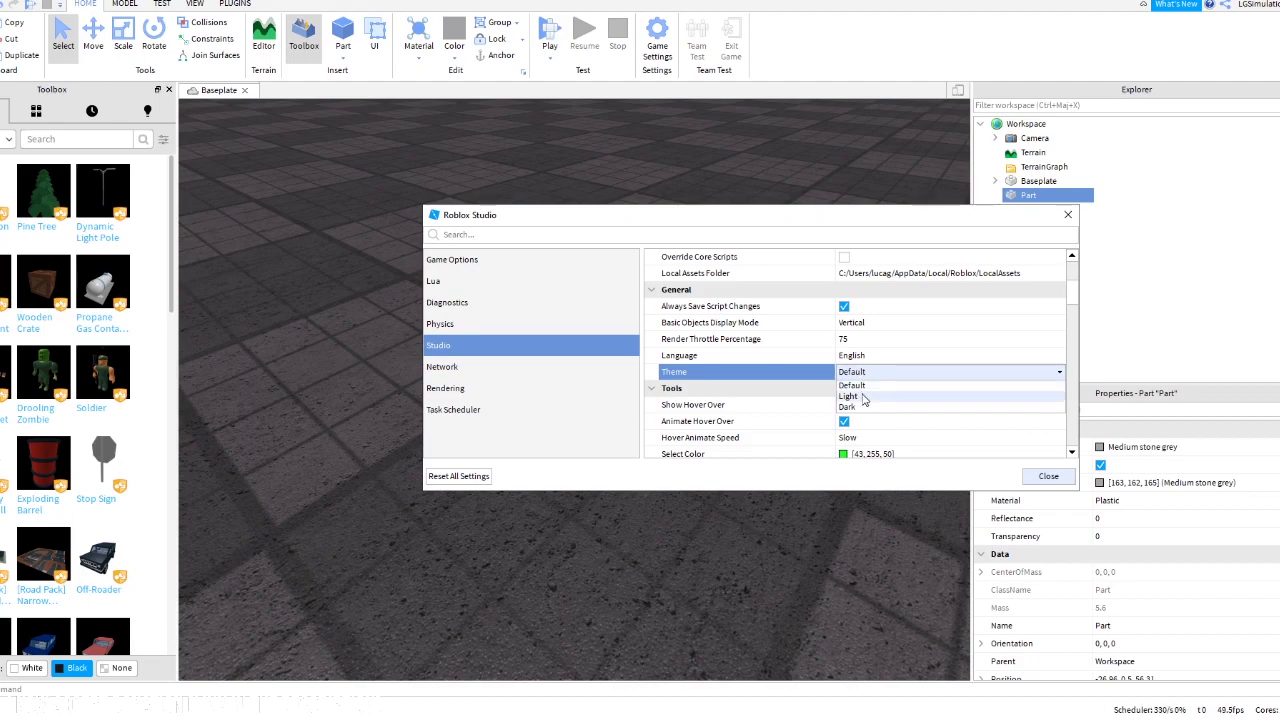
click(863, 397)
click(856, 376)
click(853, 409)
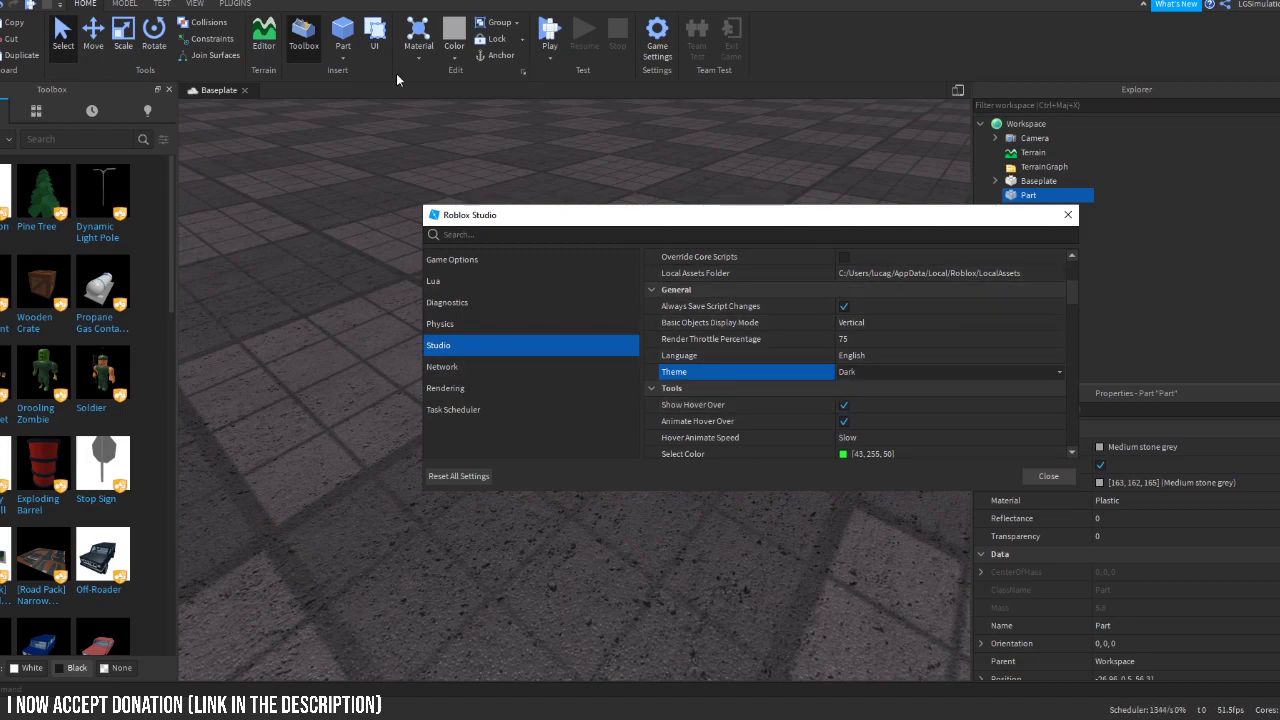
- Set Hover Animate Speed to Medium in the Tools settings
scroll(878, 384, down, 2)
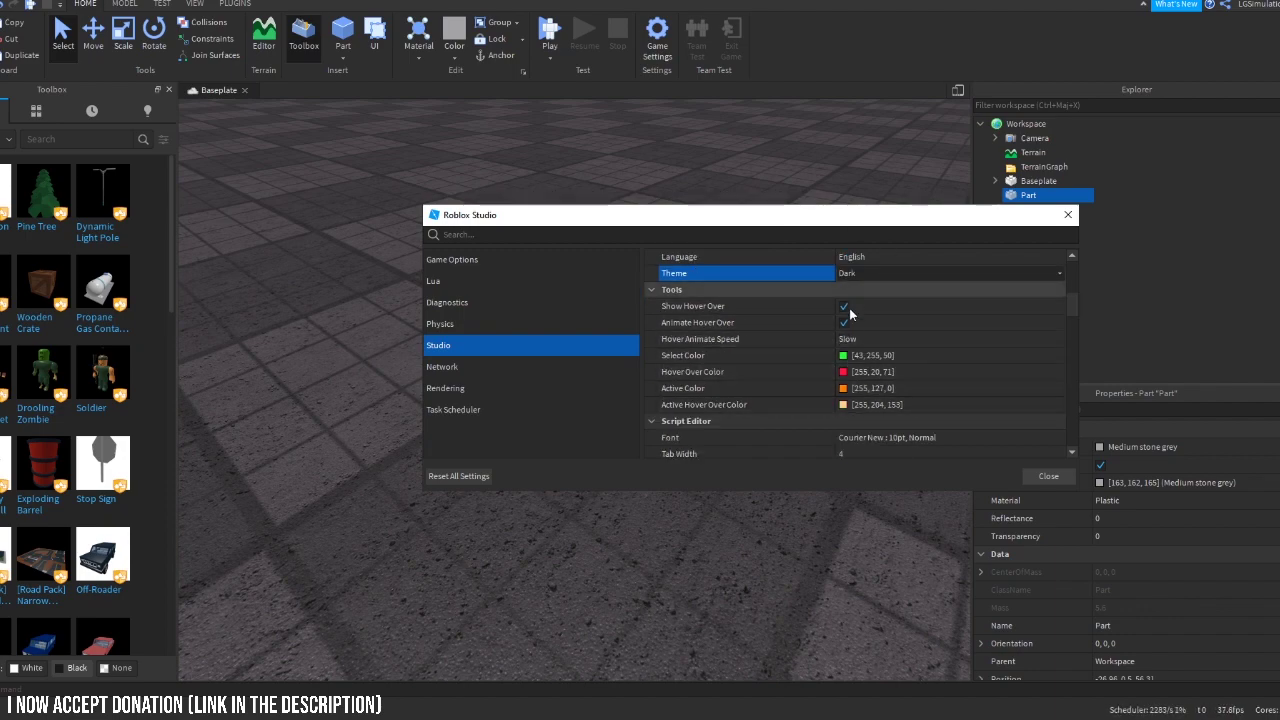
click(843, 344)
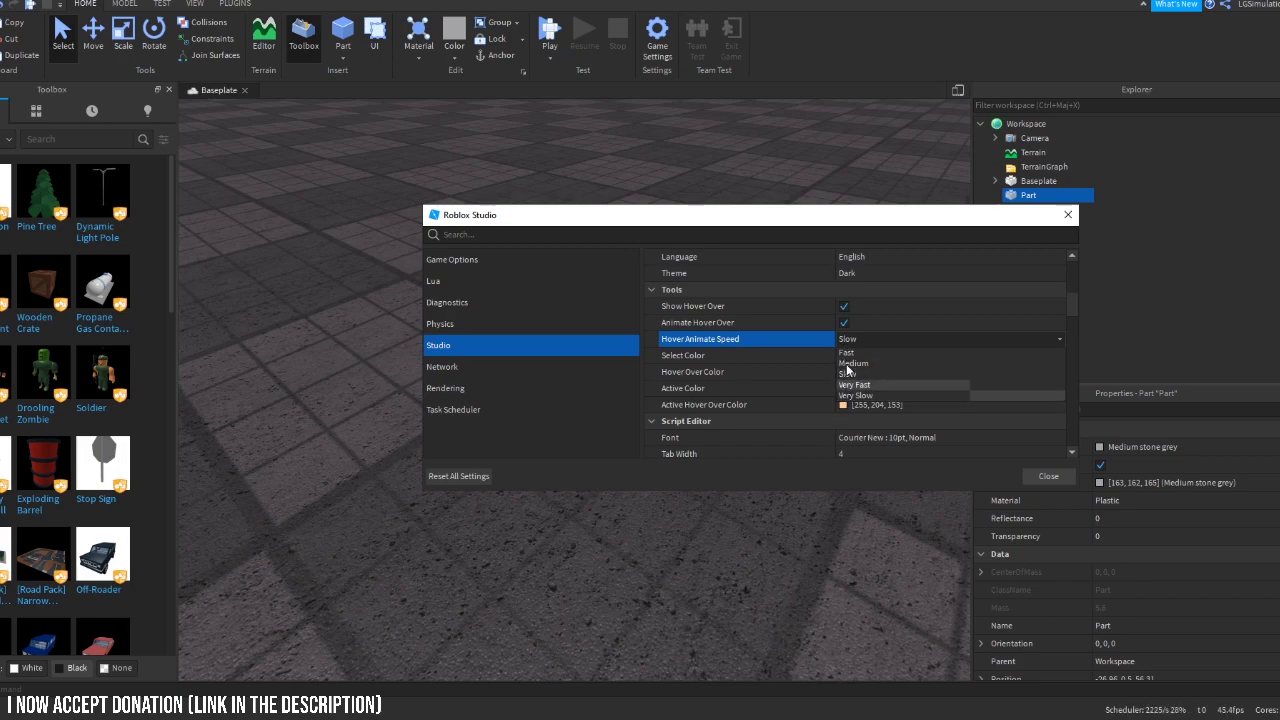
click(846, 359)
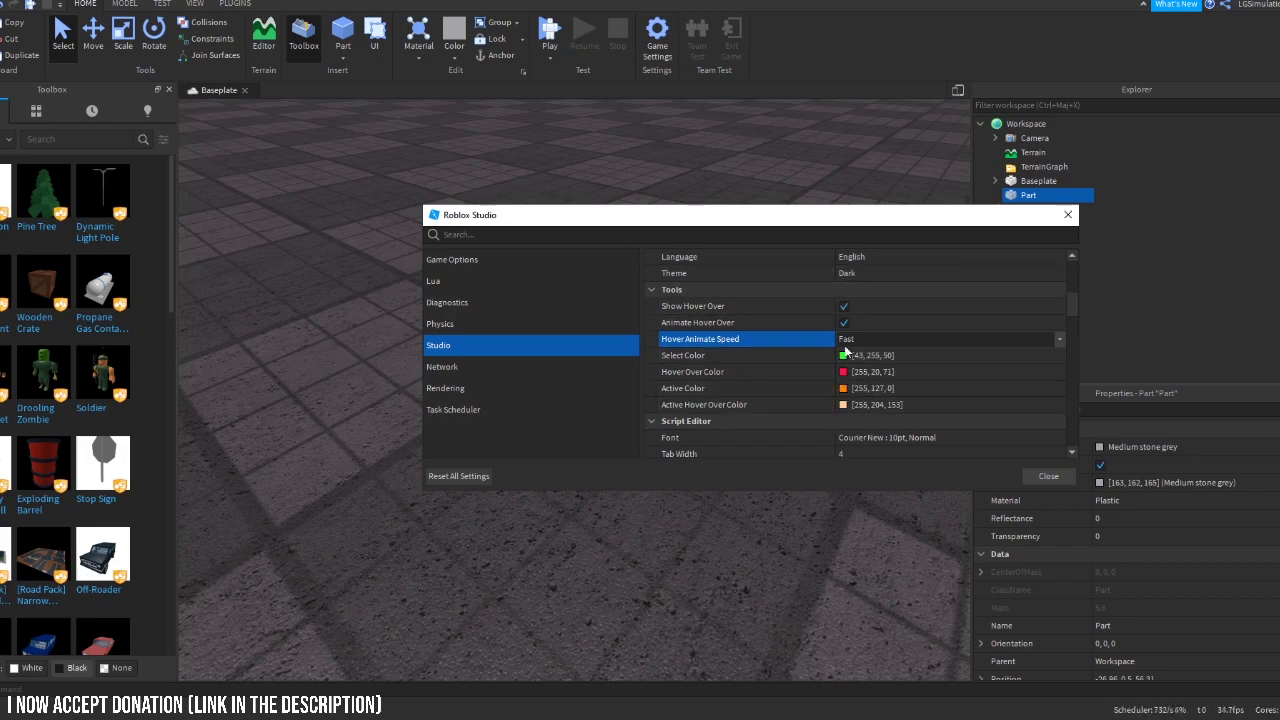
click(846, 339)
click(849, 363)
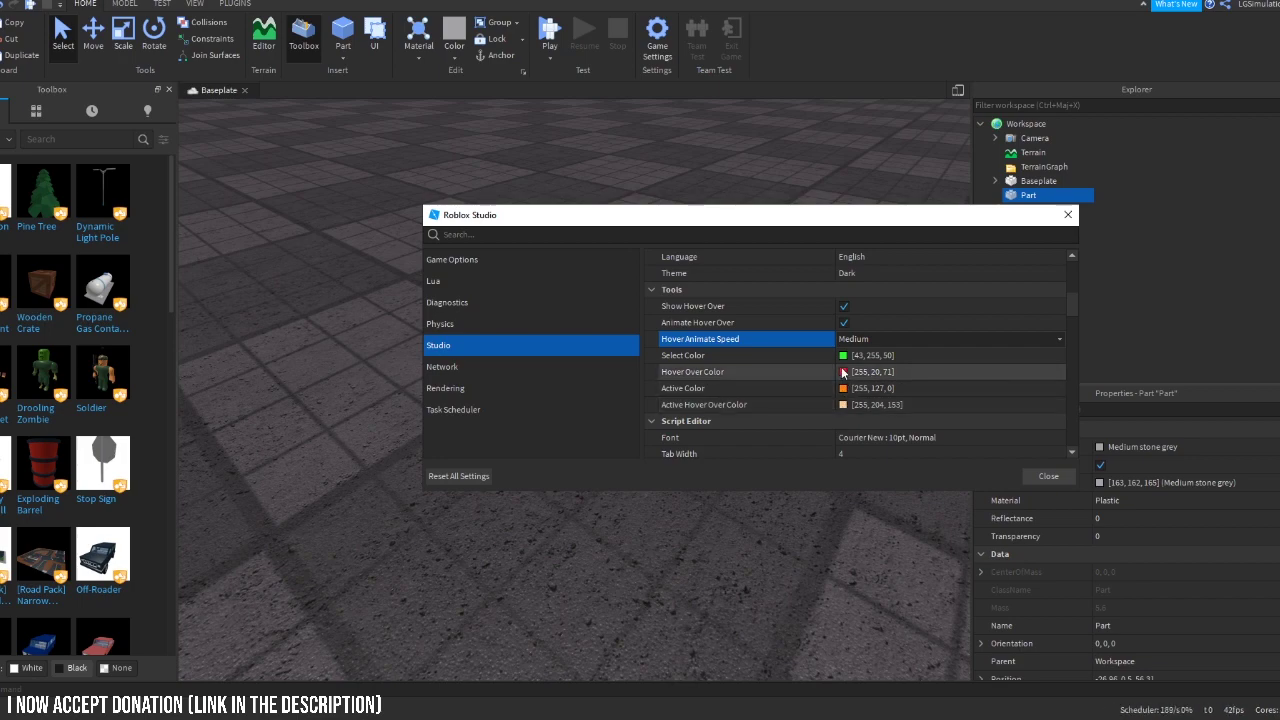
- Close the settings to check the outline on the block part, and reopen them over the viewport
drag(702, 225, 178, 162)
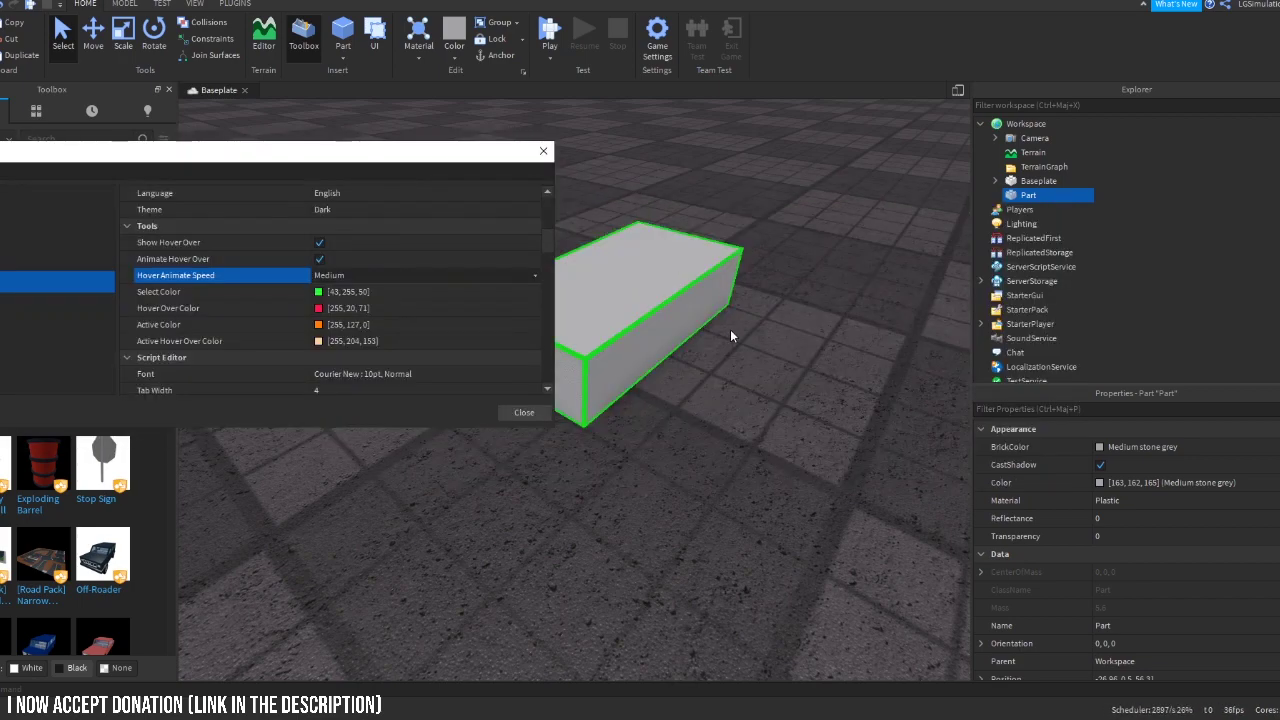
click(543, 151)
right_drag(729, 318, 630, 300)
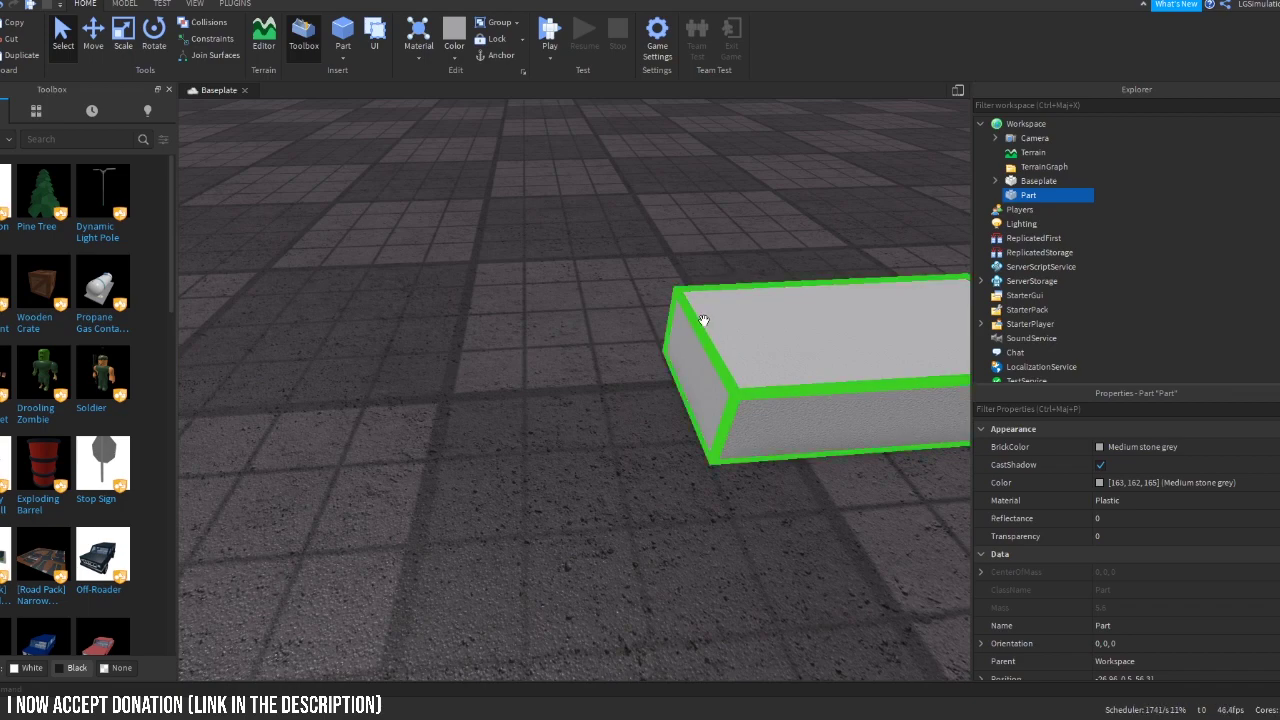
click(3, 4)
click(38, 248)
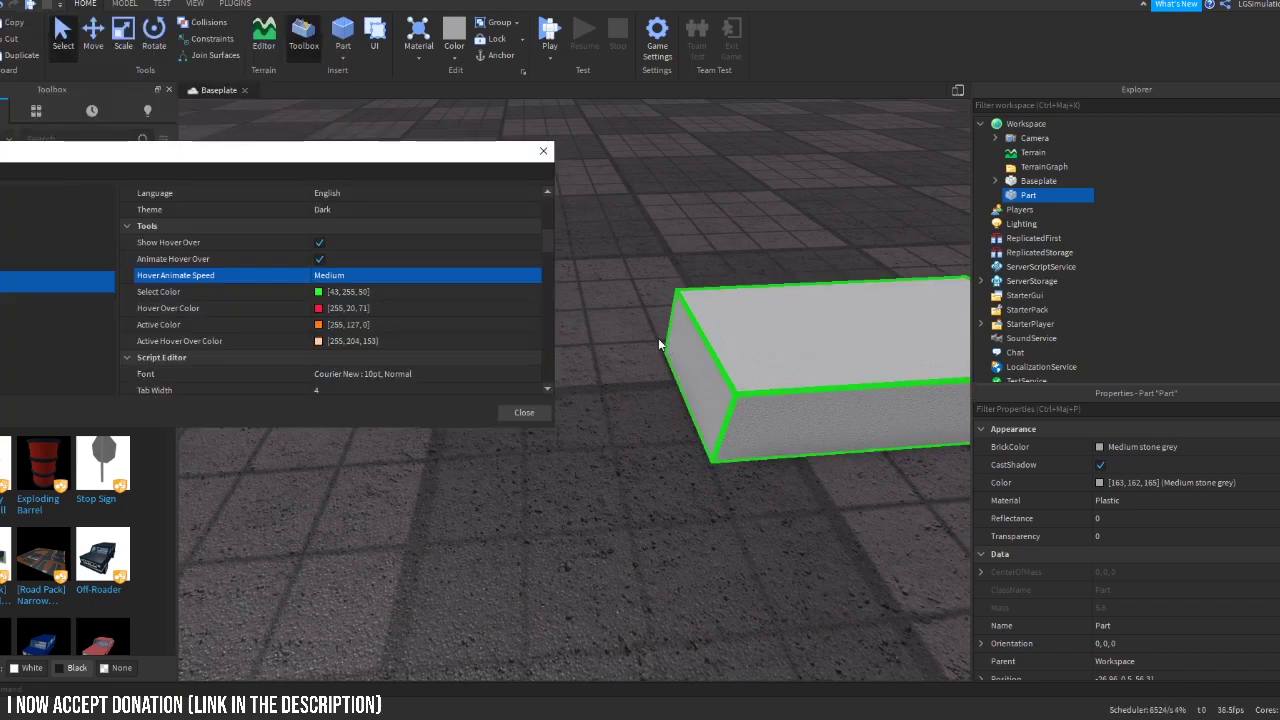
drag(340, 153, 771, 157)
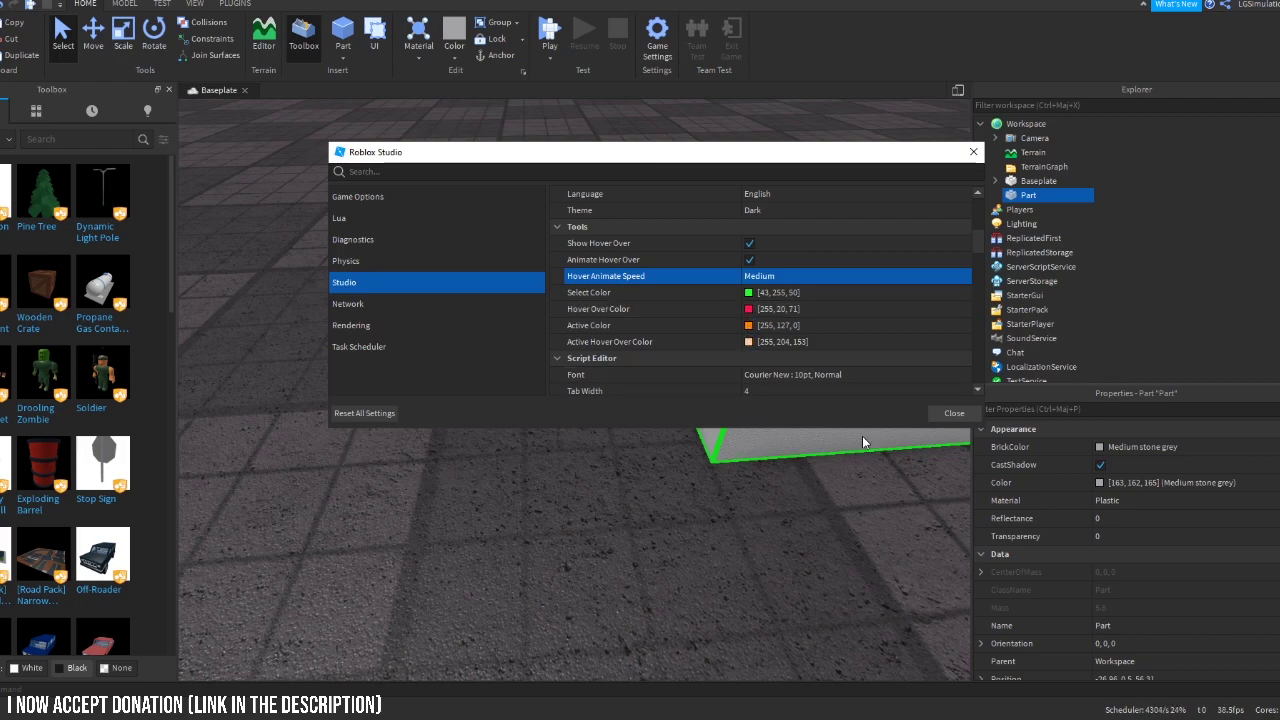
- Close the settings and move the block part a short distance across the baseplate
click(953, 413)
click(730, 333)
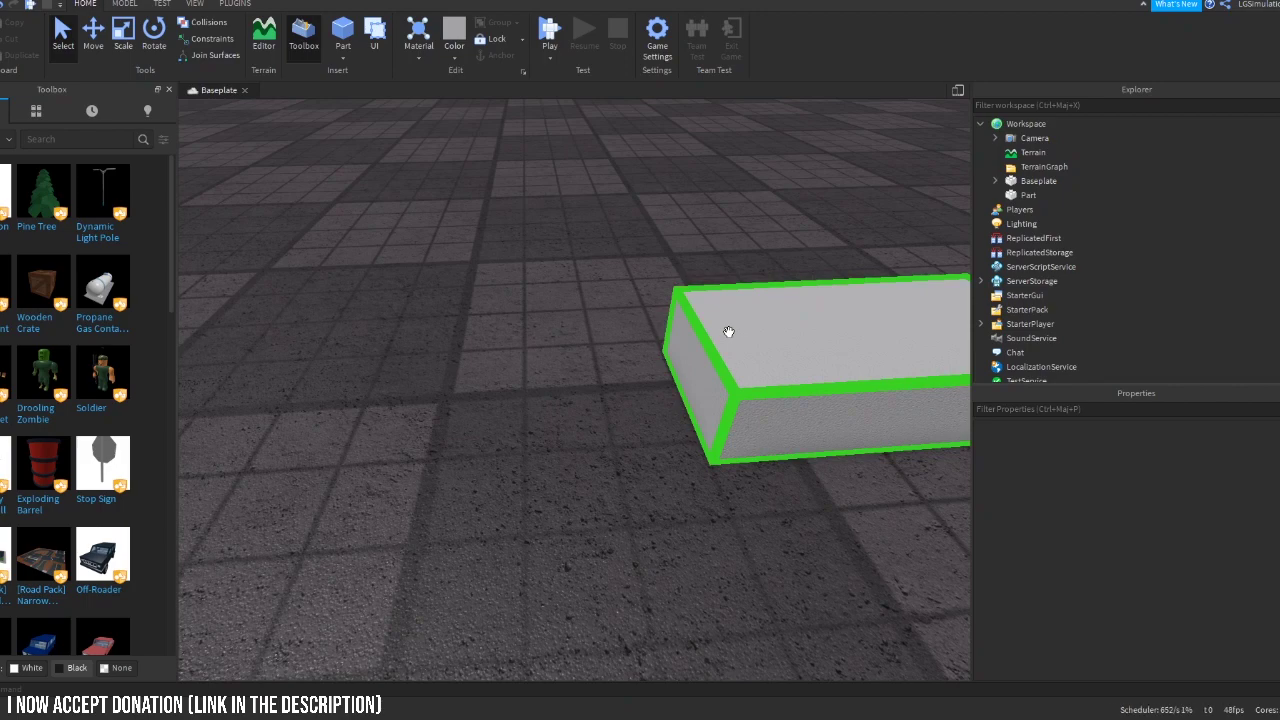
drag(728, 332, 517, 474)
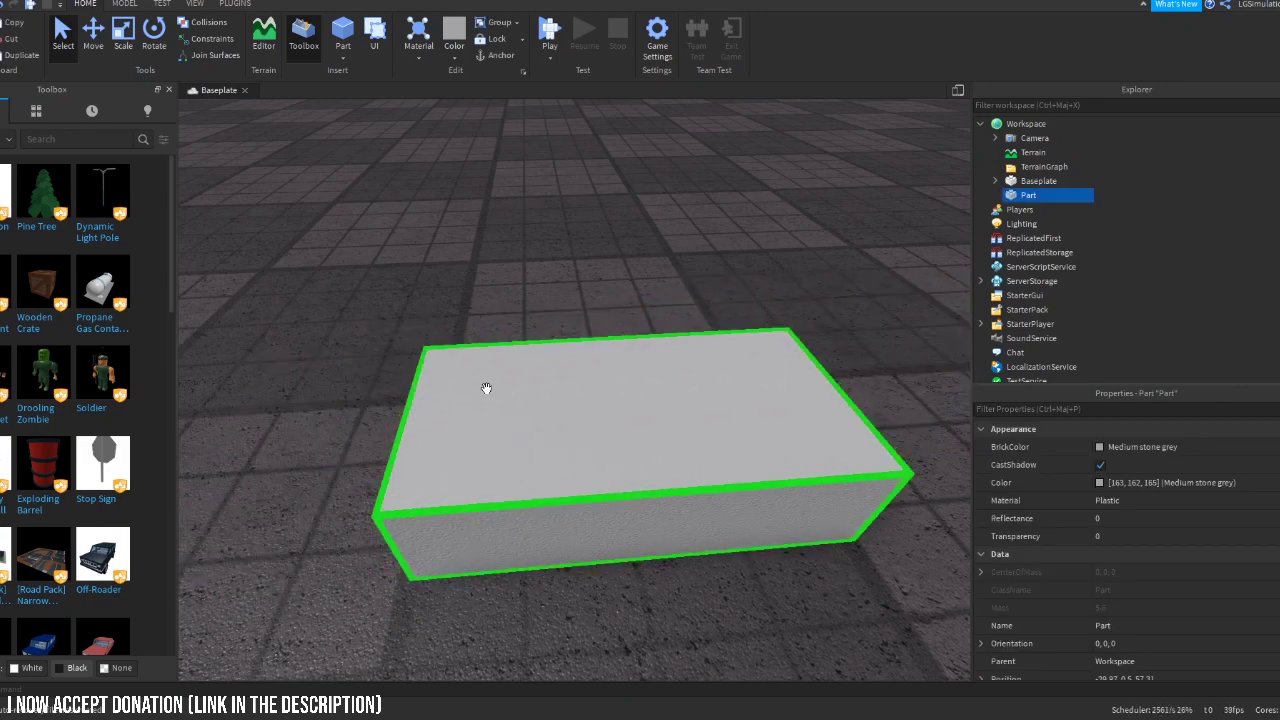
drag(451, 407, 446, 412)
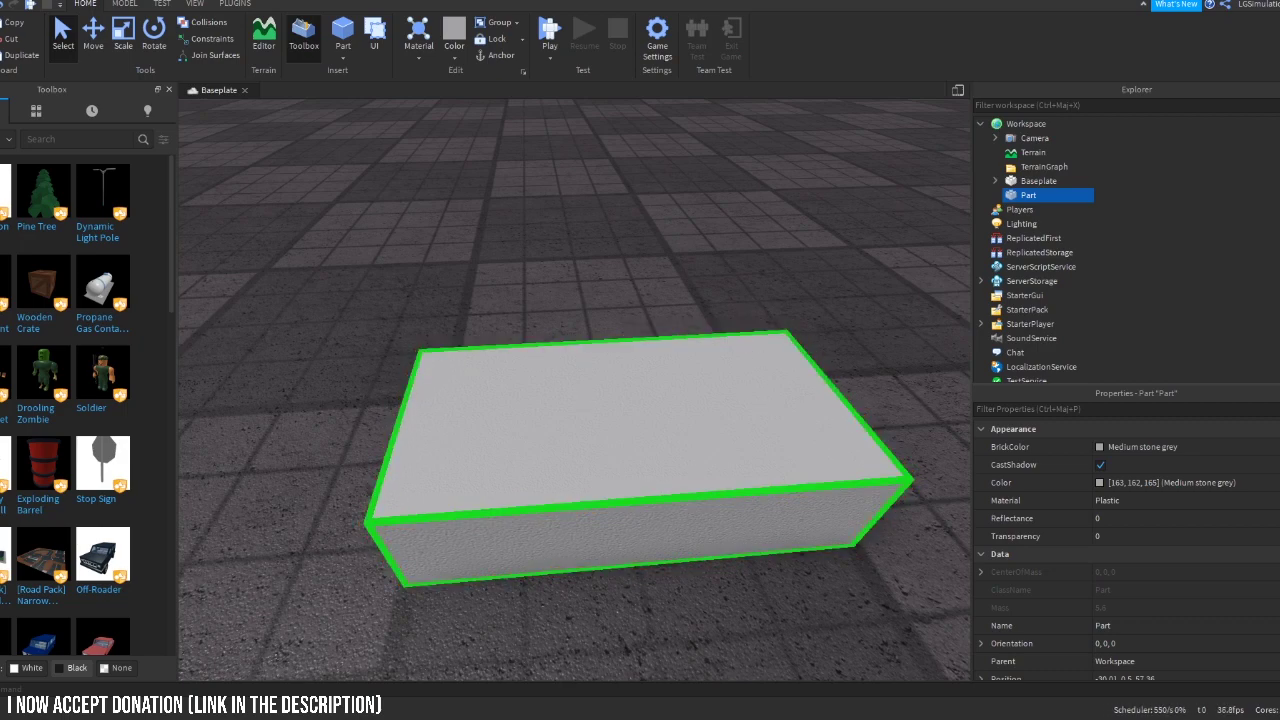
- Reopen the Studio settings and set the Script Editor font to Bebas Neue, Normal, 11 pt
click(2, 4)
click(31, 245)
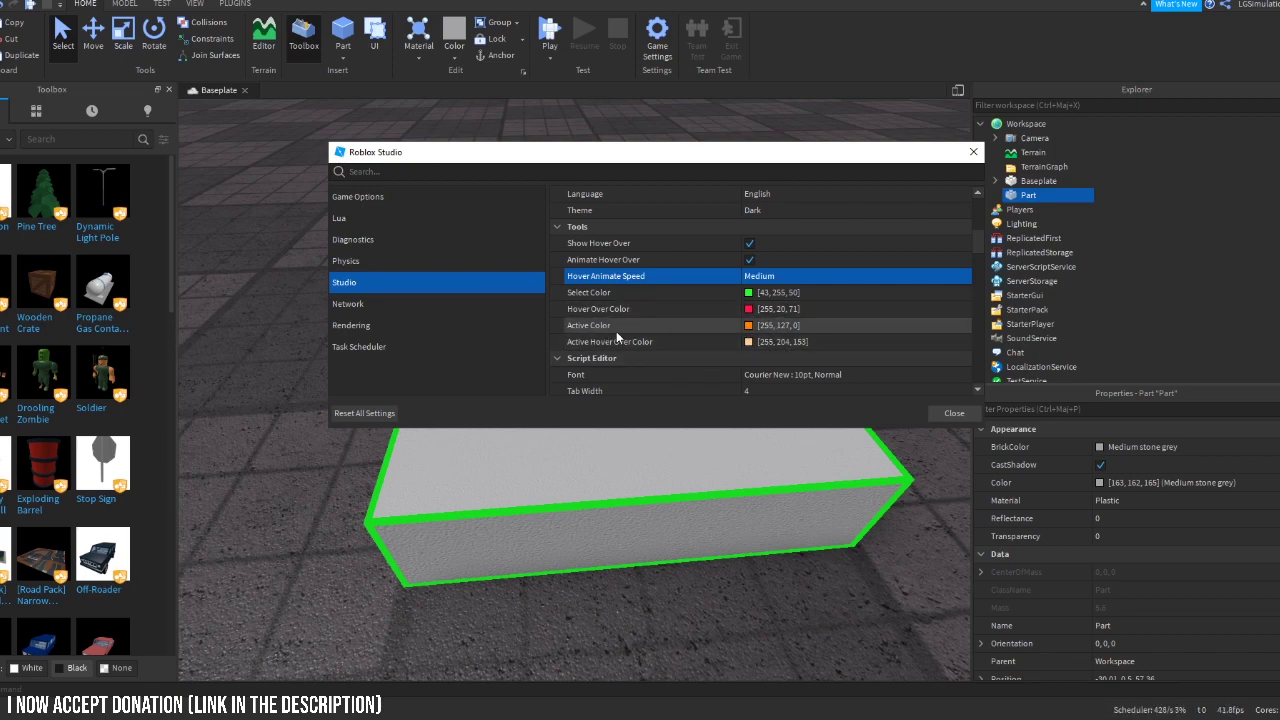
scroll(616, 331, down, 2)
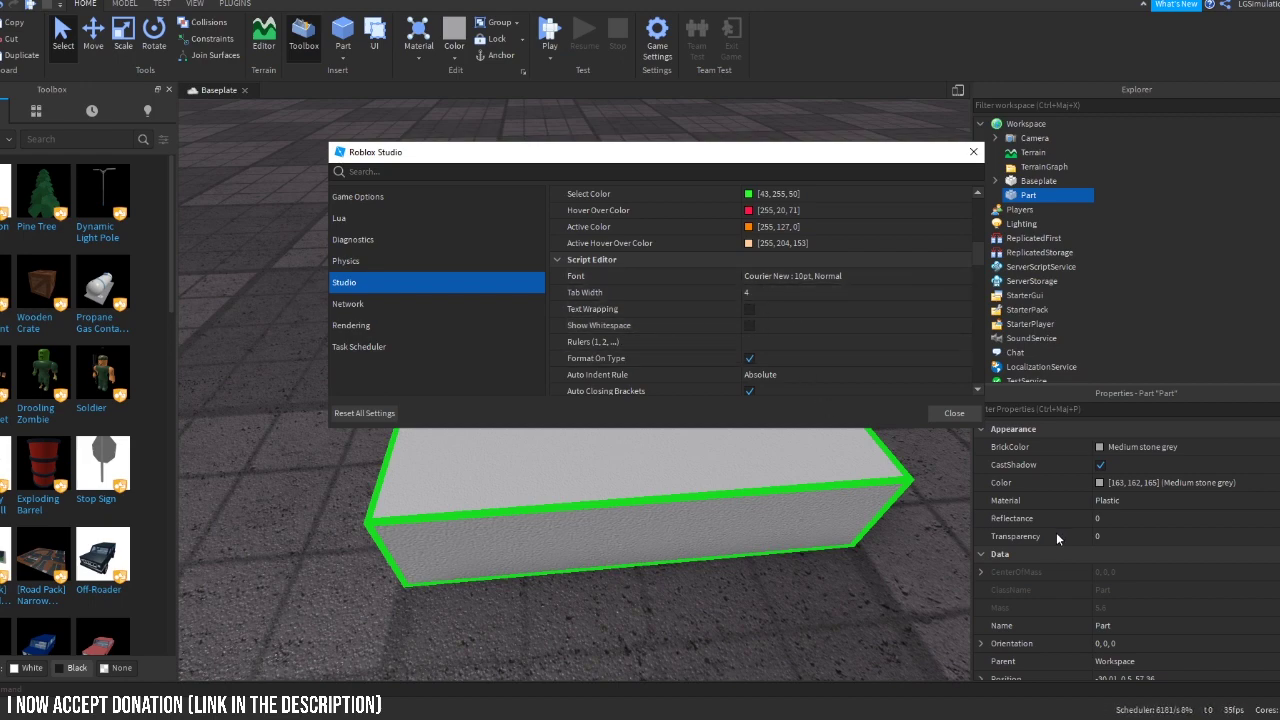
click(792, 276)
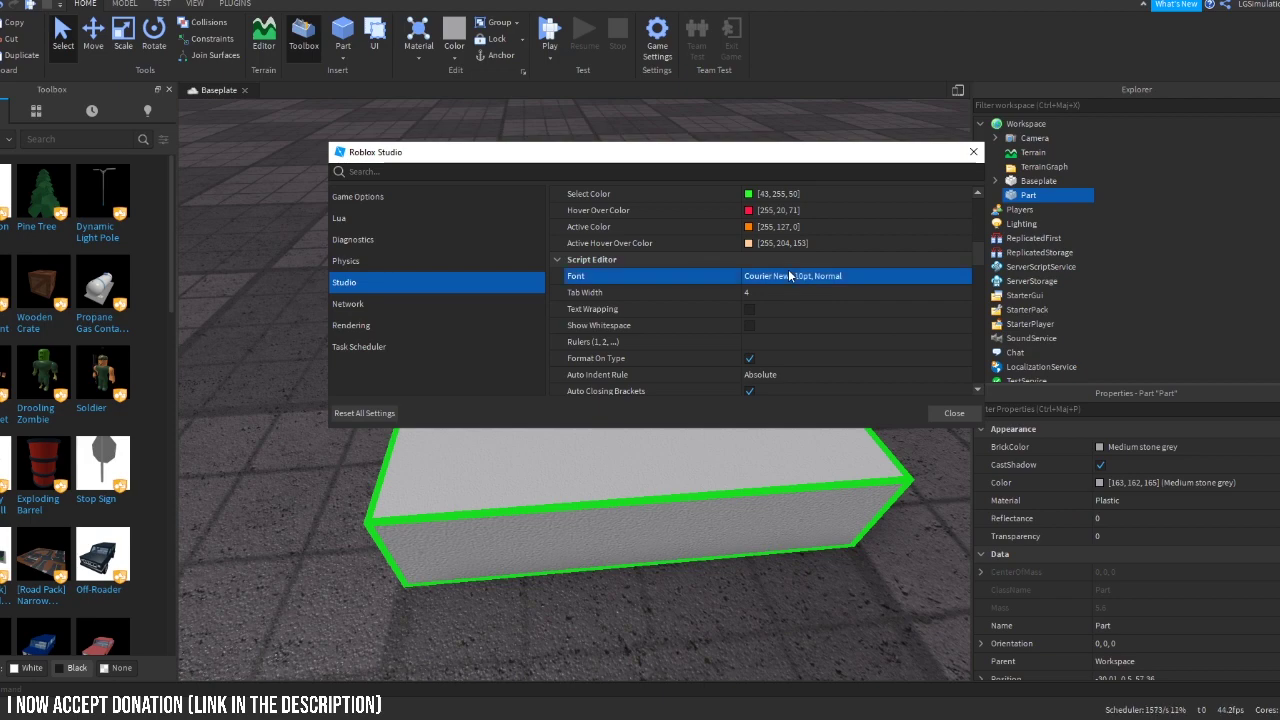
scroll(553, 216, up, 10)
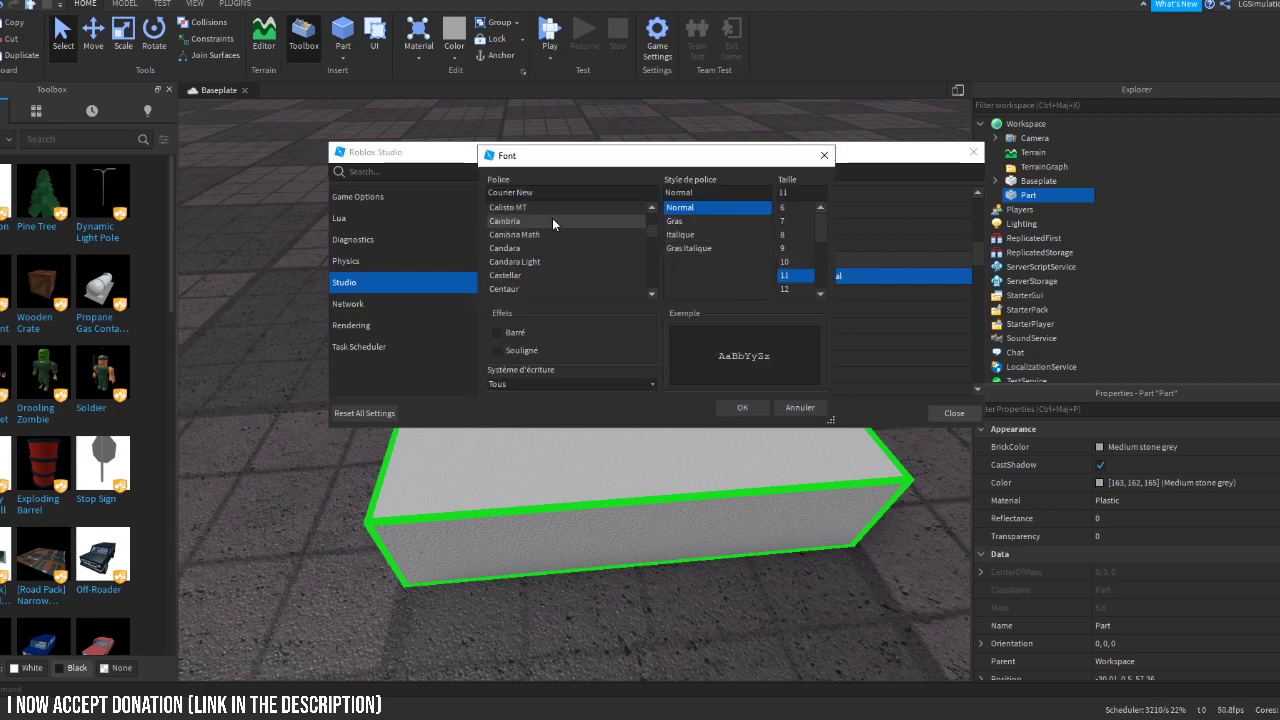
click(527, 195)
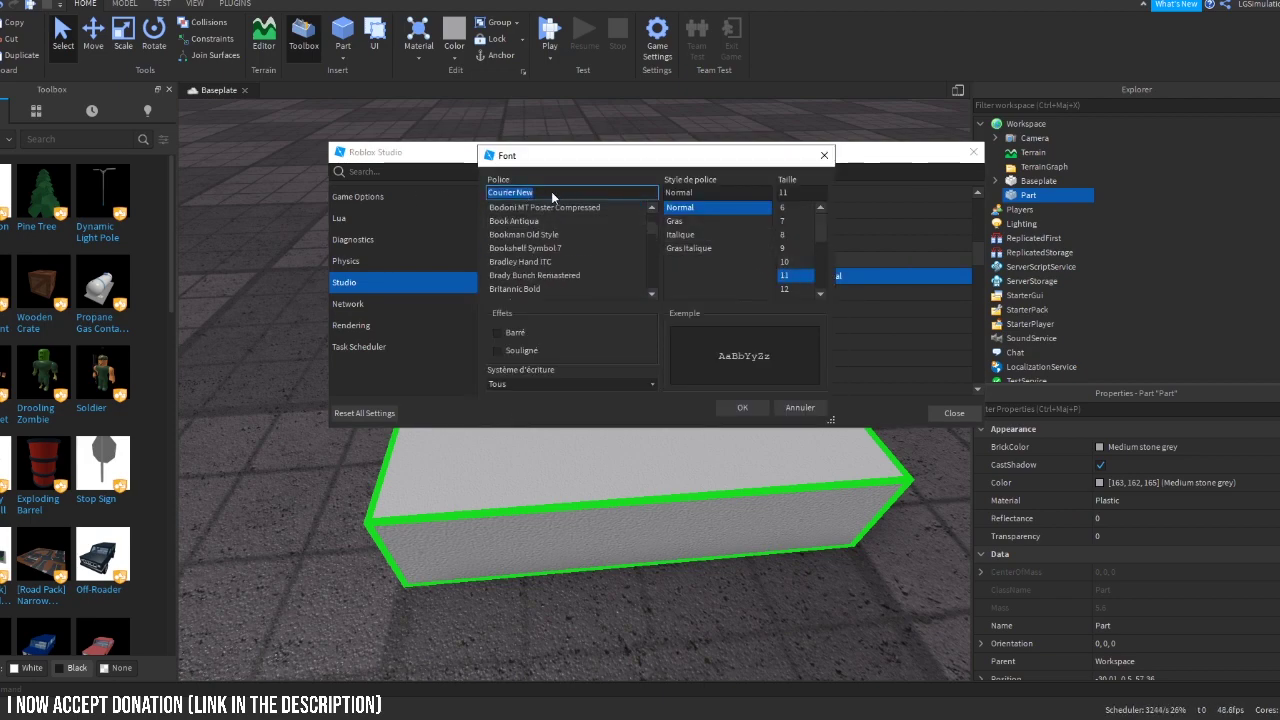
text(Bebas Neue)
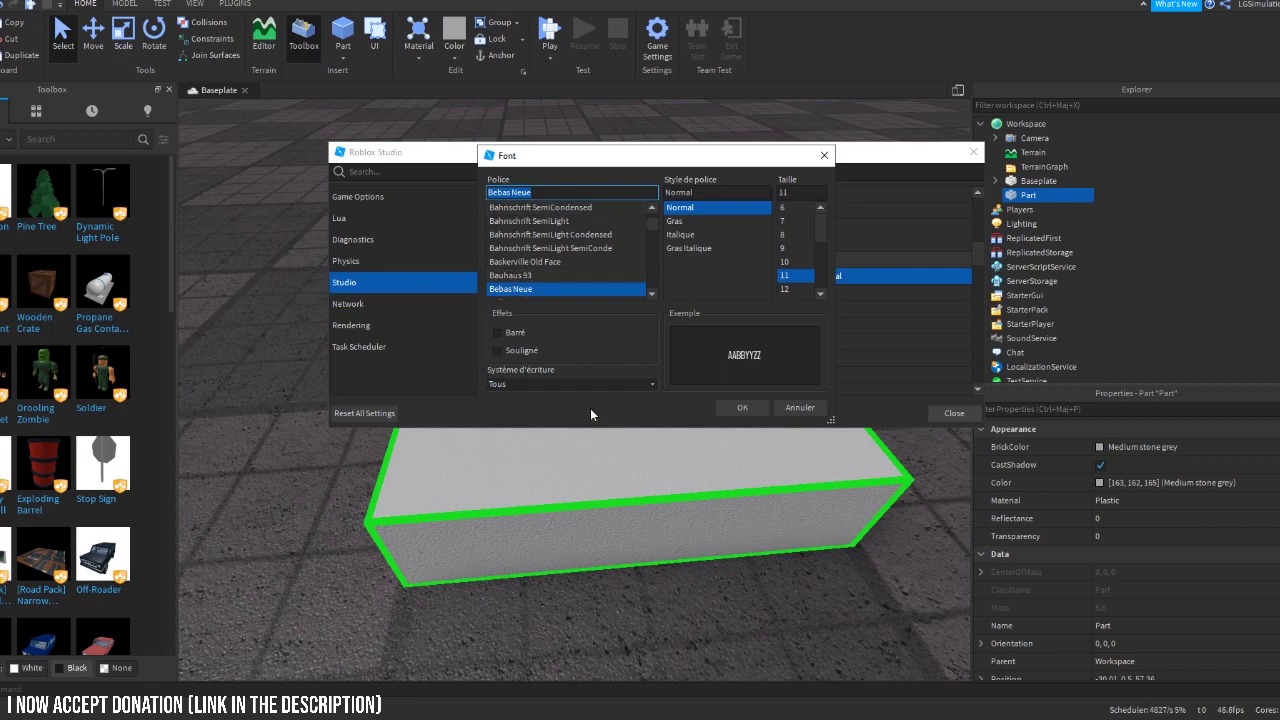
click(743, 407)
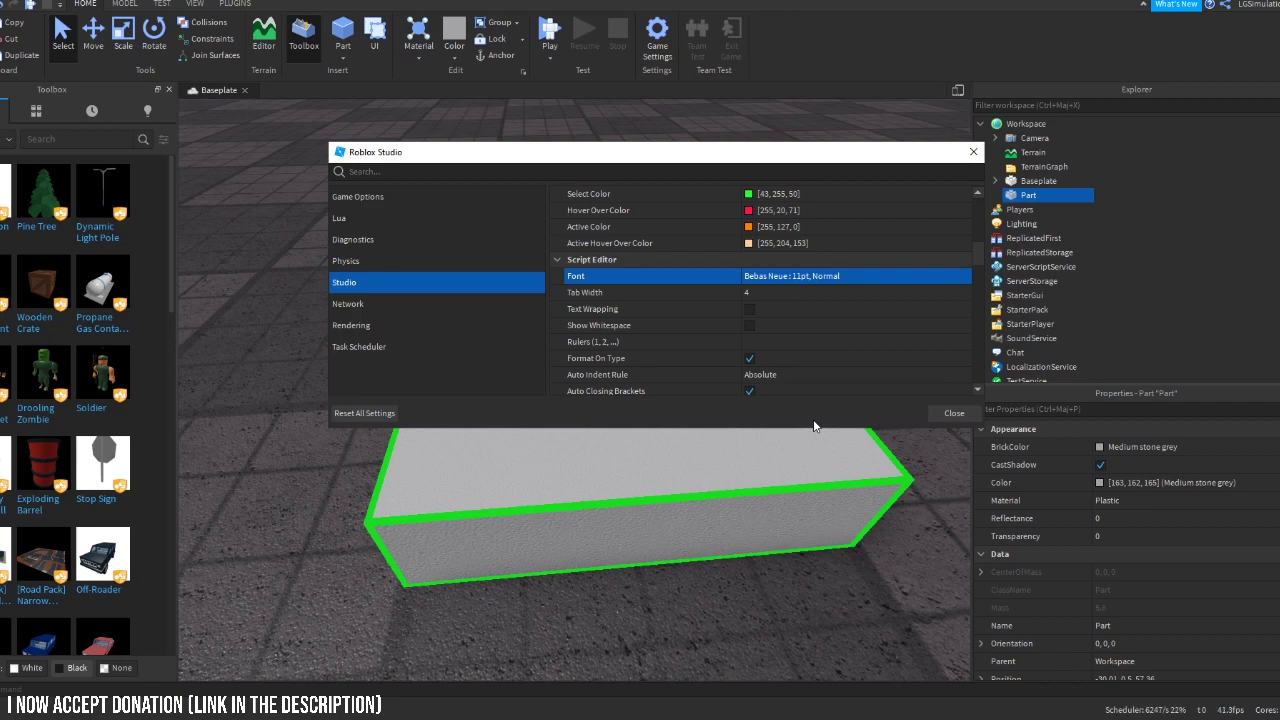
- Set the Script Editor's Rulers value to 2
click(749, 311)
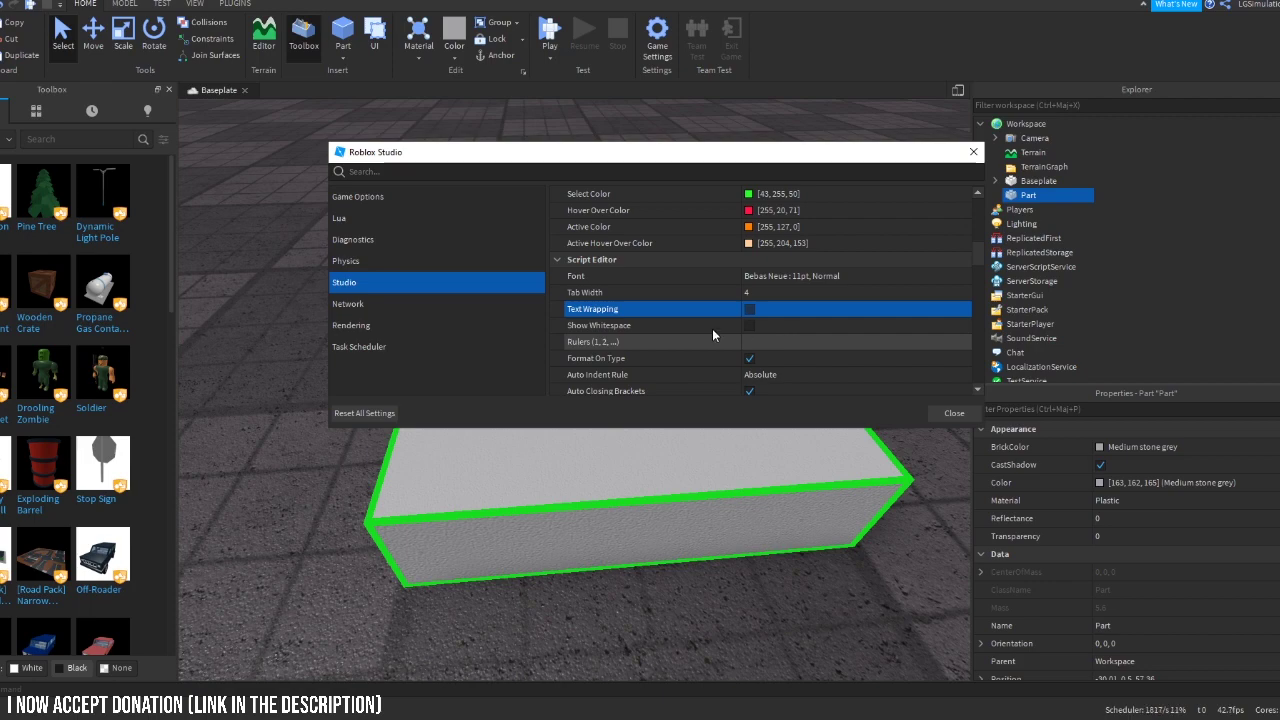
click(775, 341)
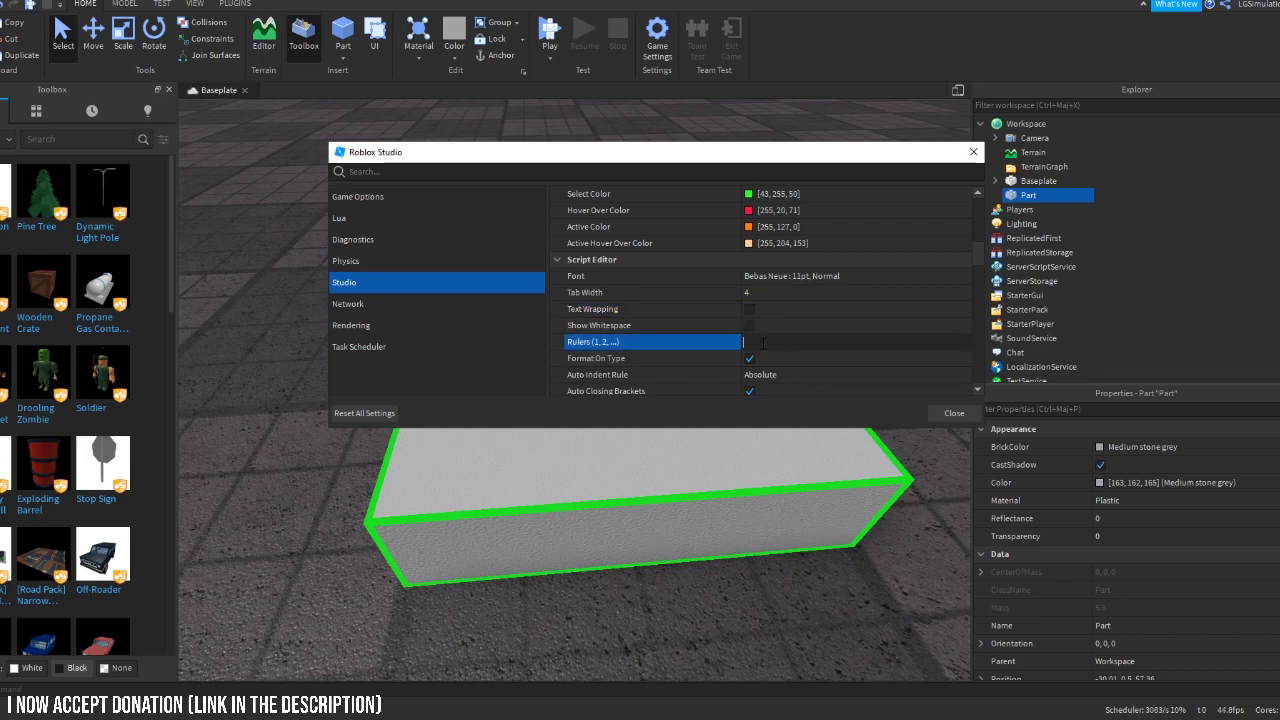
key(Return)
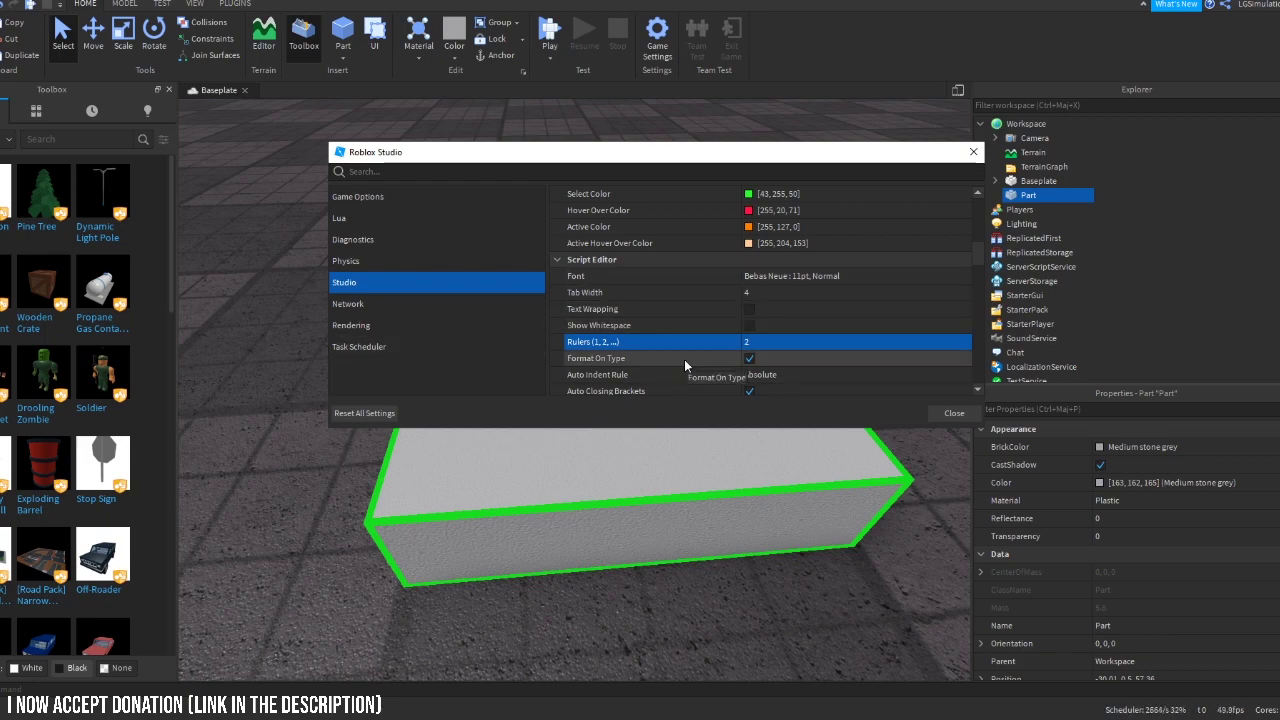
- Look through the remaining Script Editor options, the Auto-Recovery section and the Script Editor Colors down to the Output section
scroll(730, 331, down, 1)
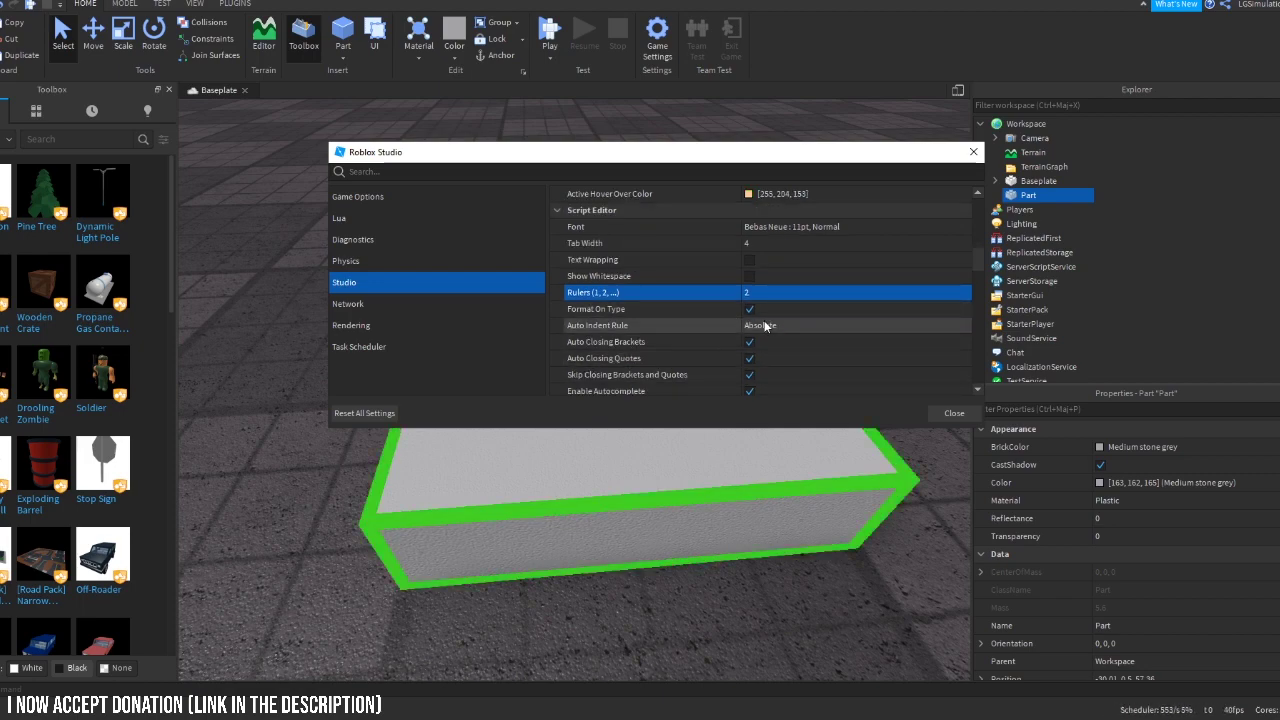
scroll(746, 329, down, 5)
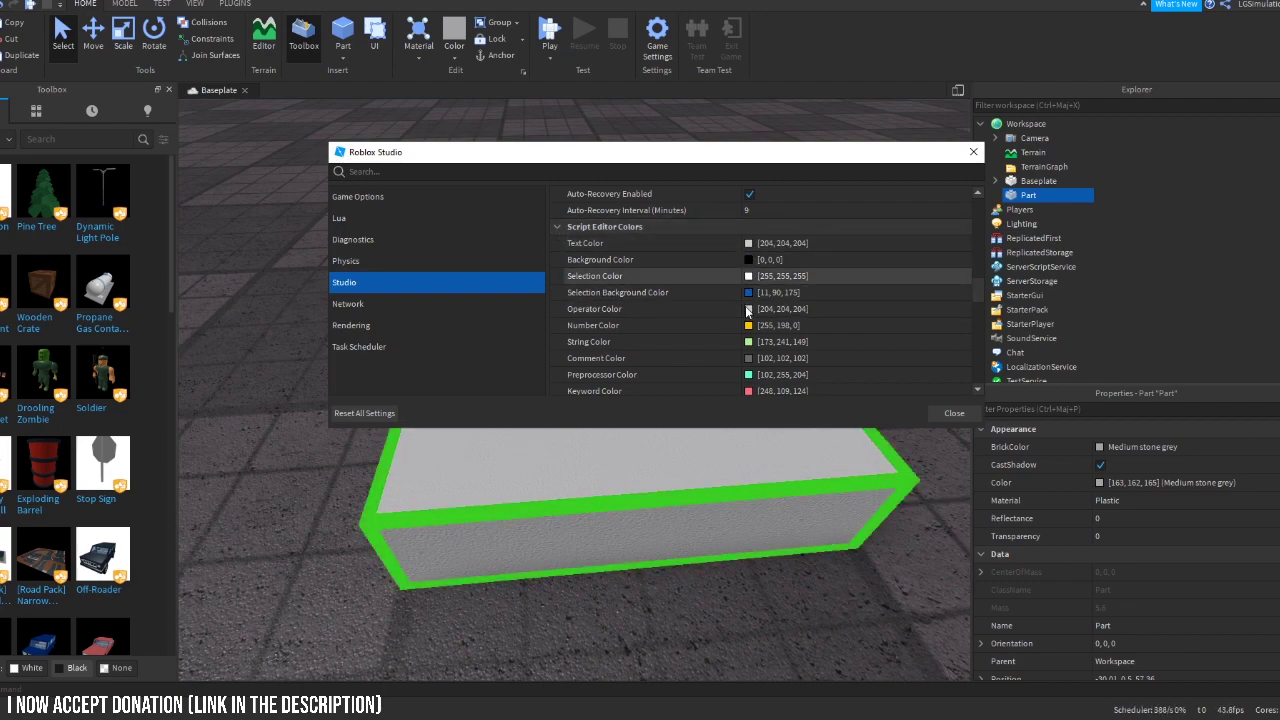
scroll(750, 300, down, 3)
scroll(752, 309, down, 4)
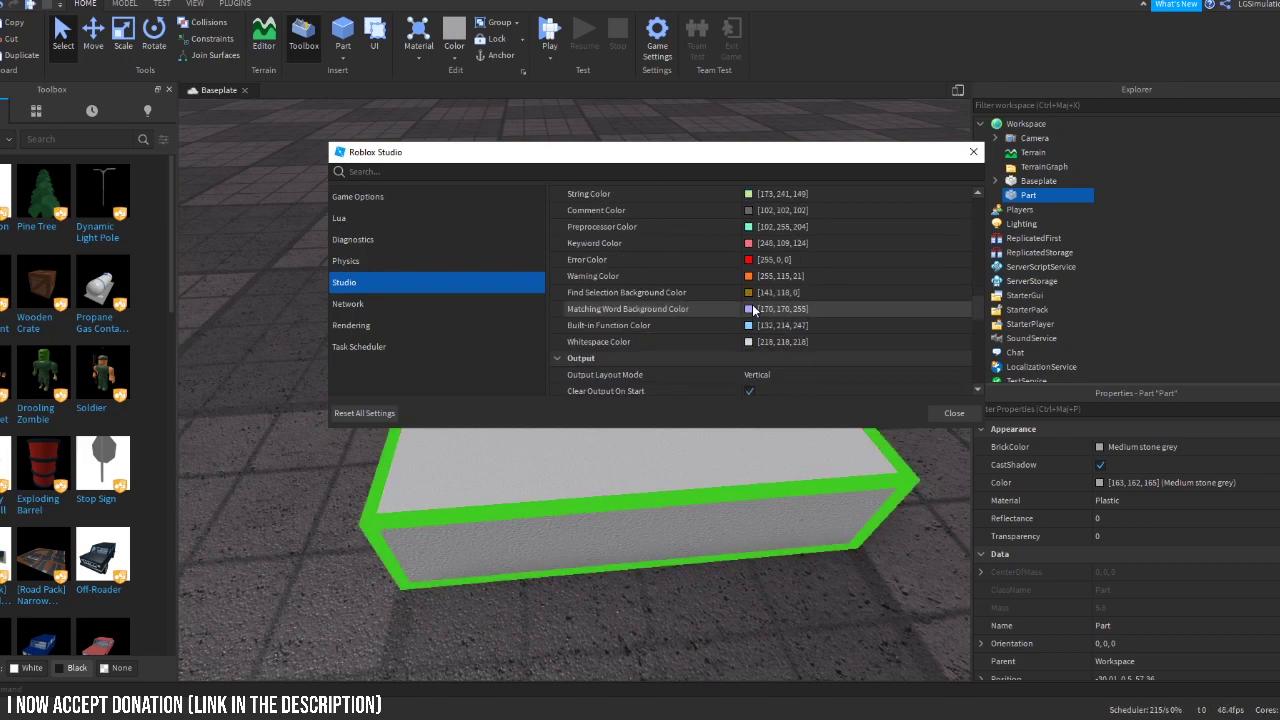
scroll(787, 230, up, 5)
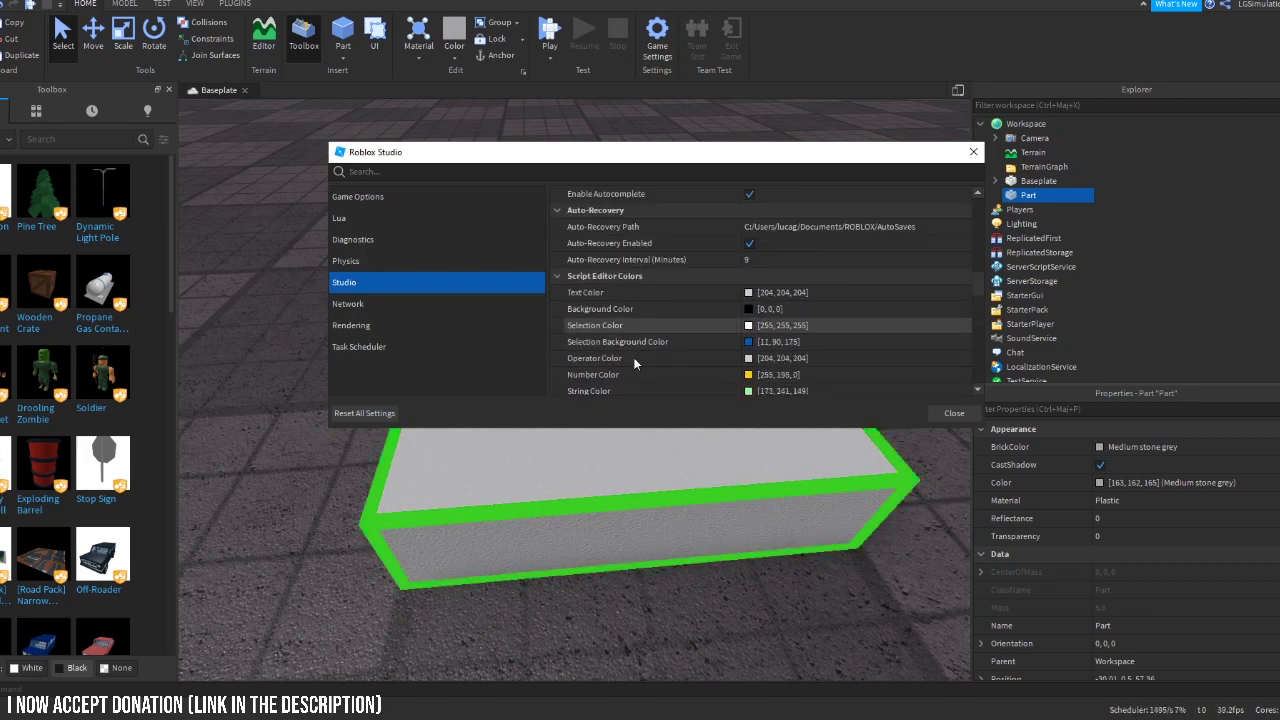
scroll(705, 261, down, 3)
scroll(770, 285, down, 4)
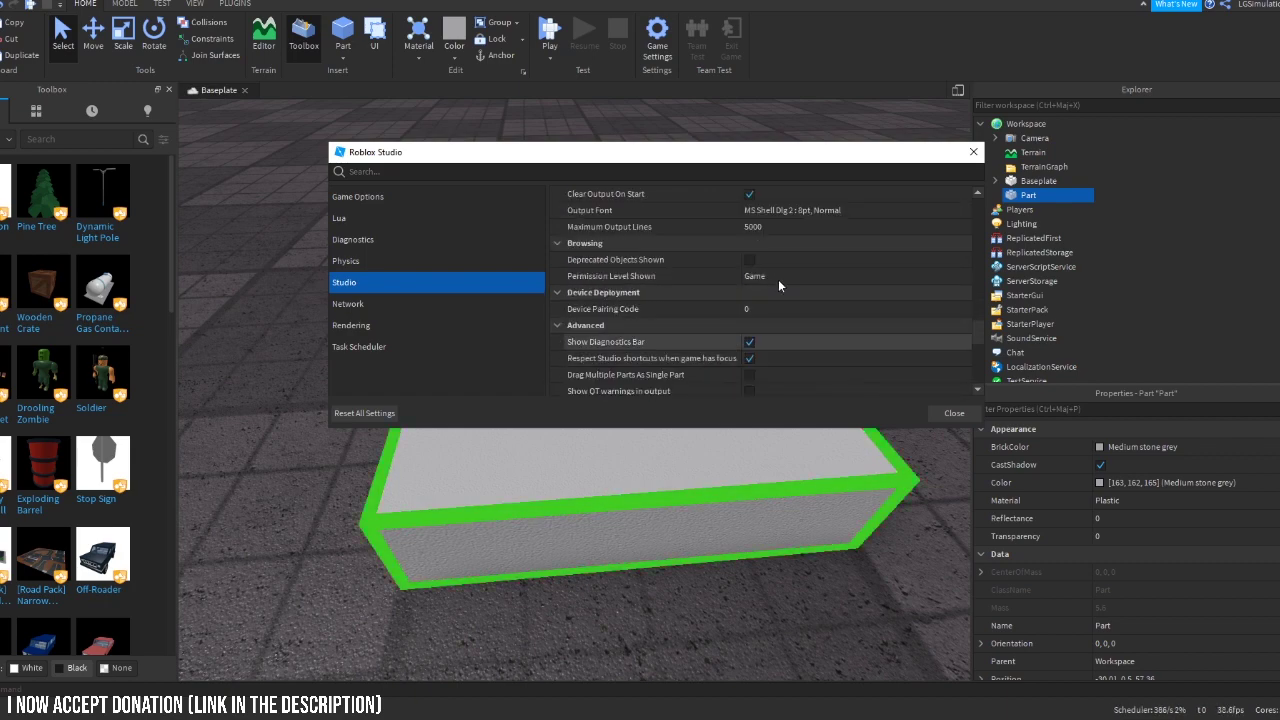
- Check the choices for Permission Level Shown and review the remaining Studio settings through the Visualization section
click(769, 279)
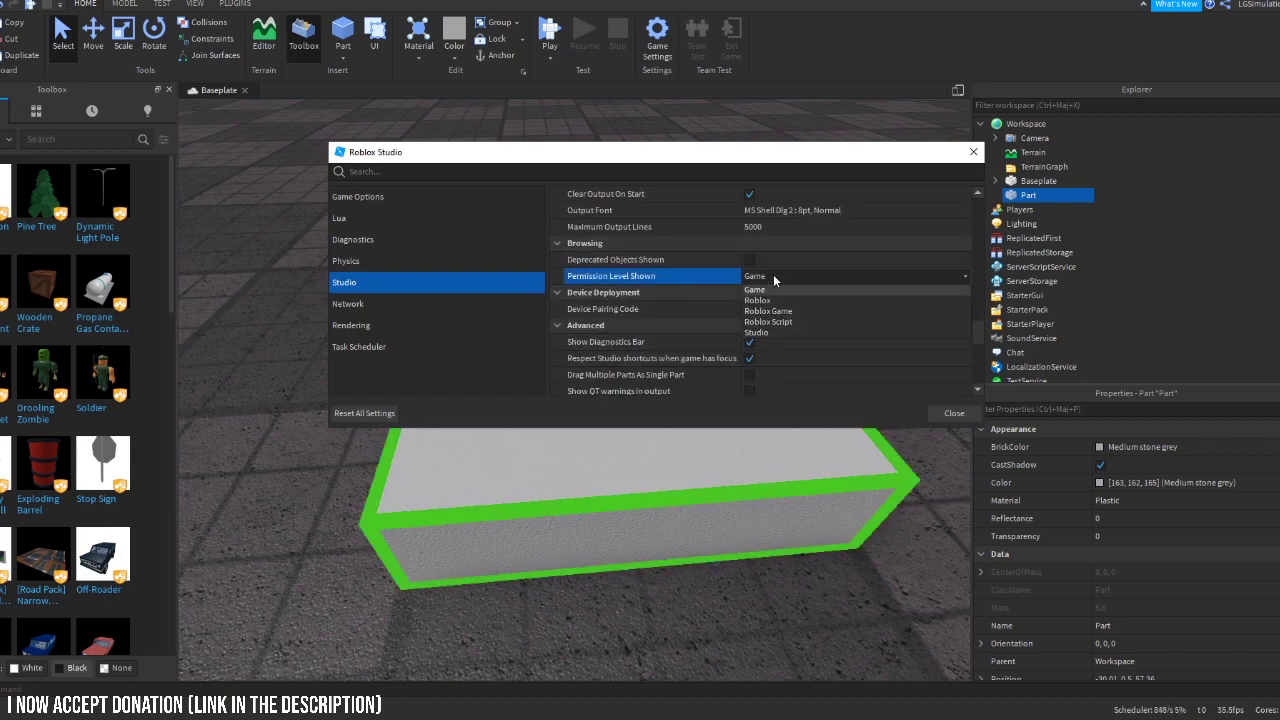
click(790, 276)
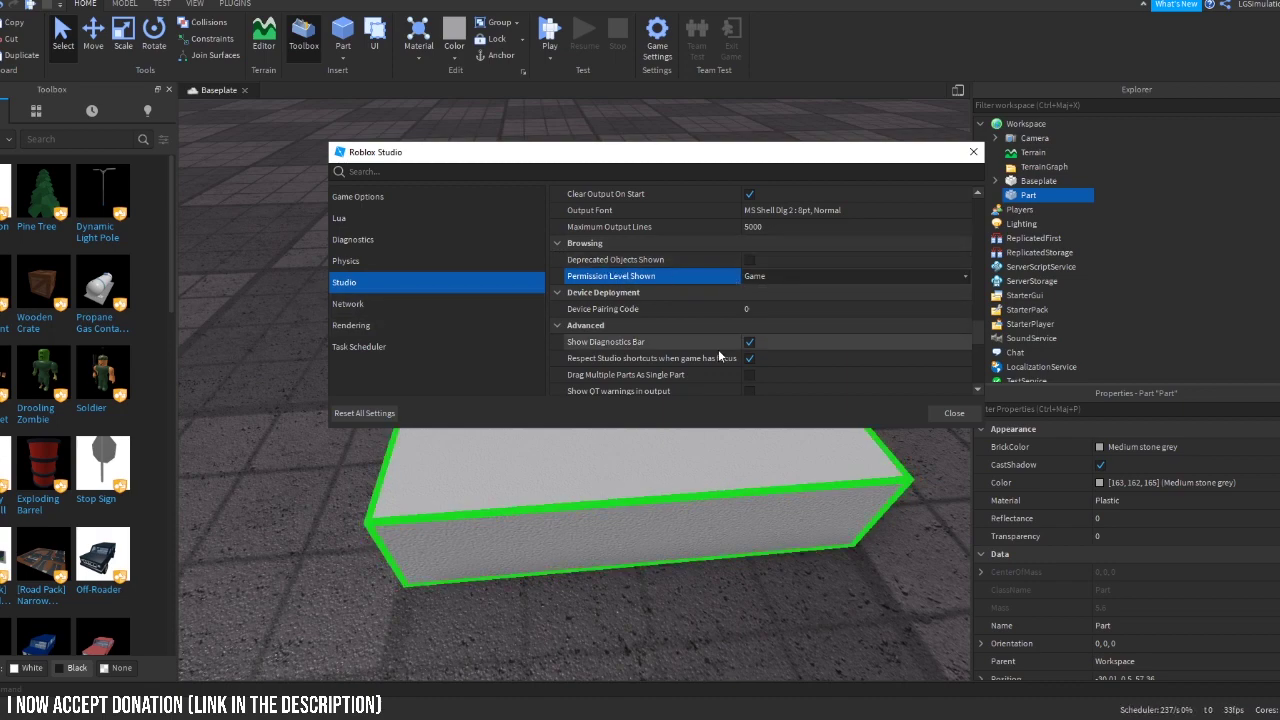
scroll(776, 314, down, 2)
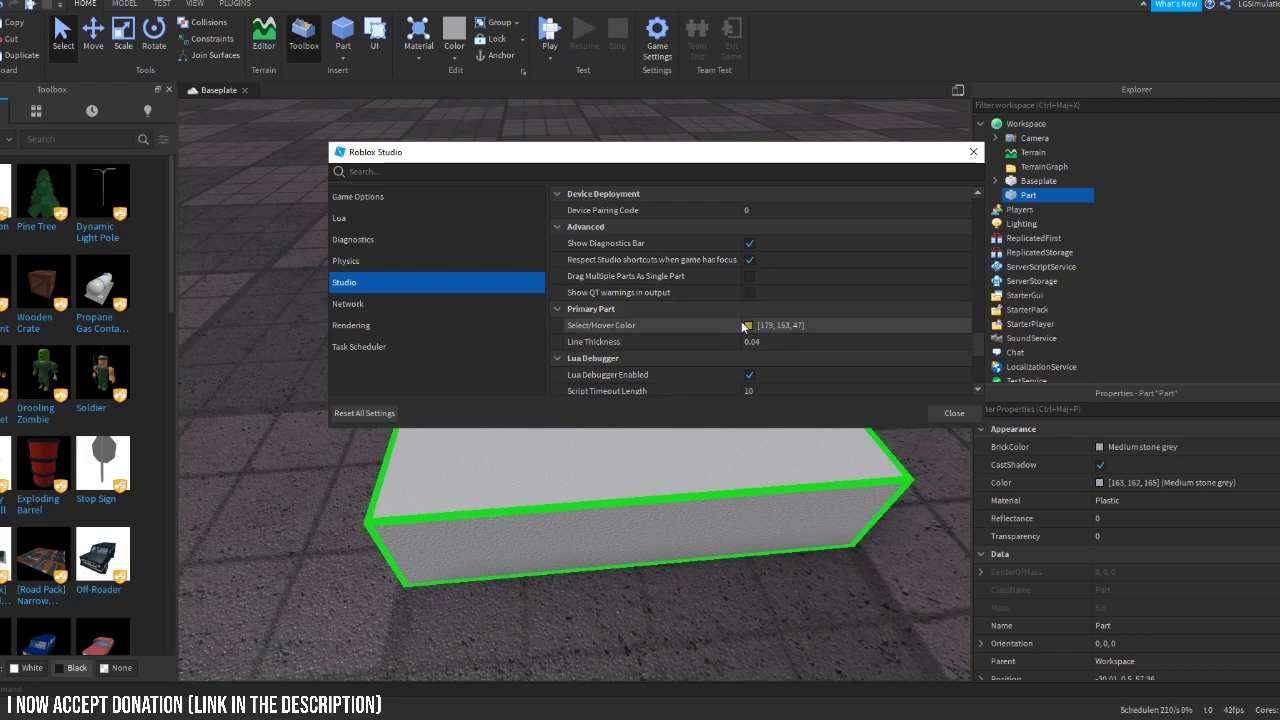
scroll(770, 335, down, 3)
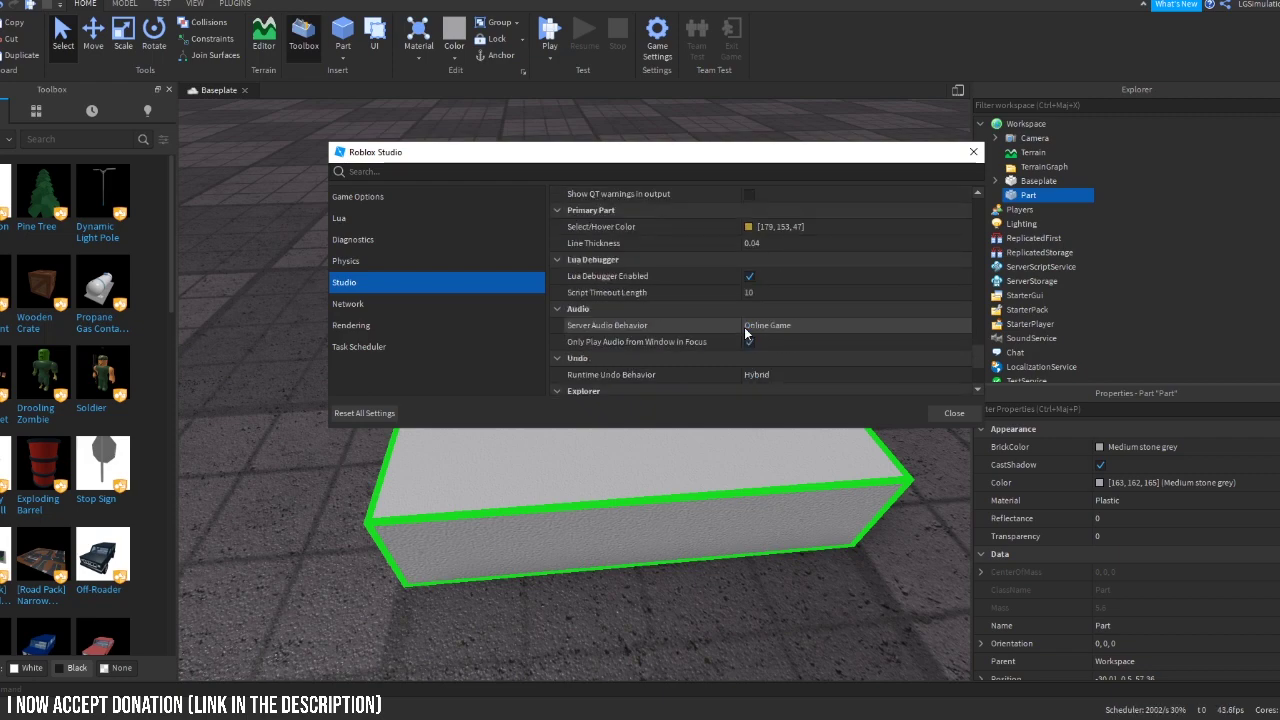
scroll(742, 326, down, 3)
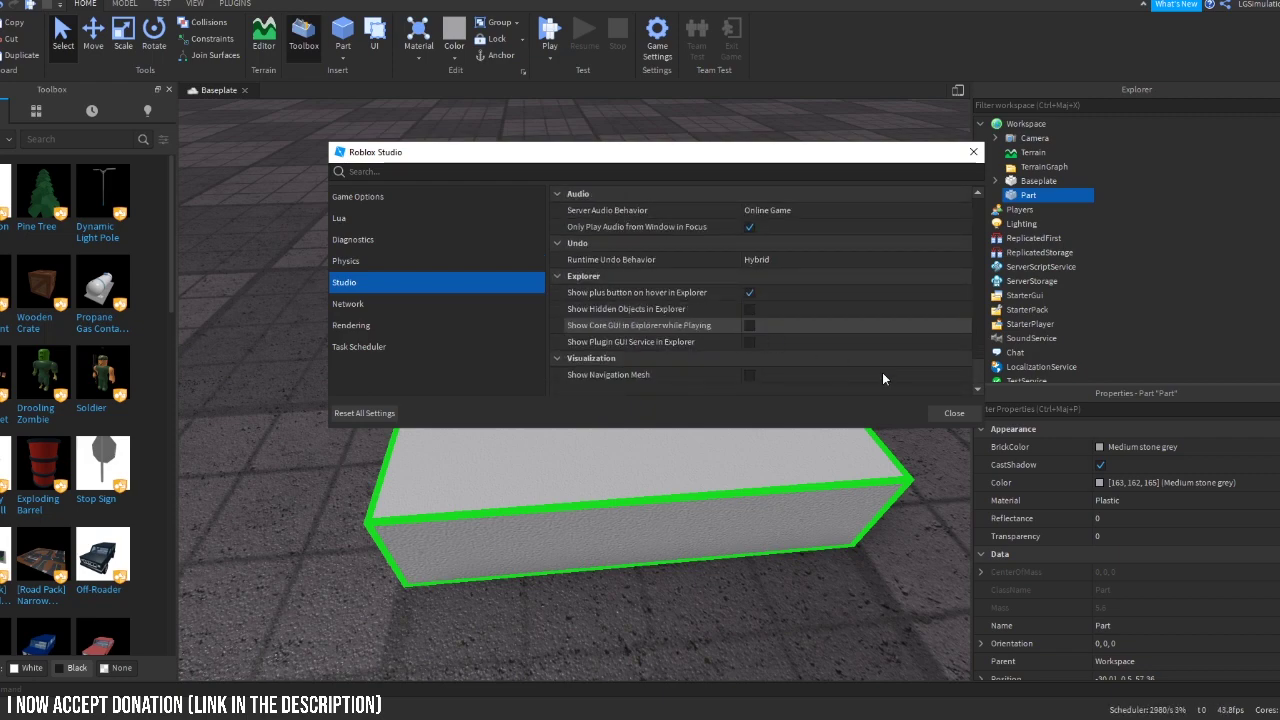
- Examine the Network settings, including the Diagnostics options
click(431, 305)
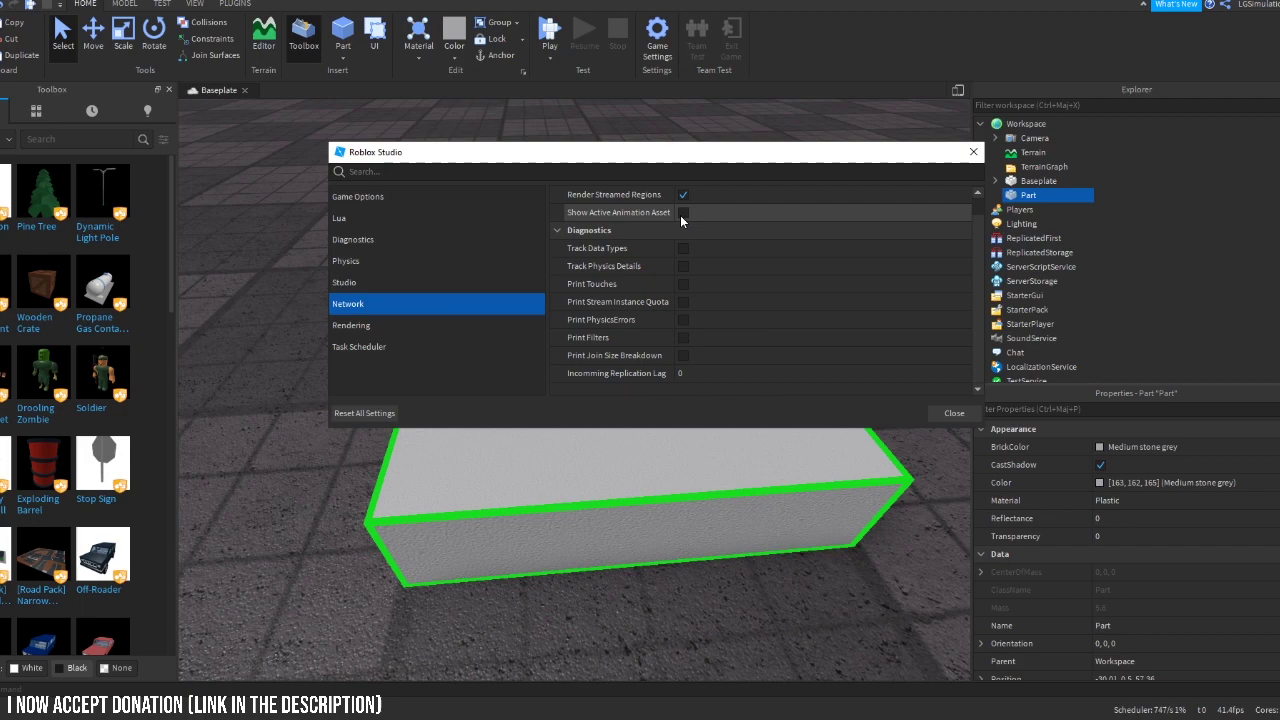
scroll(681, 218, up, 1)
scroll(681, 219, down, 1)
scroll(681, 219, up, 1)
scroll(681, 219, down, 1)
- Go to the Rendering settings and check the available Edit Quality Level choices
click(453, 324)
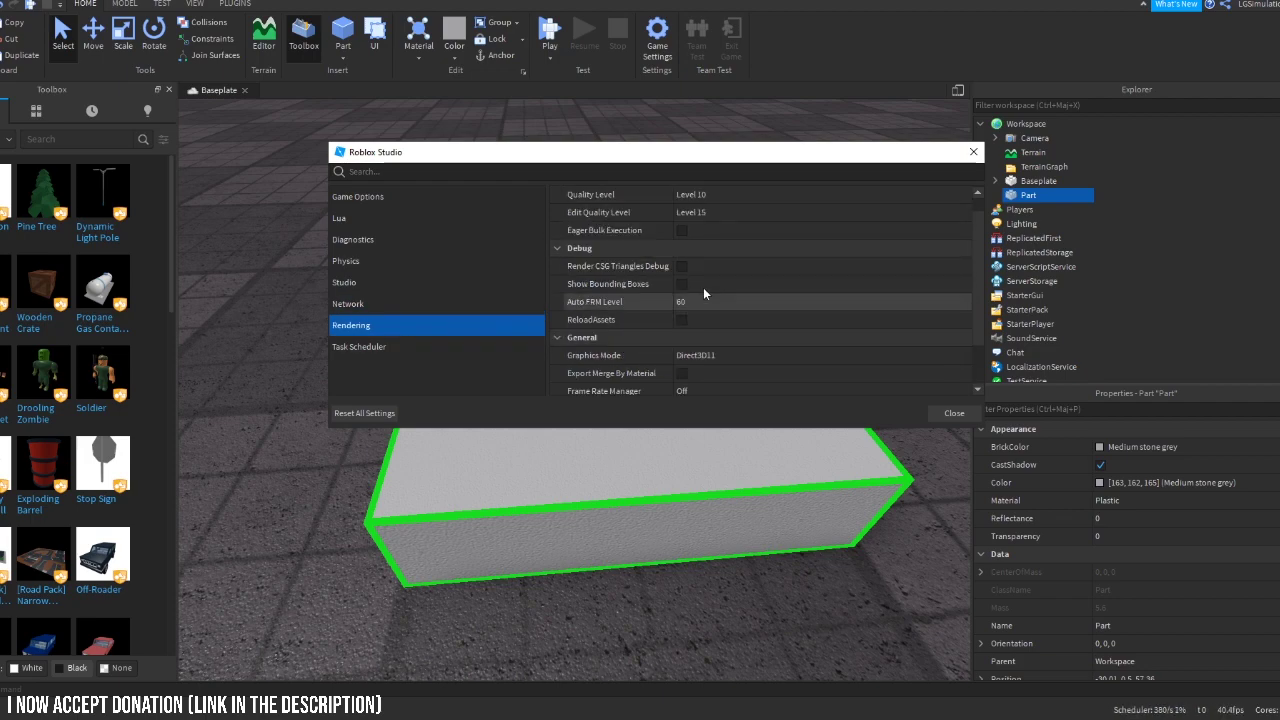
click(722, 213)
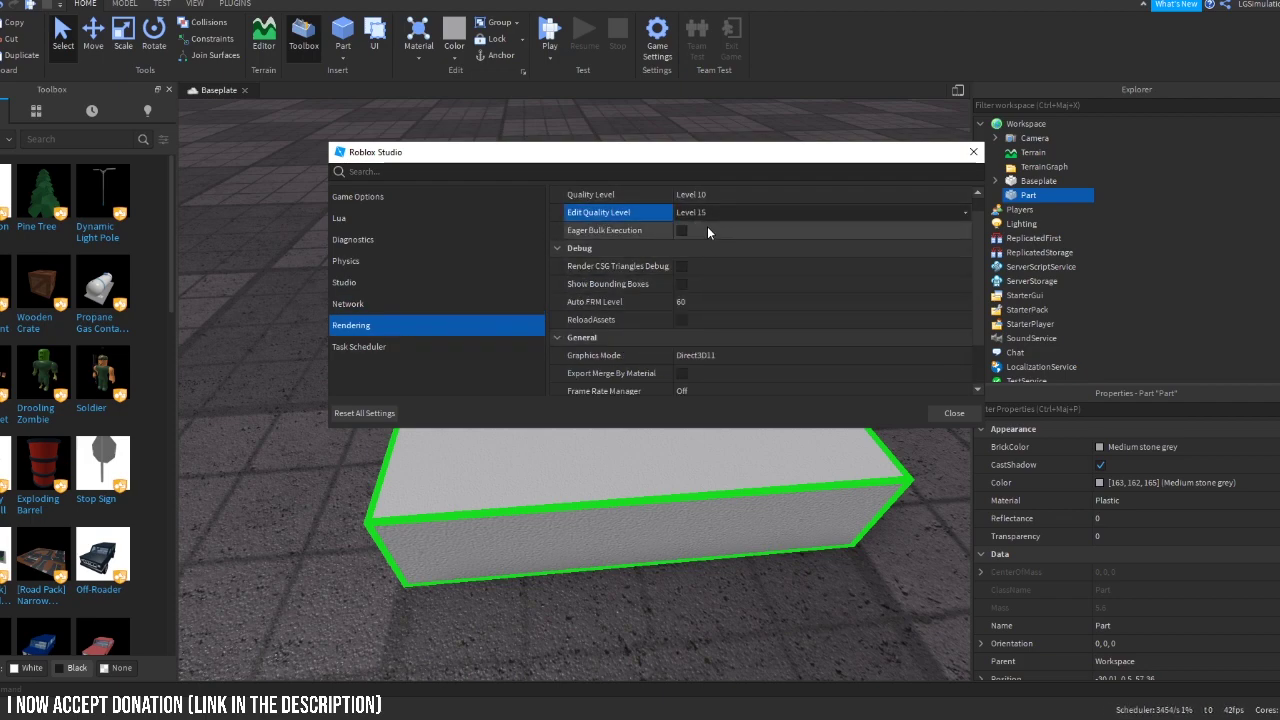
click(701, 213)
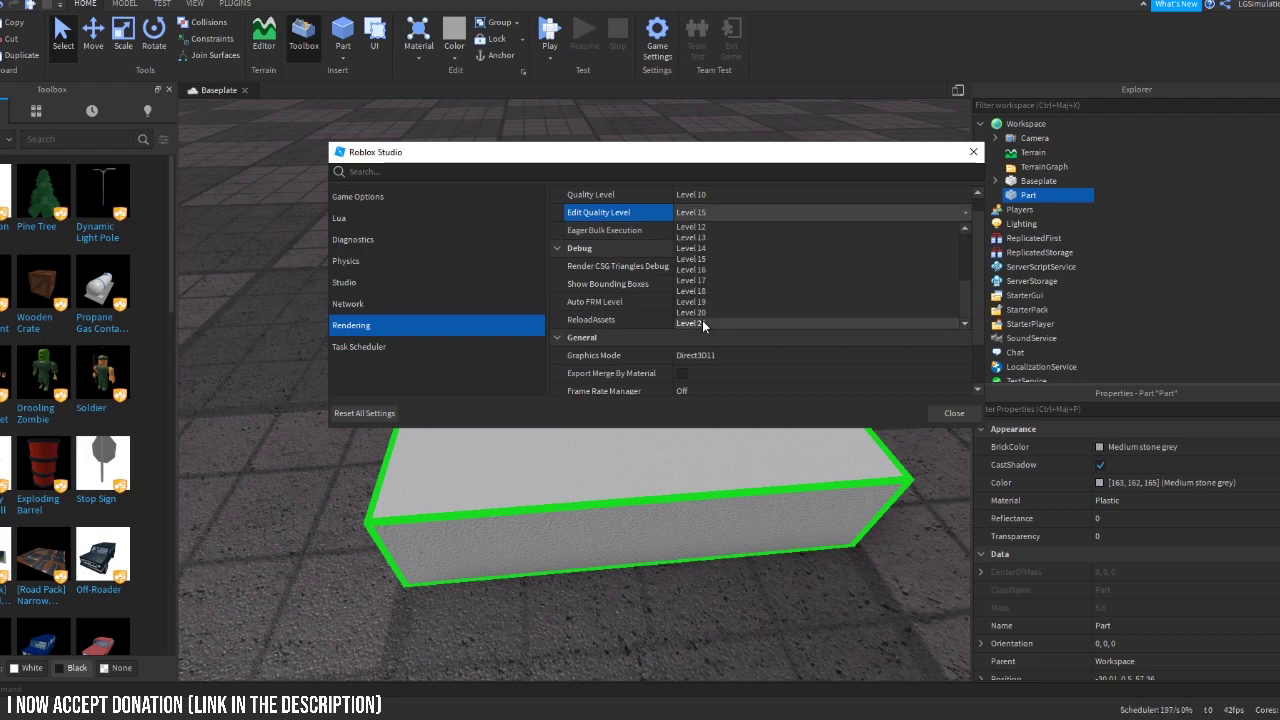
click(697, 216)
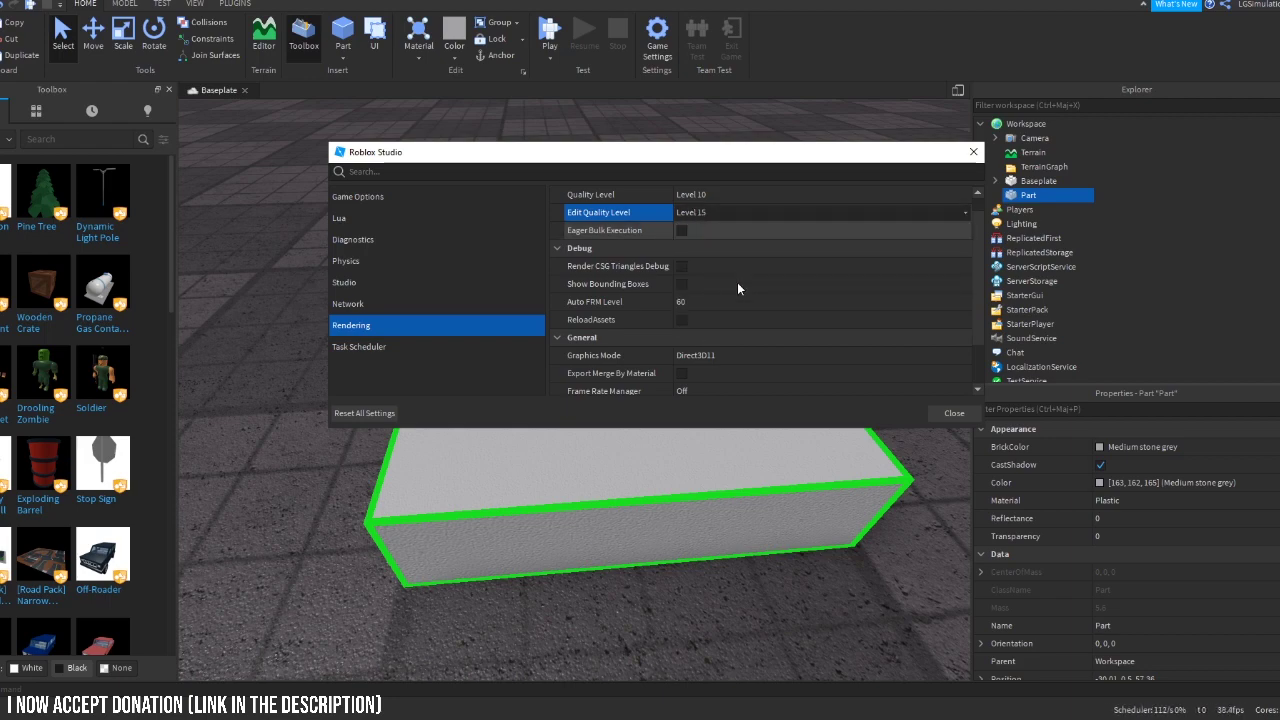
- Try Level 21 for the rendering Quality Level, and return it to Level 10
click(699, 196)
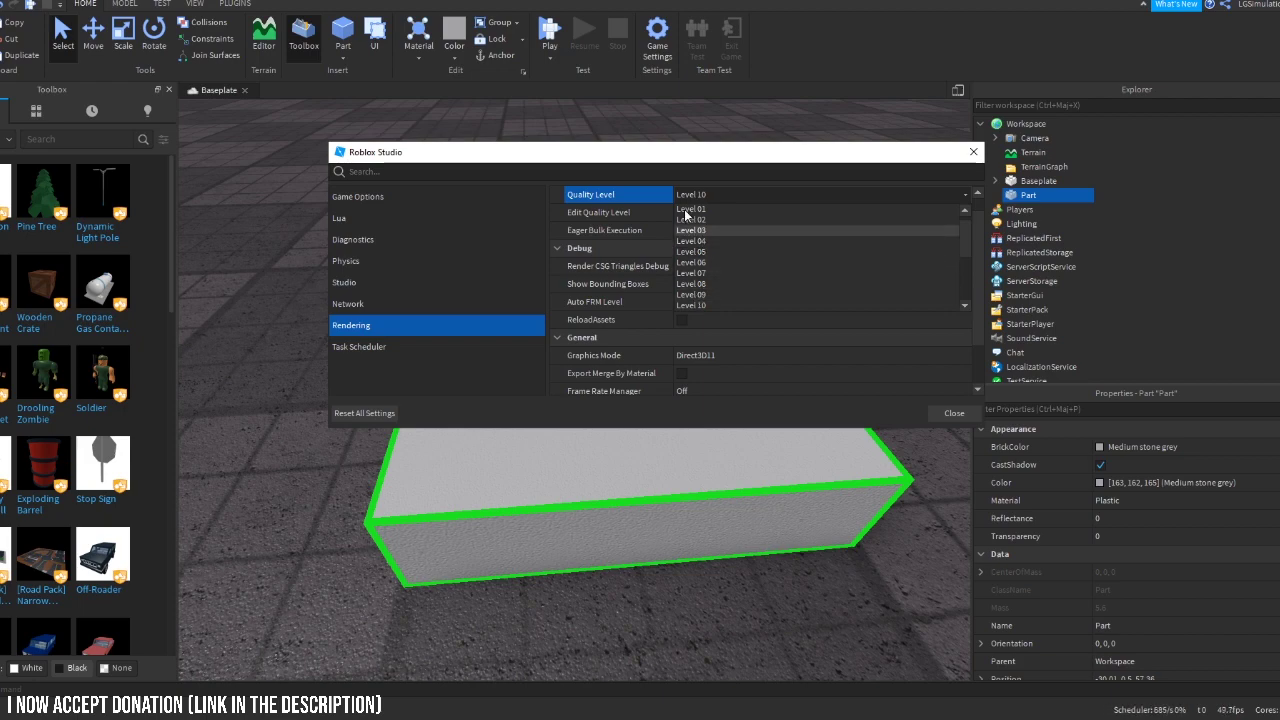
scroll(686, 250, down, 4)
click(701, 305)
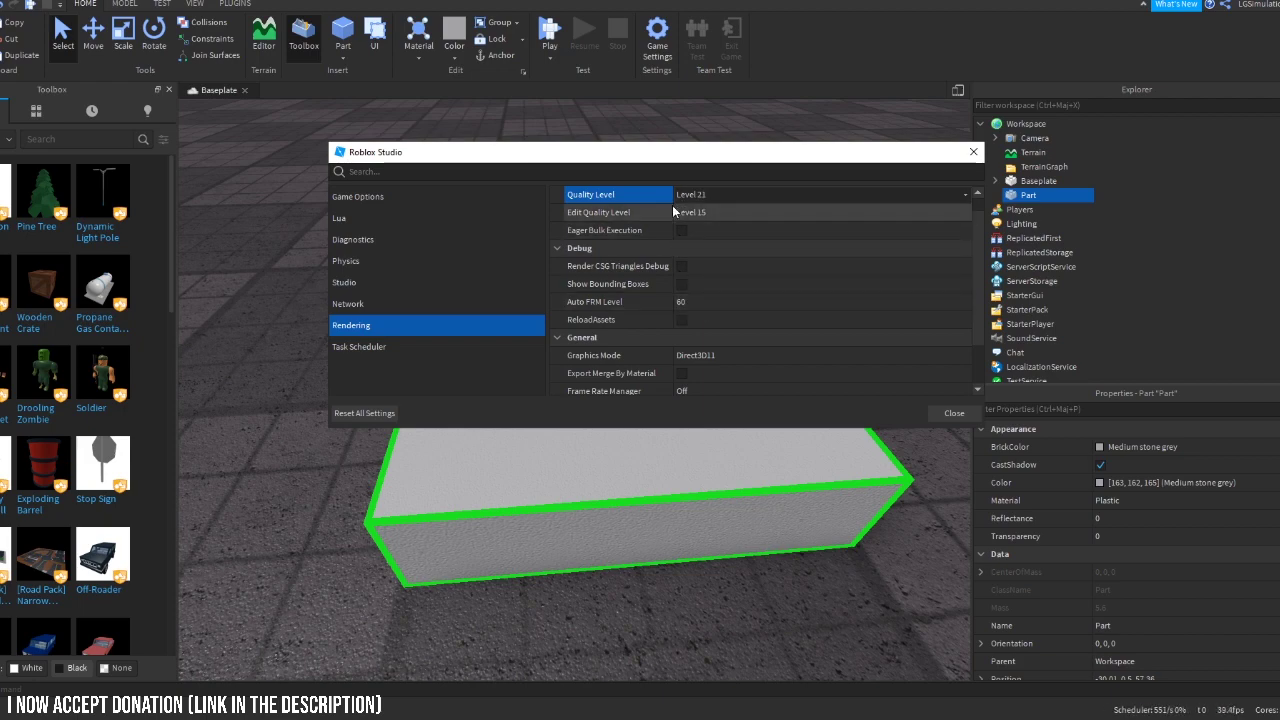
click(682, 195)
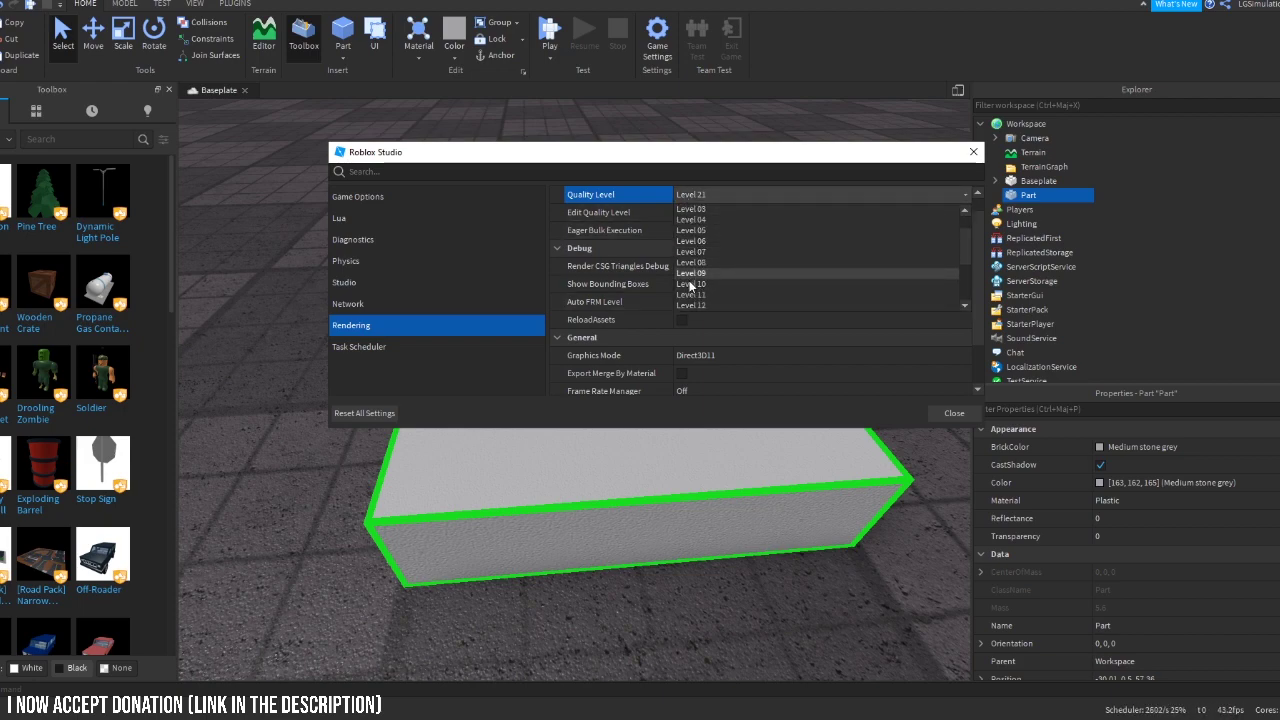
click(690, 285)
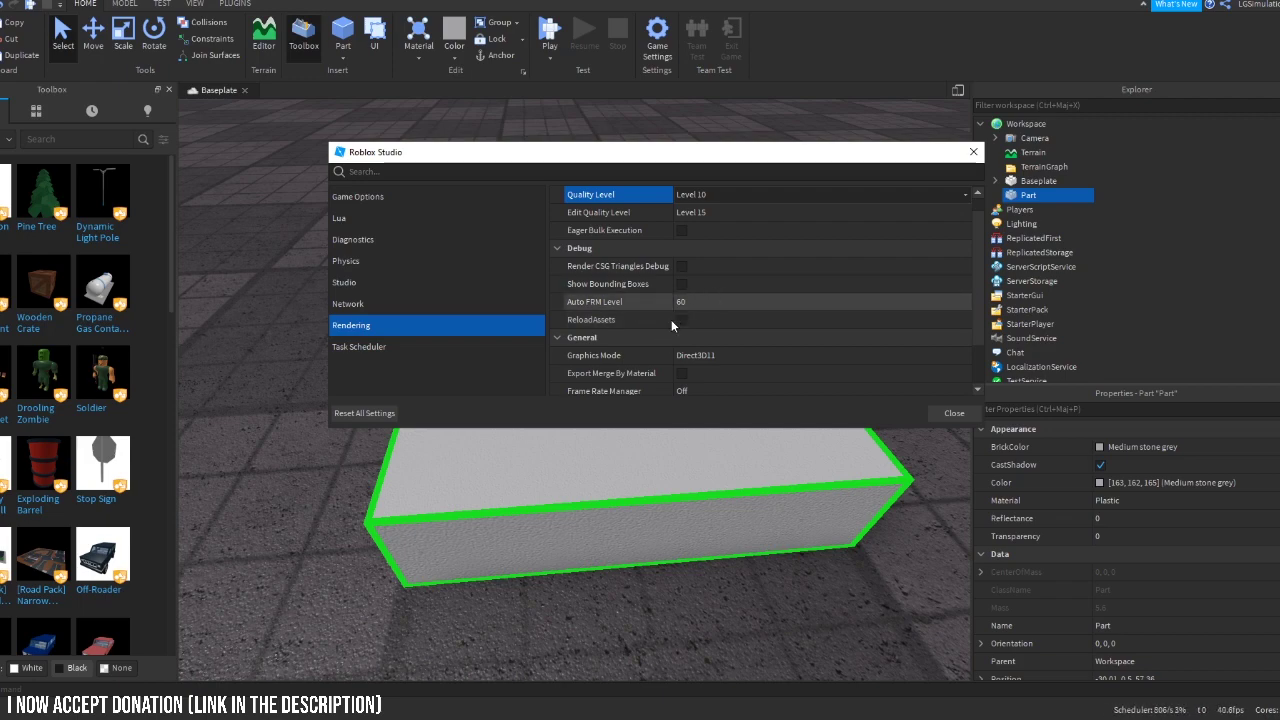
- Review the Graphics Mode and Frame Rate Manager choices in the Rendering settings, keeping Direct3D11 and Off
scroll(665, 330, down, 1)
click(718, 301)
click(718, 301)
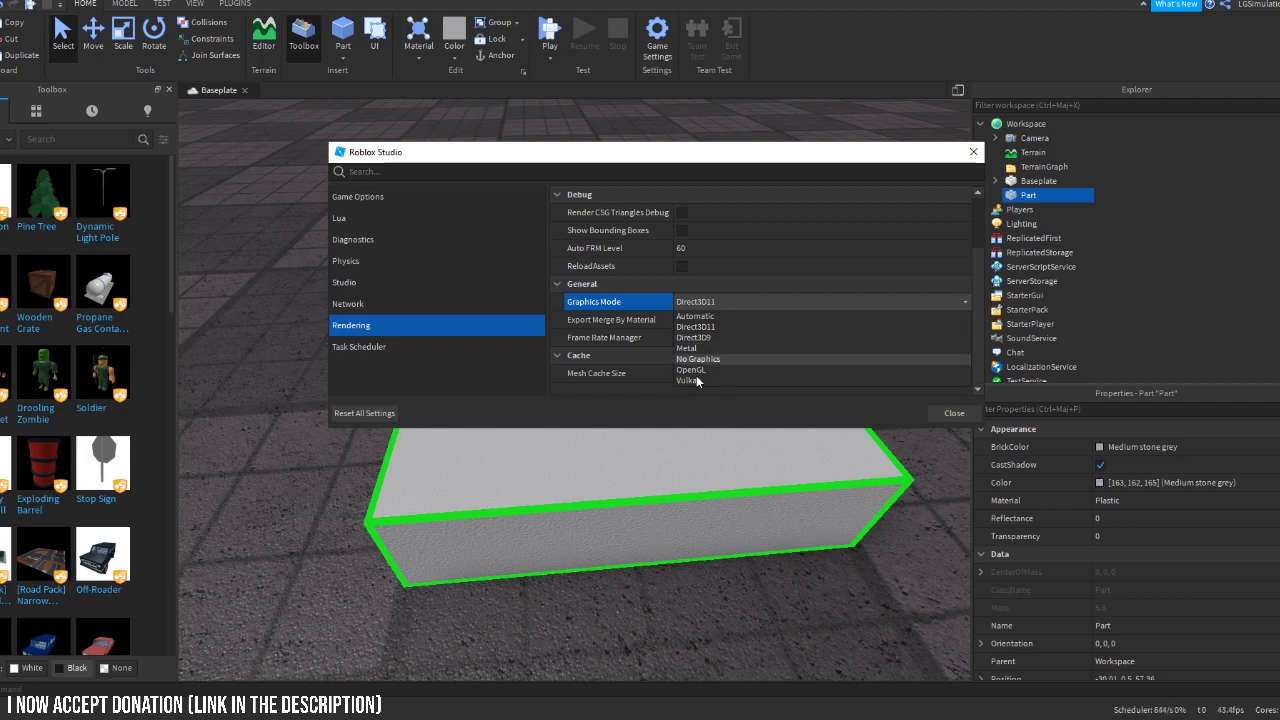
click(719, 326)
click(629, 333)
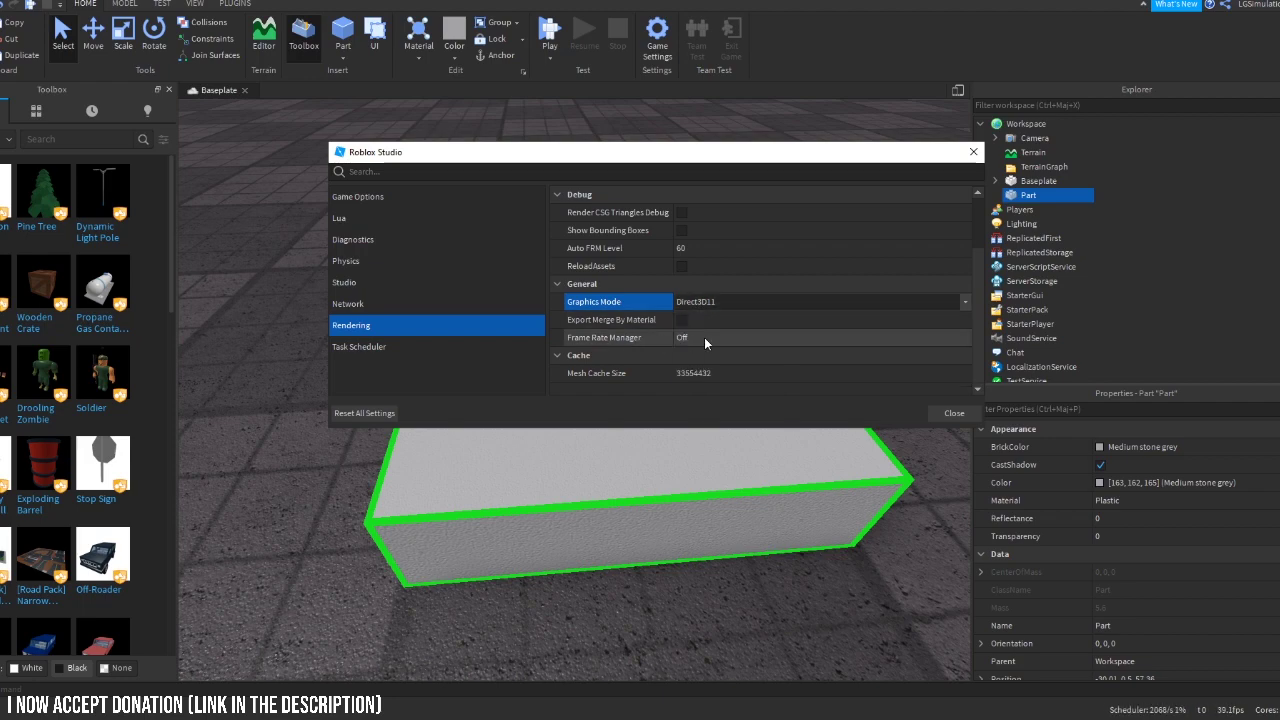
click(753, 337)
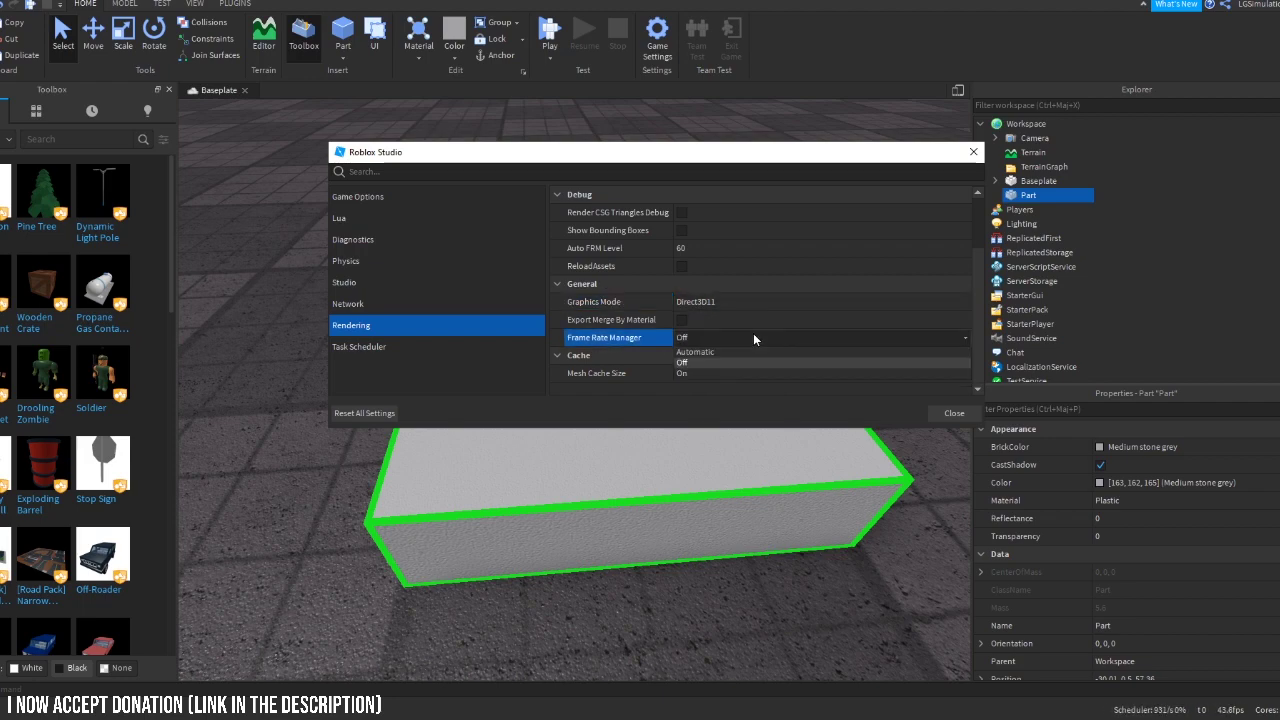
click(695, 362)
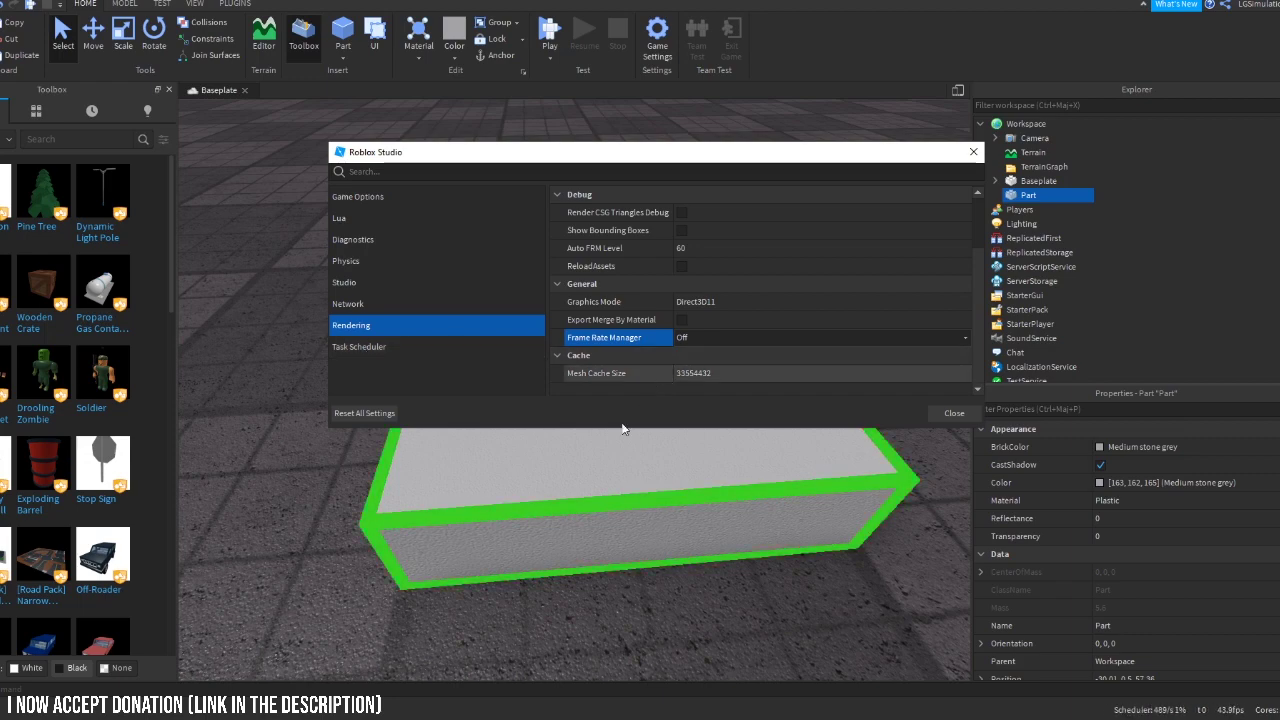
- Go to the Task Scheduler settings and check the Thread Pool Config choices, keeping Auto
click(365, 346)
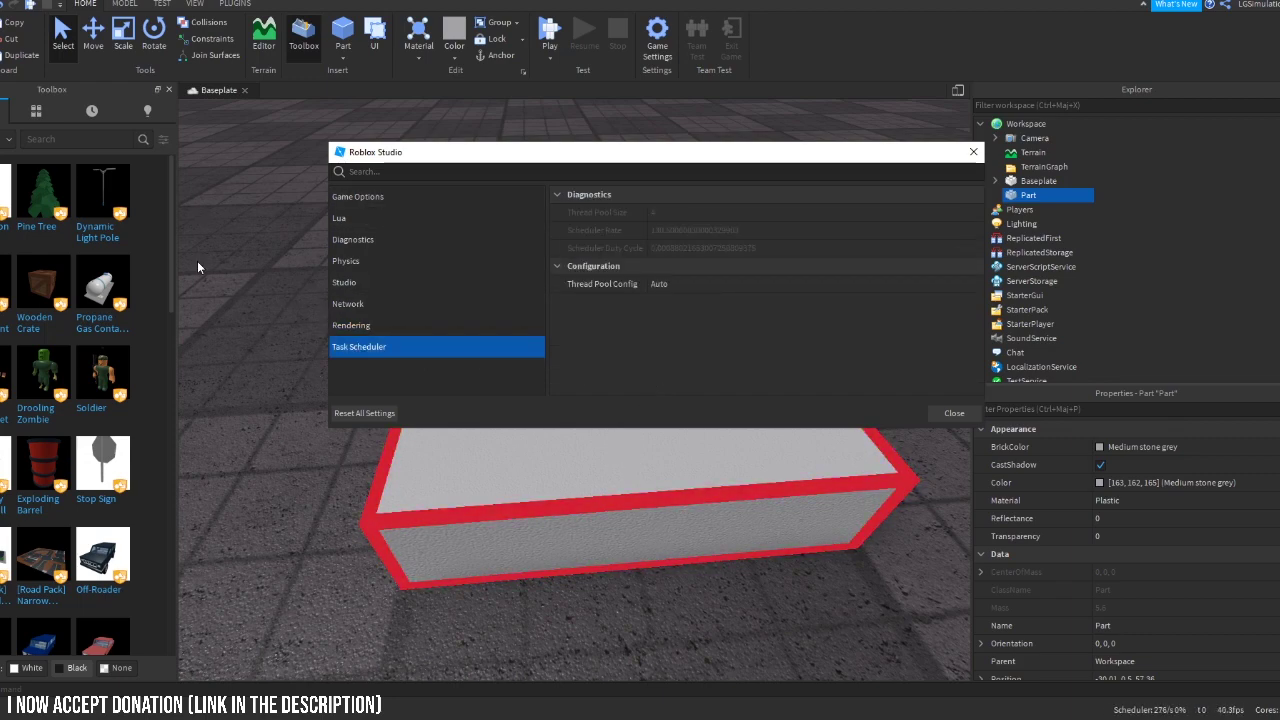
click(697, 280)
click(671, 291)
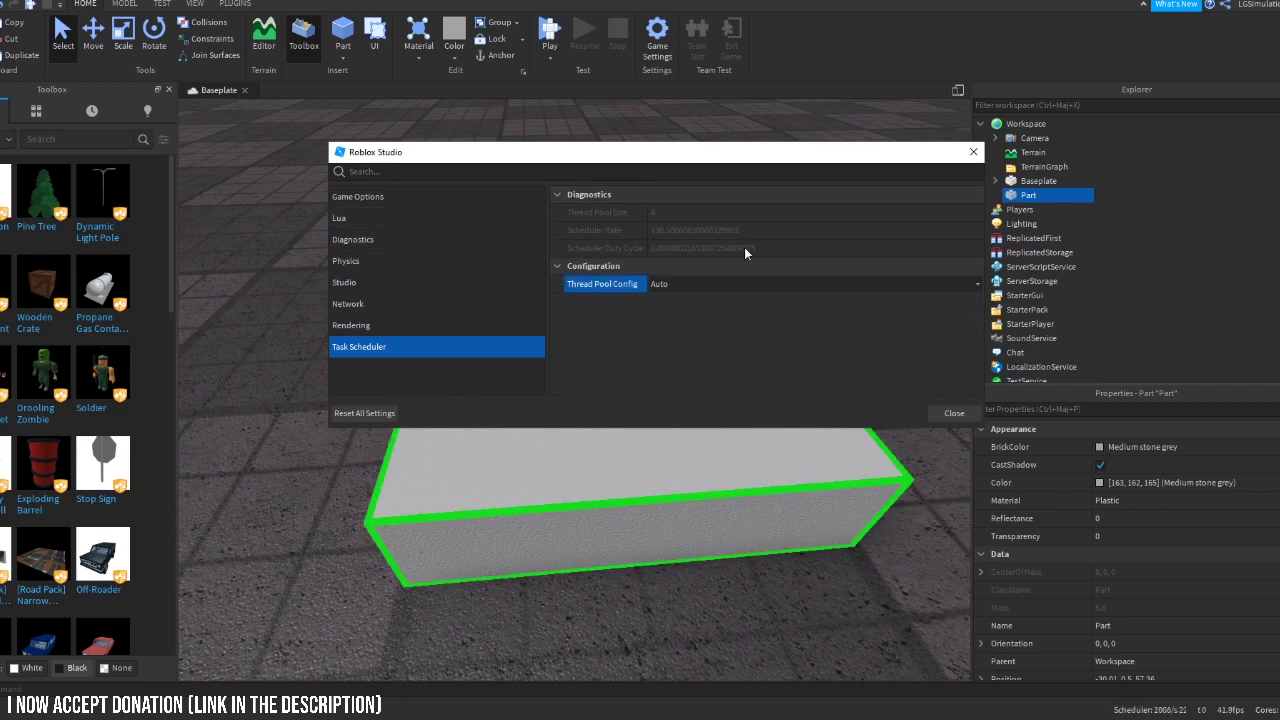
- Close the Studio settings and look over the models in the Toolbox
click(950, 413)
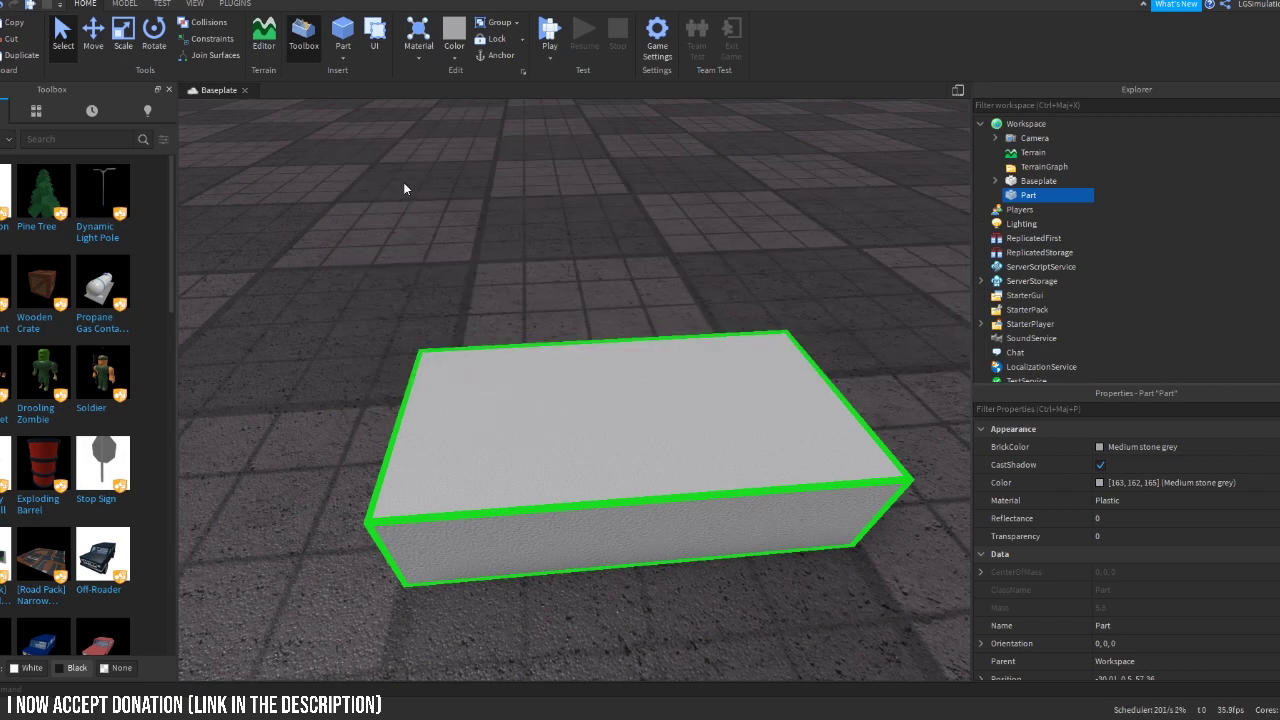
right_drag(404, 184, 403, 184)
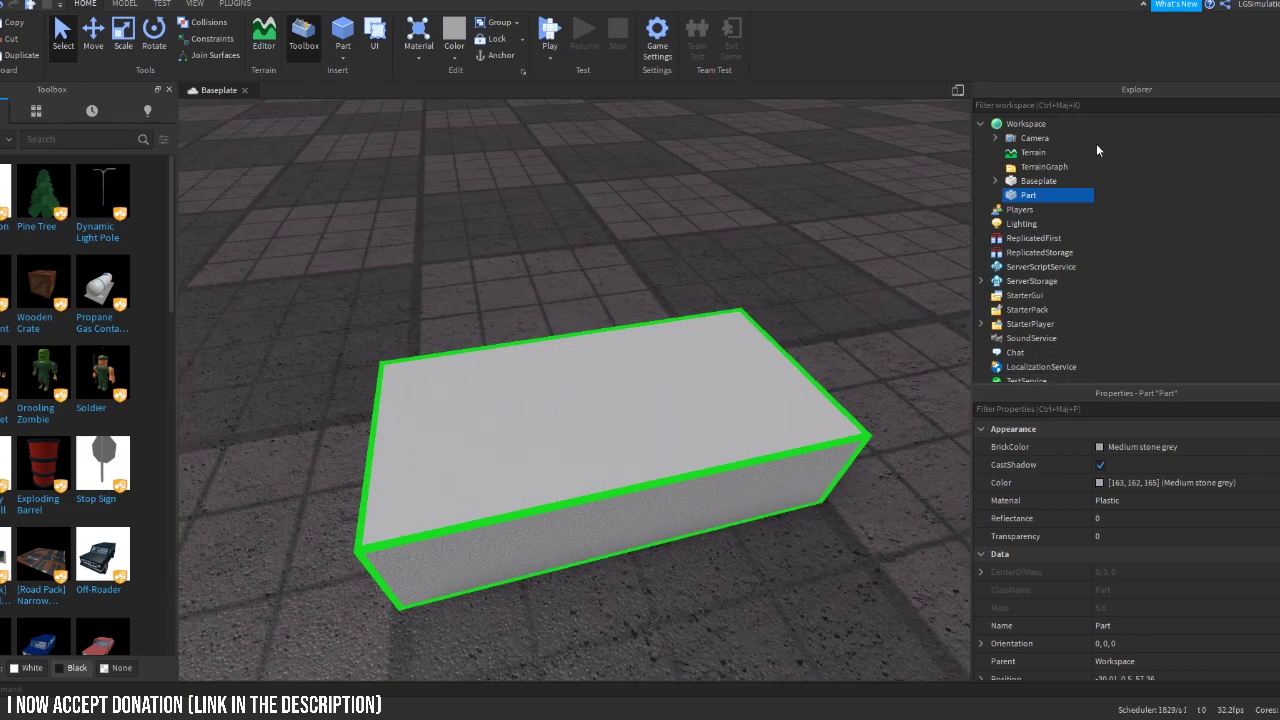
mouse_move(1039, 91)
mouse_down()
mouse_move(640, 278)
mouse_move(1036, 93)
mouse_move(1035, 104)
mouse_up()
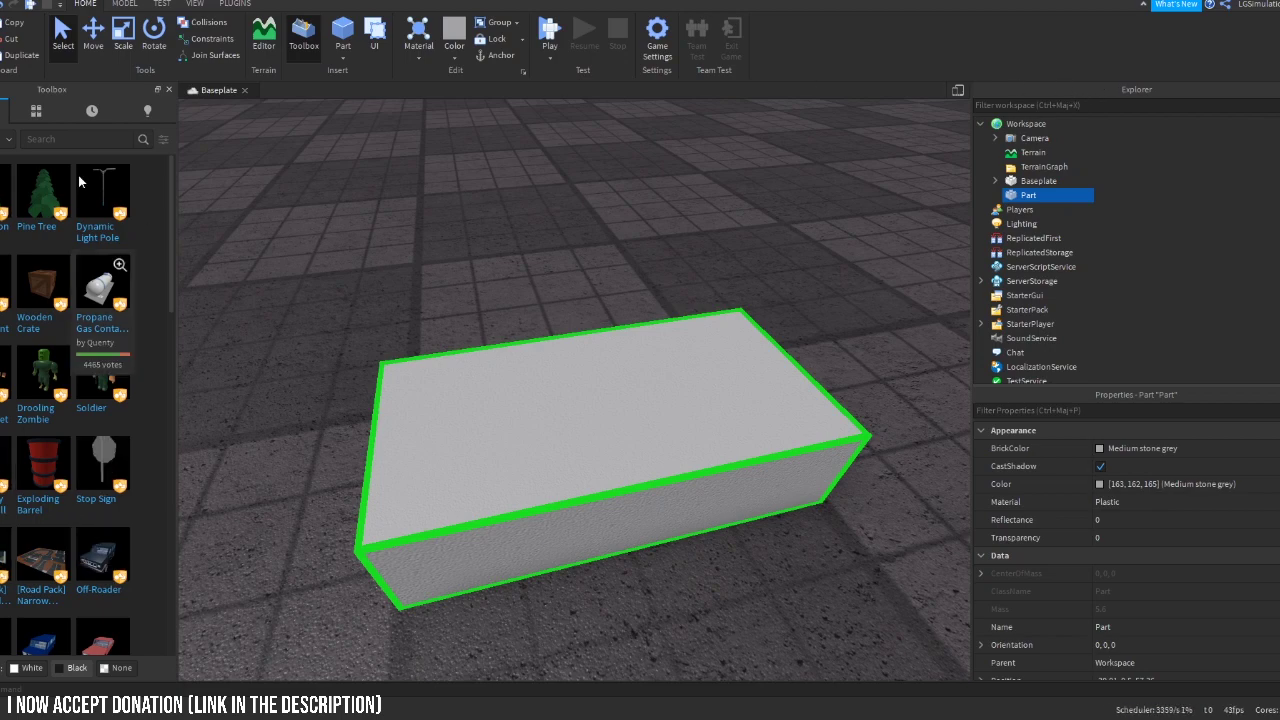
scroll(55, 249, down, 2)
scroll(63, 246, up, 2)
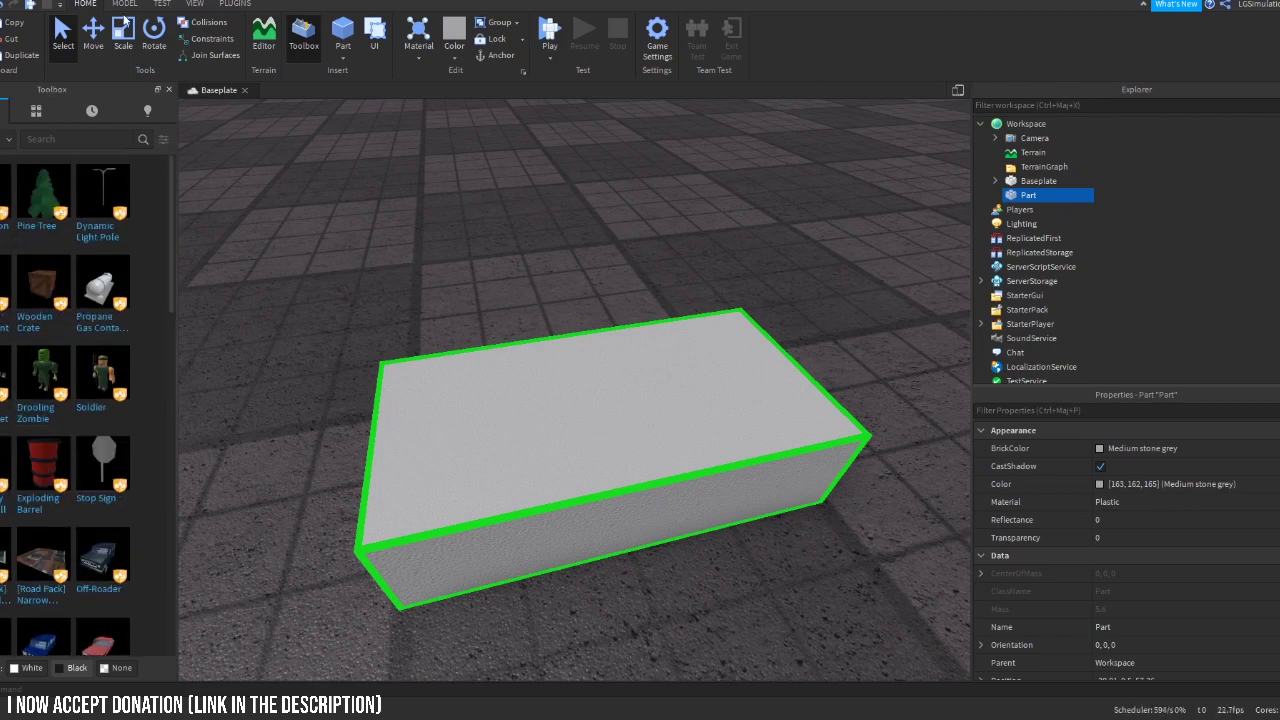
- Close the Toolbox and show only the Terrain Editor in its place
click(272, 38)
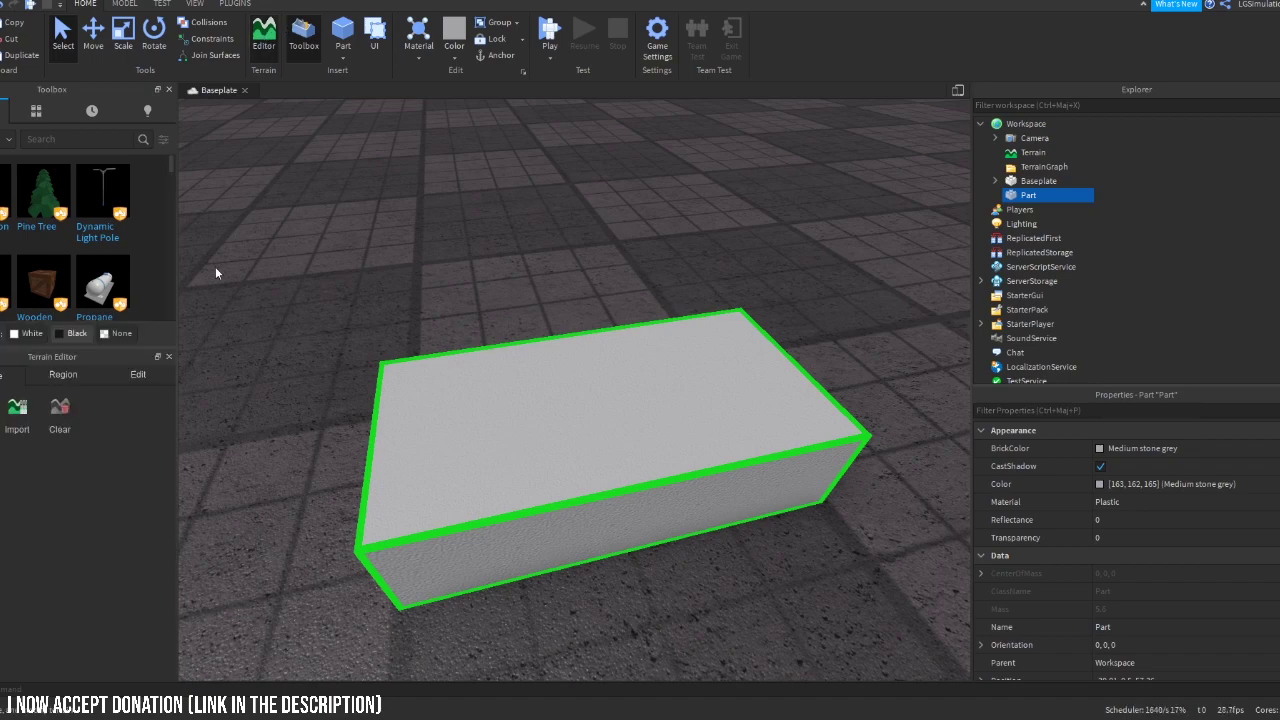
click(262, 33)
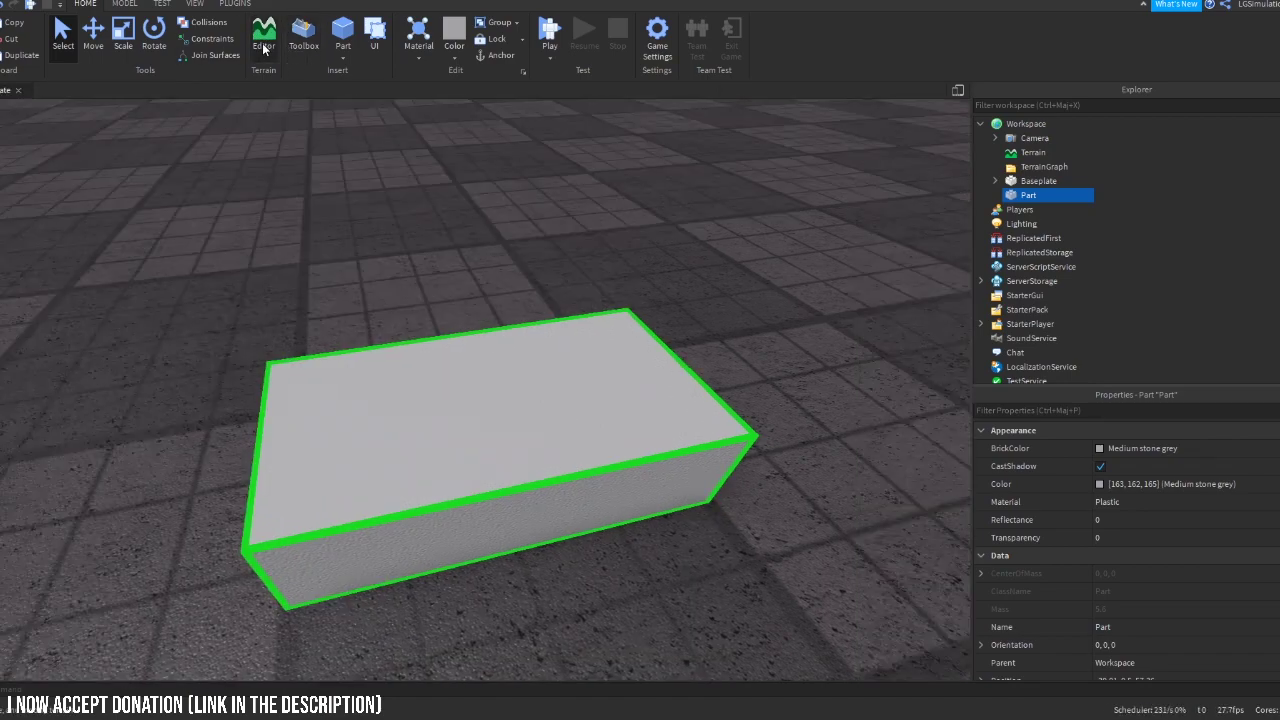
click(262, 44)
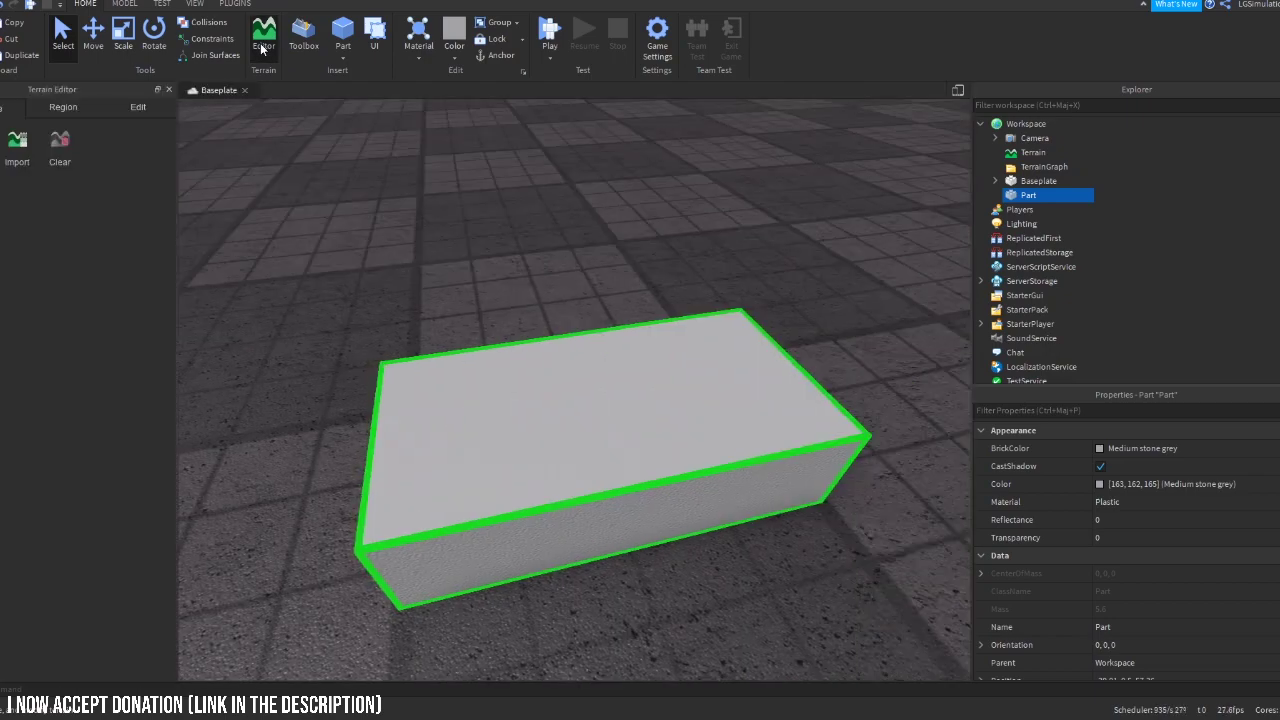
- Look through the Terrain Editor's region and edit tools, trying the Grow tool and releasing it
click(68, 107)
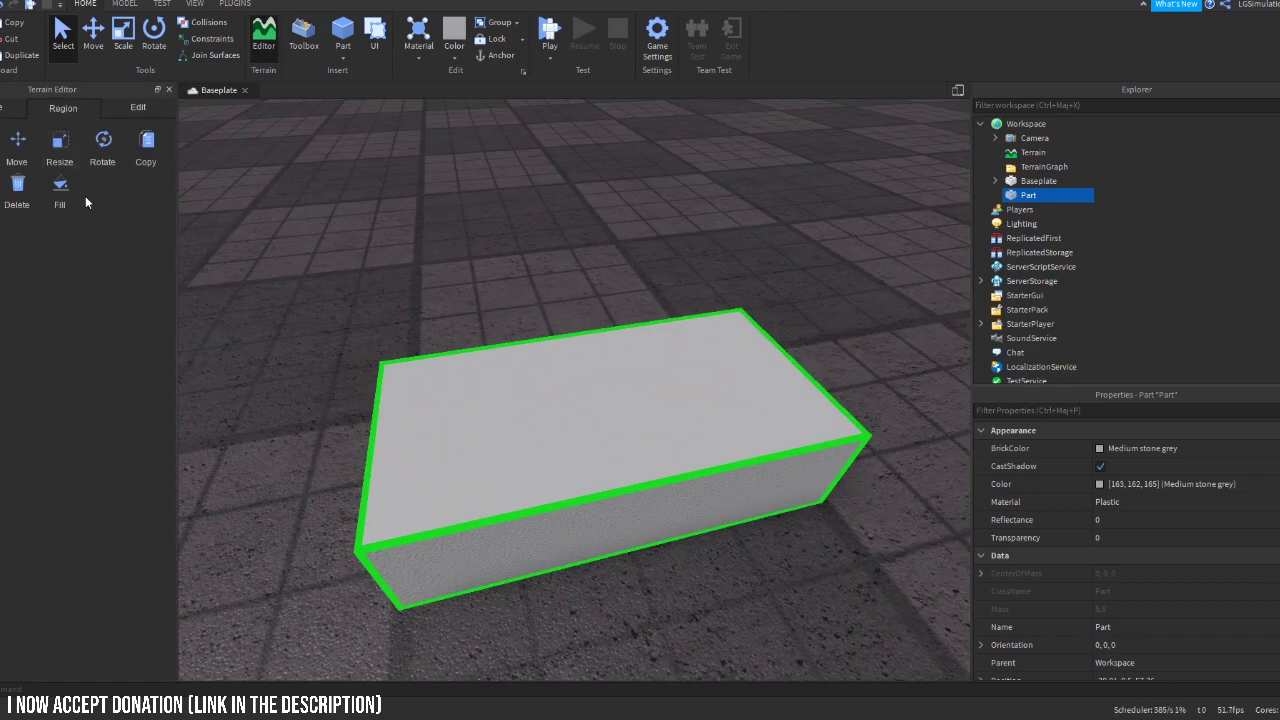
click(130, 107)
click(59, 145)
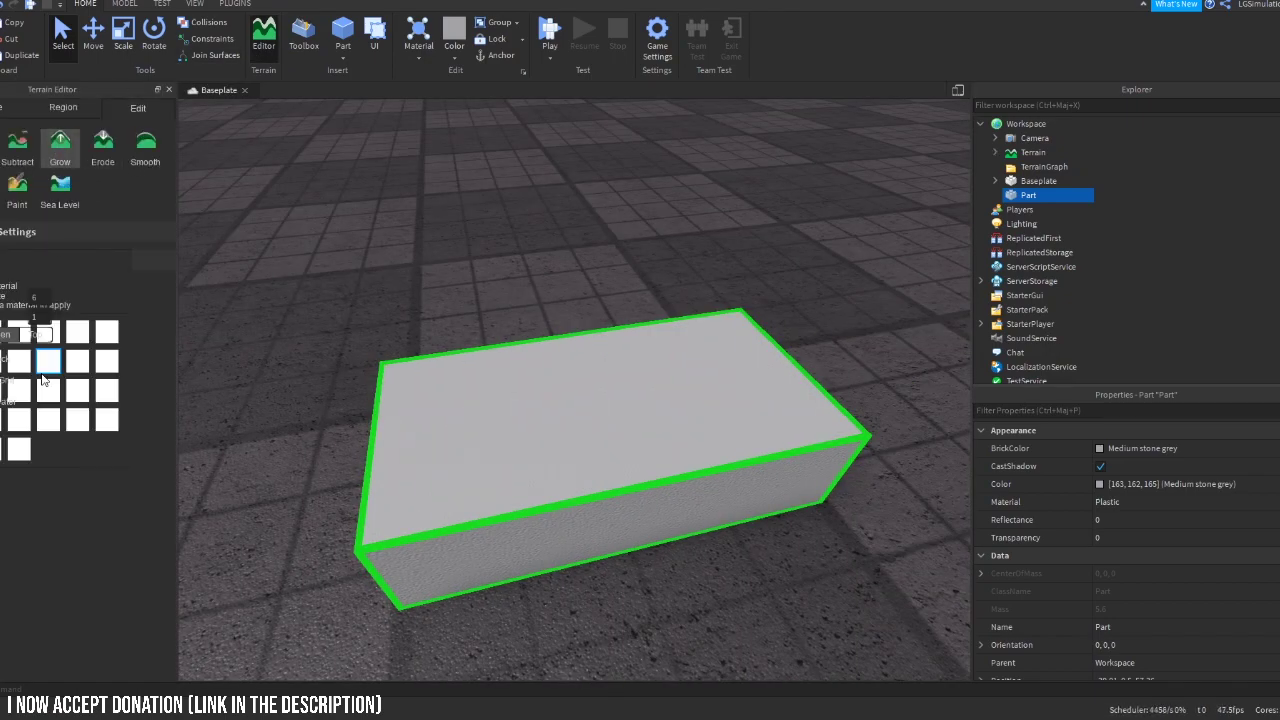
click(60, 145)
- Activate the Move tool for the selected part and close the Terrain Editor
scroll(444, 378, down, 10)
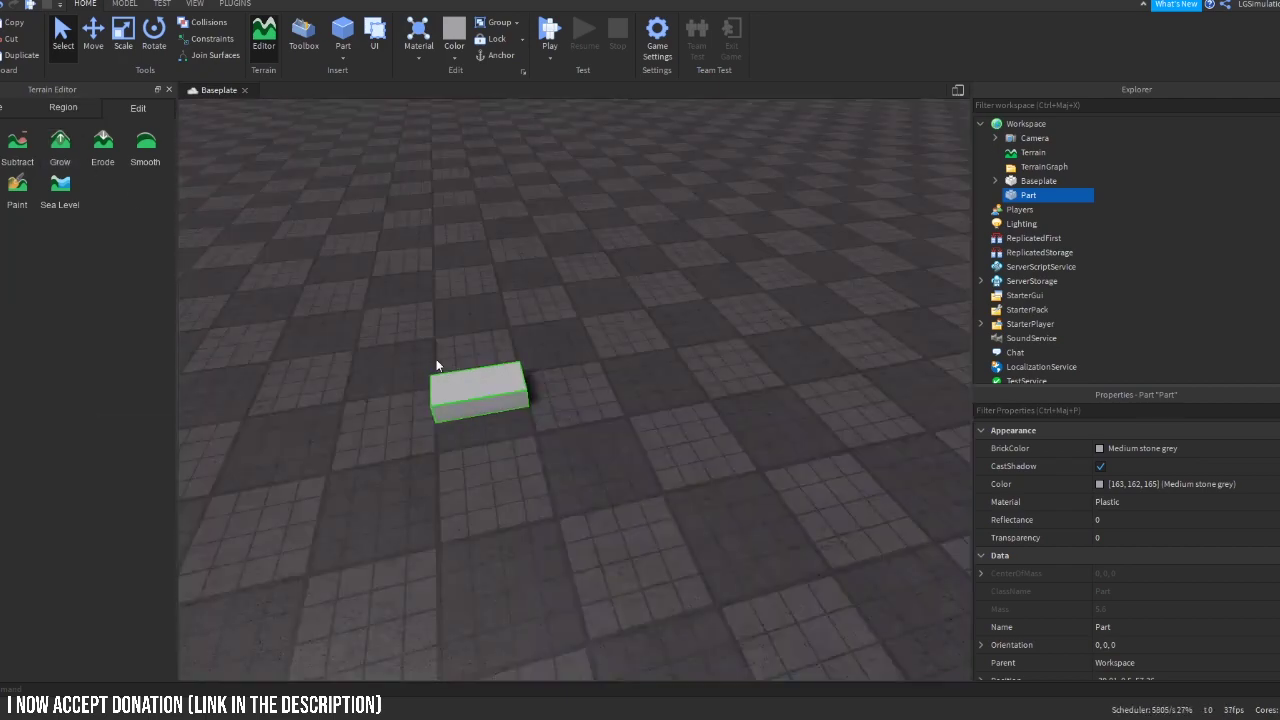
click(94, 42)
click(170, 90)
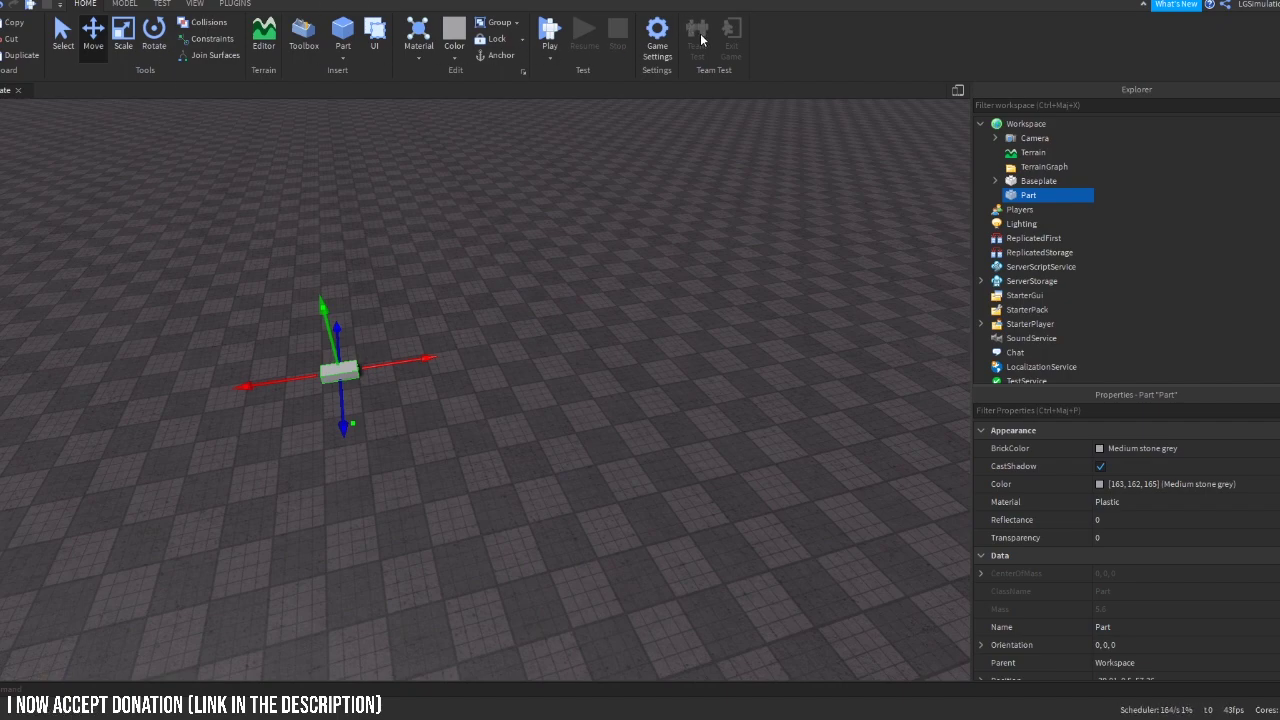
- Check the Game Settings window without publishing, and look over the plugin, view and test tools
click(651, 35)
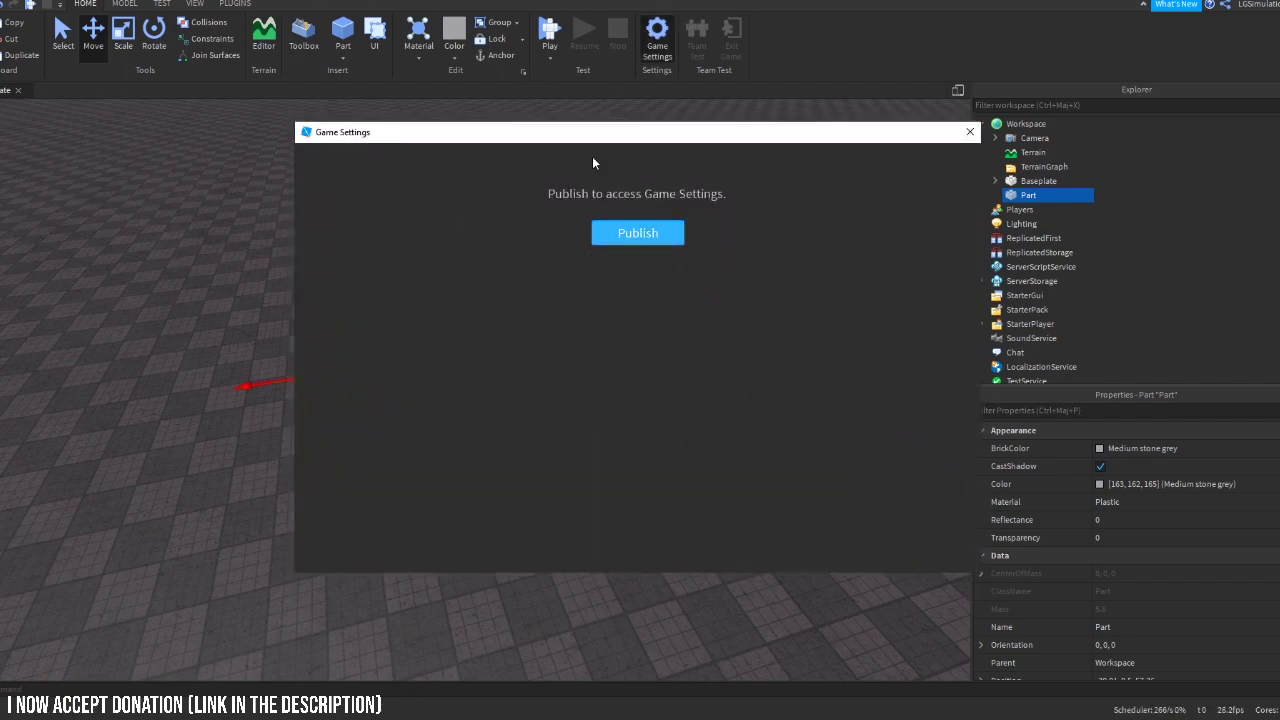
click(969, 131)
click(235, 3)
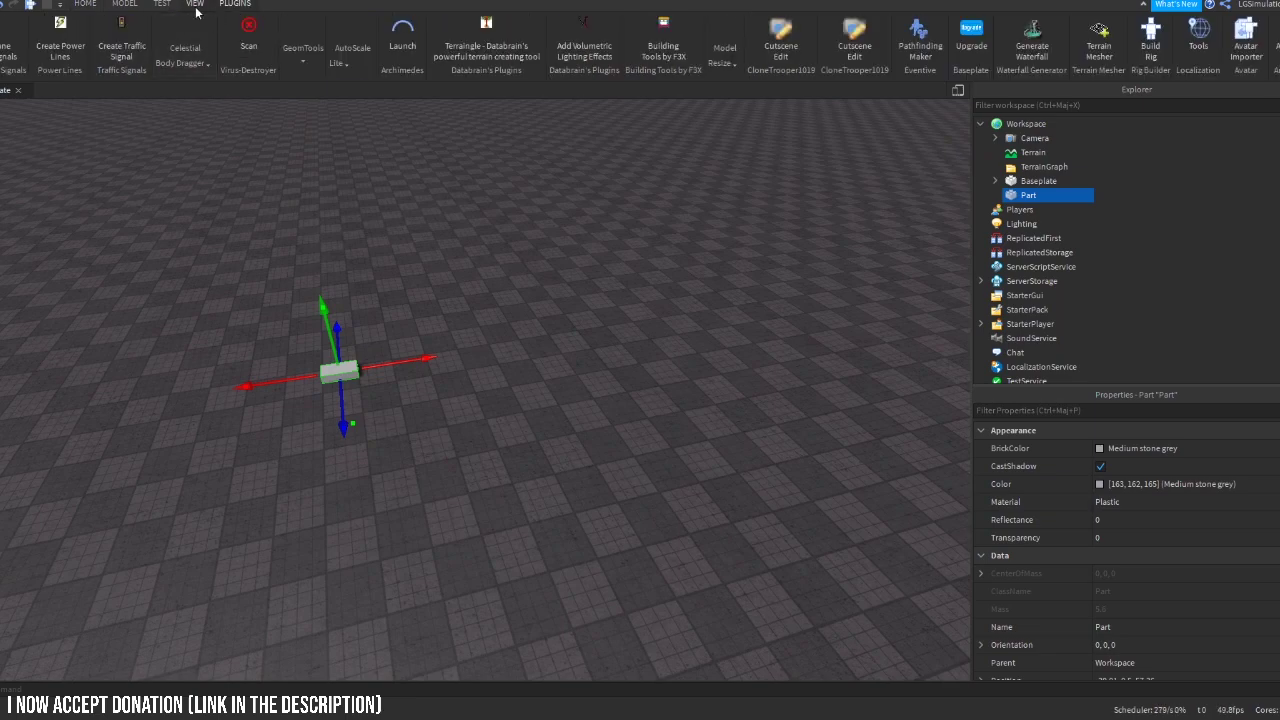
click(195, 4)
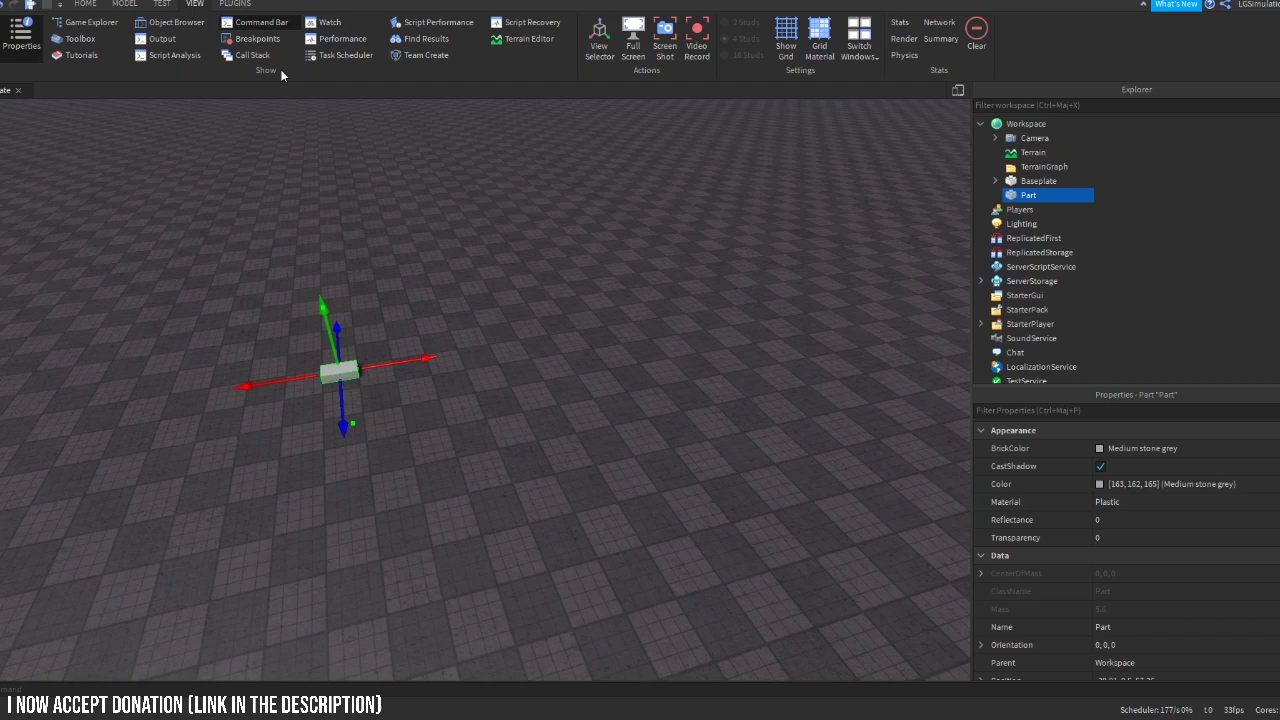
click(152, 3)
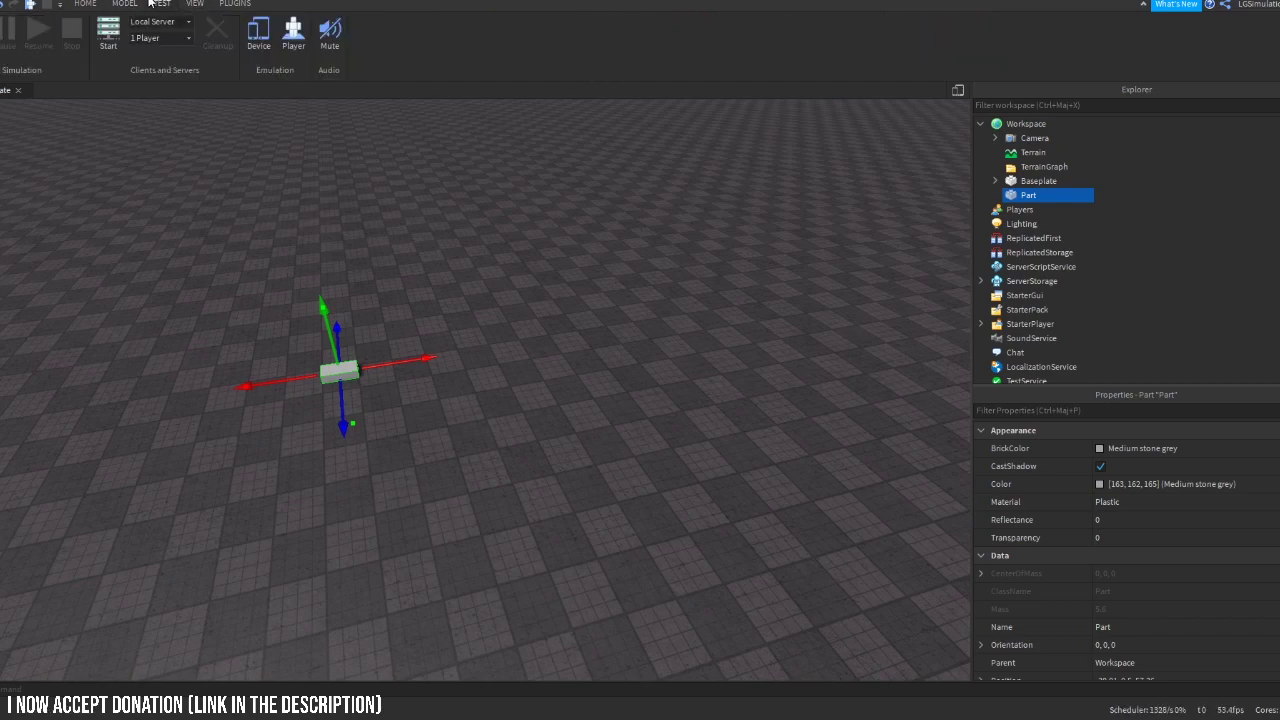
click(321, 39)
- Check the available gameplay effects in the modelling tools, and place a SpawnLocation on the baseplate near the grey part
click(124, 3)
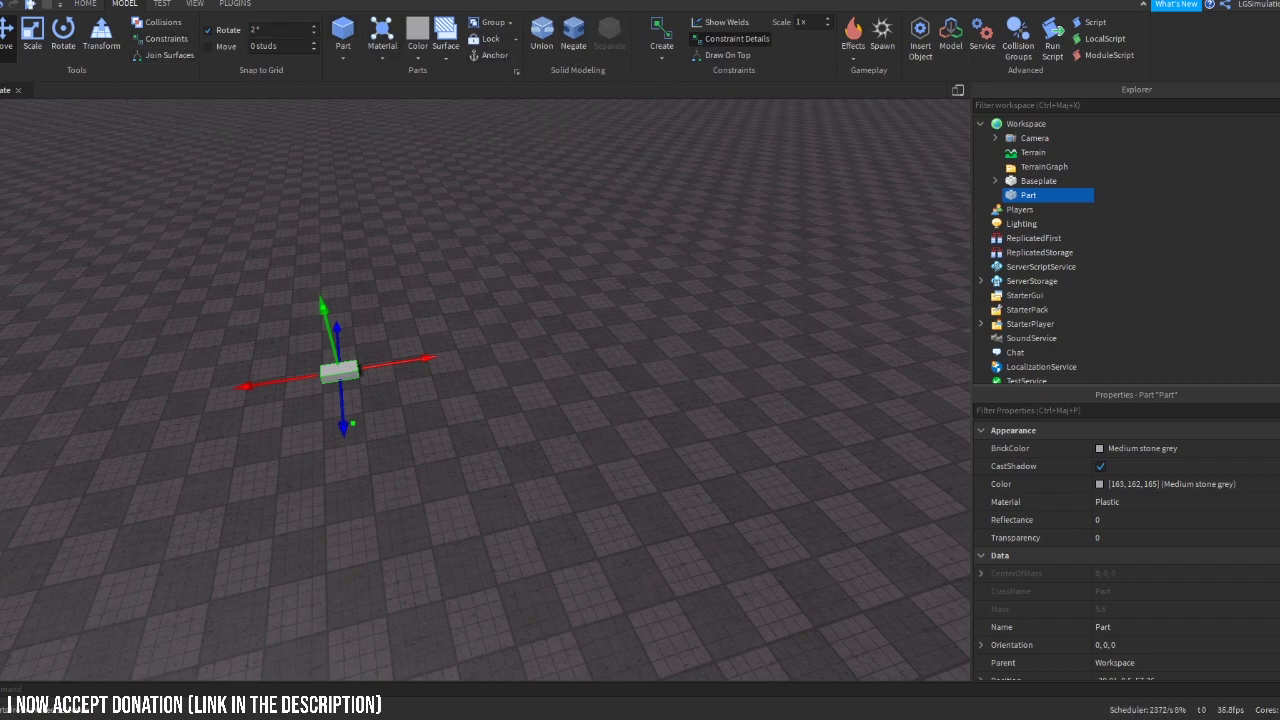
click(860, 49)
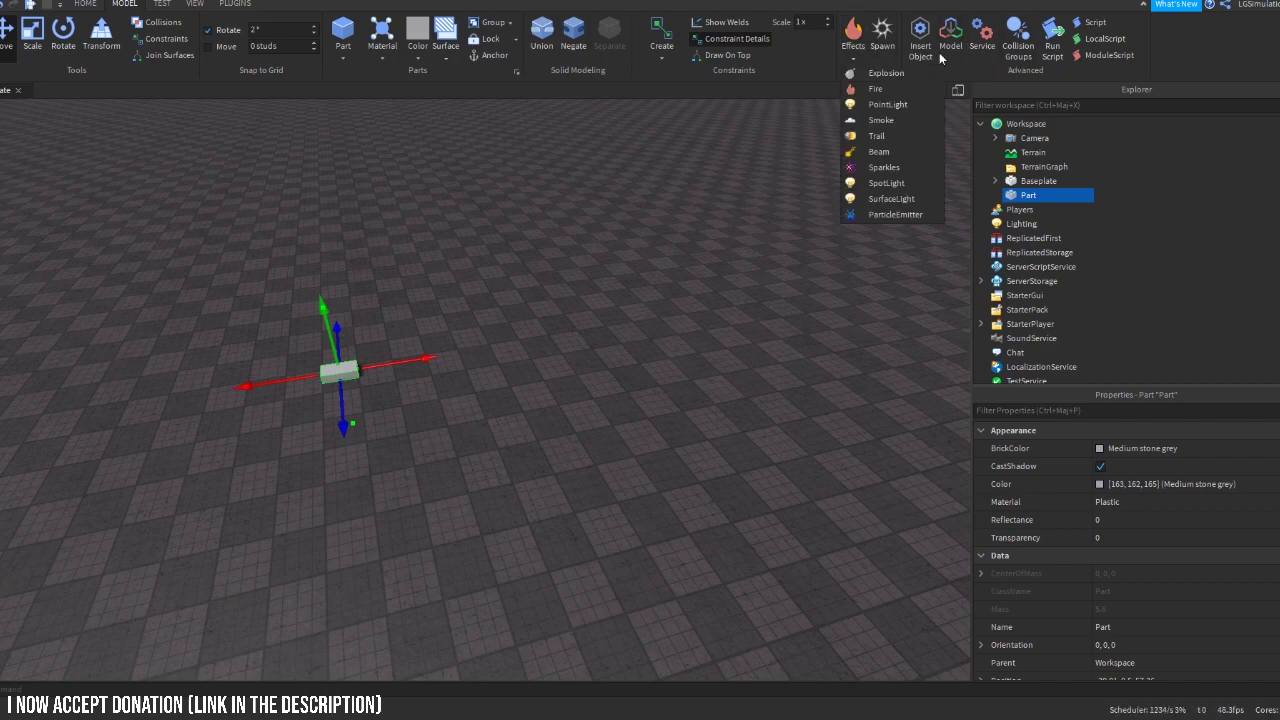
click(854, 31)
click(893, 34)
drag(450, 395, 475, 326)
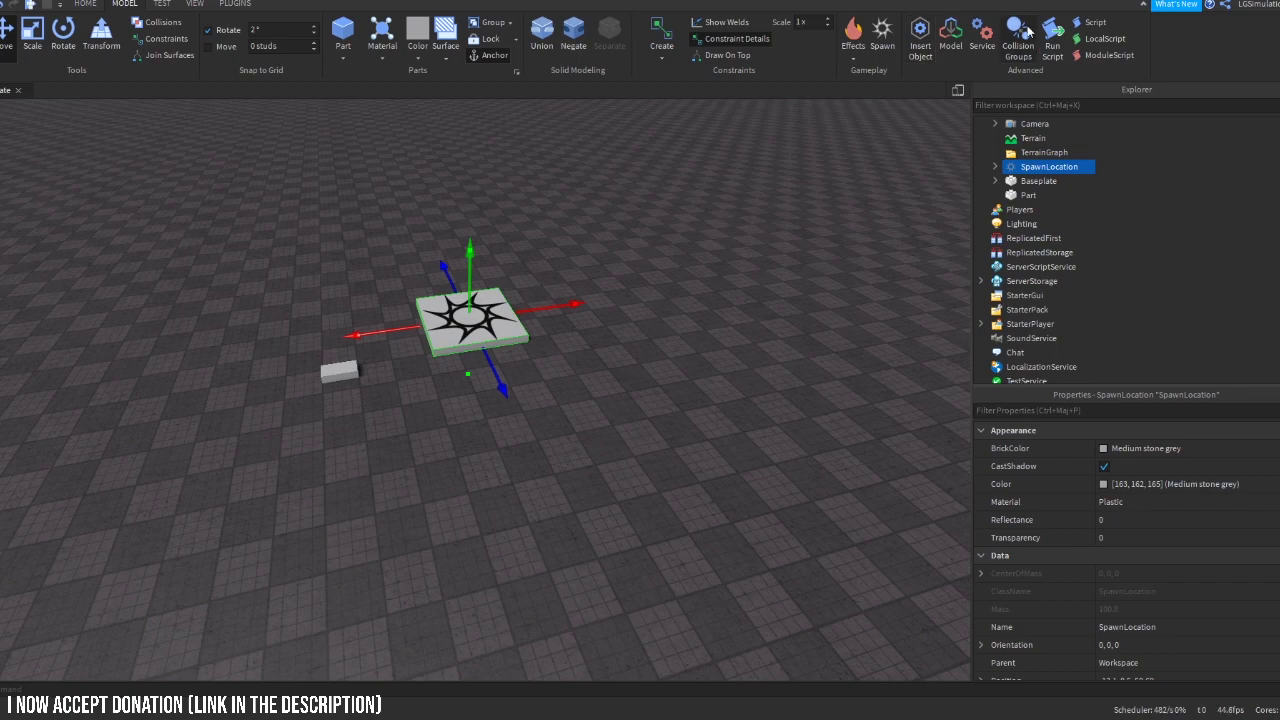
- Browse the insertable objects down to the value objects, try adding one to the Explorer, and close the list
click(919, 46)
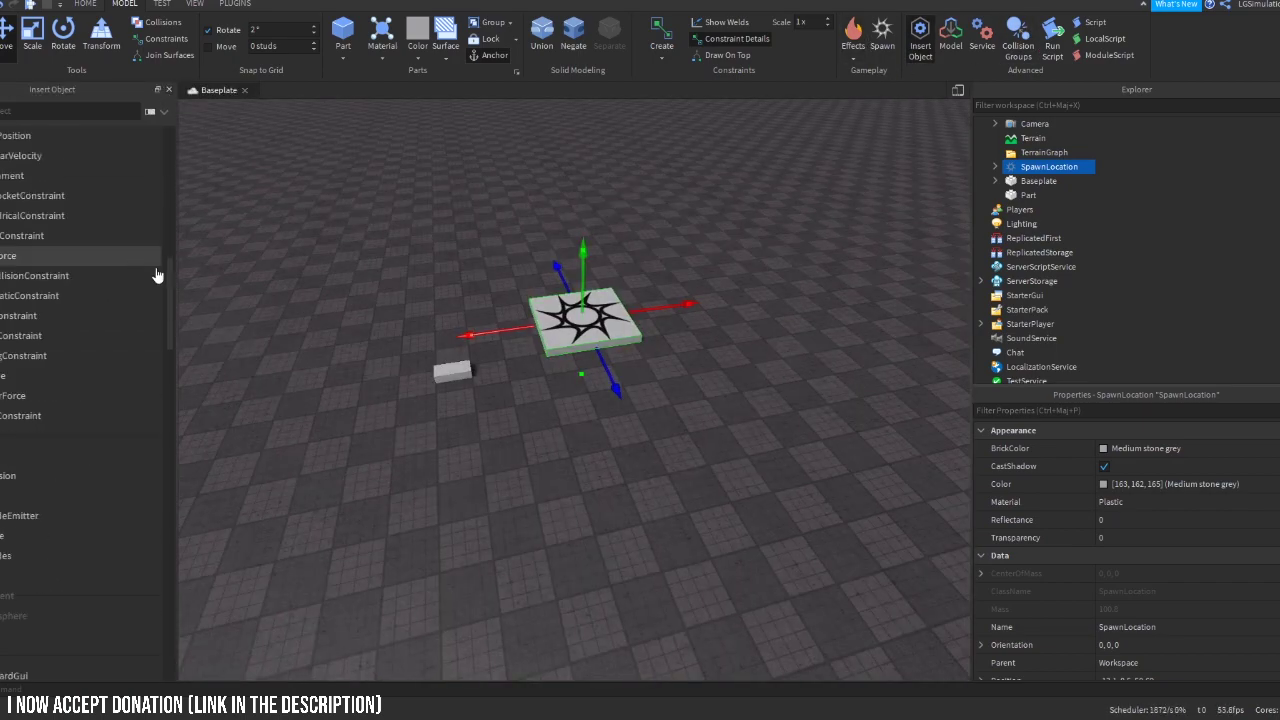
drag(171, 276, 140, 589)
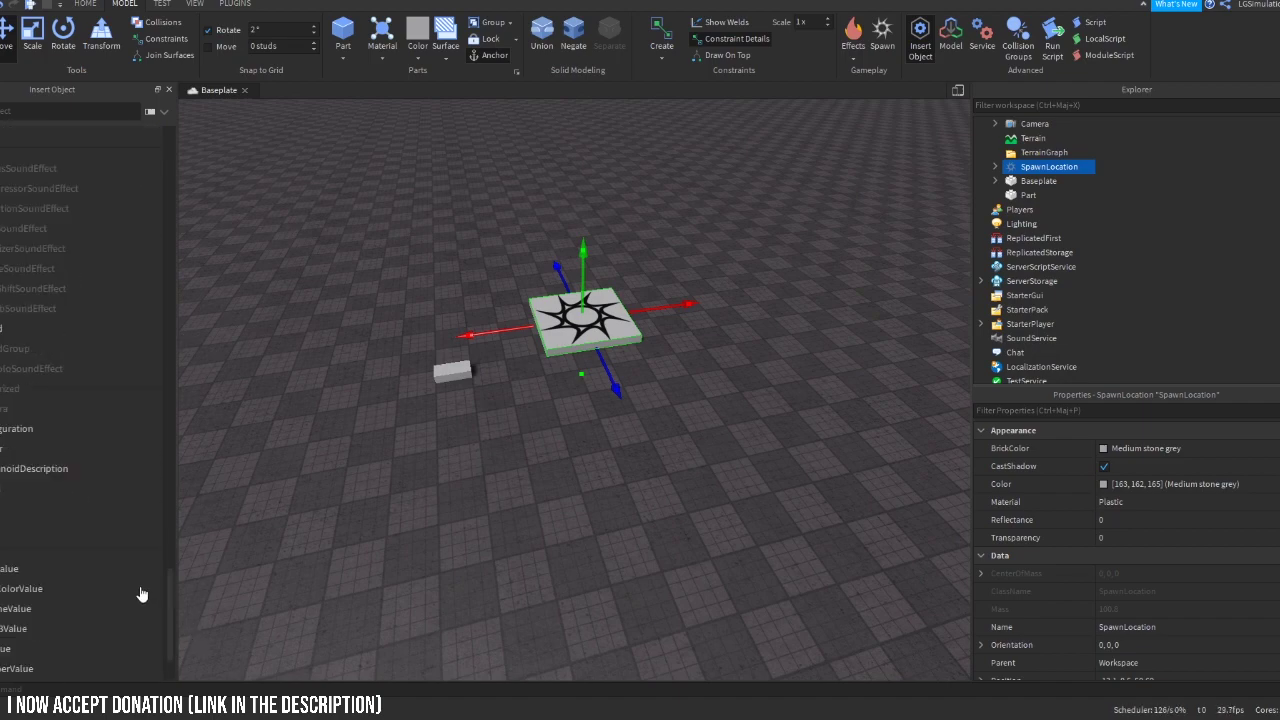
drag(64, 567, 1058, 231)
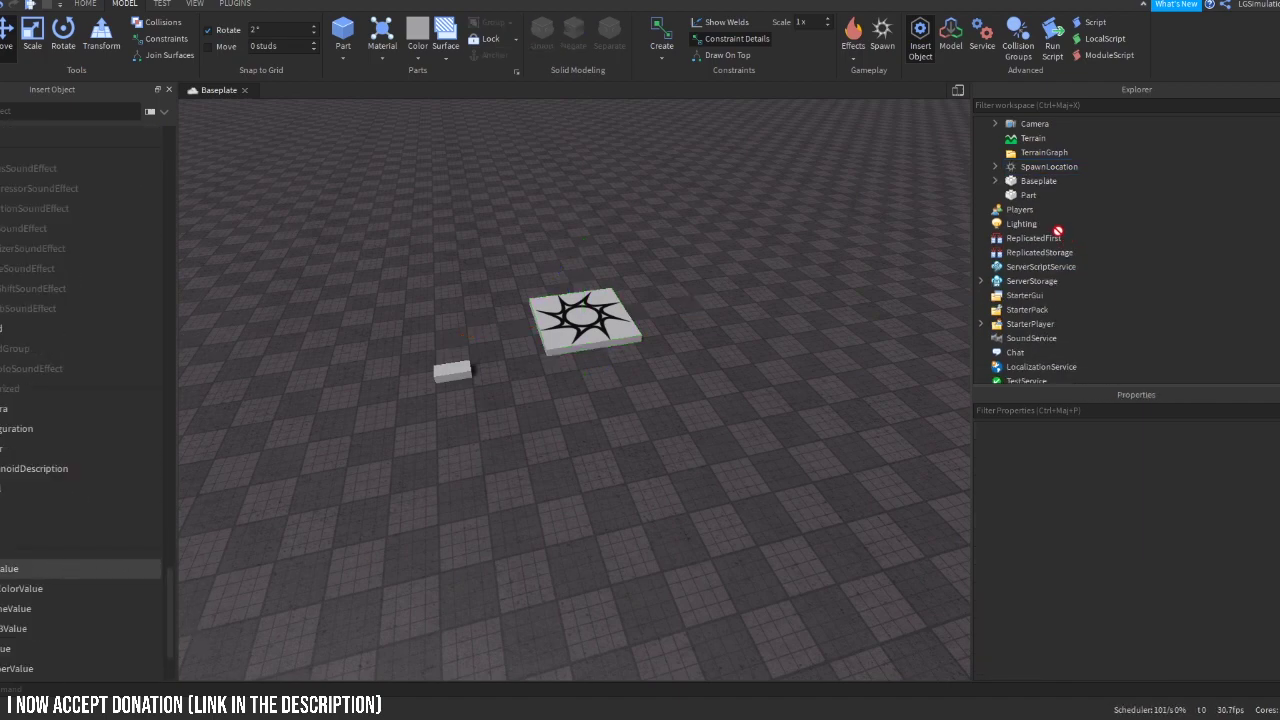
drag(10, 610, 46, 570)
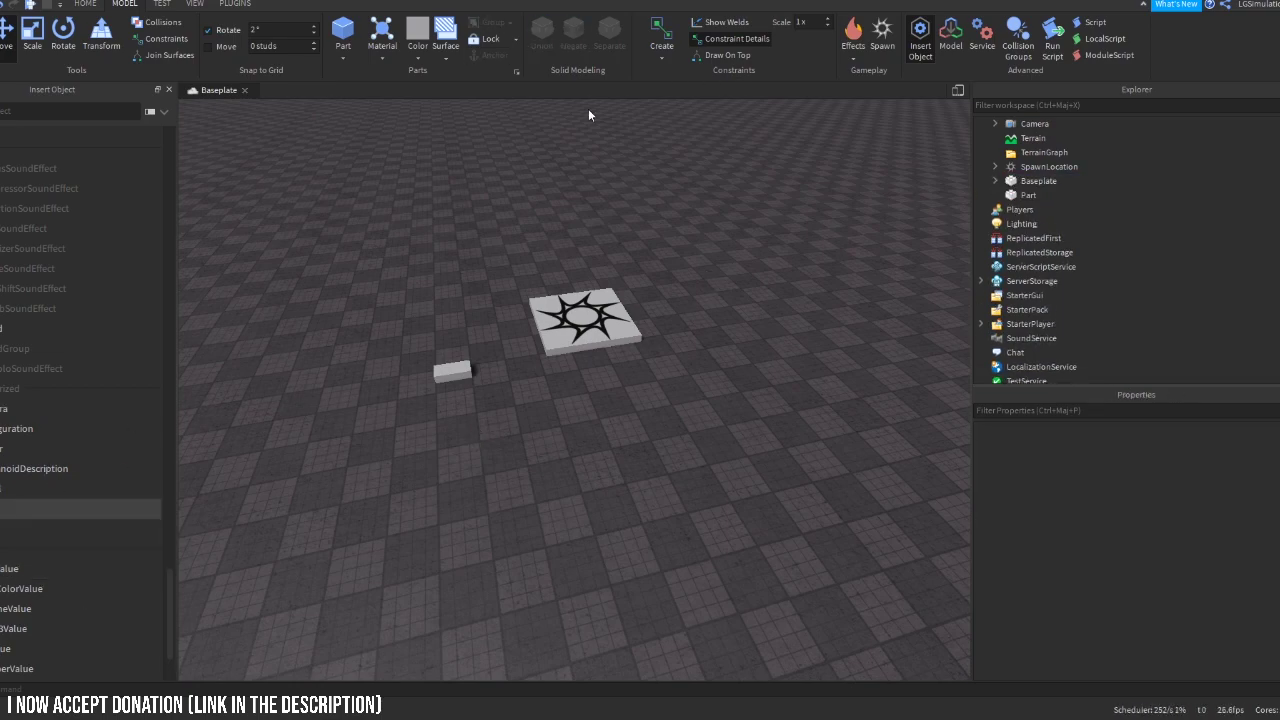
click(932, 50)
- Check the file dialog for inserting a Roblox model, and cancel it without choosing a file
click(954, 45)
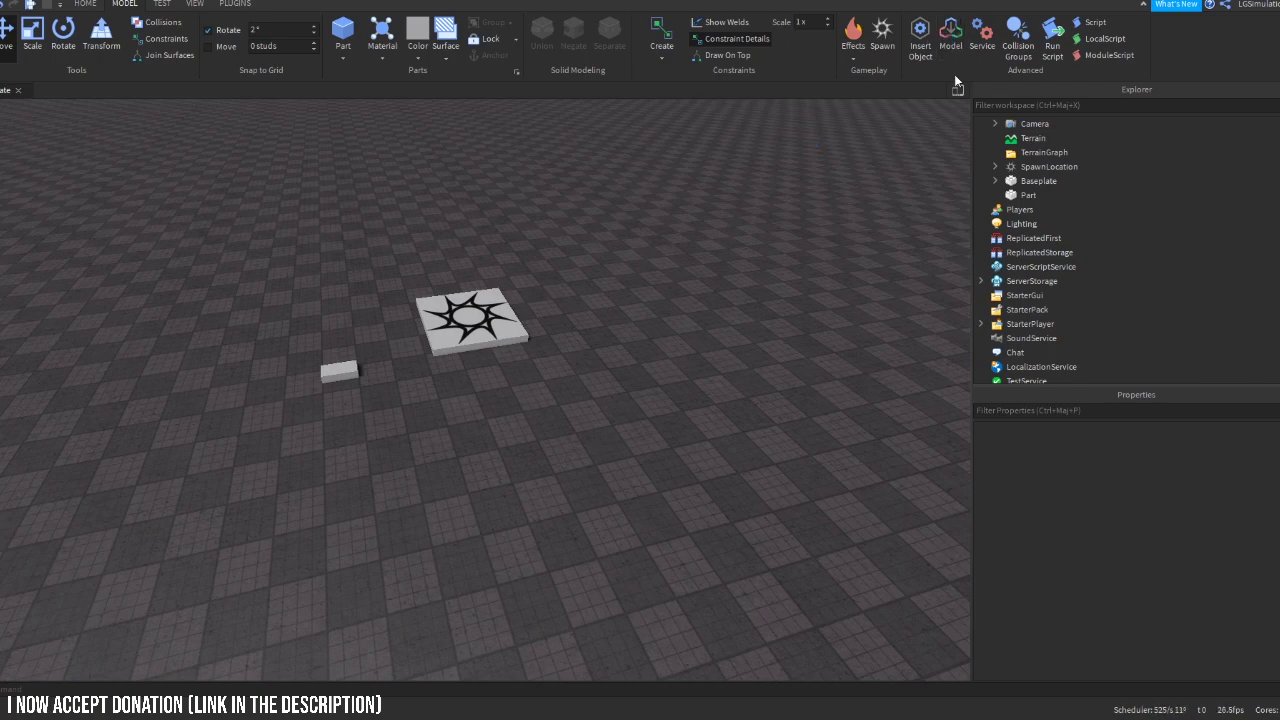
click(622, 7)
click(950, 45)
scroll(52, 215, up, 3)
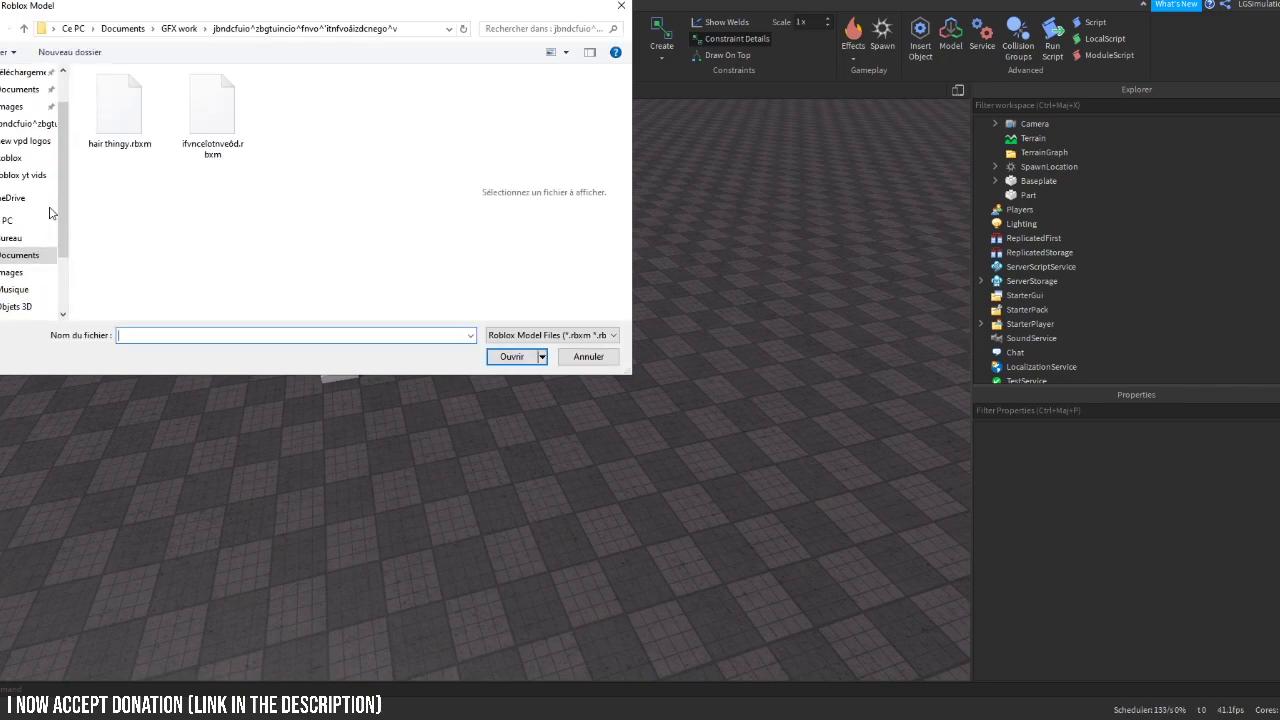
click(621, 7)
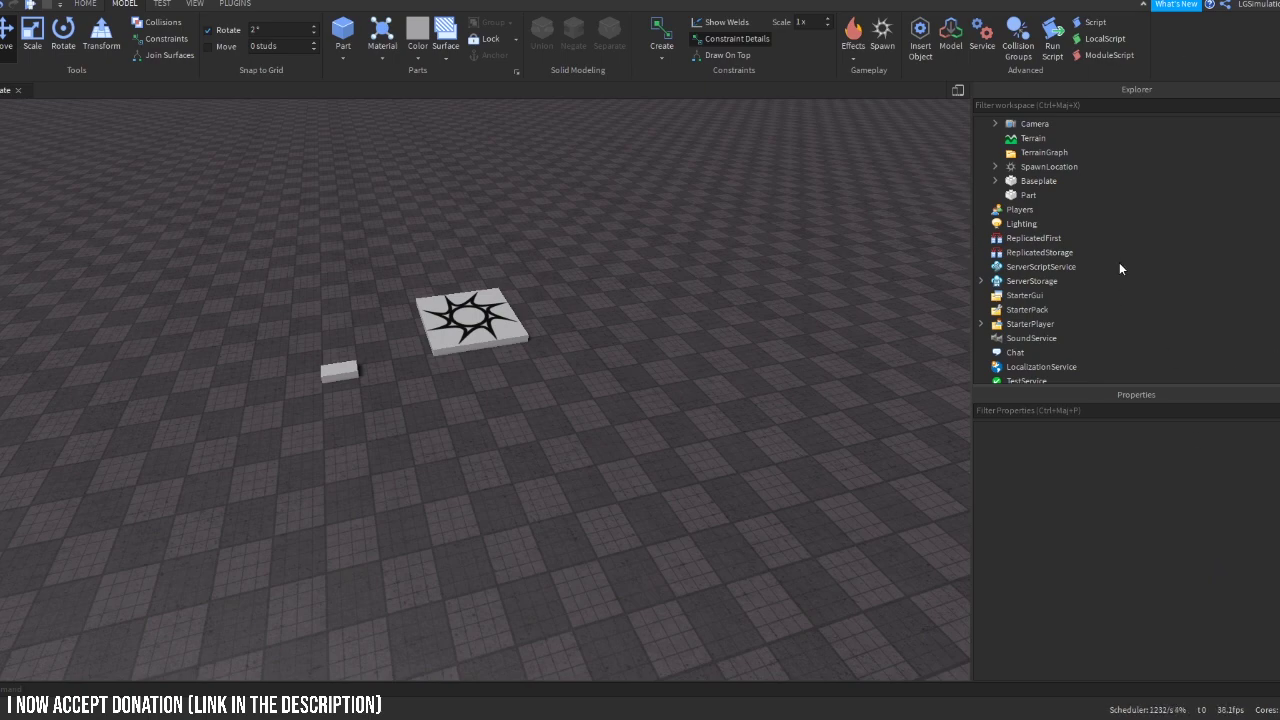
- Insert the ReplicatedScriptService and Teams services into the game
click(982, 45)
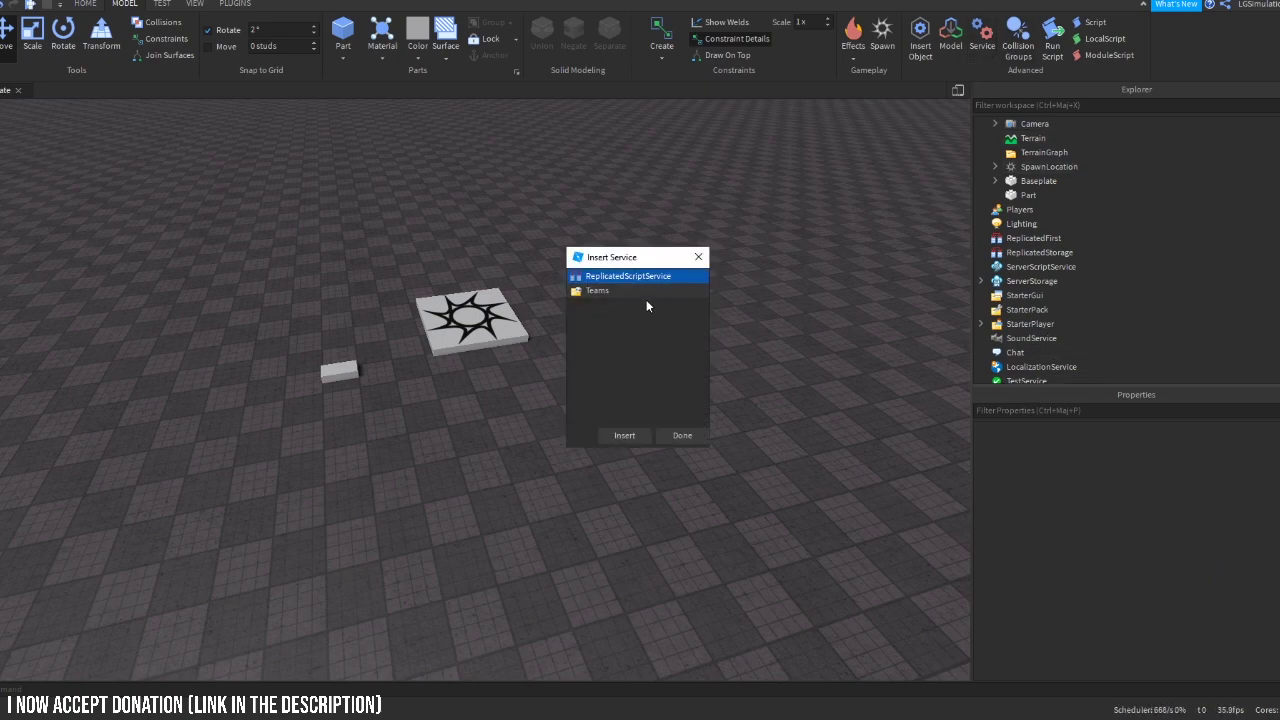
click(645, 296)
click(628, 276)
click(624, 288)
double_click(622, 279)
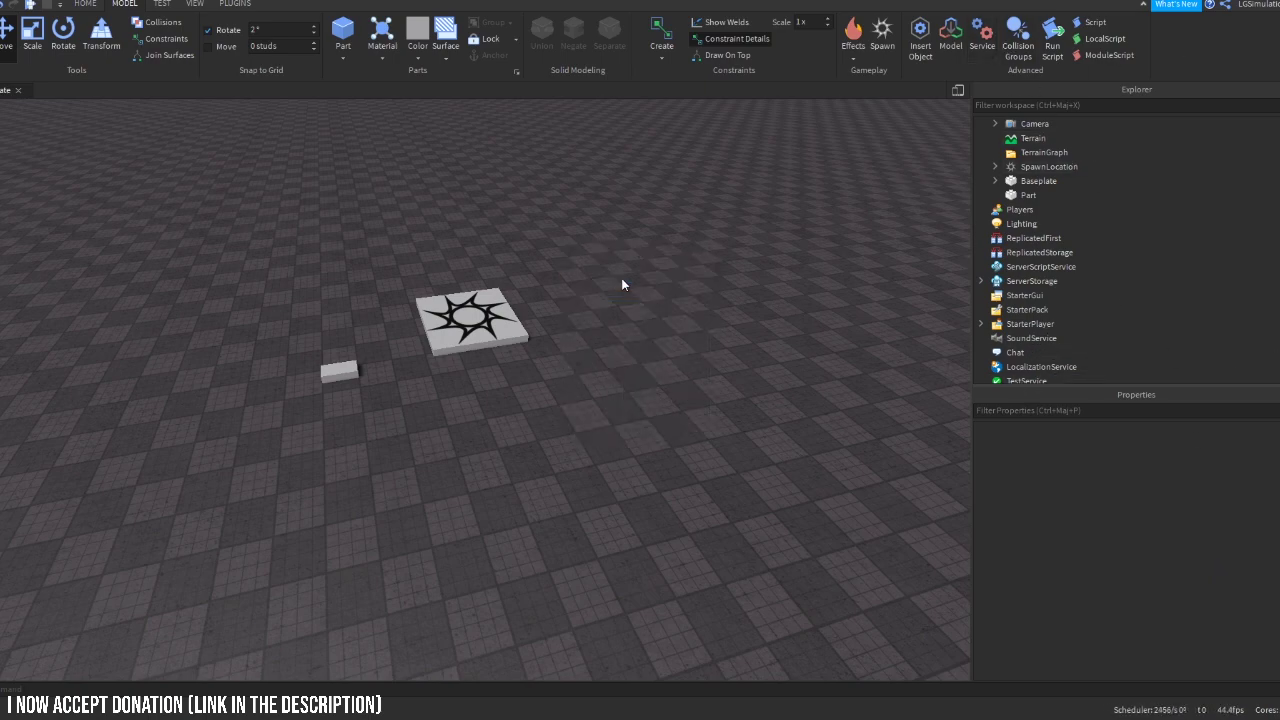
click(982, 45)
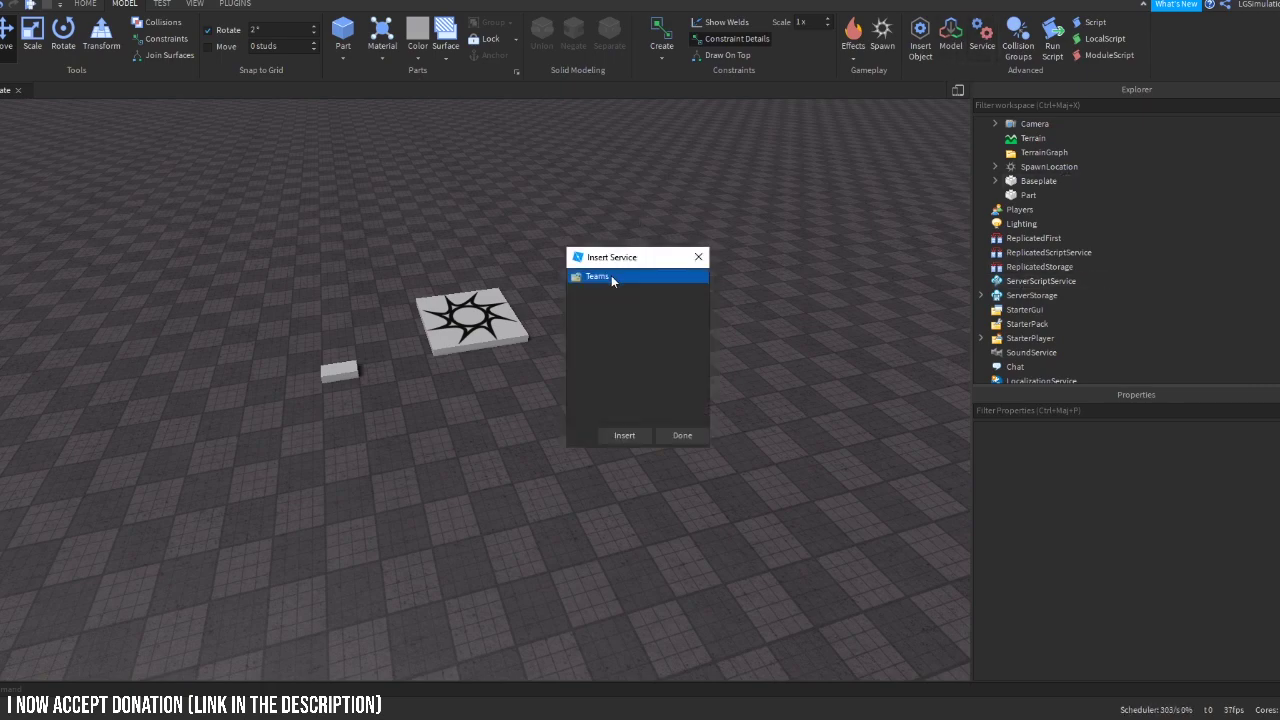
double_click(611, 276)
- Try to delete ReplicatedScriptService from the Explorer
scroll(1060, 325, down, 1)
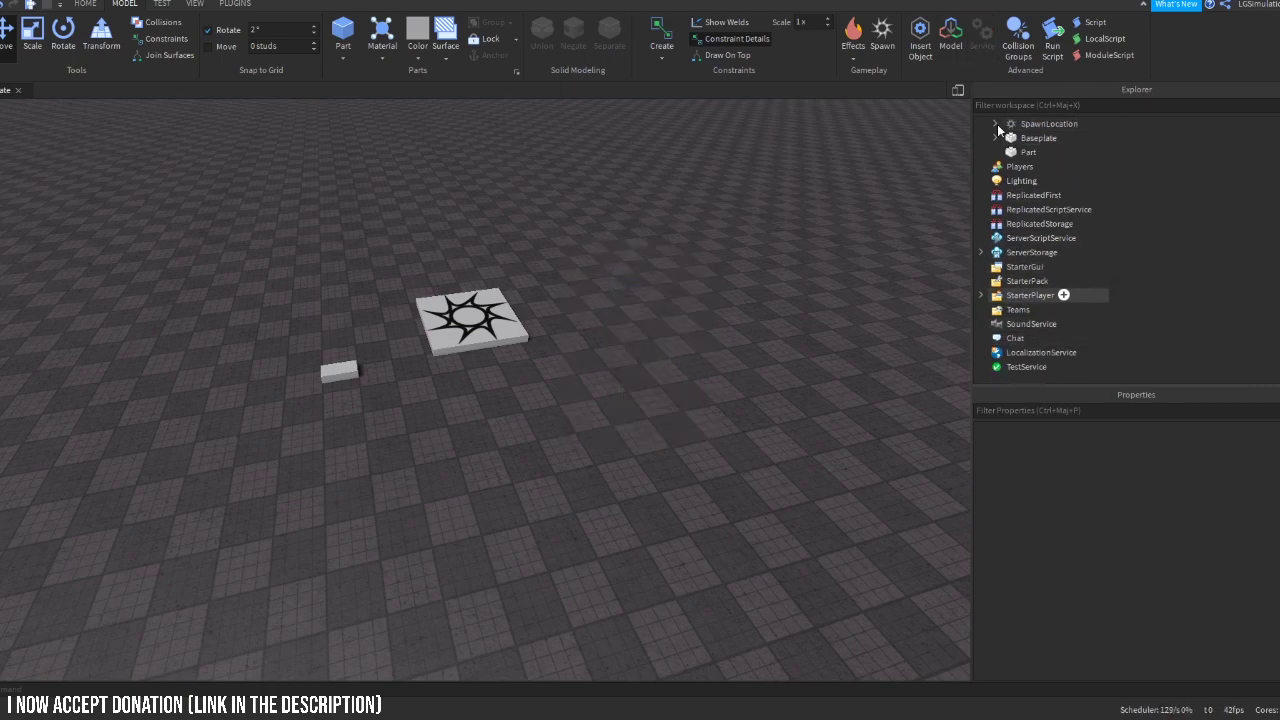
scroll(1000, 170, up, 1)
right_click(1005, 224)
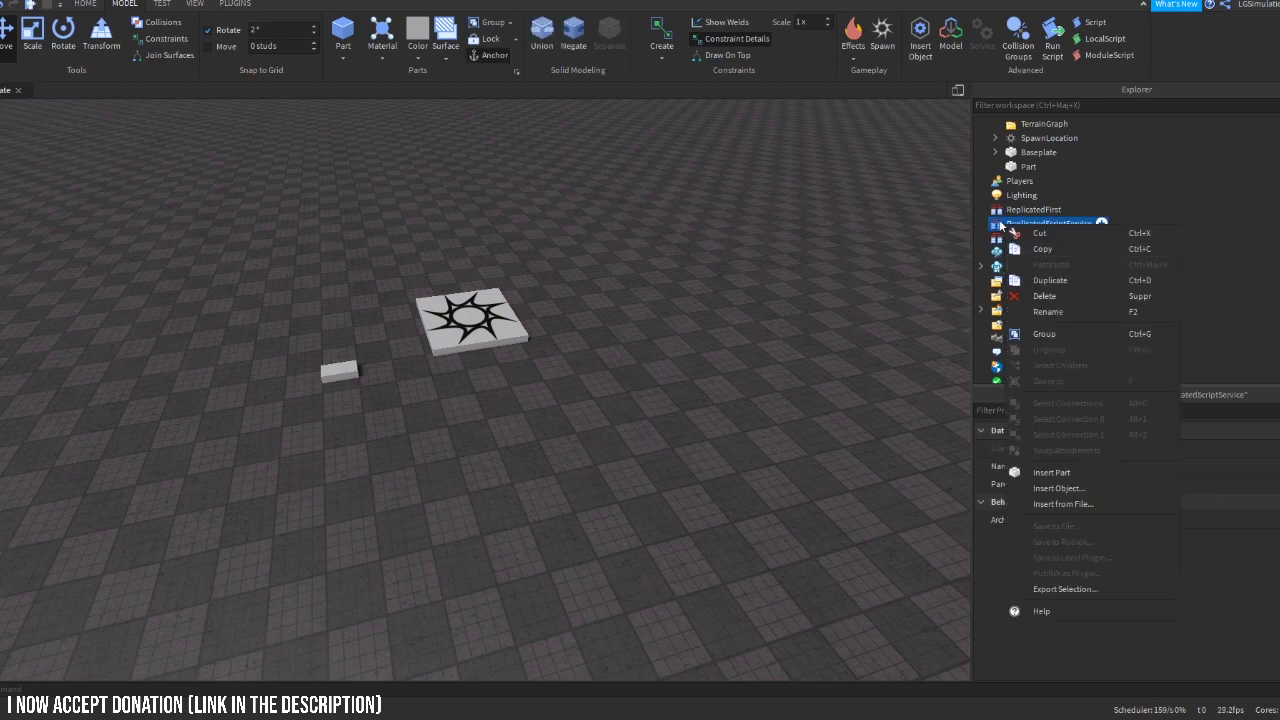
click(1040, 296)
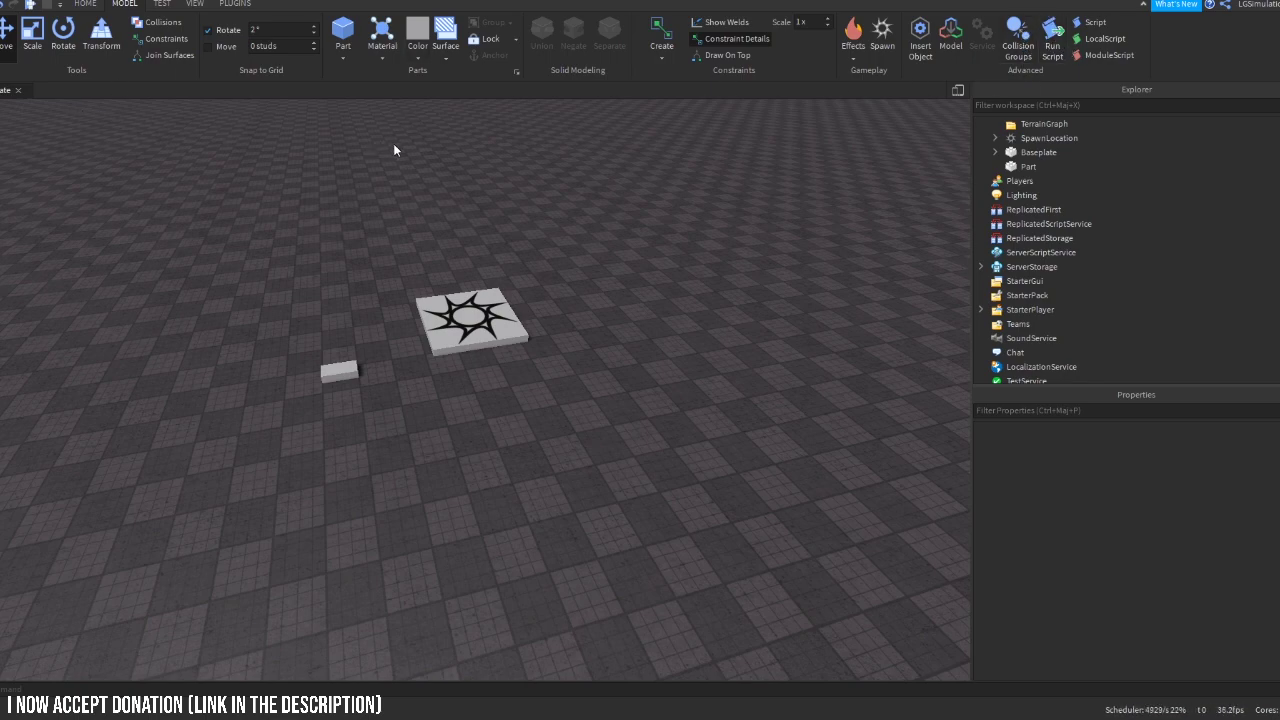
- Review the groups in the Collision Groups Editor and close it
click(1012, 58)
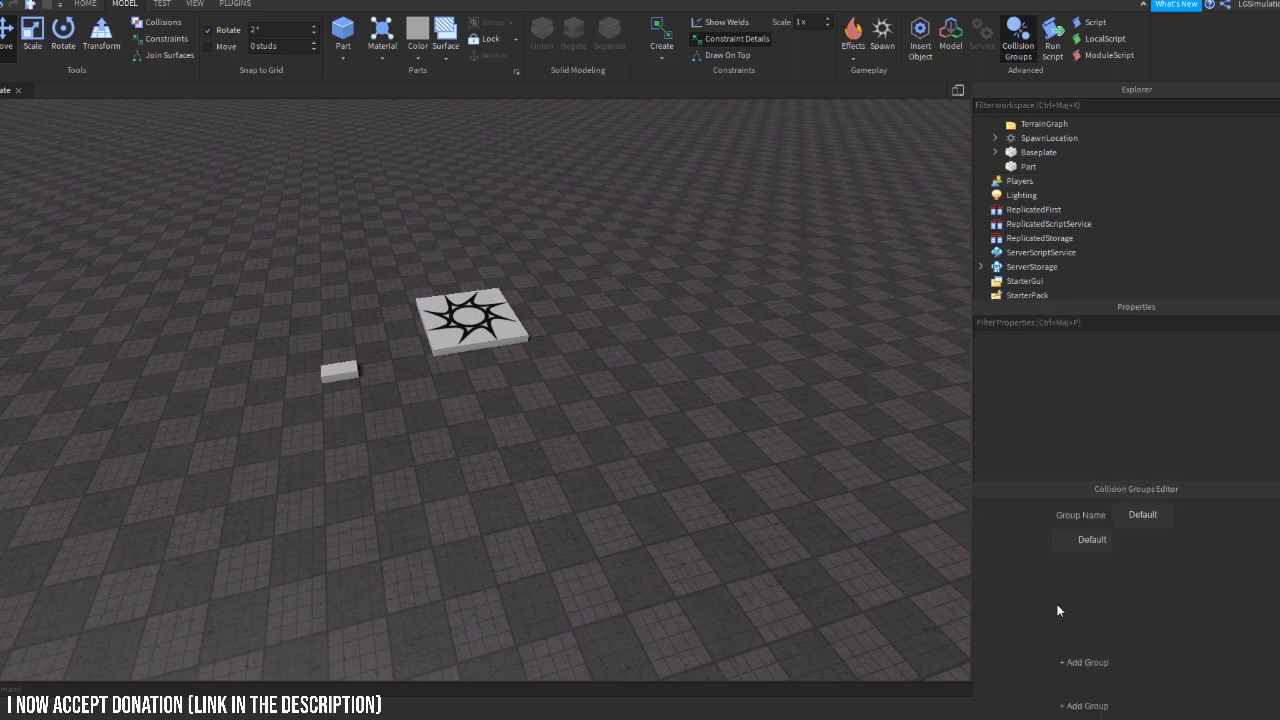
click(1024, 46)
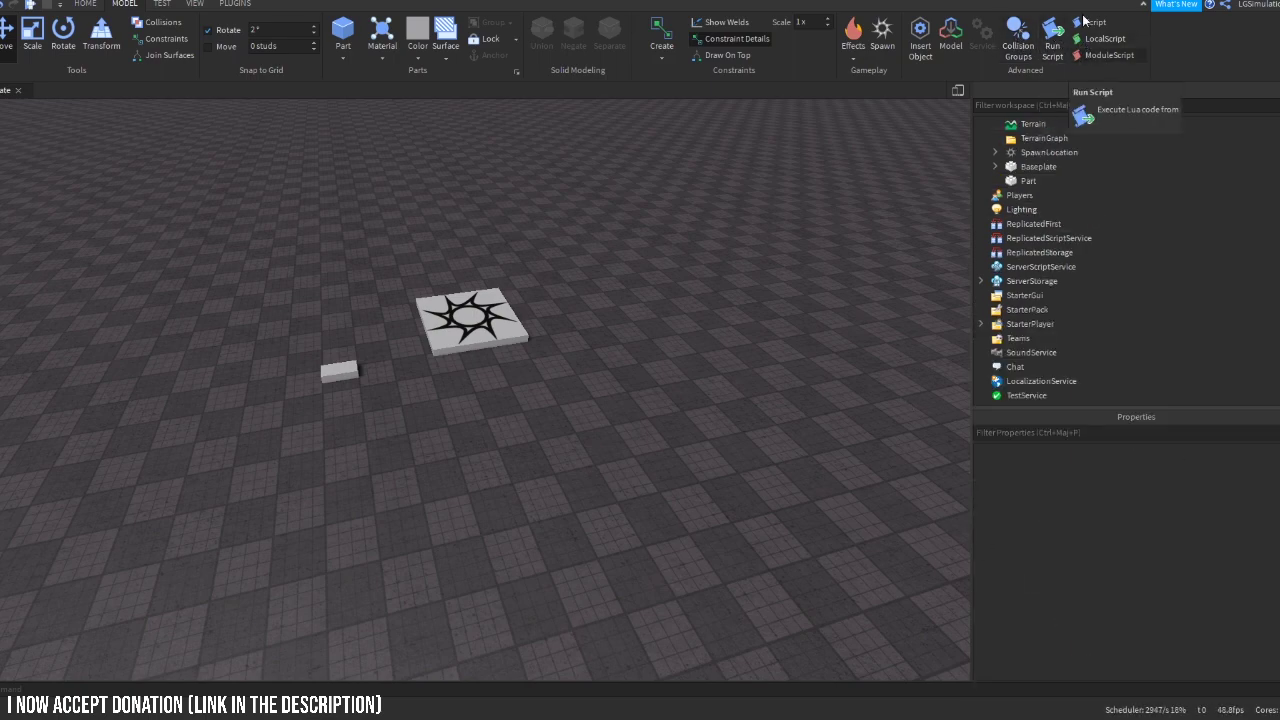
- Add a ModuleScript to the Workspace and examine its starting code
click(1097, 55)
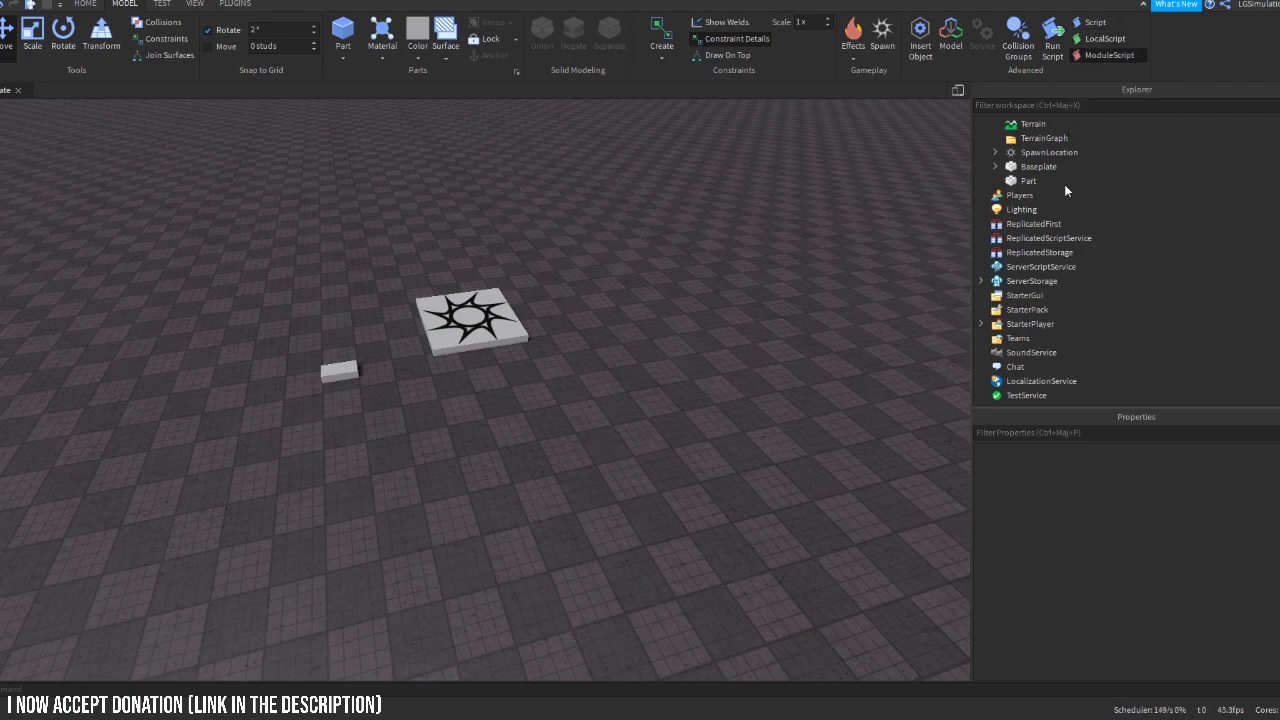
drag(44, 133, 2, 107)
click(44, 133)
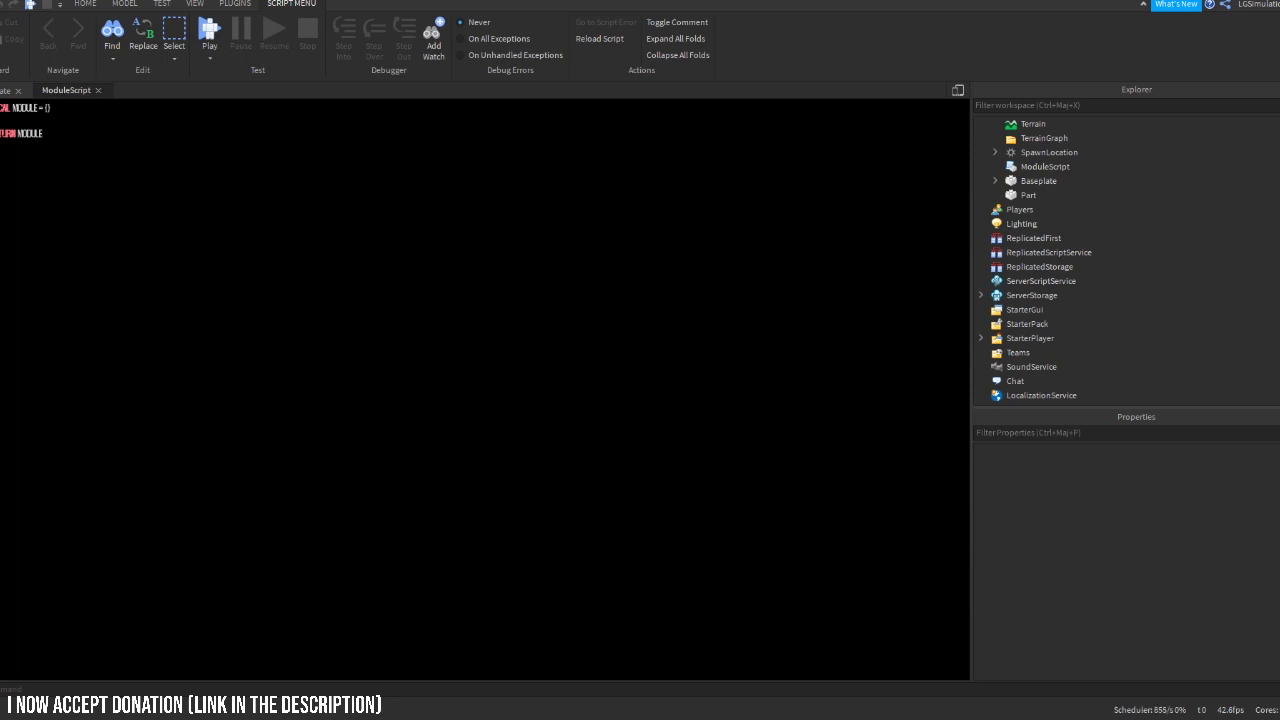
- Close the ModuleScript and add a LocalScript to the Workspace, viewing its default code before closing it
click(98, 90)
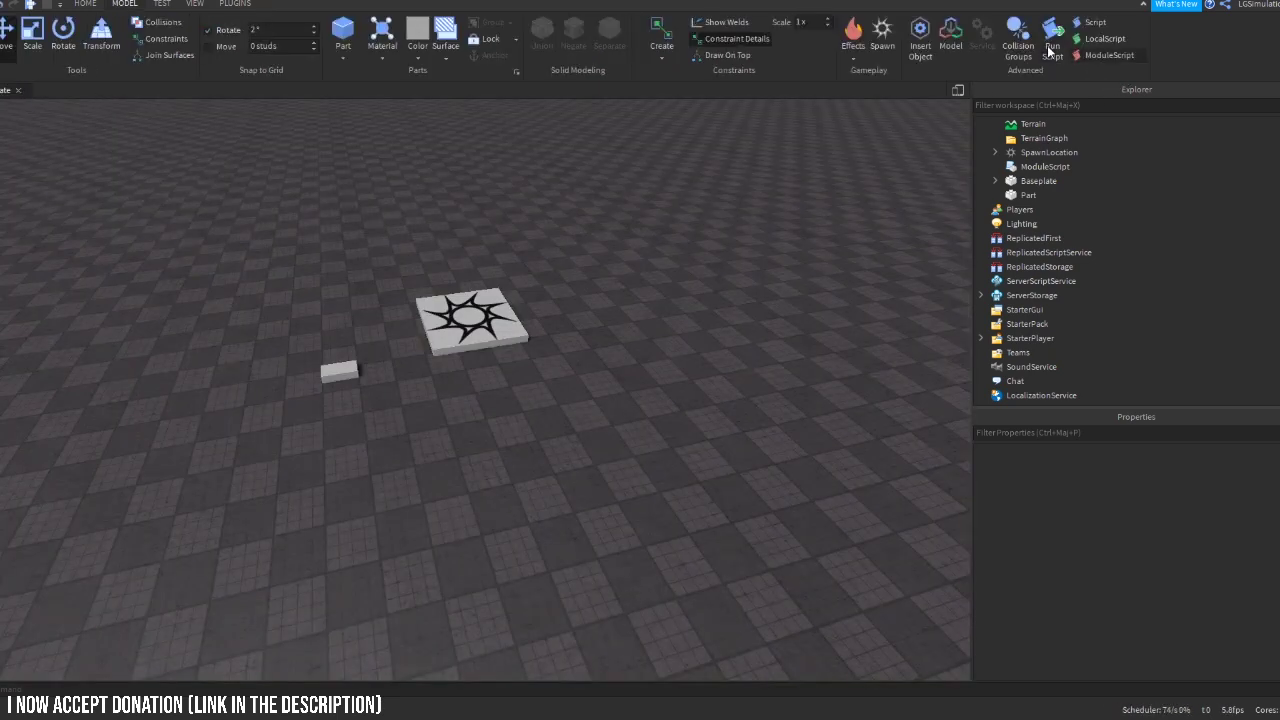
click(1090, 40)
key(ctrl+a)
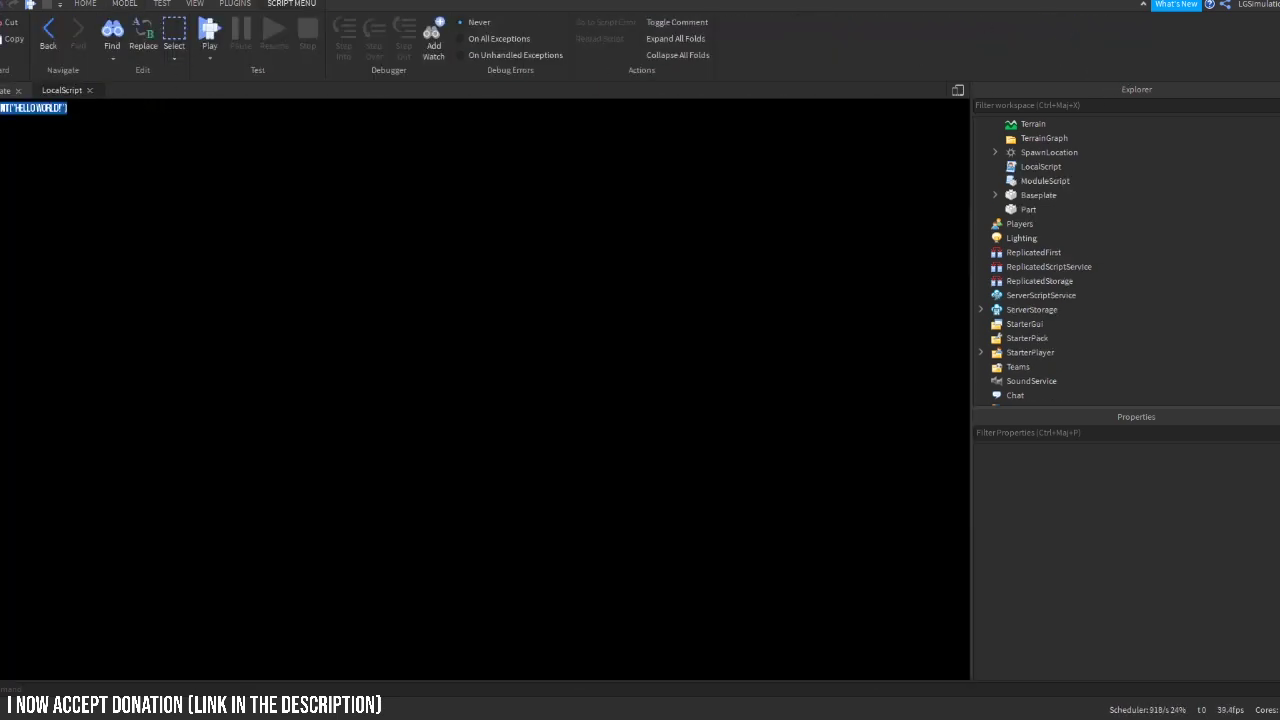
click(161, 106)
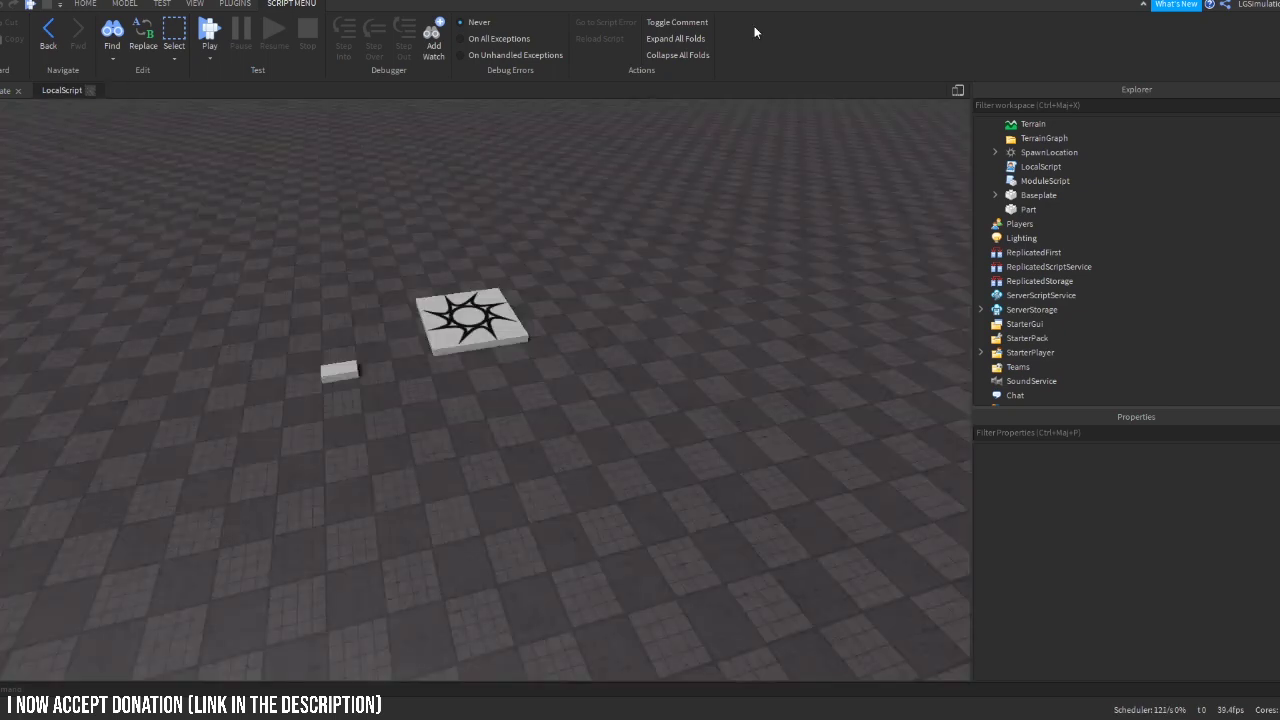
- Delete the LocalScript and the ModuleScript from the Workspace
click(1038, 166)
shift+click(1042, 180)
key(Delete)
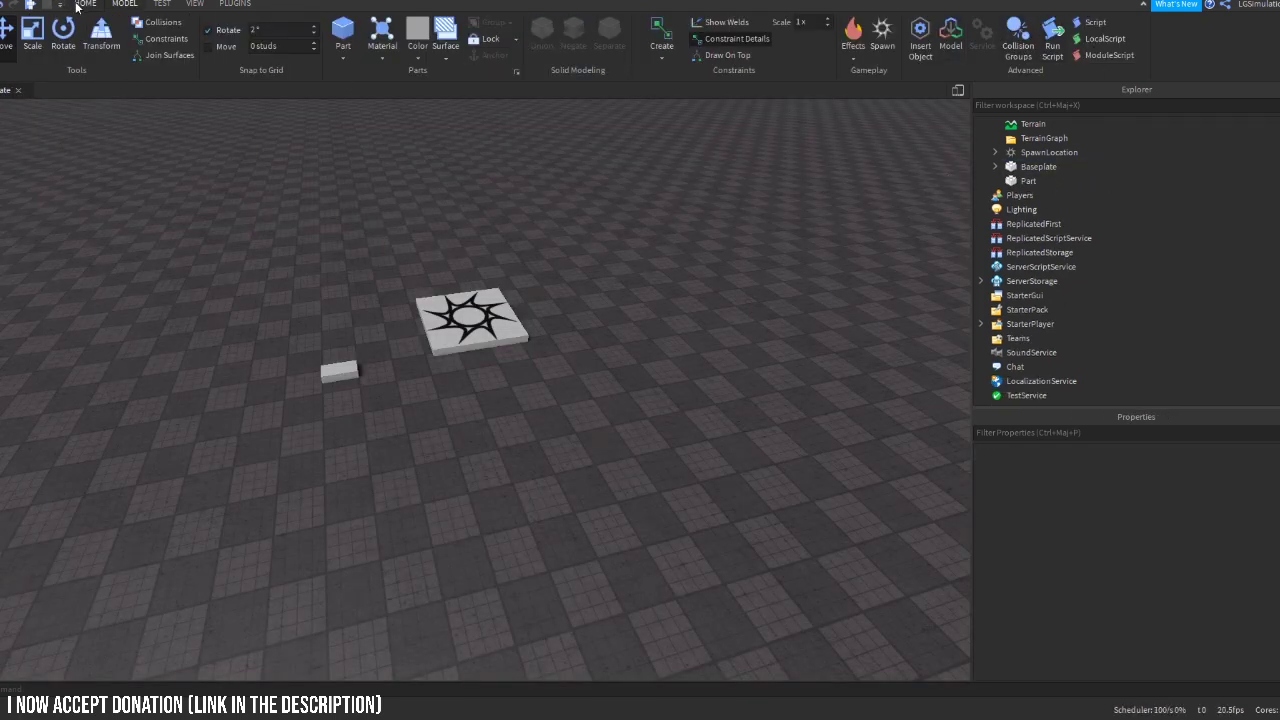
- Show the installed plugins and look over the available tools
click(86, 4)
click(235, 4)
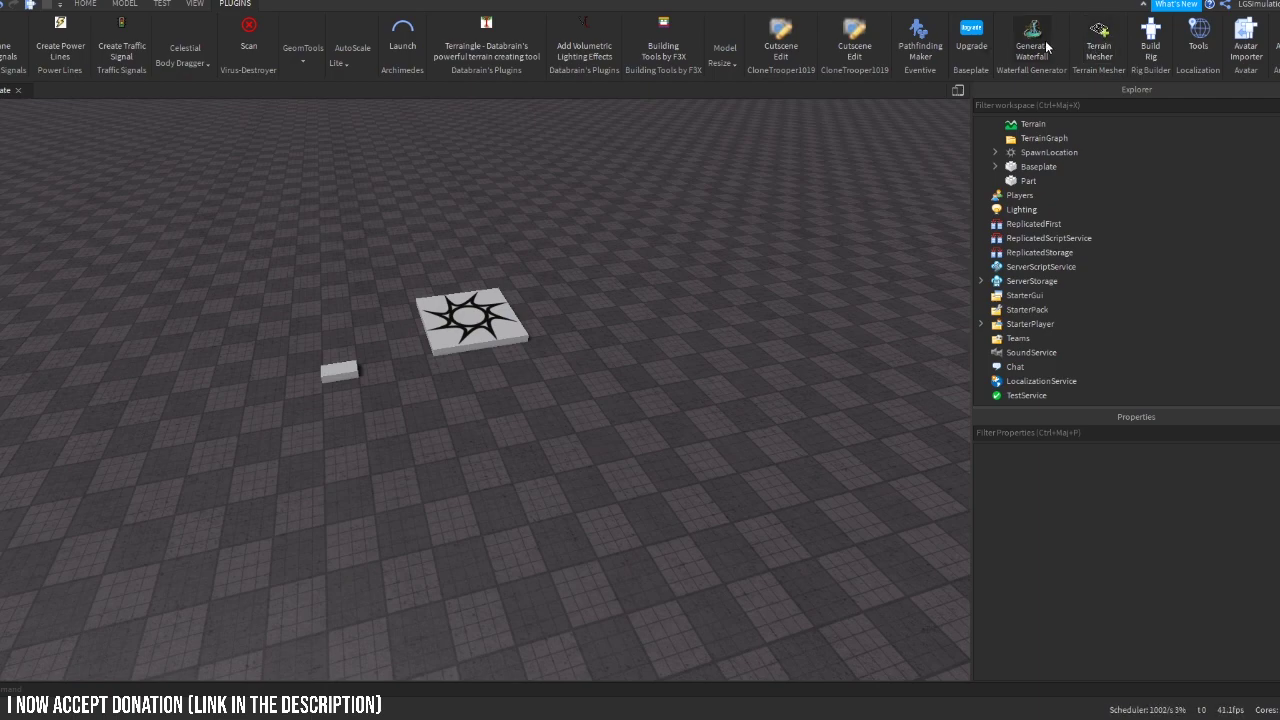
right_drag(865, 205, 440, 180)
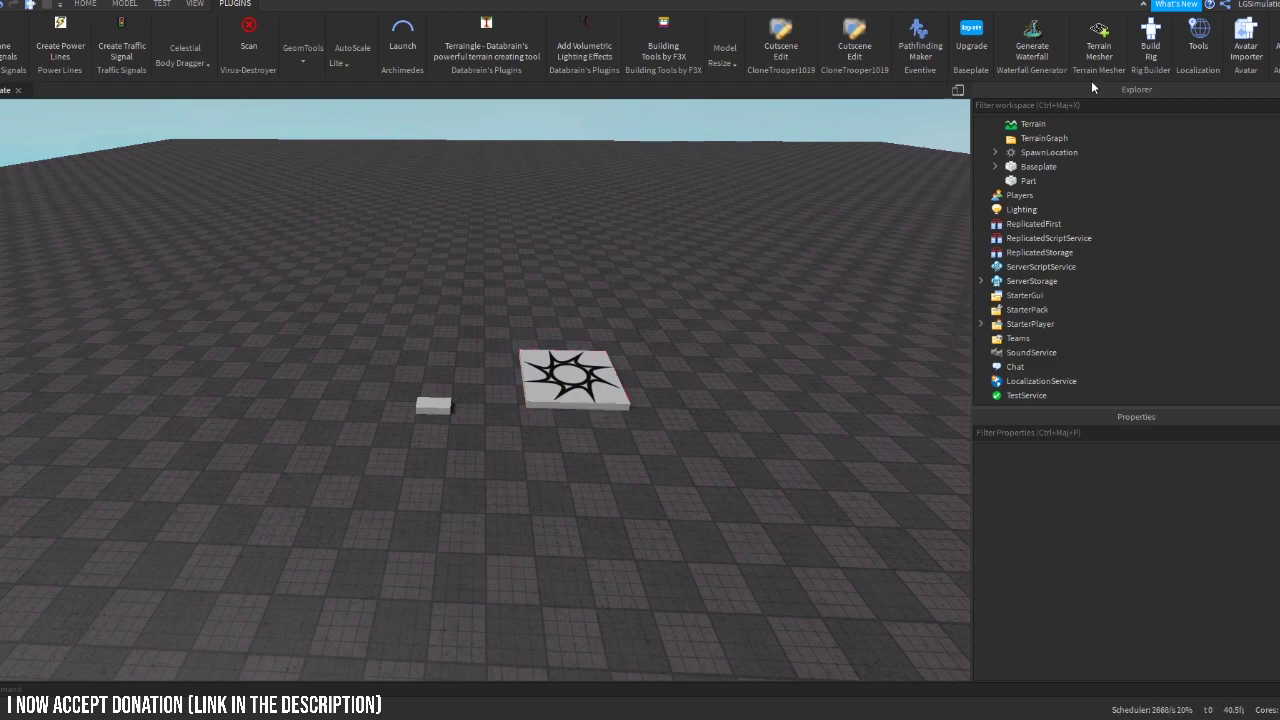
- Delete the Texture inside the Baseplate and undo the deletion
click(995, 166)
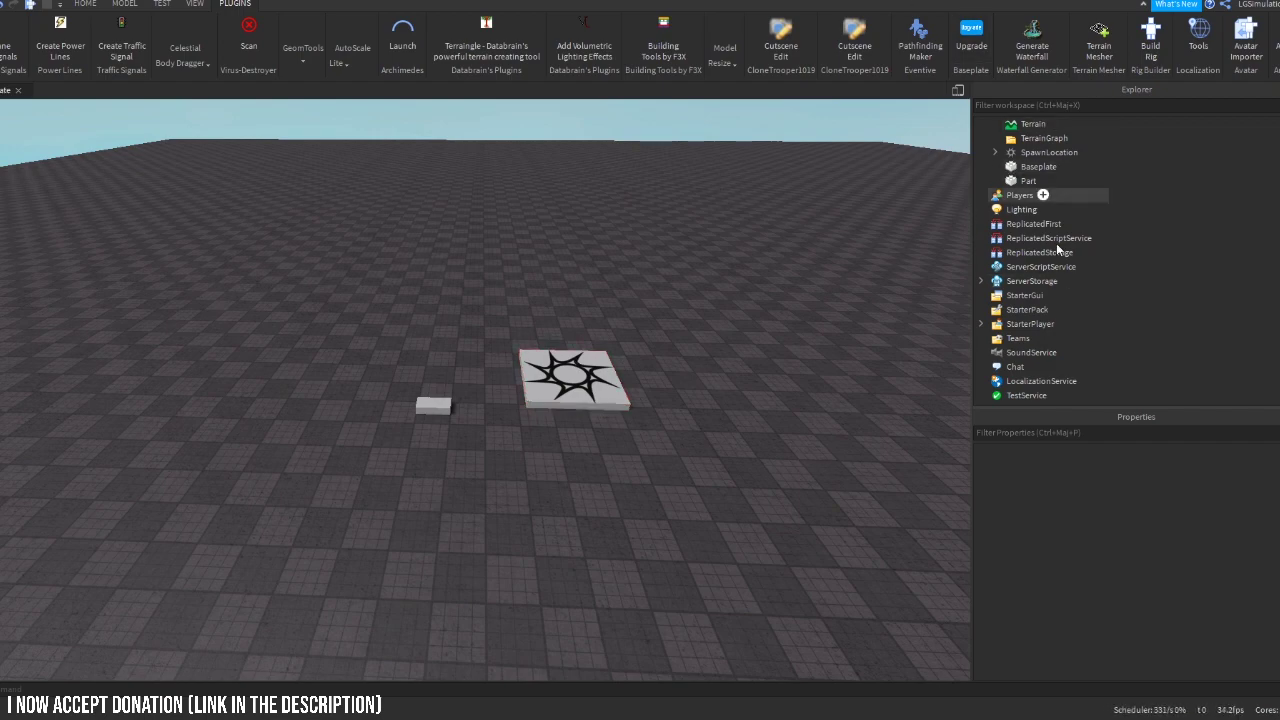
click(1048, 181)
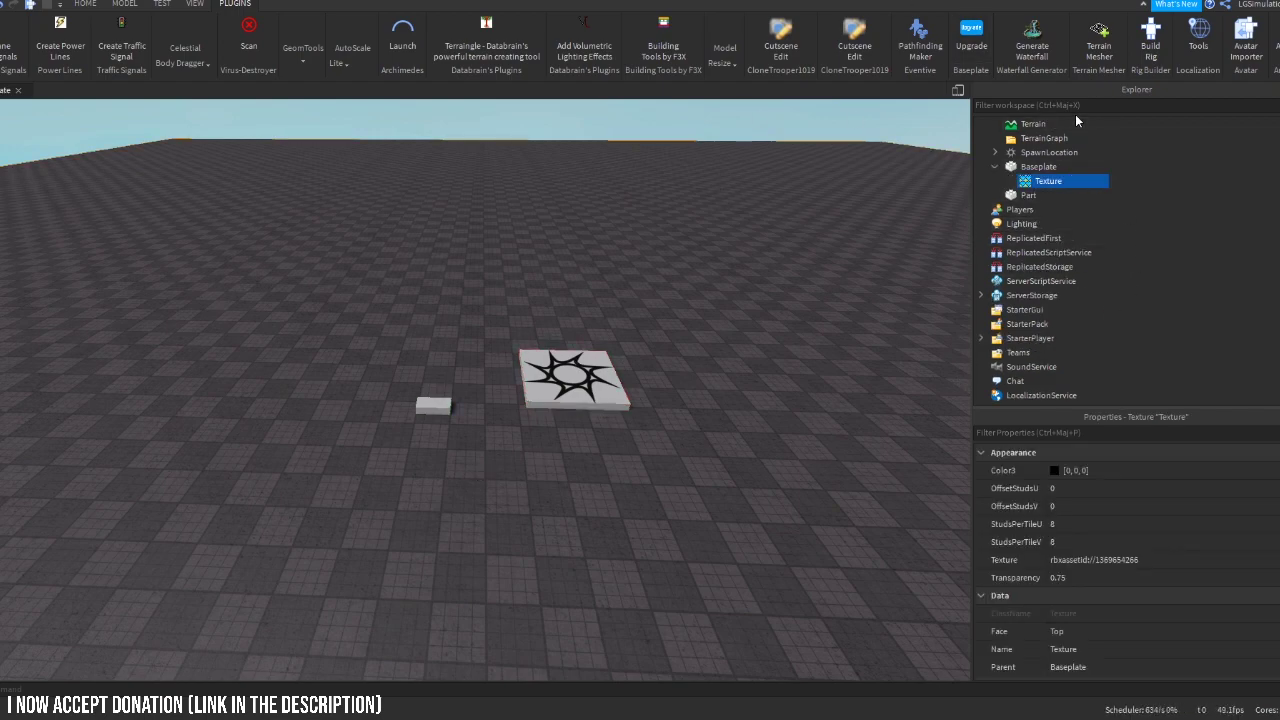
key(Delete)
key(ctrl+z)
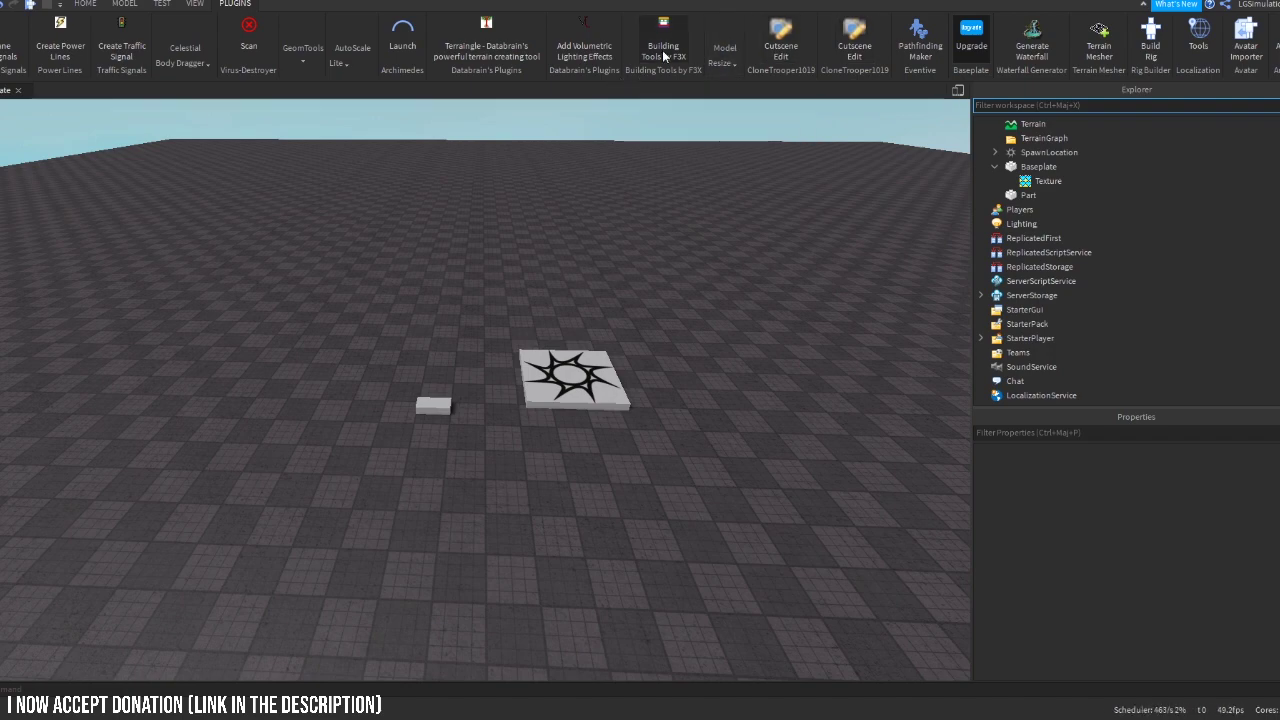
- Insert a second part beside the existing small part near the spawn location and select both parts
right_drag(586, 294, 578, 378)
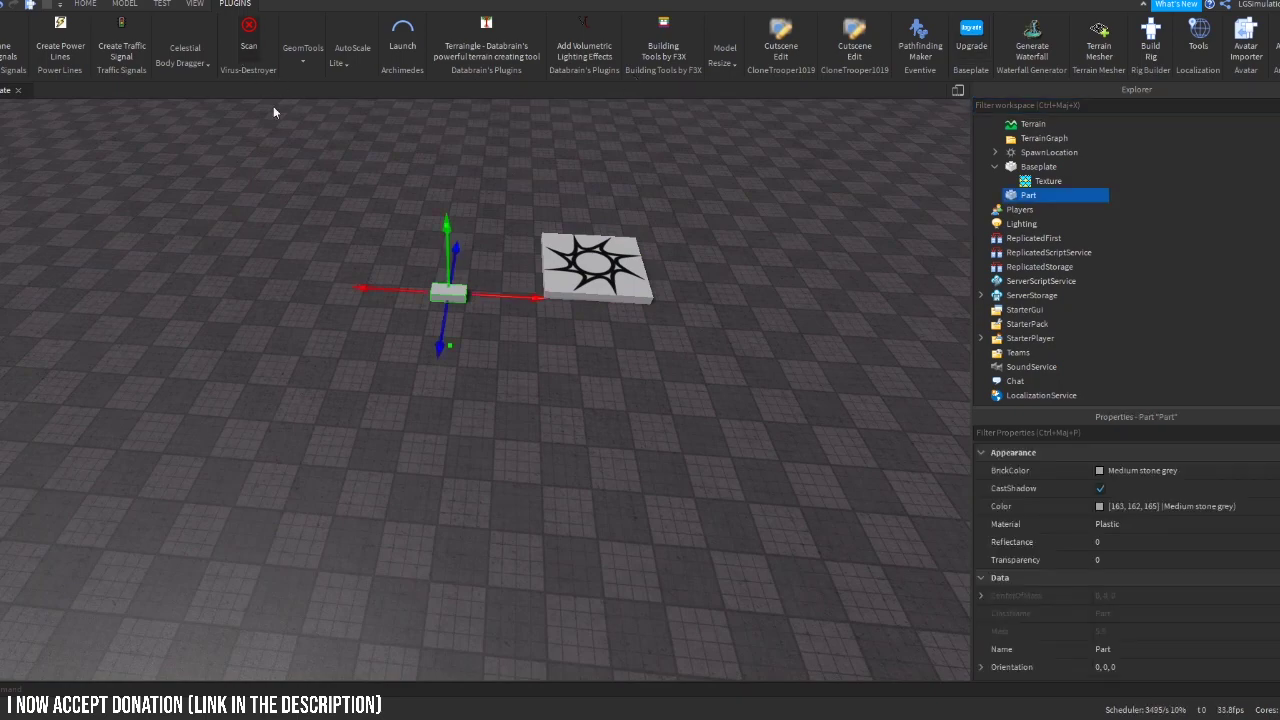
key(d)
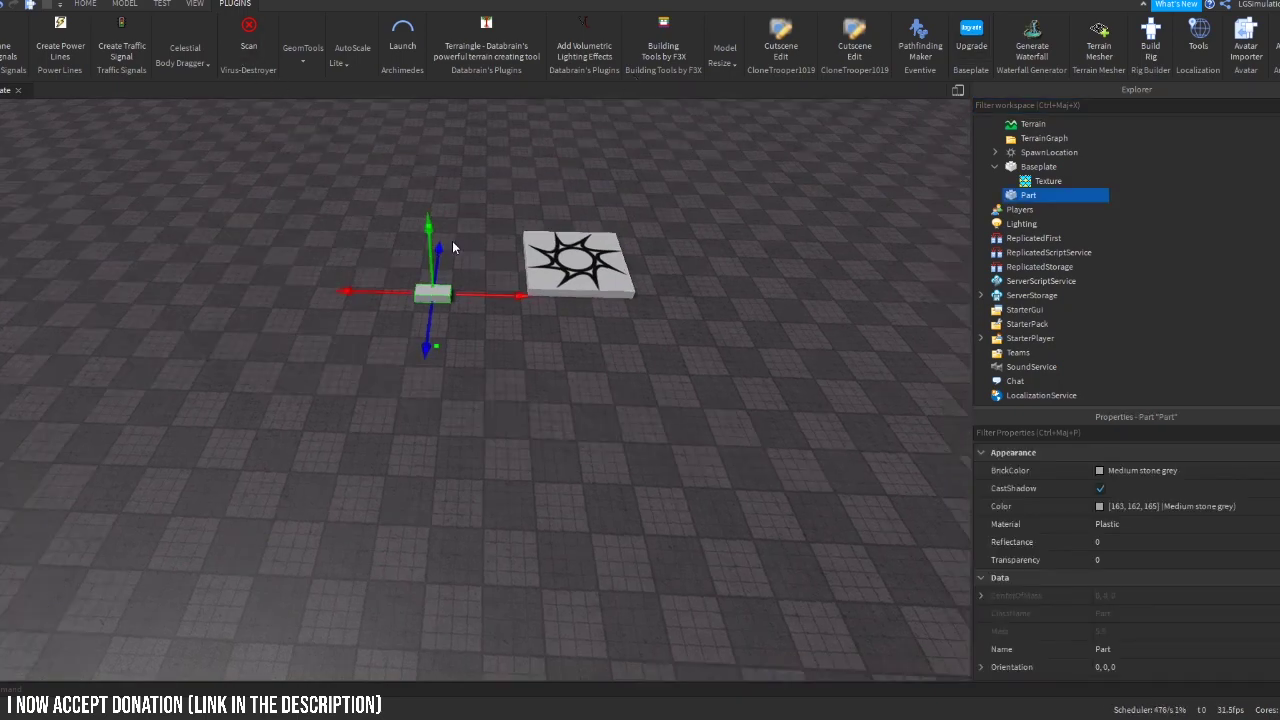
key(w)
key(a)
click(391, 210)
key(w)
right_drag(390, 206, 391, 208)
key(s)
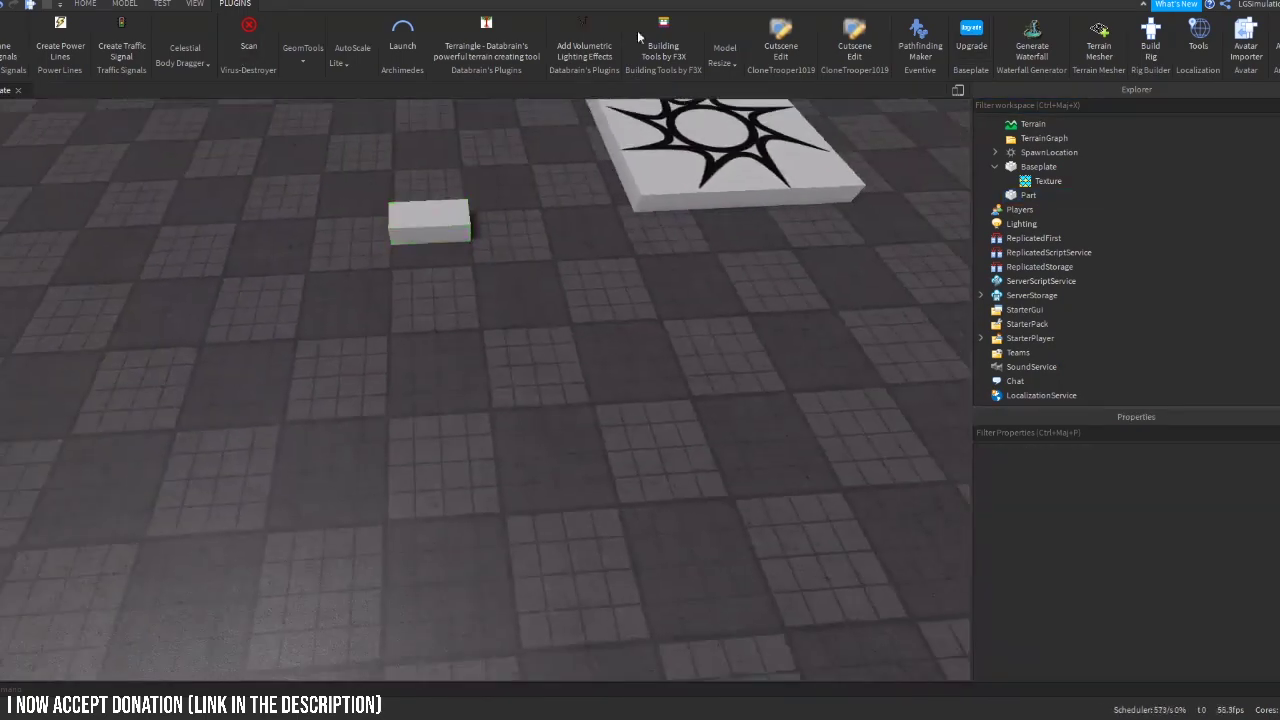
right_drag(622, 172, 622, 172)
scroll(374, 327, up, 3)
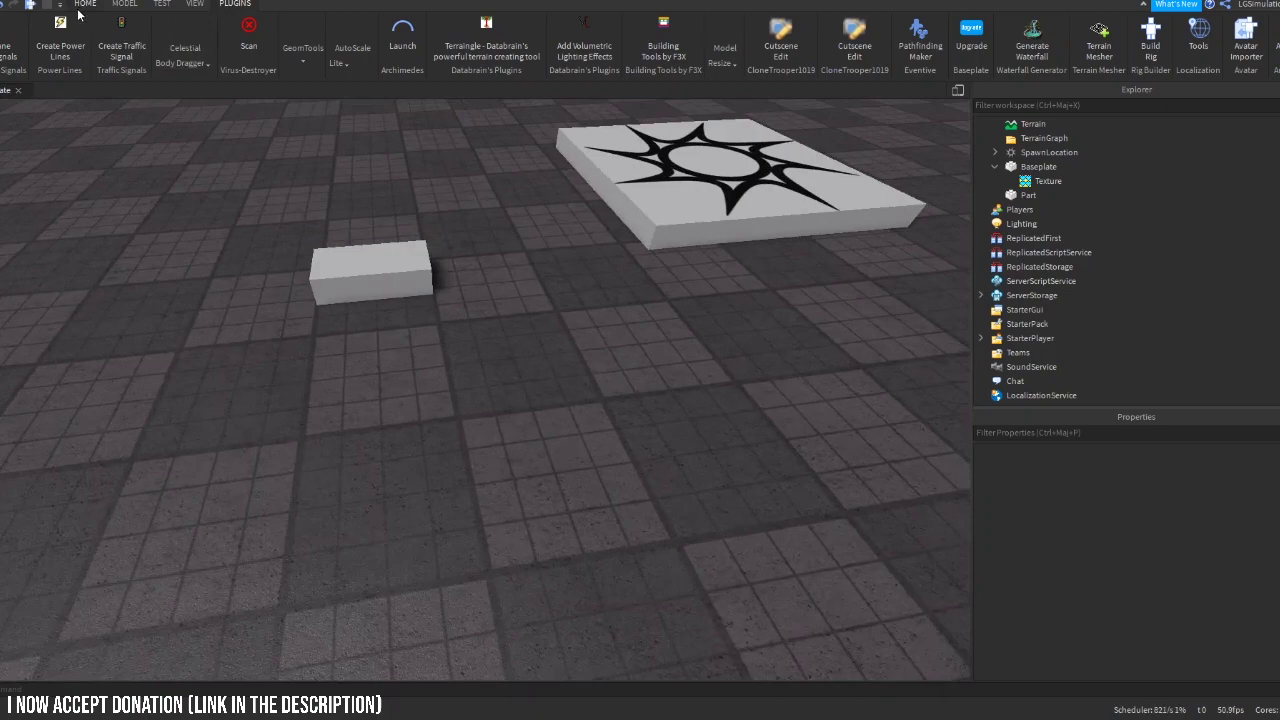
click(85, 3)
click(345, 38)
drag(463, 368, 537, 258)
ctrl+click(412, 258)
- Try to scale both selected parts in height together with the Scale tool
click(129, 39)
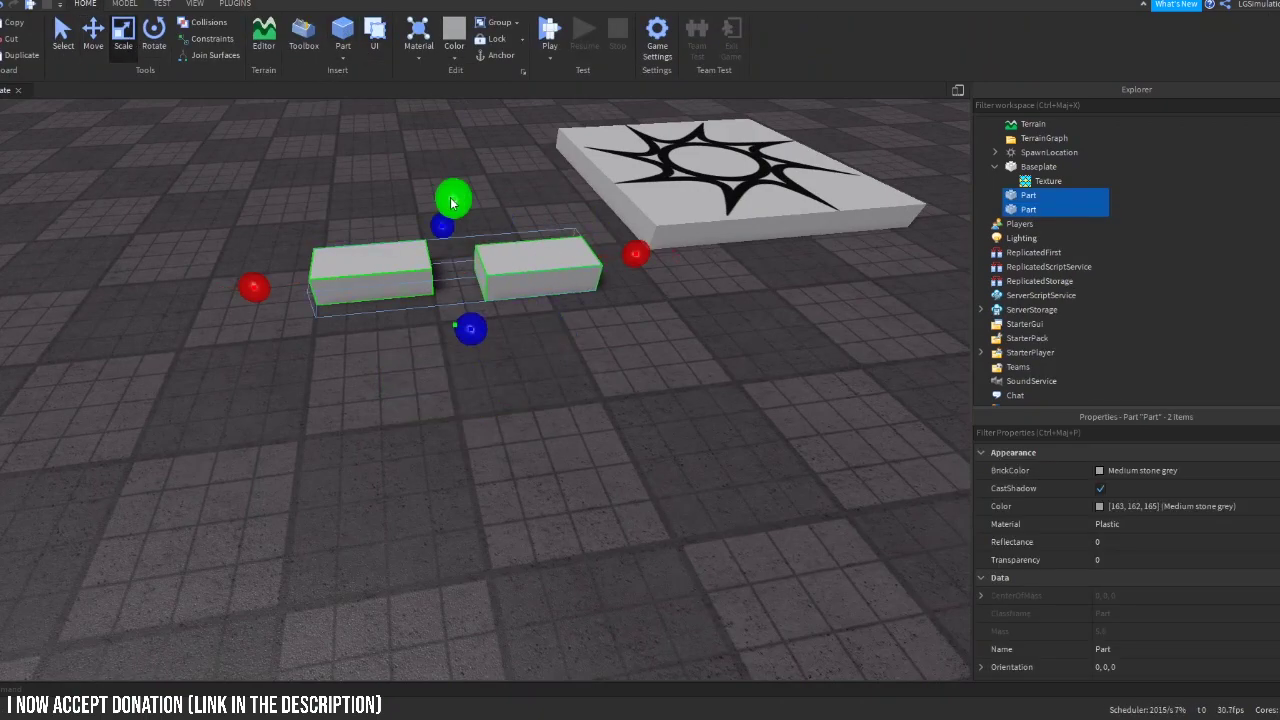
drag(452, 200, 516, 328)
scroll(516, 328, up, 5)
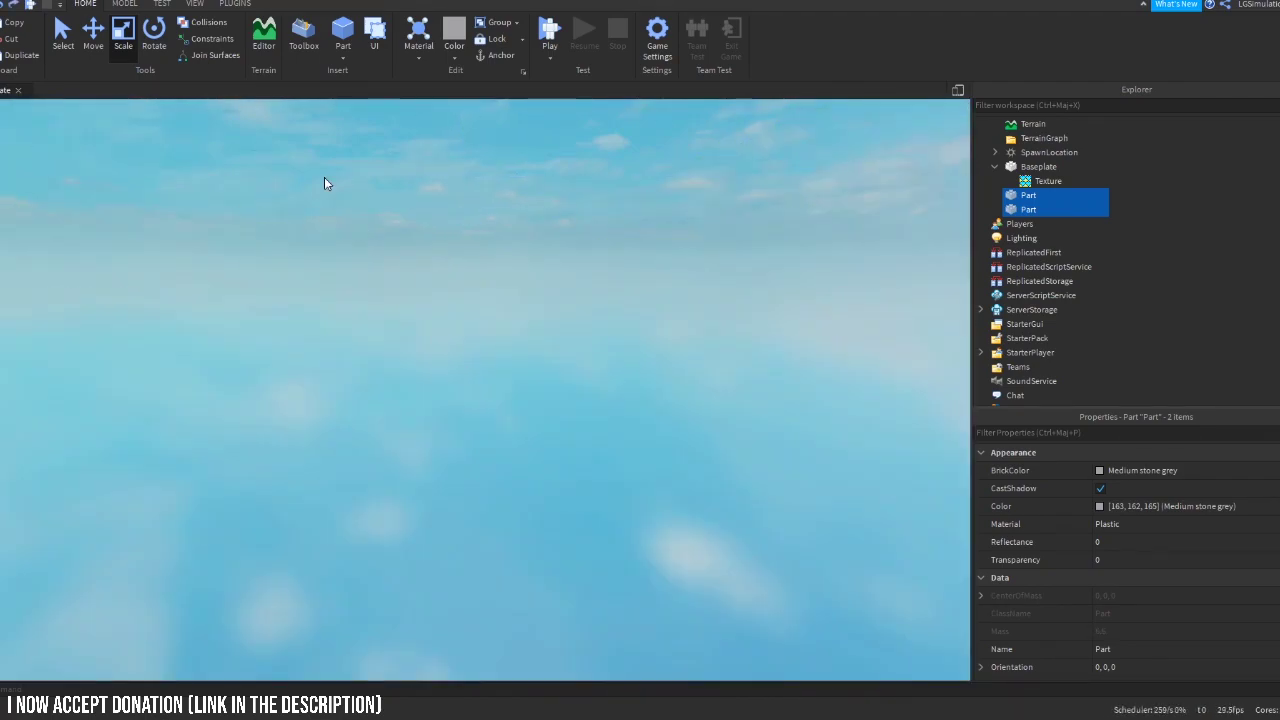
scroll(324, 177, down, 4)
scroll(361, 283, up, 2)
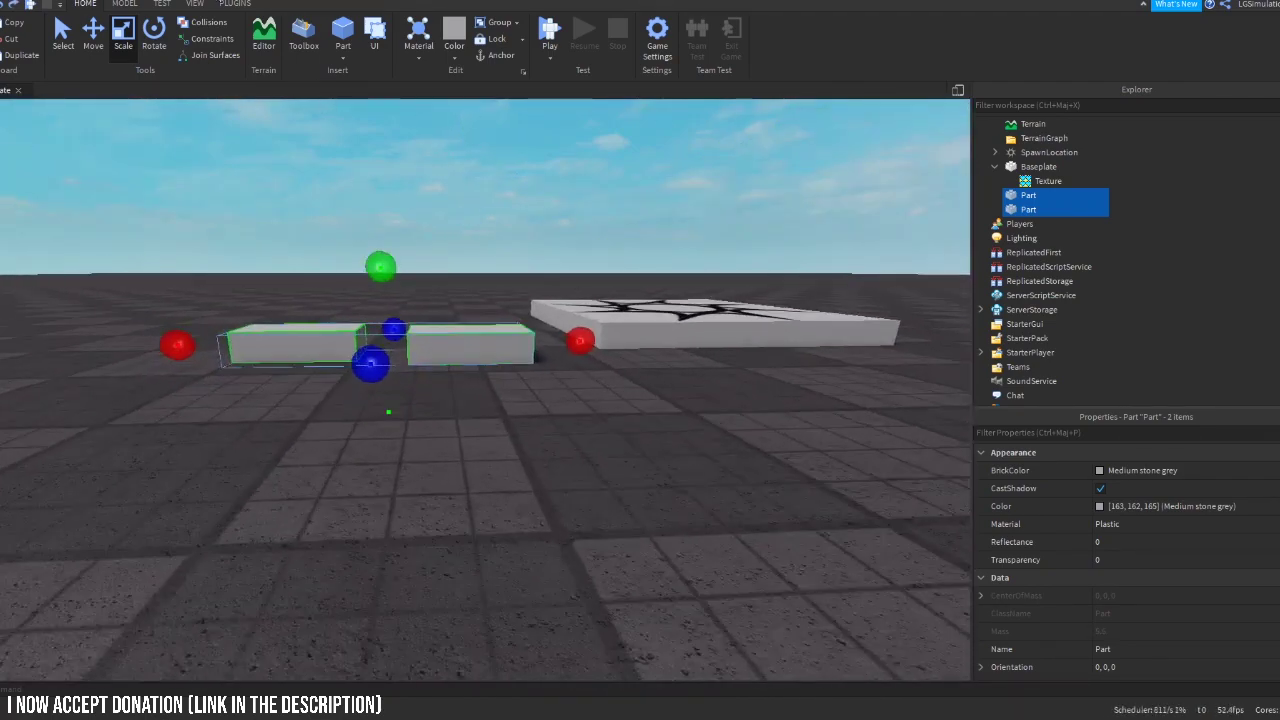
- Stretch both selected parts together to a height of 11 studs with the Resize tool of Building Tools by F3X
click(235, 4)
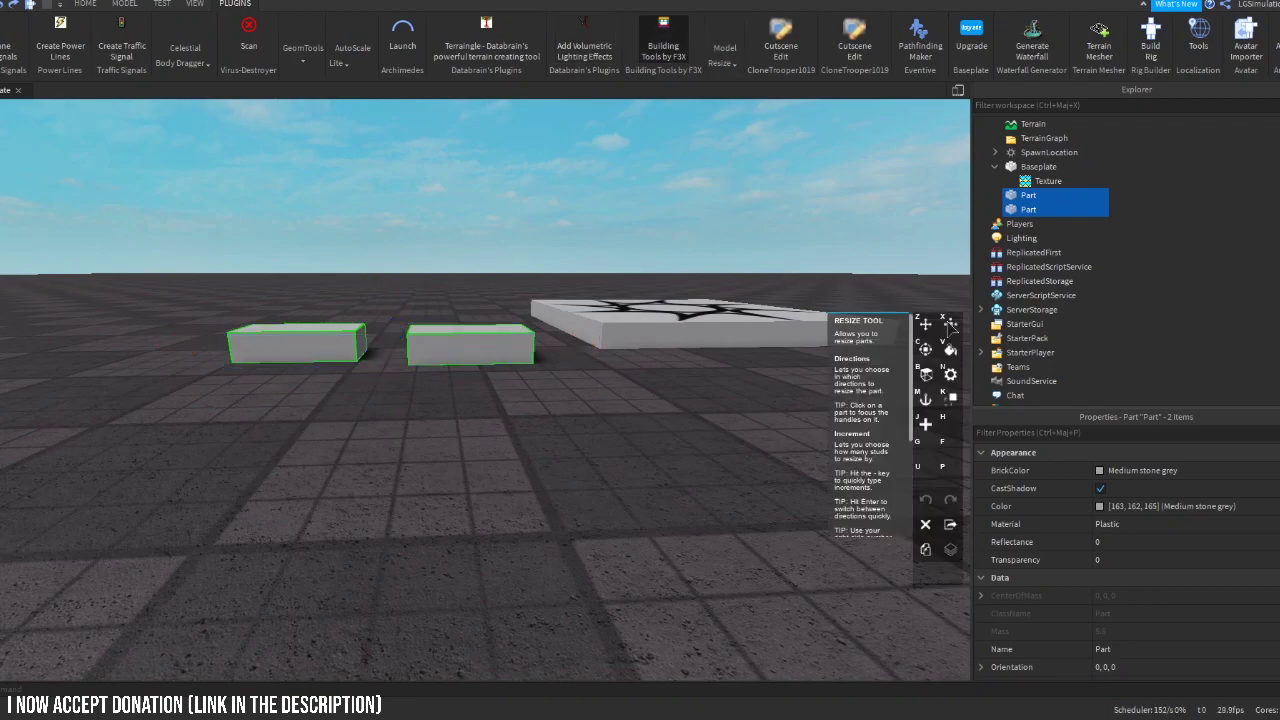
click(948, 323)
key(s)
key(a)
drag(294, 270, 679, 277)
right_drag(676, 306, 679, 277)
drag(679, 277, 658, 233)
right_drag(671, 289, 658, 233)
drag(658, 233, 655, 219)
right_drag(658, 233, 655, 219)
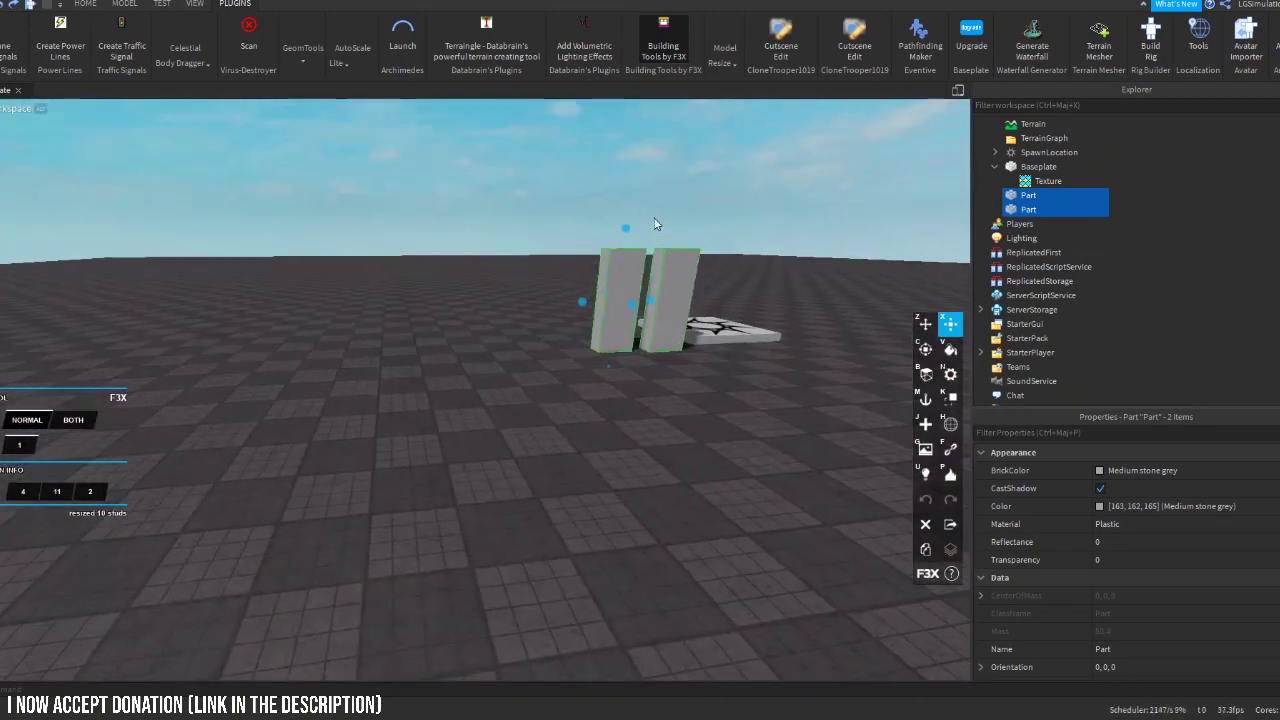
- Continue stretching both parts with the F3X Resize tool and undo the resizing
drag(655, 219, 694, 386)
right_drag(625, 355, 694, 386)
drag(694, 386, 854, 386)
right_drag(694, 386, 809, 388)
key(ctrl+z)
- Leave the F3X tools by switching to the Move tool, and deselect both parts
click(85, 4)
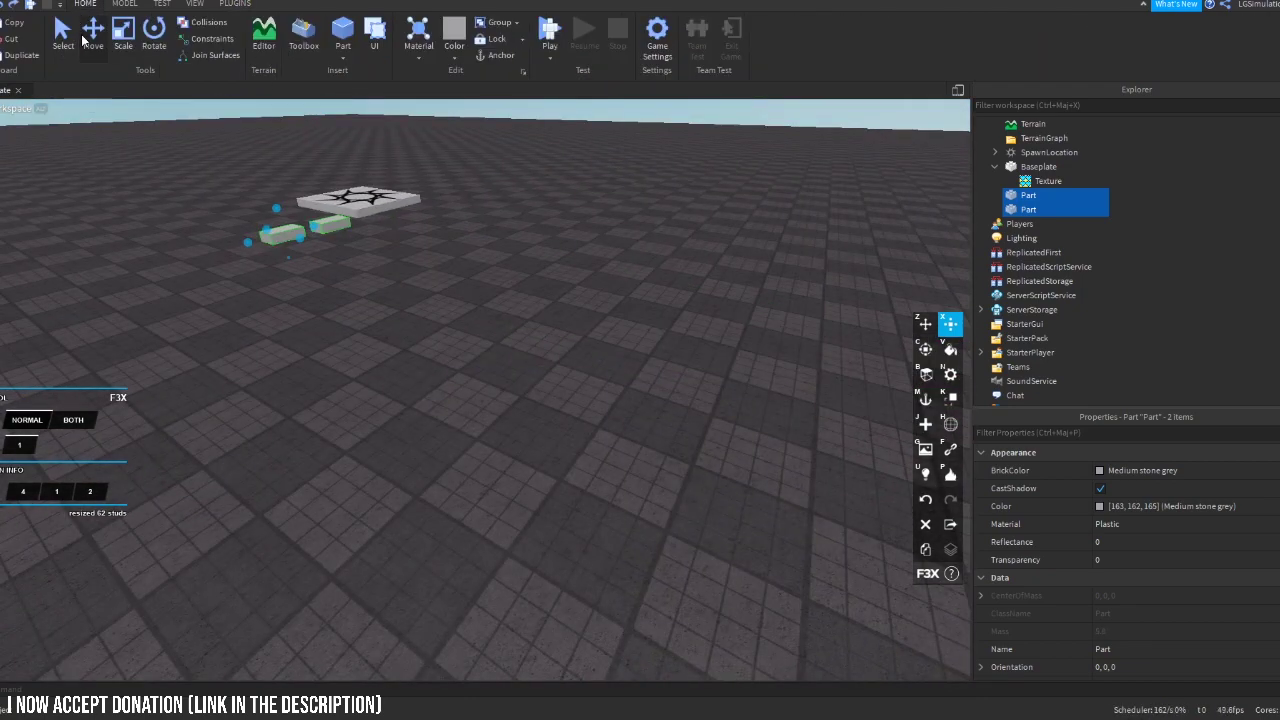
click(93, 35)
right_drag(249, 258, 251, 262)
click(449, 337)
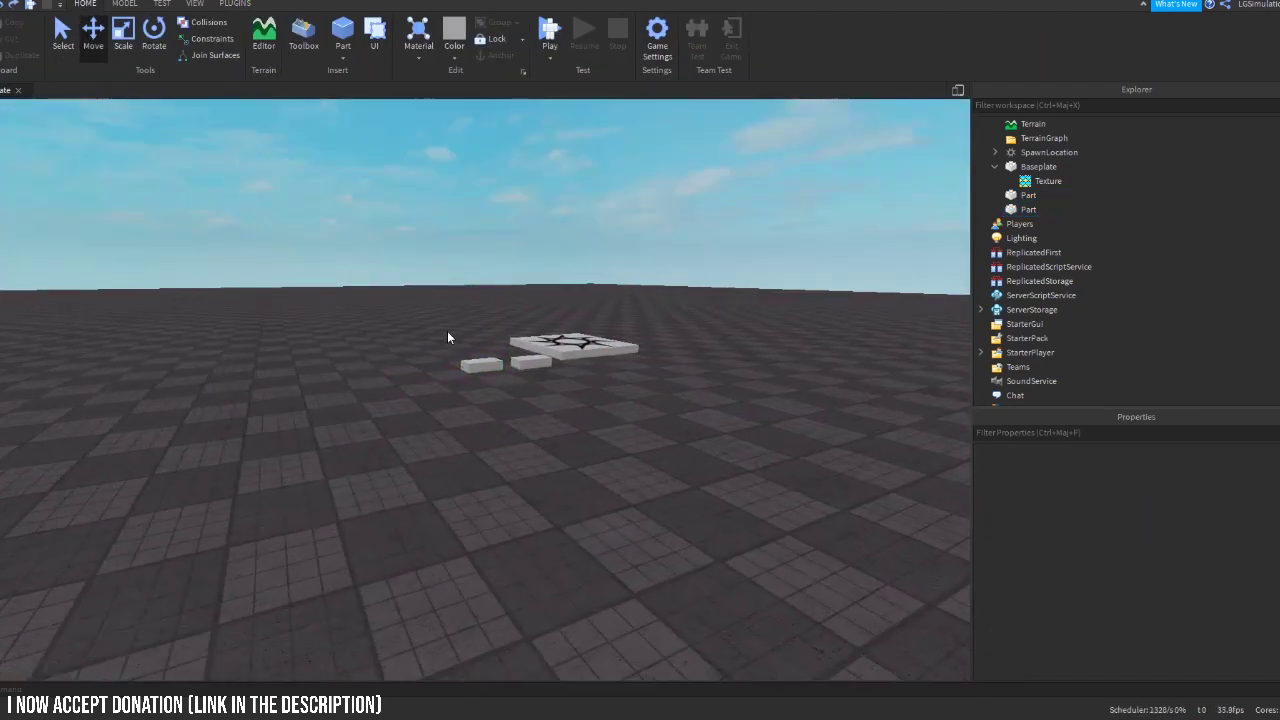
- View and close the Add Volumetric Lighting Effects plugin, and open the Terraingle terrain plugin's settings
click(235, 4)
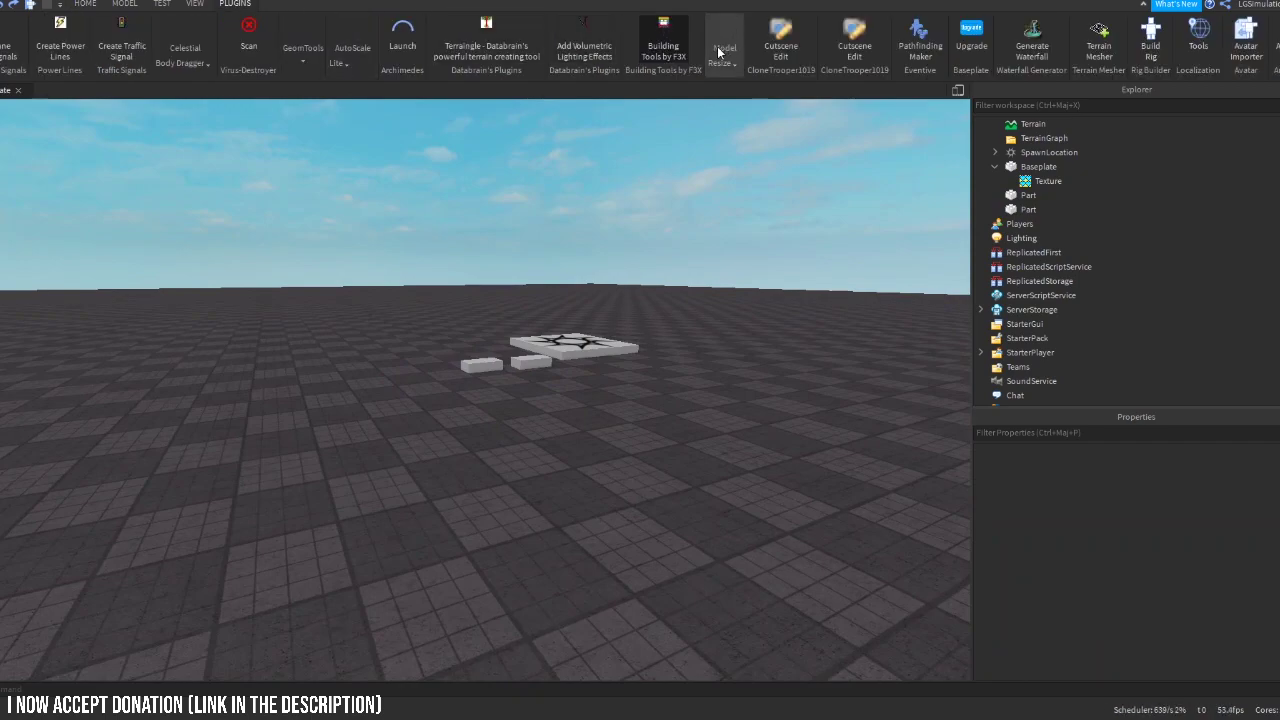
click(592, 50)
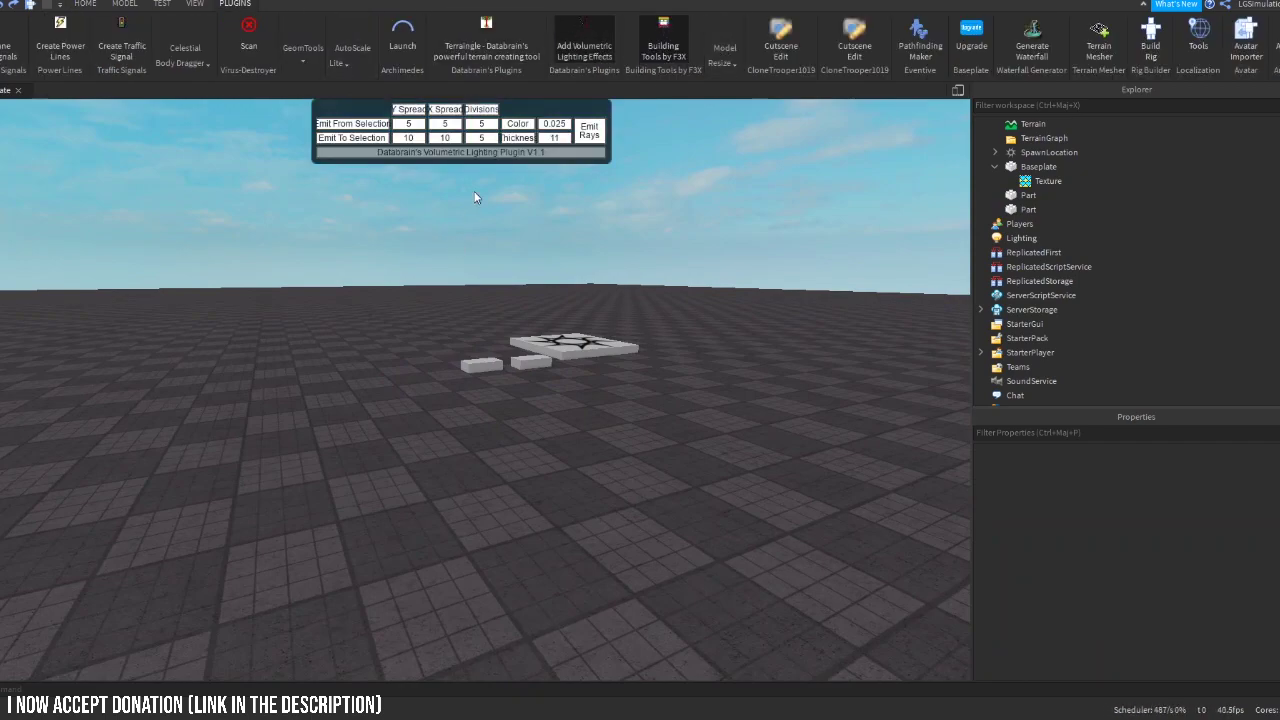
click(563, 60)
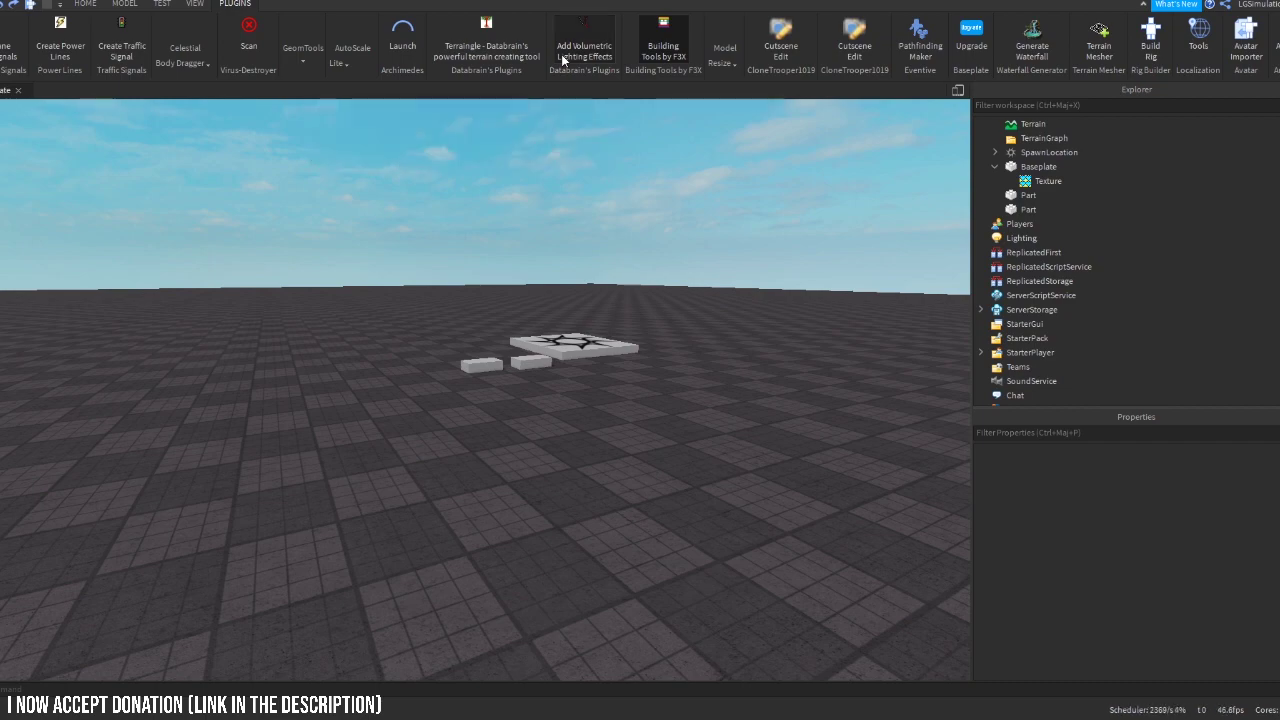
click(477, 46)
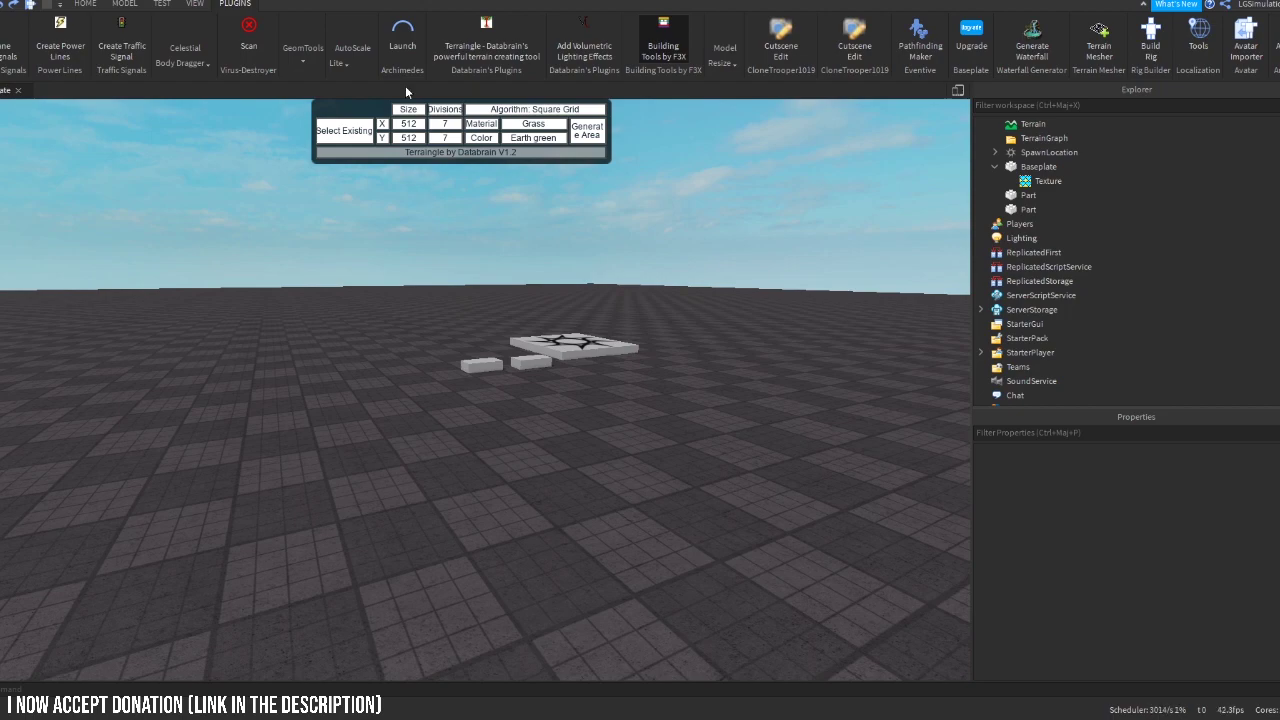
- Launch and view the Archimedes plugin, and look at the tools offered by AutoScale Lite and GeomTools
click(402, 40)
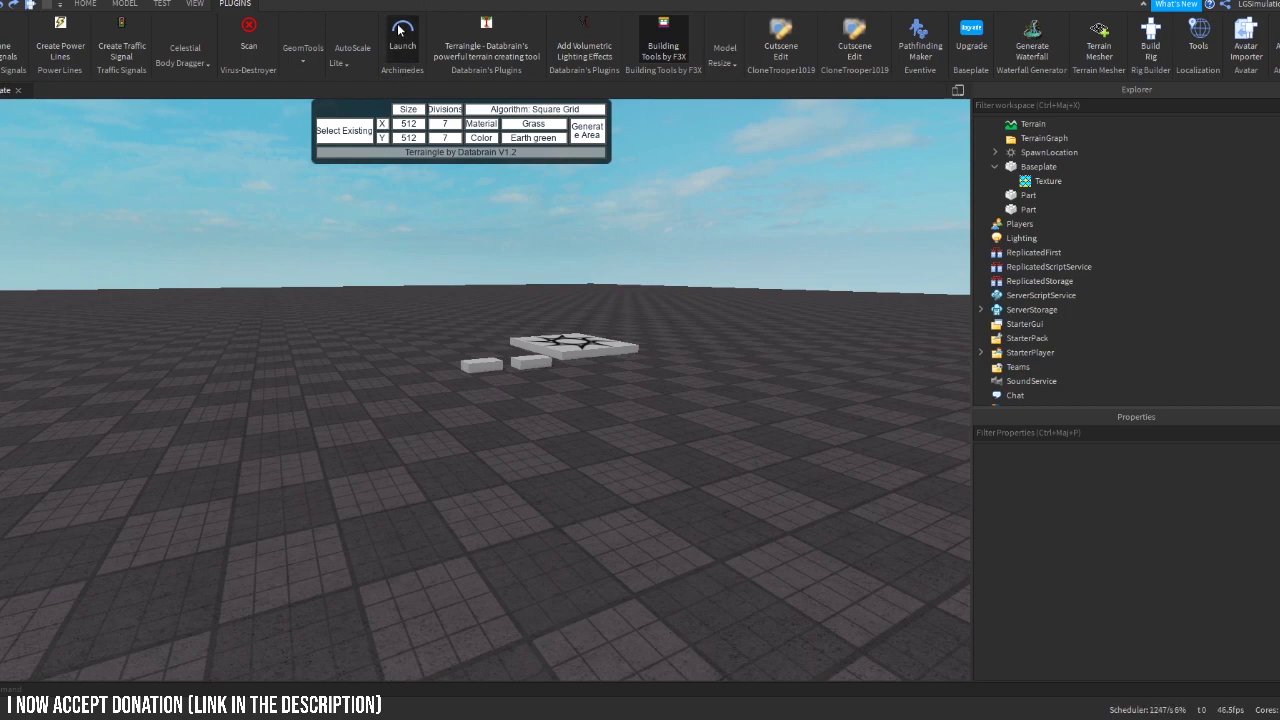
right_drag(470, 370, 113, 326)
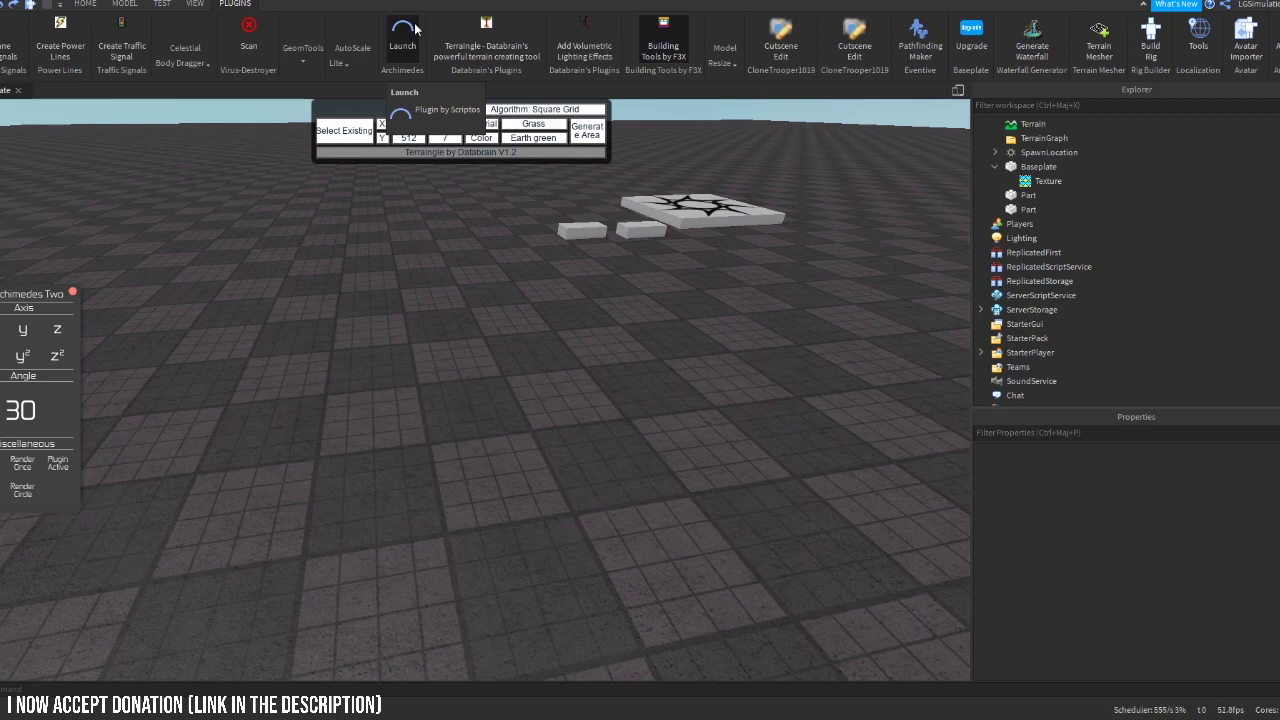
click(357, 62)
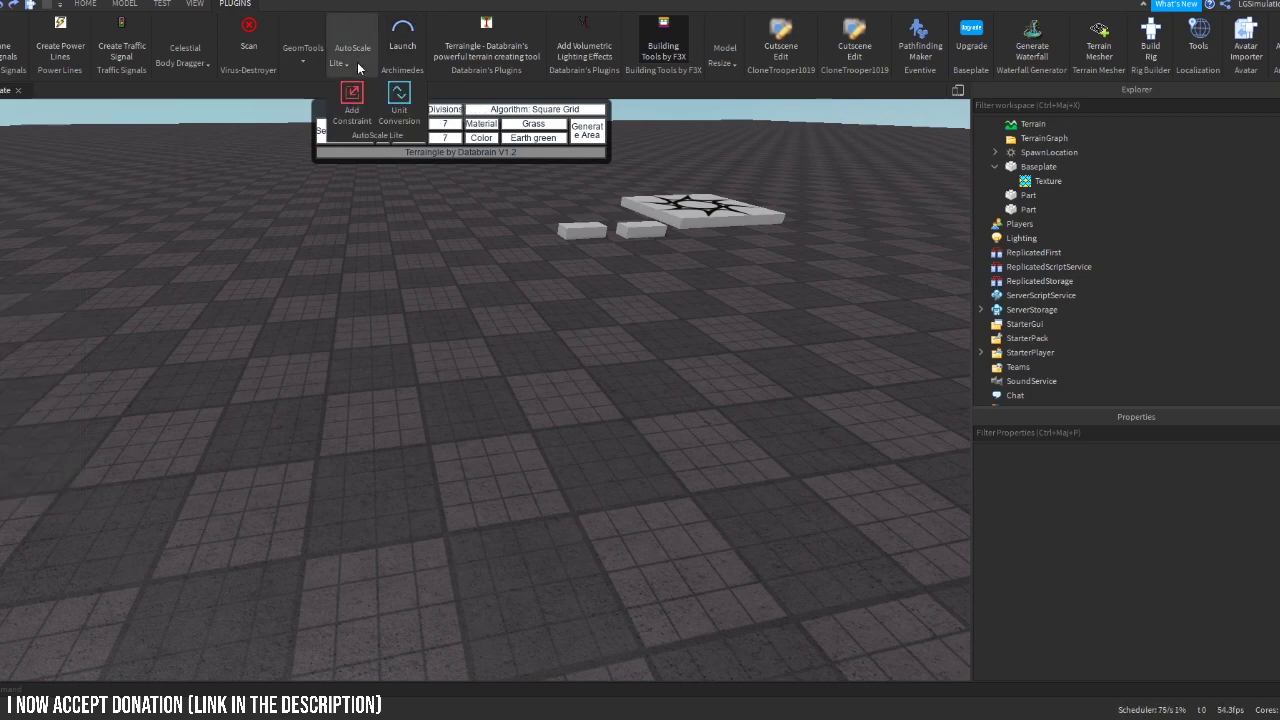
click(358, 52)
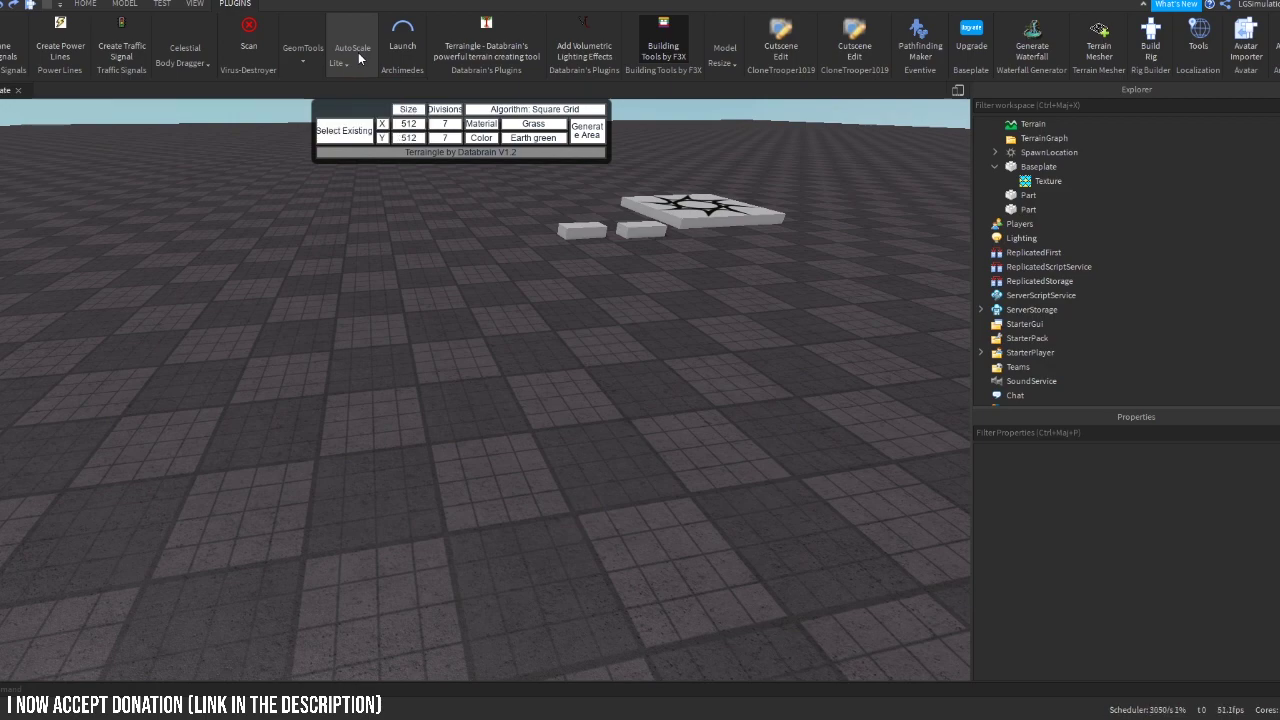
click(294, 36)
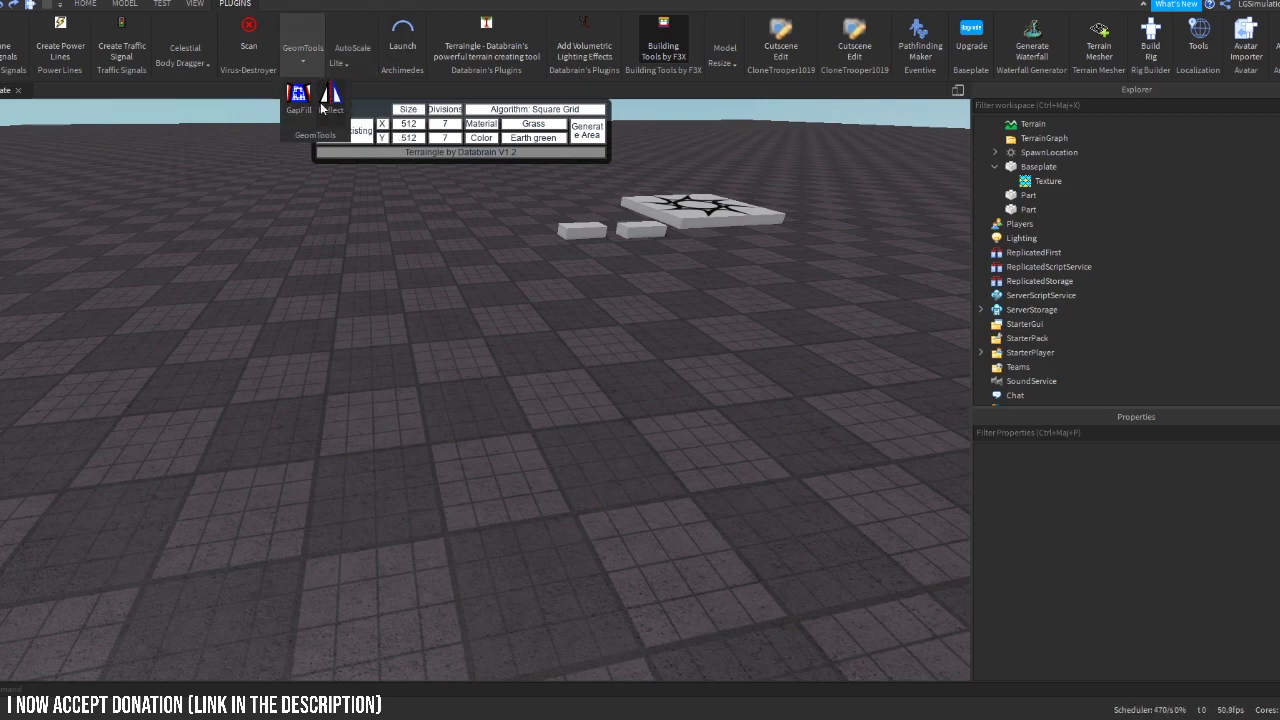
click(293, 56)
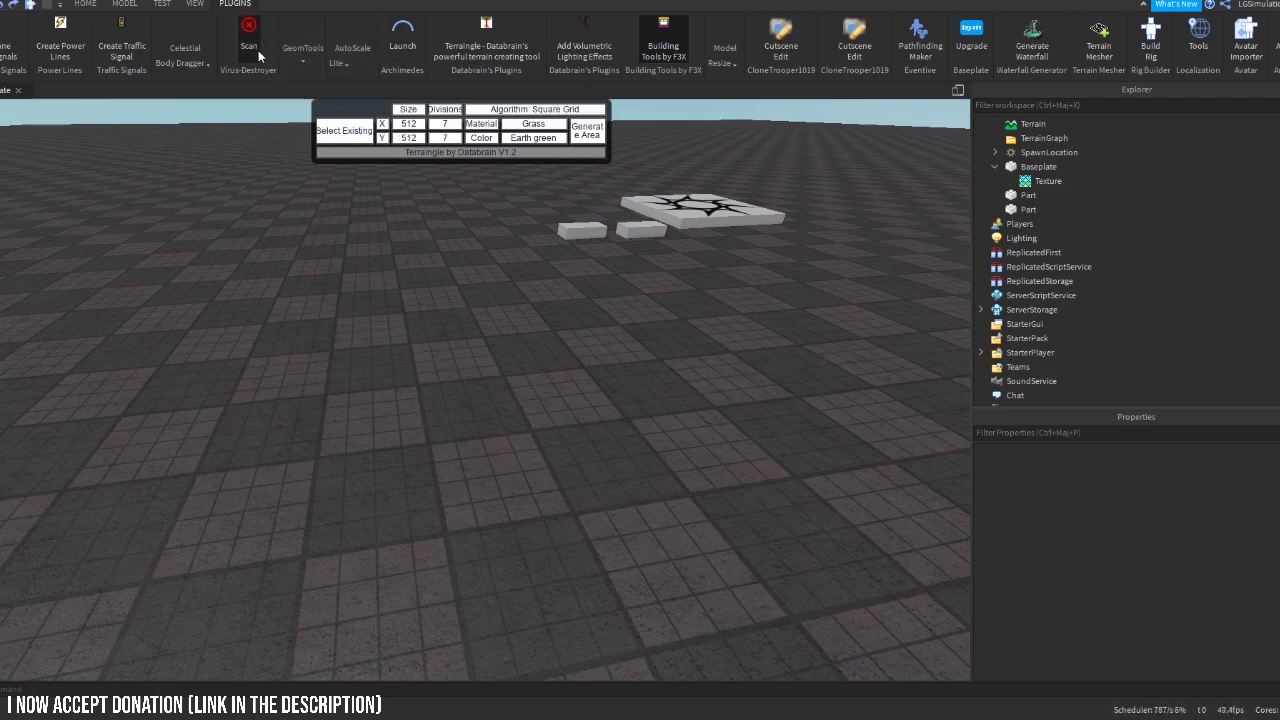
- Scan the game with the Virus-Destroyer plugin
click(258, 50)
right_drag(450, 291, 705, 280)
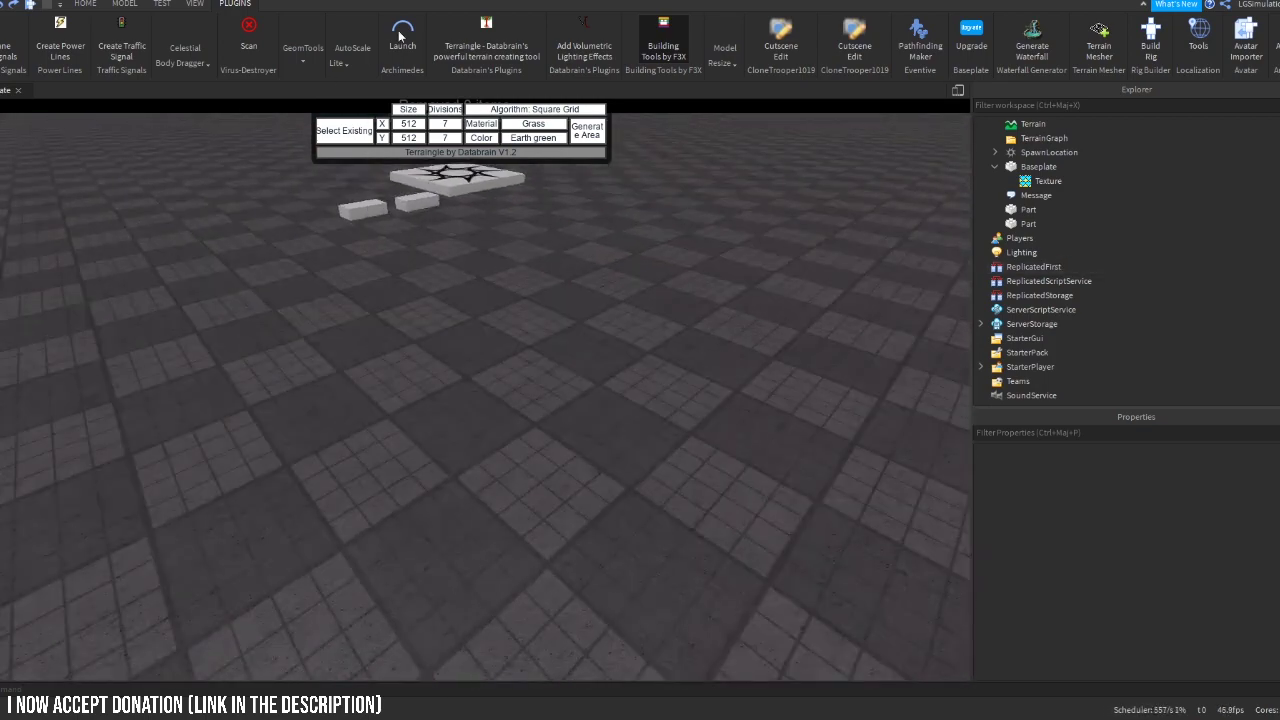
- Turn the sky to night and reposition the moon with the Celestial Body Dragger plugin
click(174, 57)
click(176, 106)
right_drag(260, 212, 275, 140)
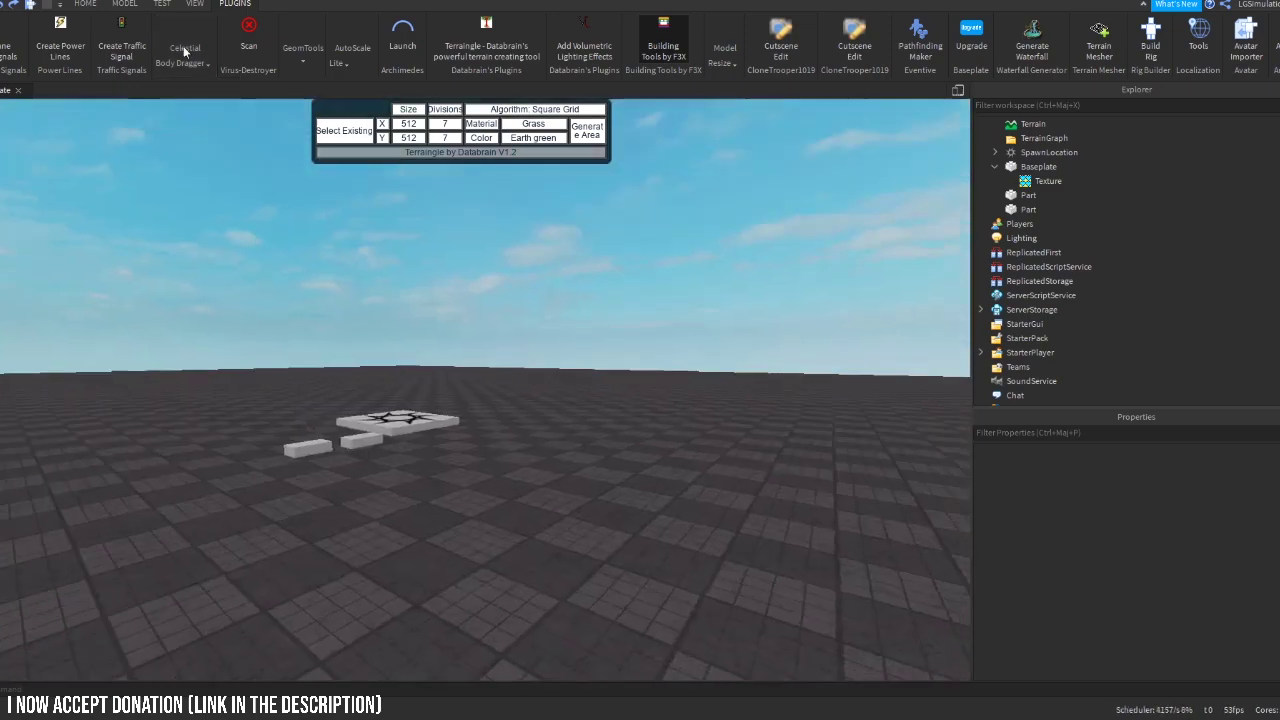
click(183, 48)
click(174, 106)
drag(326, 249, 443, 240)
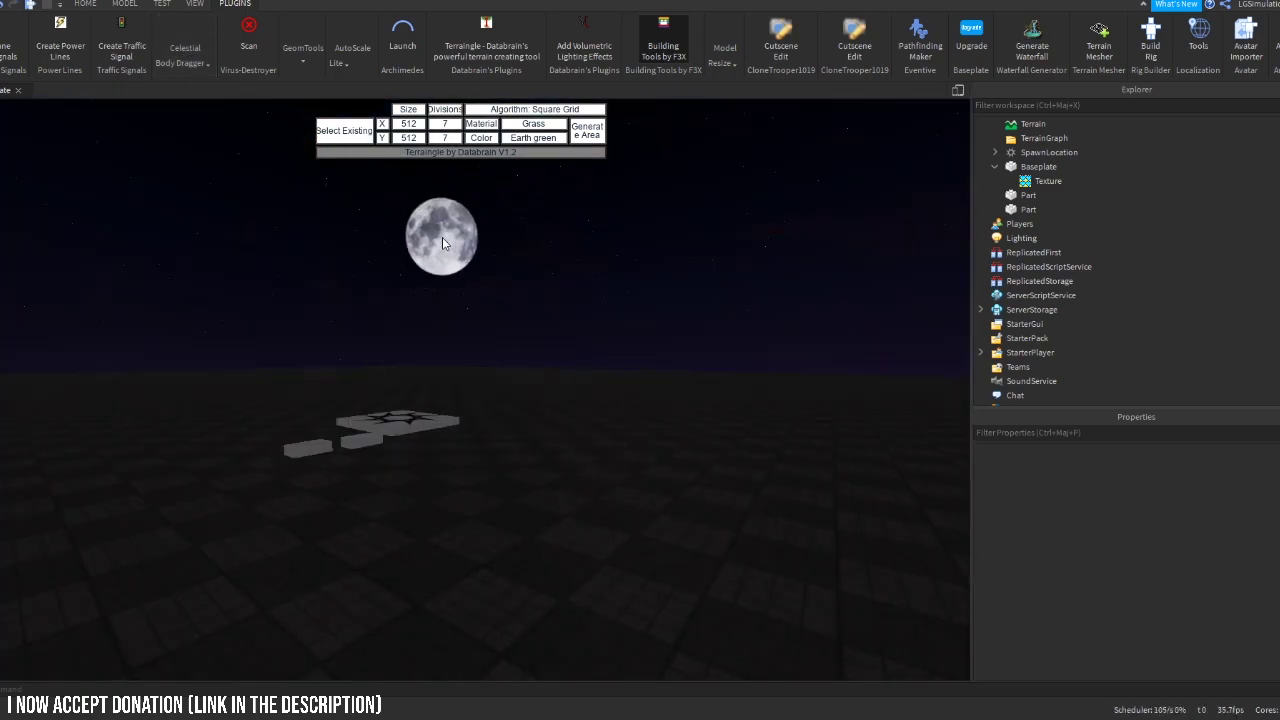
right_drag(443, 240, 443, 170)
drag(439, 282, 428, 325)
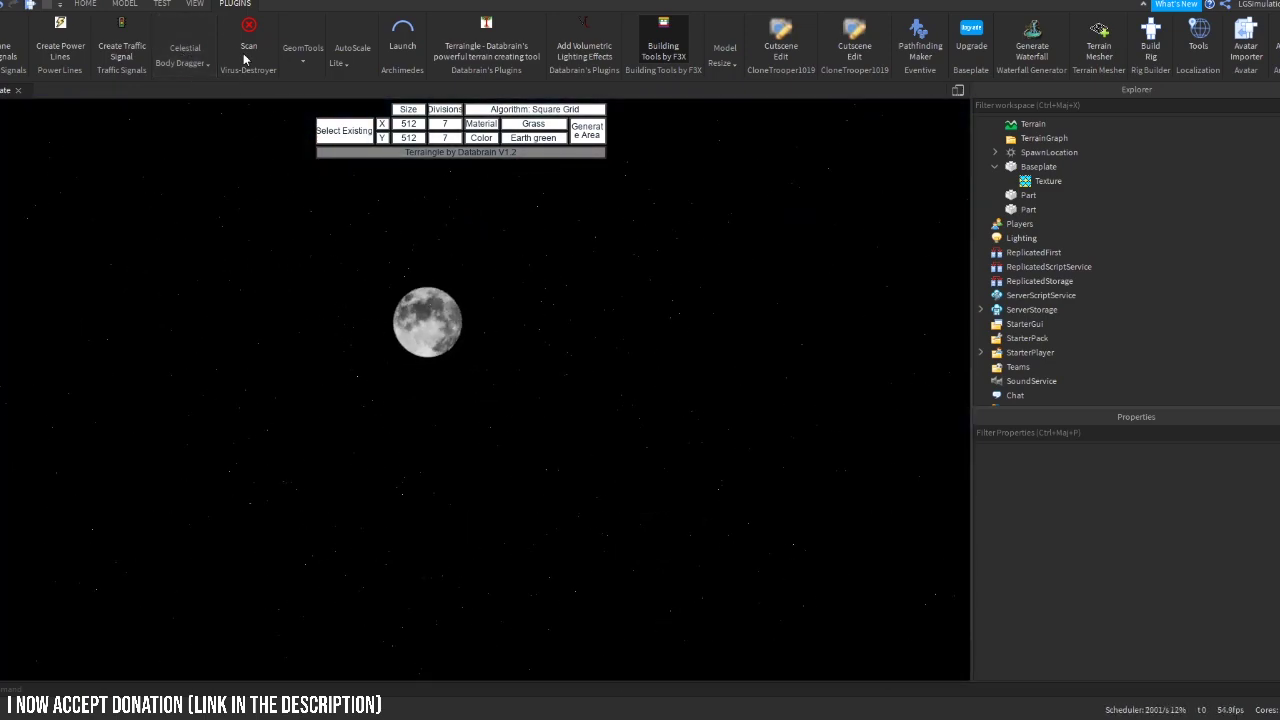
- Turn the sky back to daytime and reposition the sun with the Celestial Body Dragger plugin
click(337, 64)
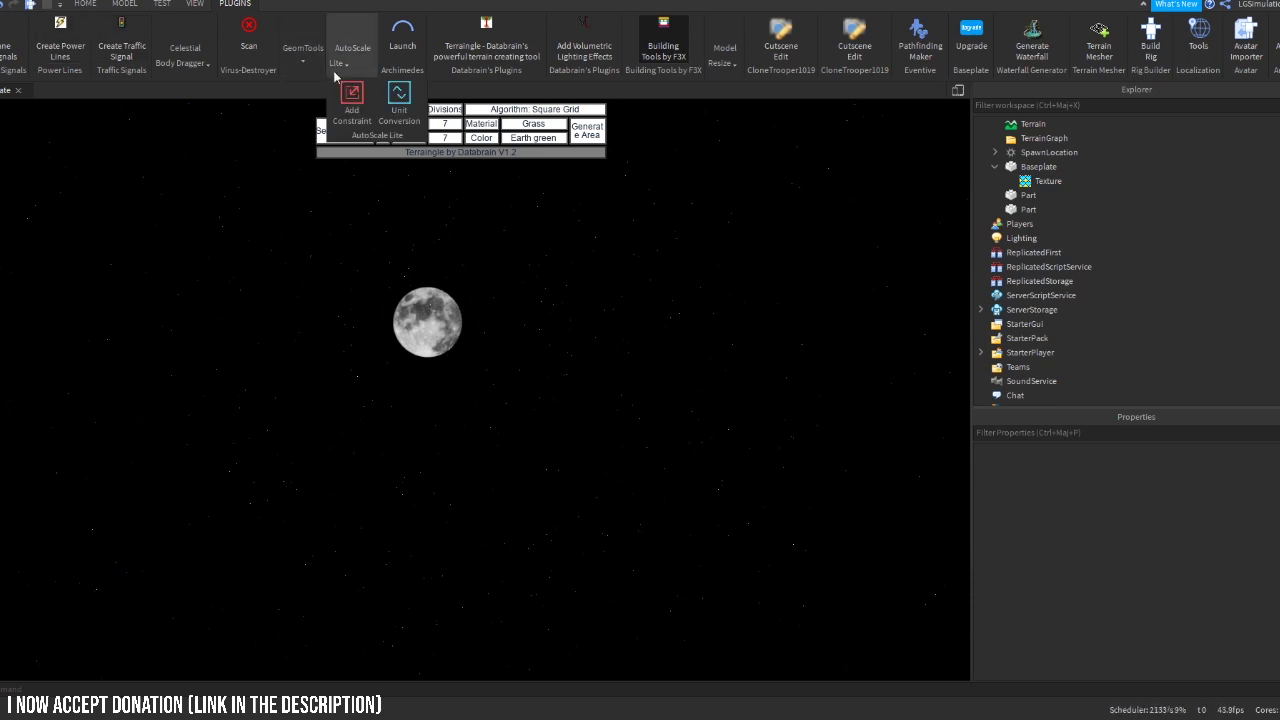
click(190, 50)
drag(211, 106, 516, 222)
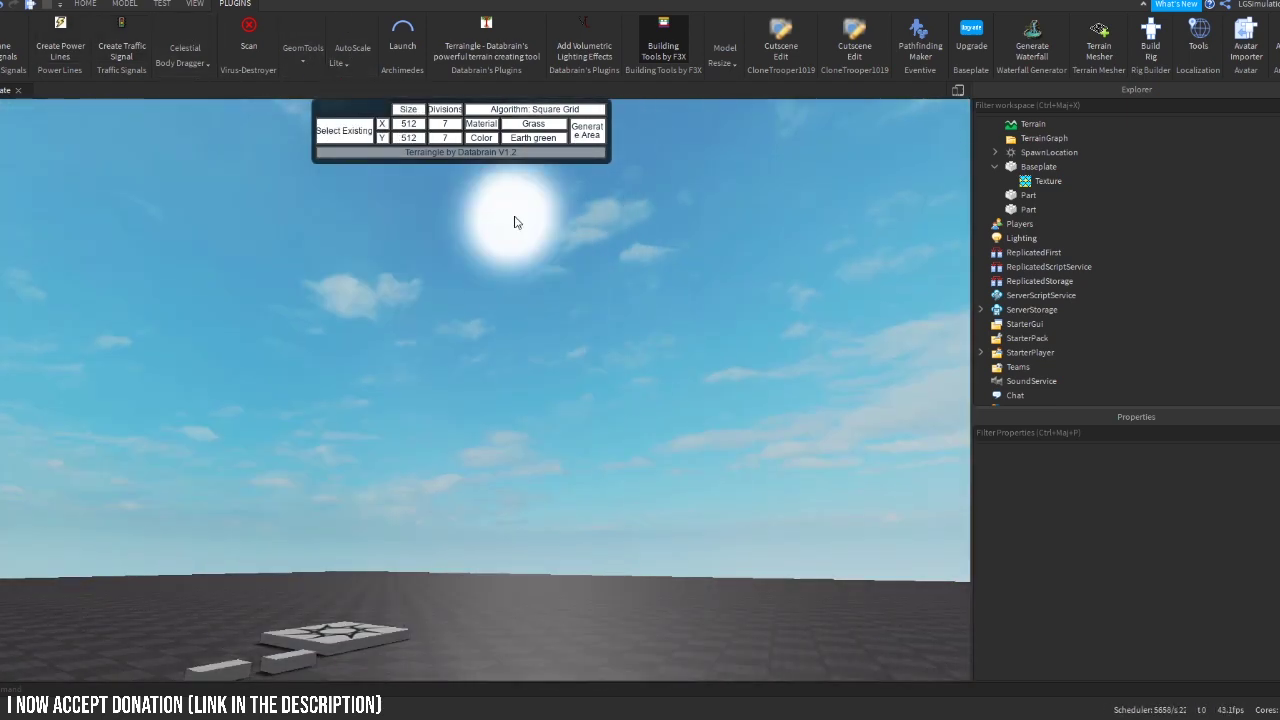
- Start a traffic signal setup on the baseplate with 3 Directions and set the way each direction faces
right_drag(253, 262, 236, 222)
scroll(253, 262, down, 3)
click(128, 30)
click(478, 365)
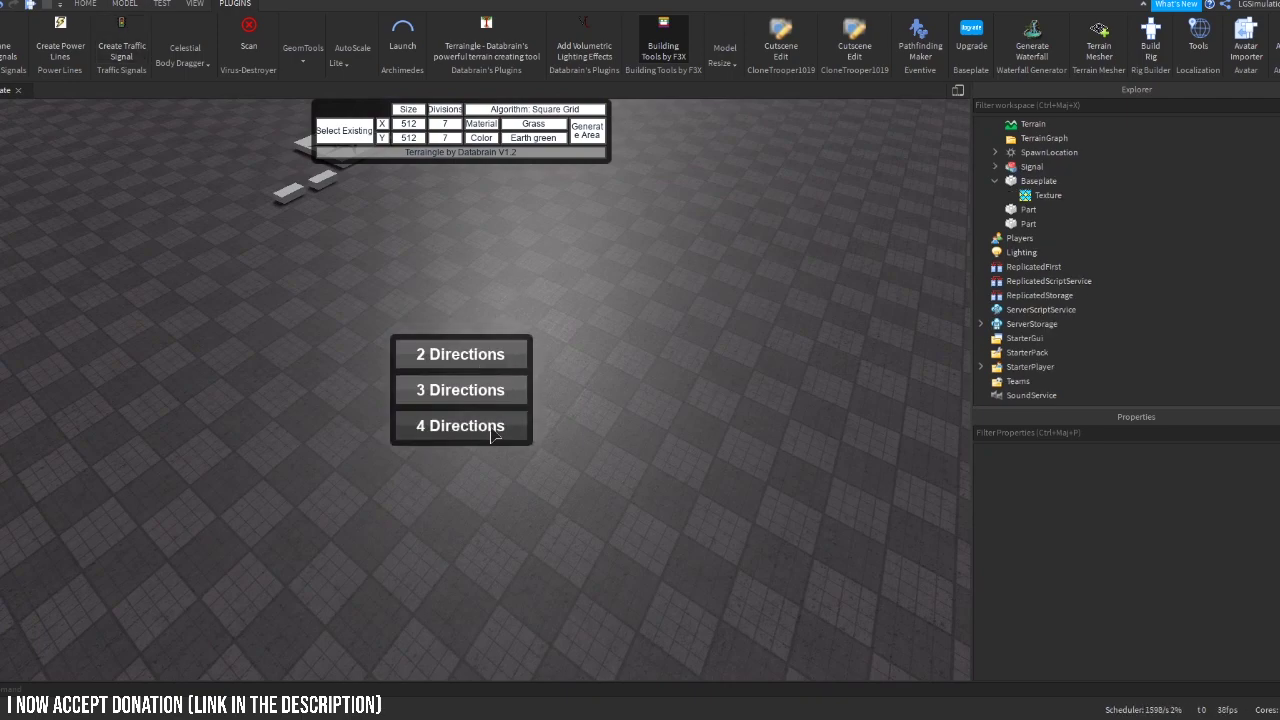
click(459, 384)
click(412, 622)
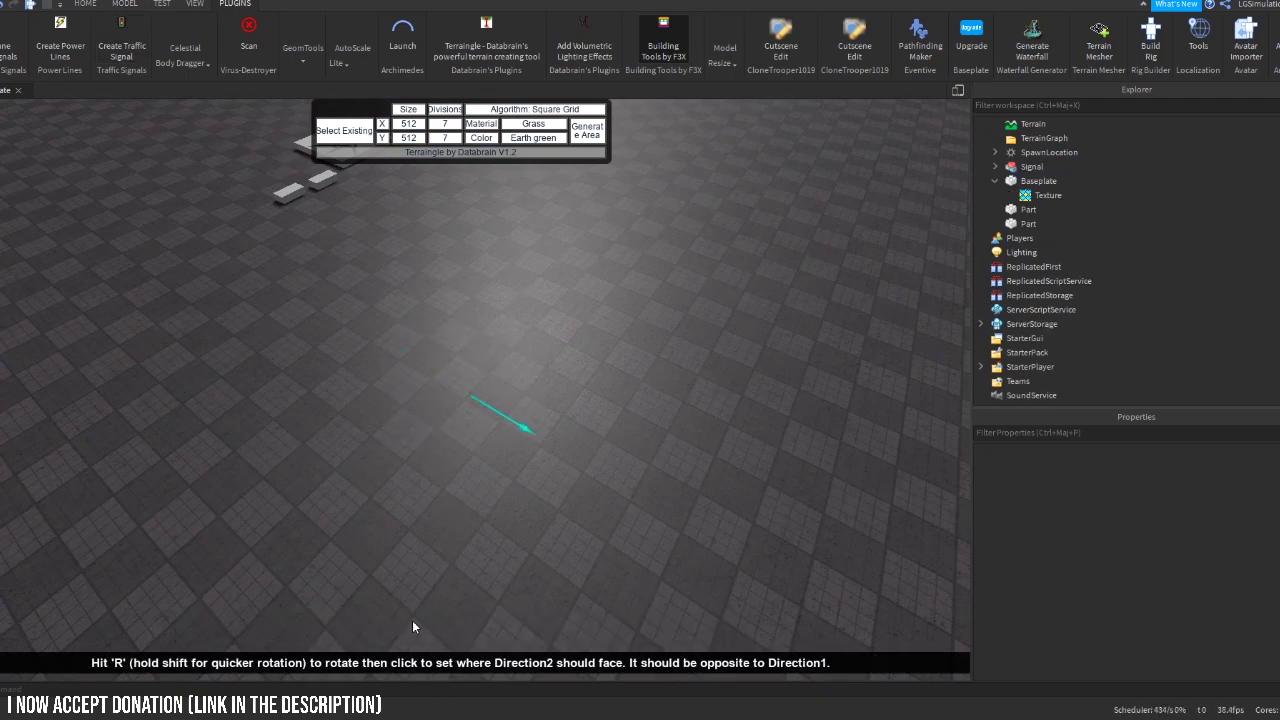
click(414, 622)
- Add a signal with the default type and style to Direction 1, place it on the baseplate, and close the signal editor
click(291, 480)
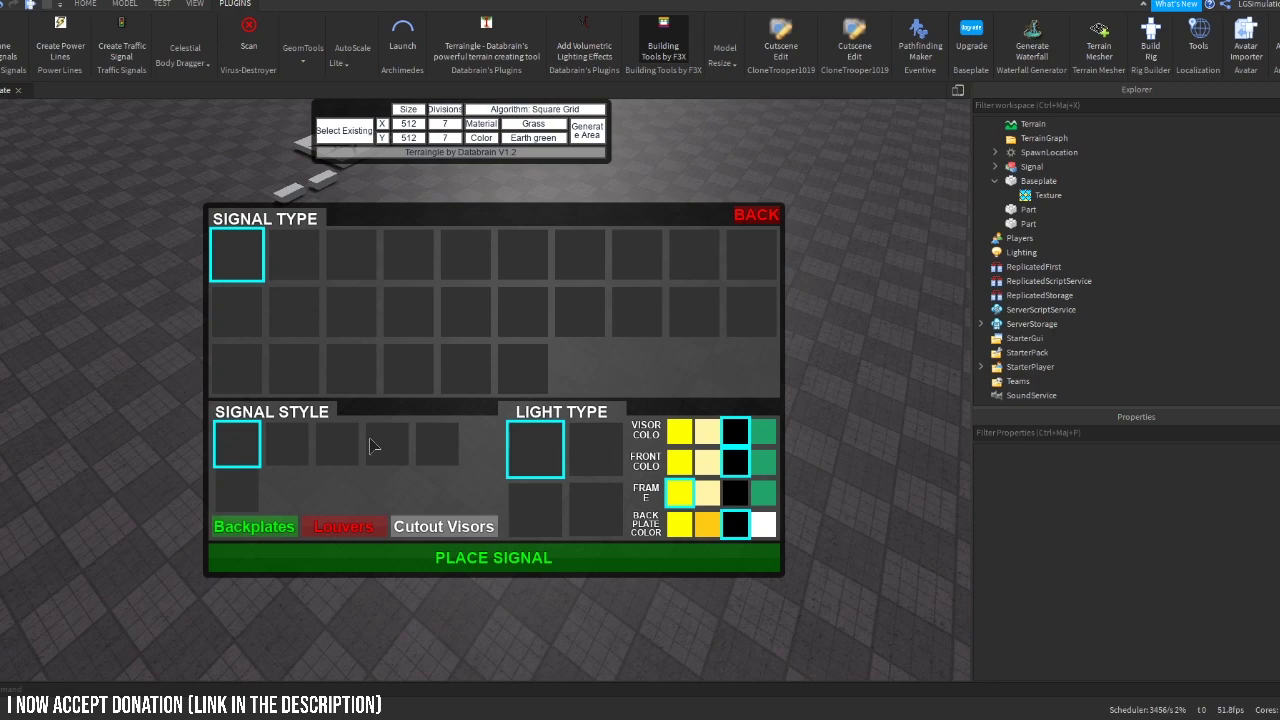
click(437, 558)
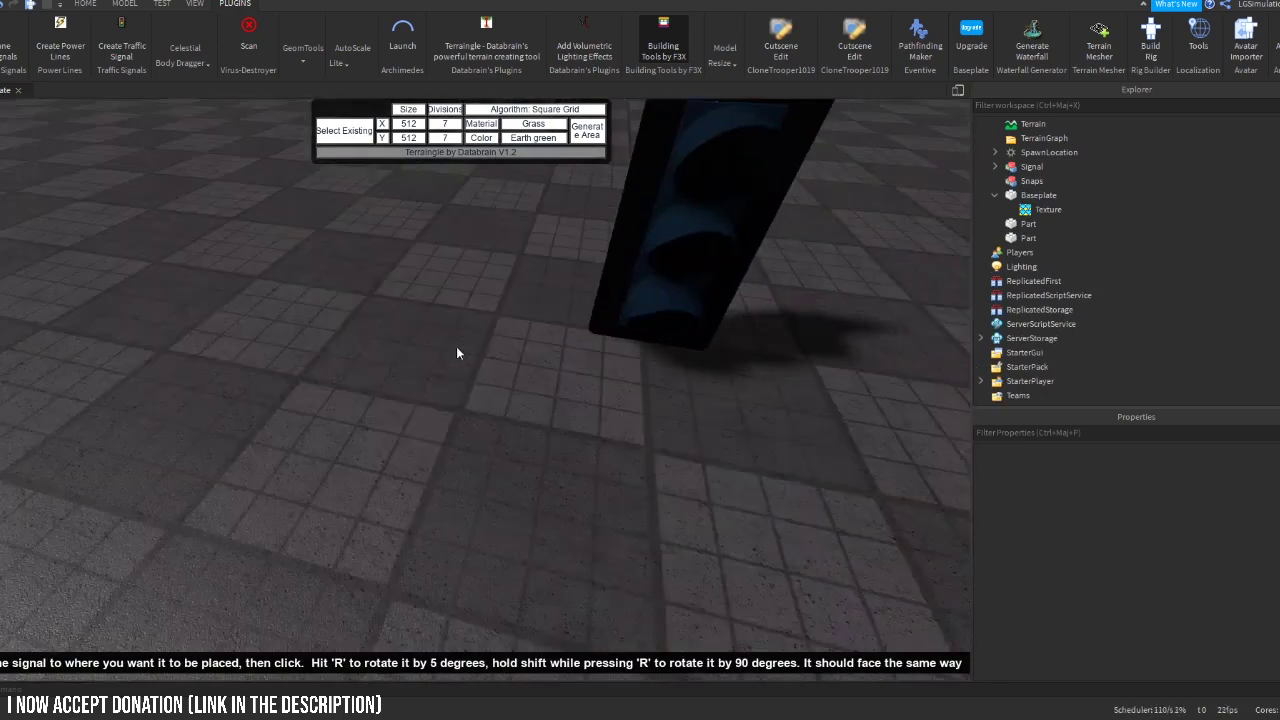
click(413, 351)
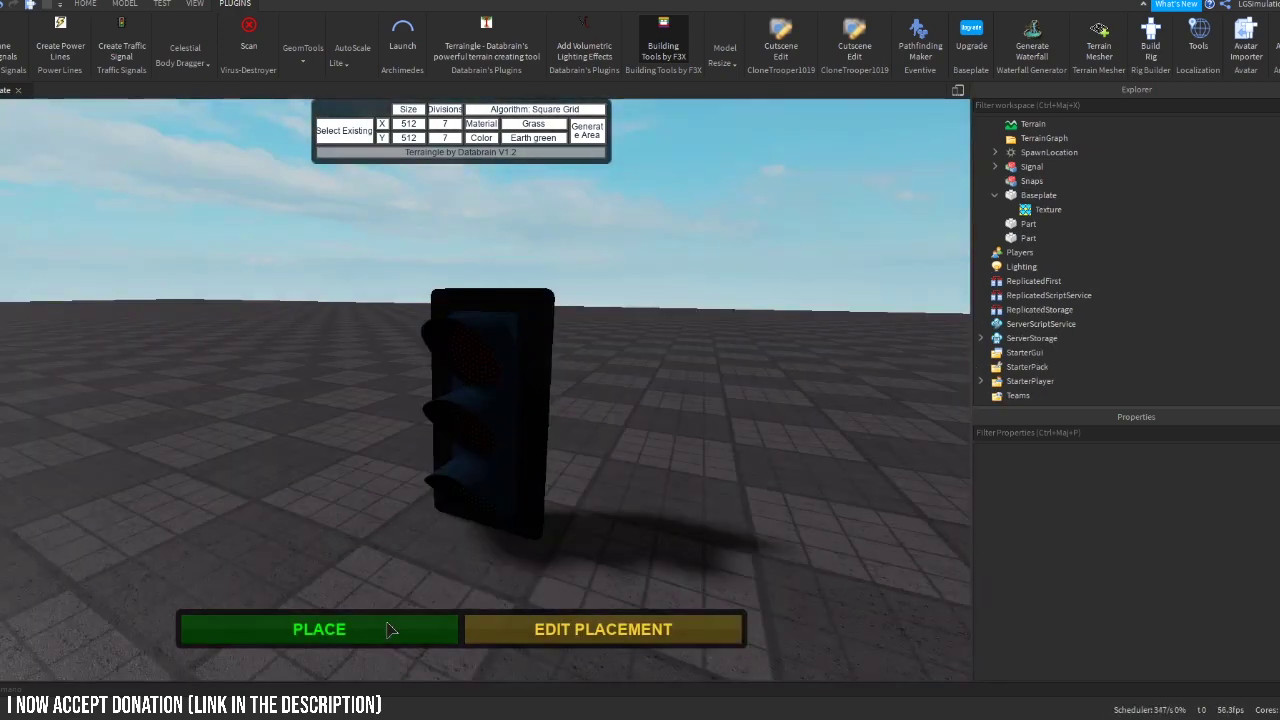
click(319, 629)
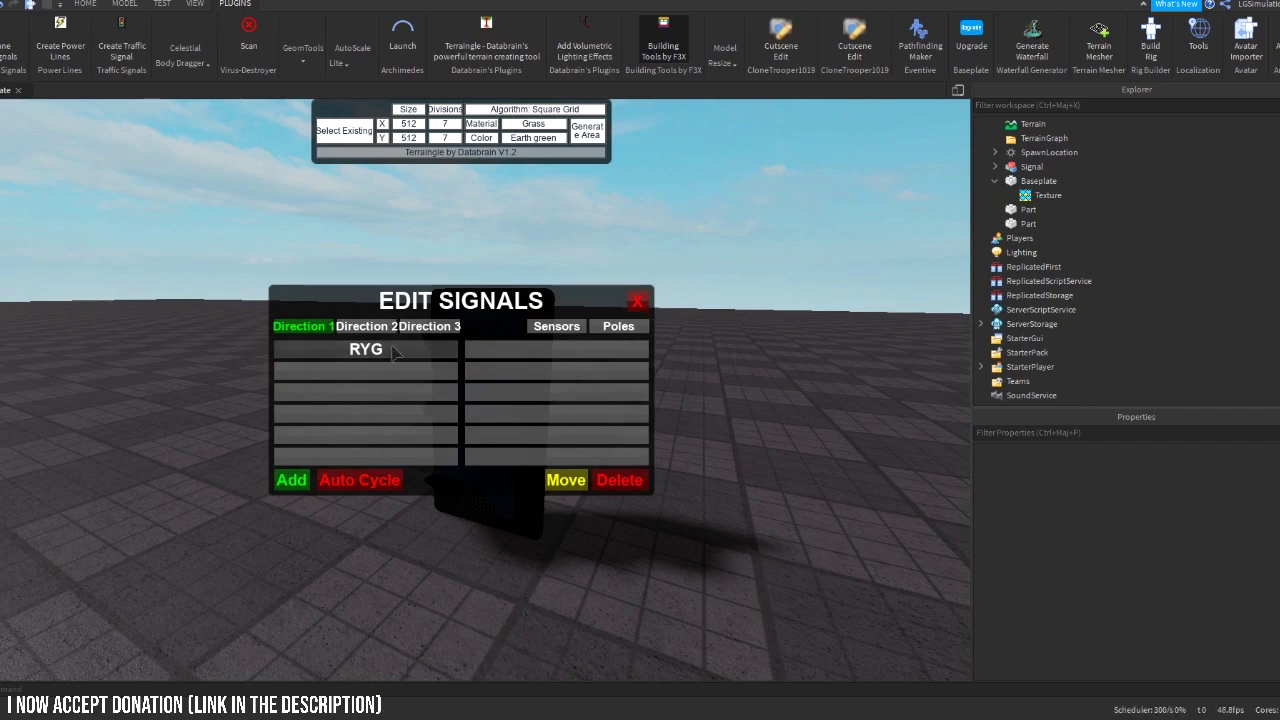
click(637, 300)
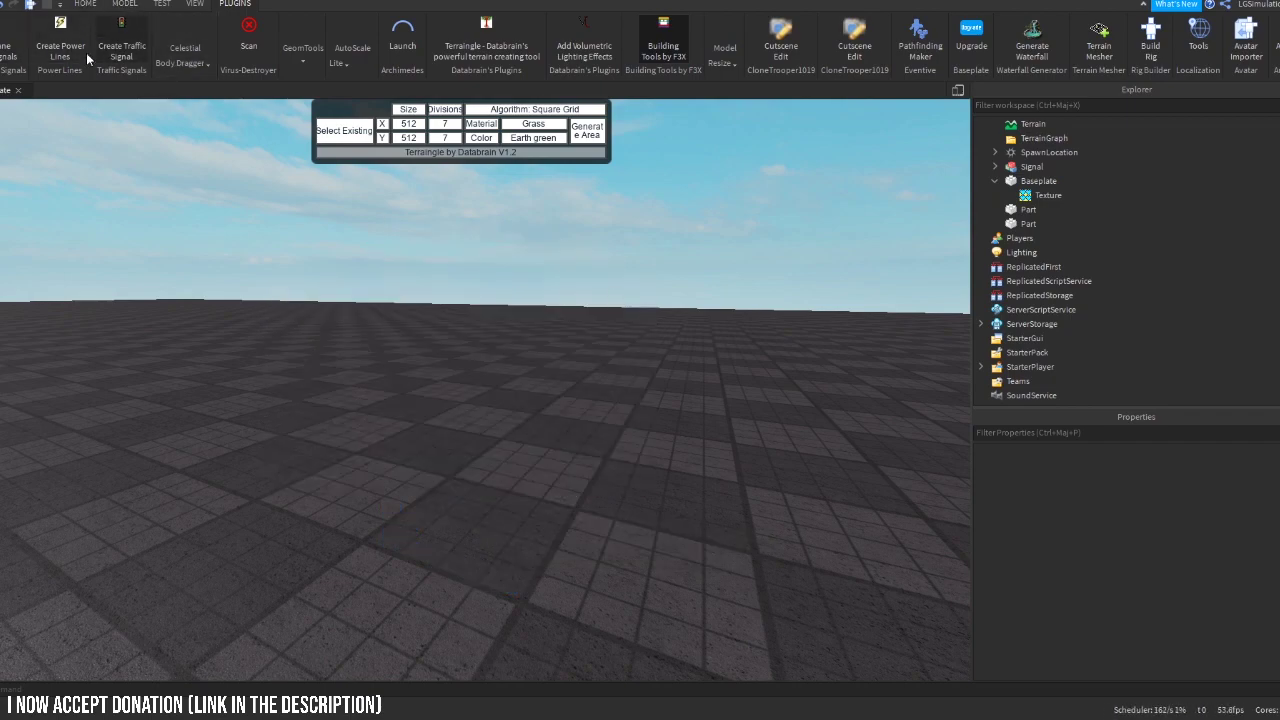
- Select the part farthest from the spawn location and open the Roundify plugin
scroll(418, 62, up, 6)
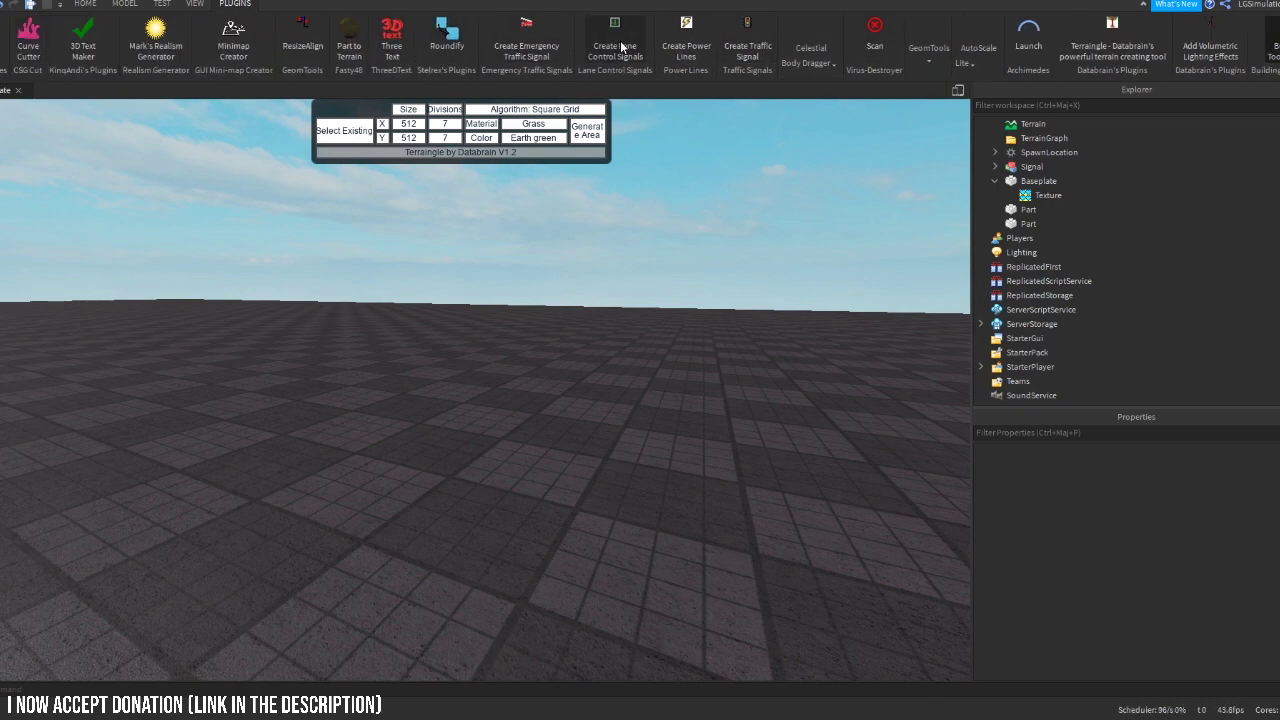
right_drag(553, 362, 508, 58)
right_drag(456, 341, 545, 341)
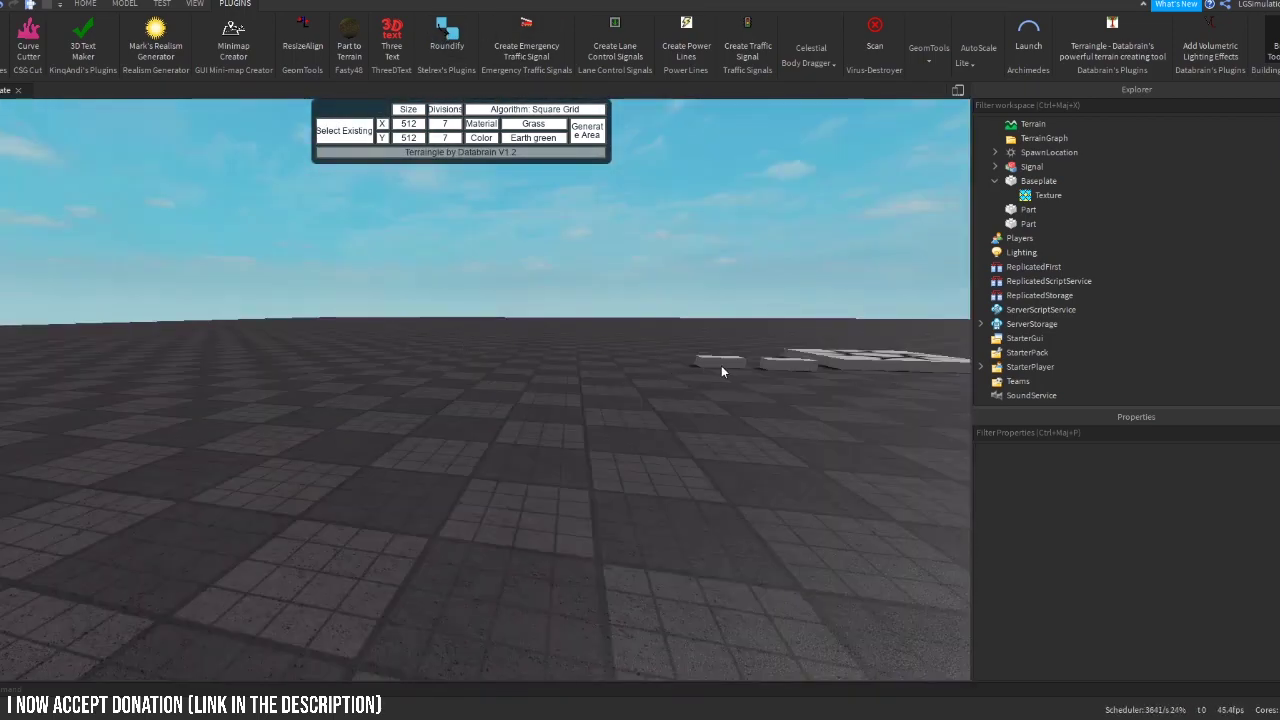
key(d)
key(w)
right_drag(618, 368, 618, 470)
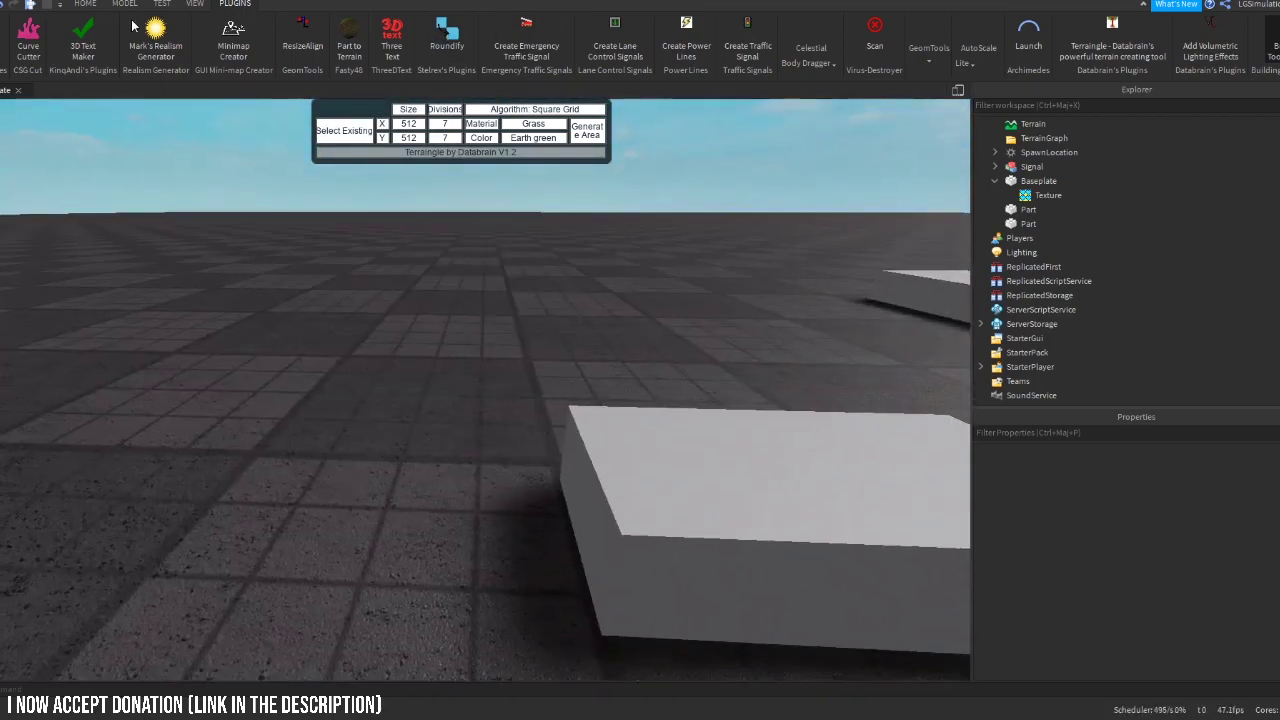
key(s)
click(95, 5)
click(343, 443)
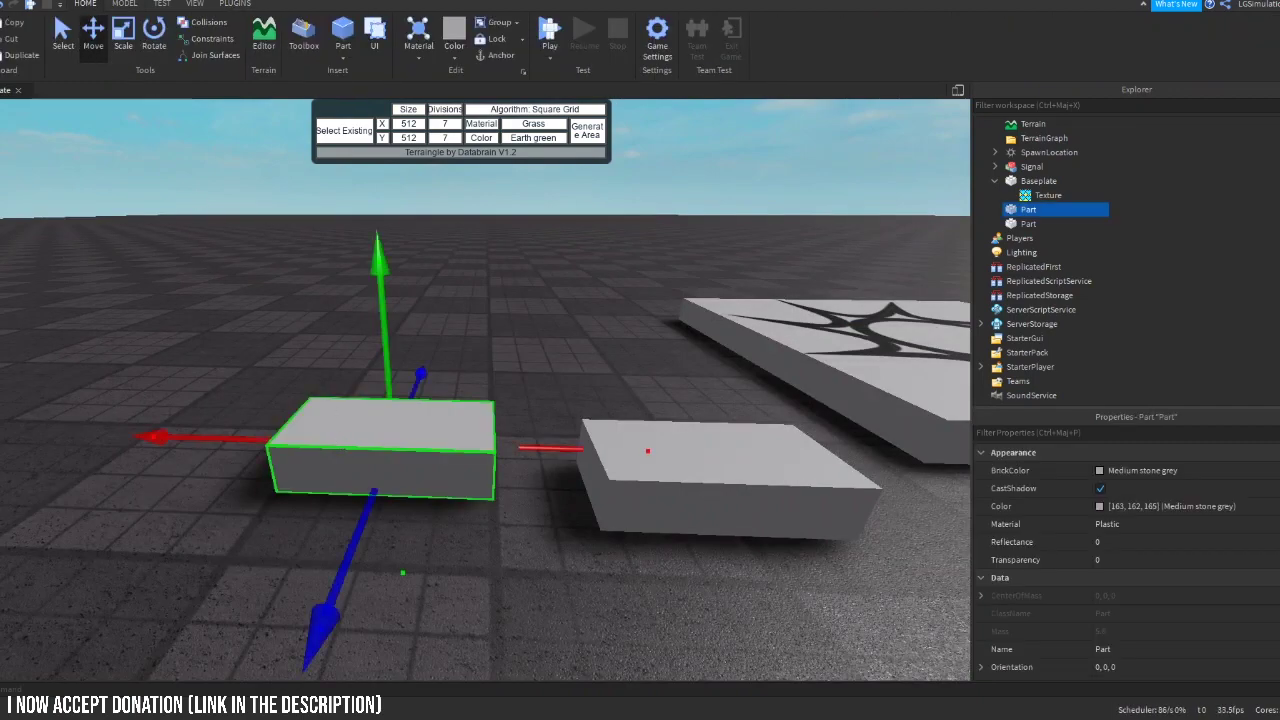
click(235, 3)
click(447, 38)
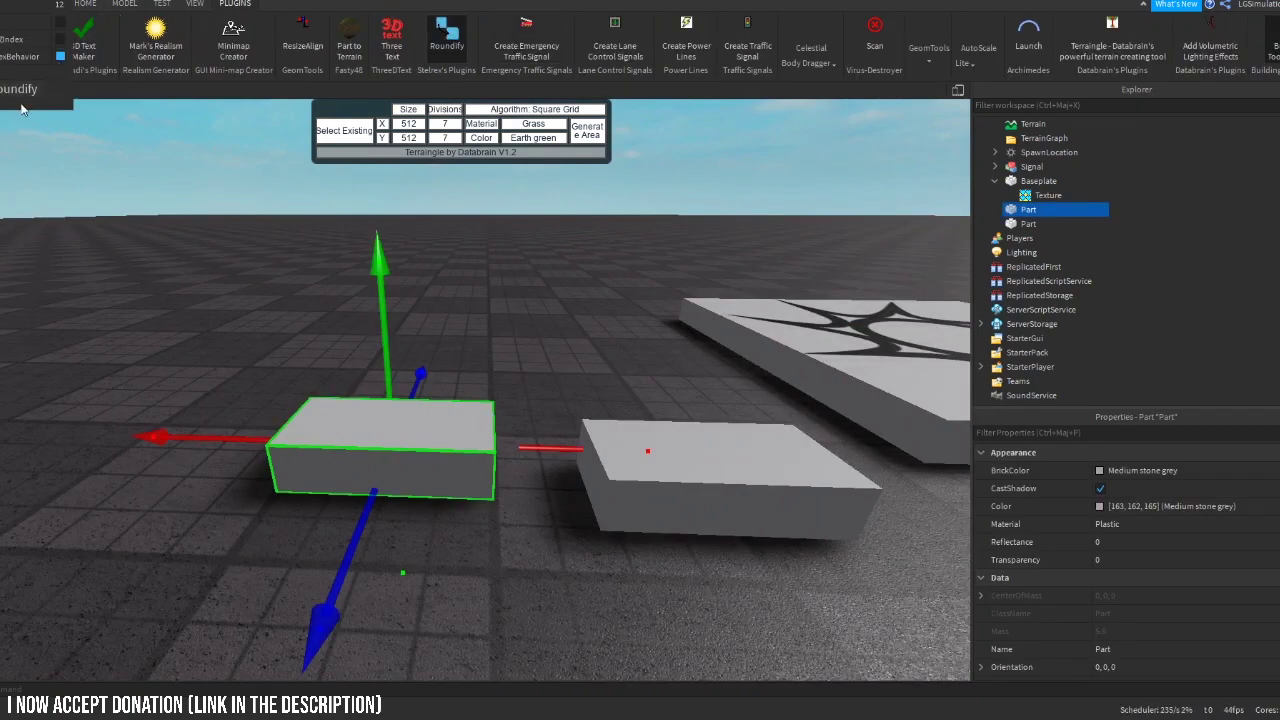
- Try to apply Roundify to the selected part with the plugin's options enabled, and dismiss its instructions
scroll(428, 304, up, 5)
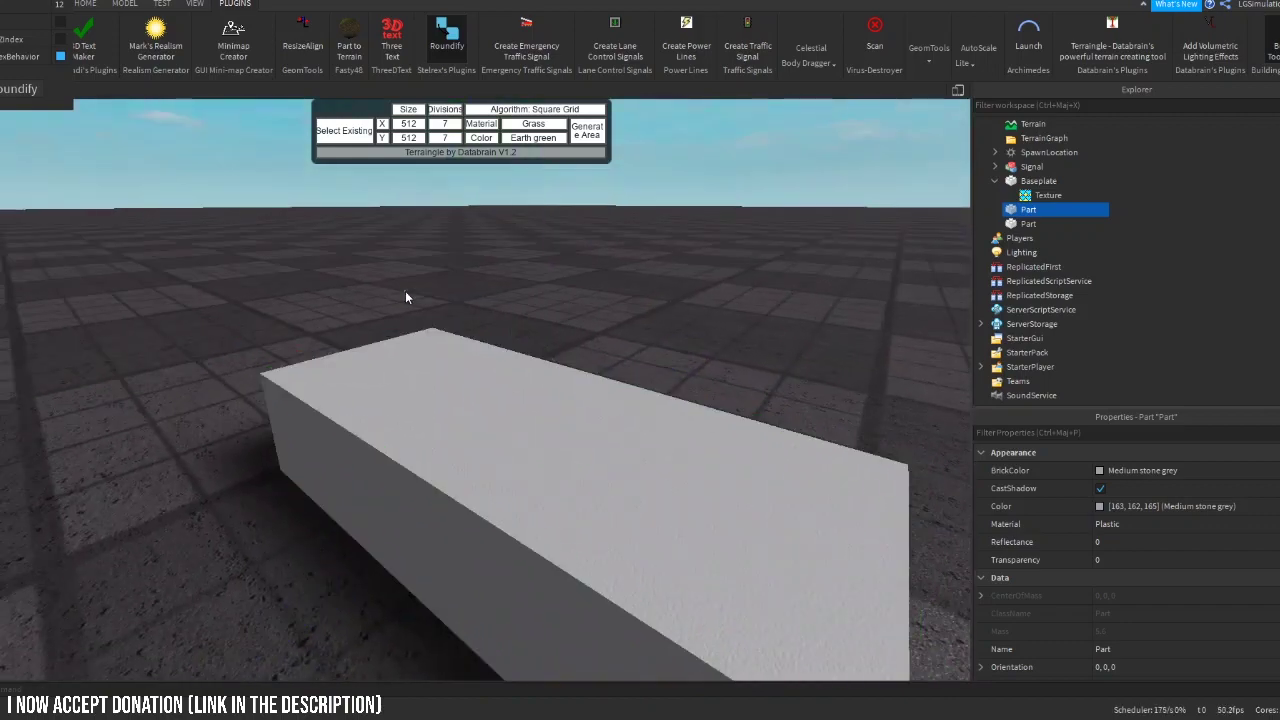
click(405, 292)
right_drag(426, 250, 426, 343)
click(426, 343)
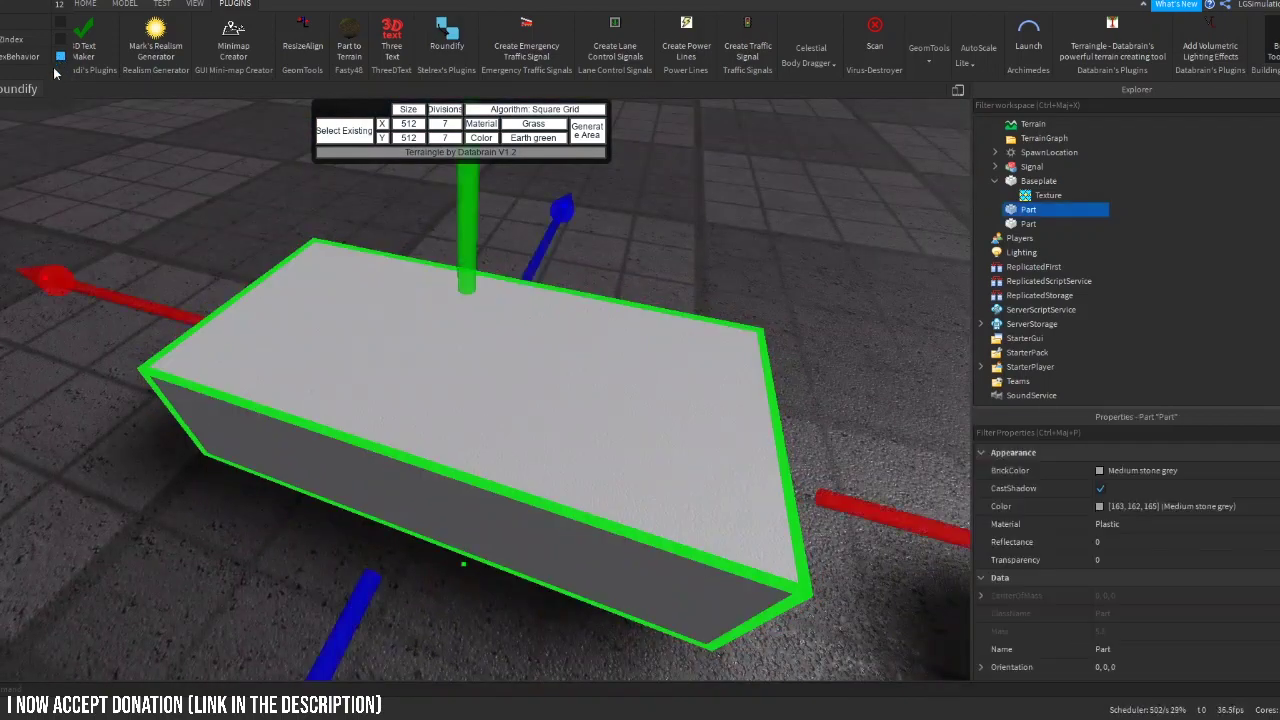
key(f)
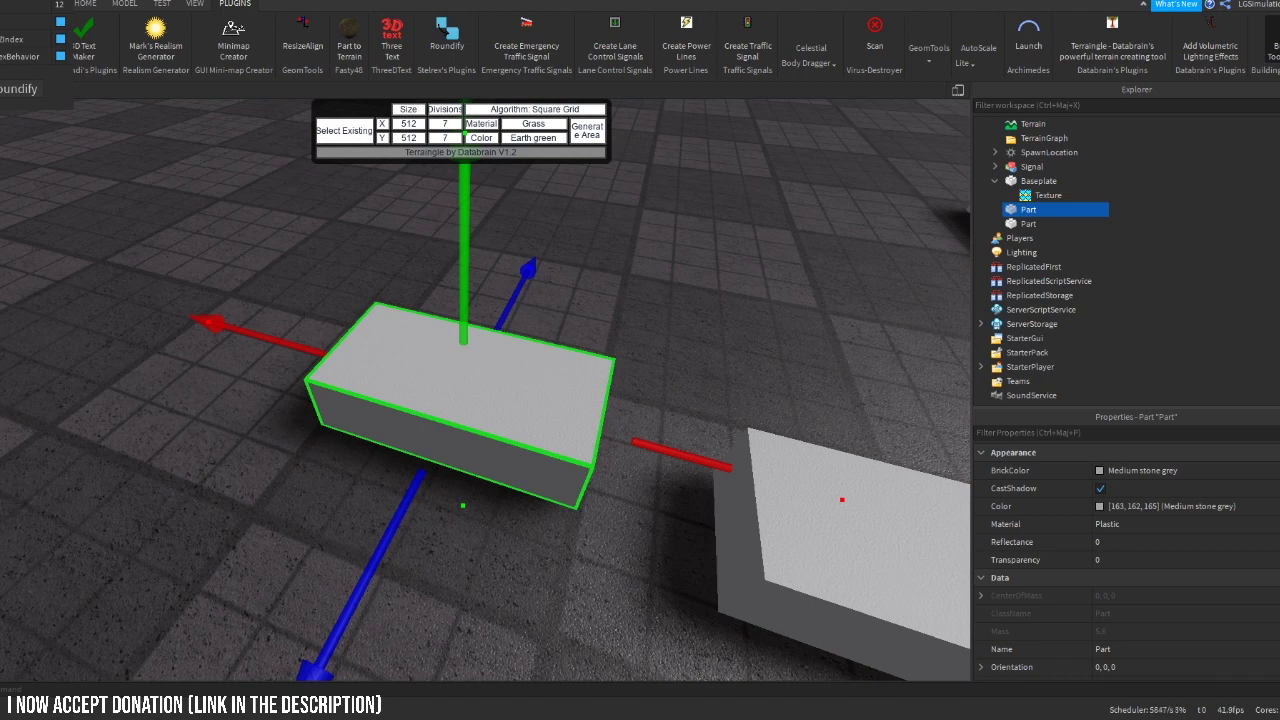
click(20, 88)
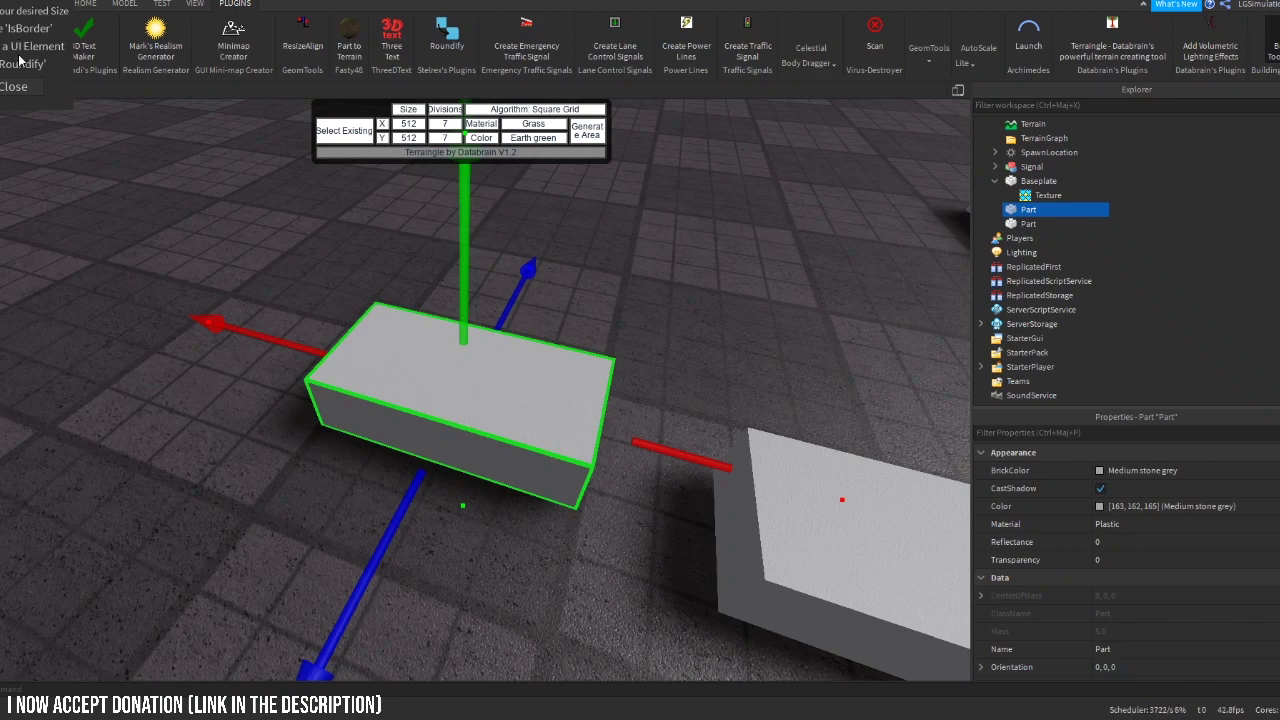
click(28, 89)
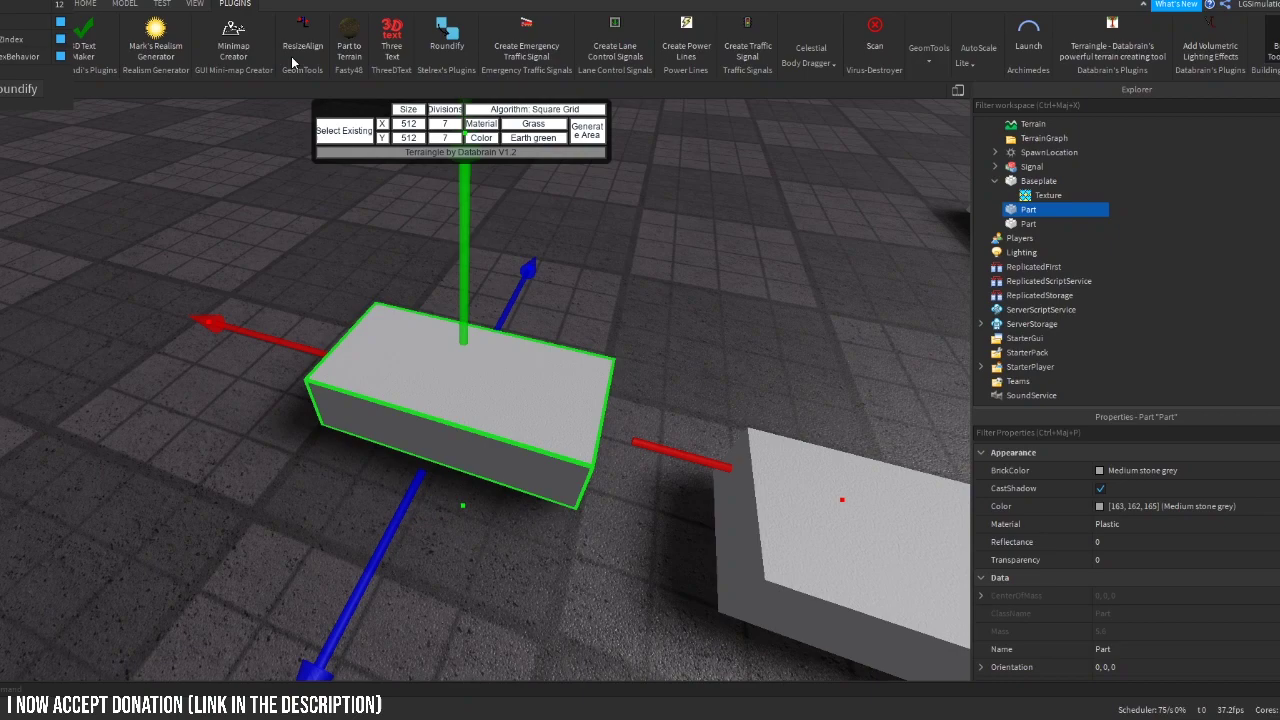
click(90, 38)
click(93, 37)
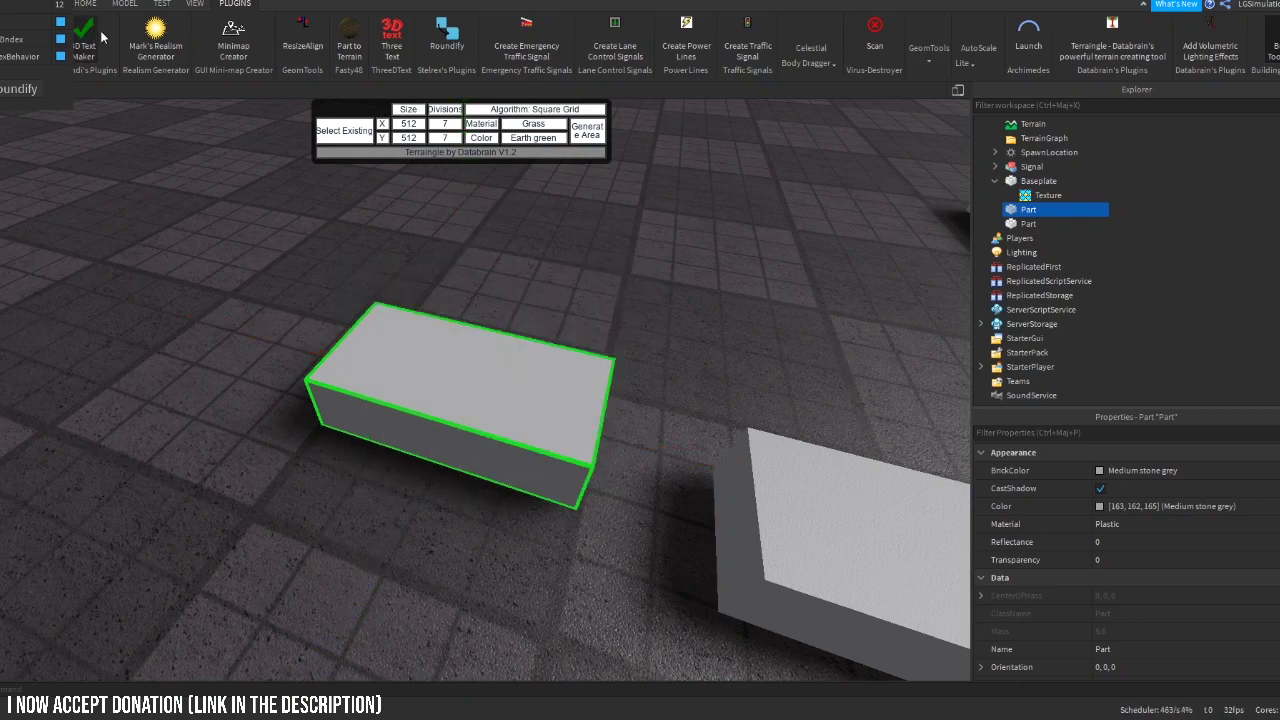
scroll(640, 45, right, 5)
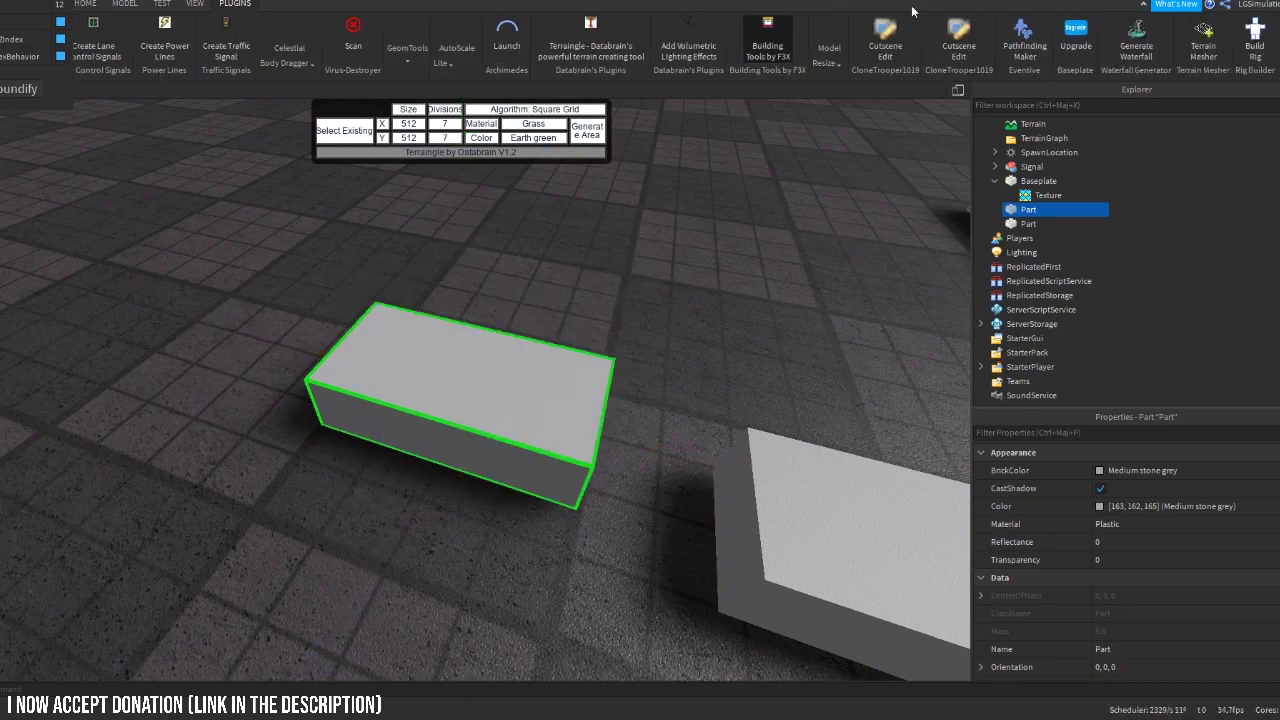
click(62, 3)
click(13, 87)
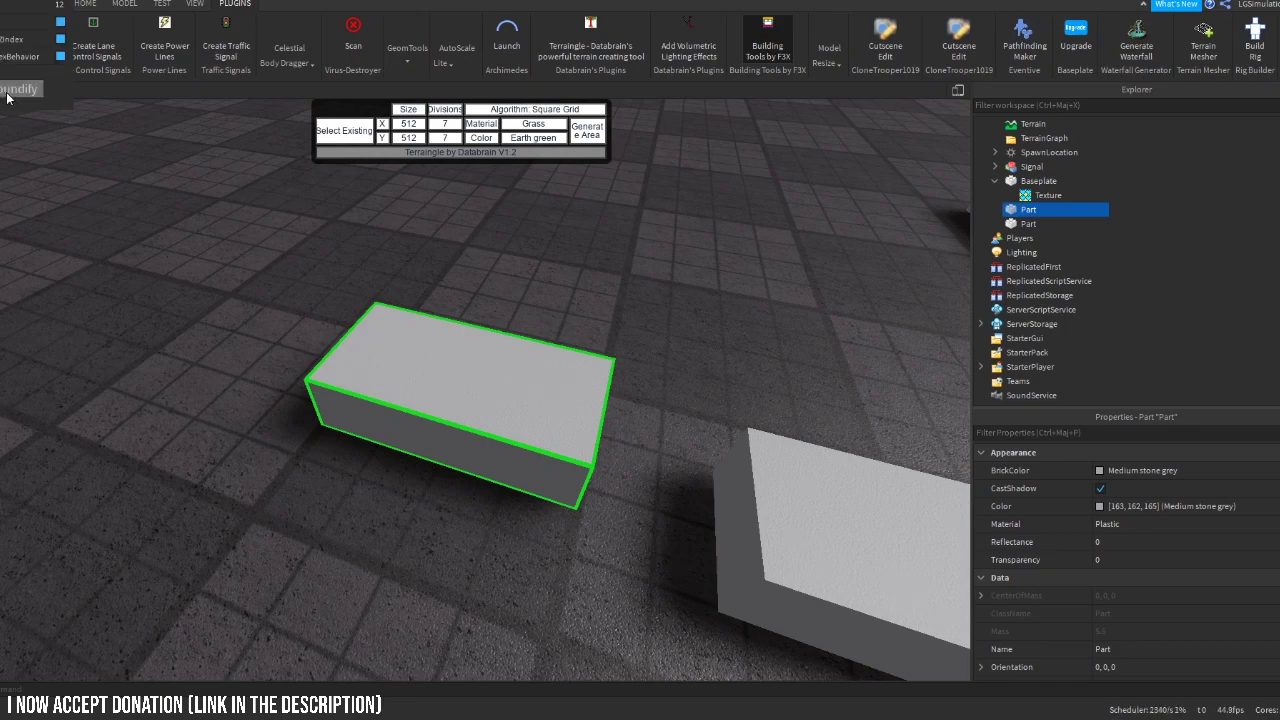
right_drag(290, 345, 310, 347)
scroll(310, 347, up, 3)
scroll(310, 347, down, 10)
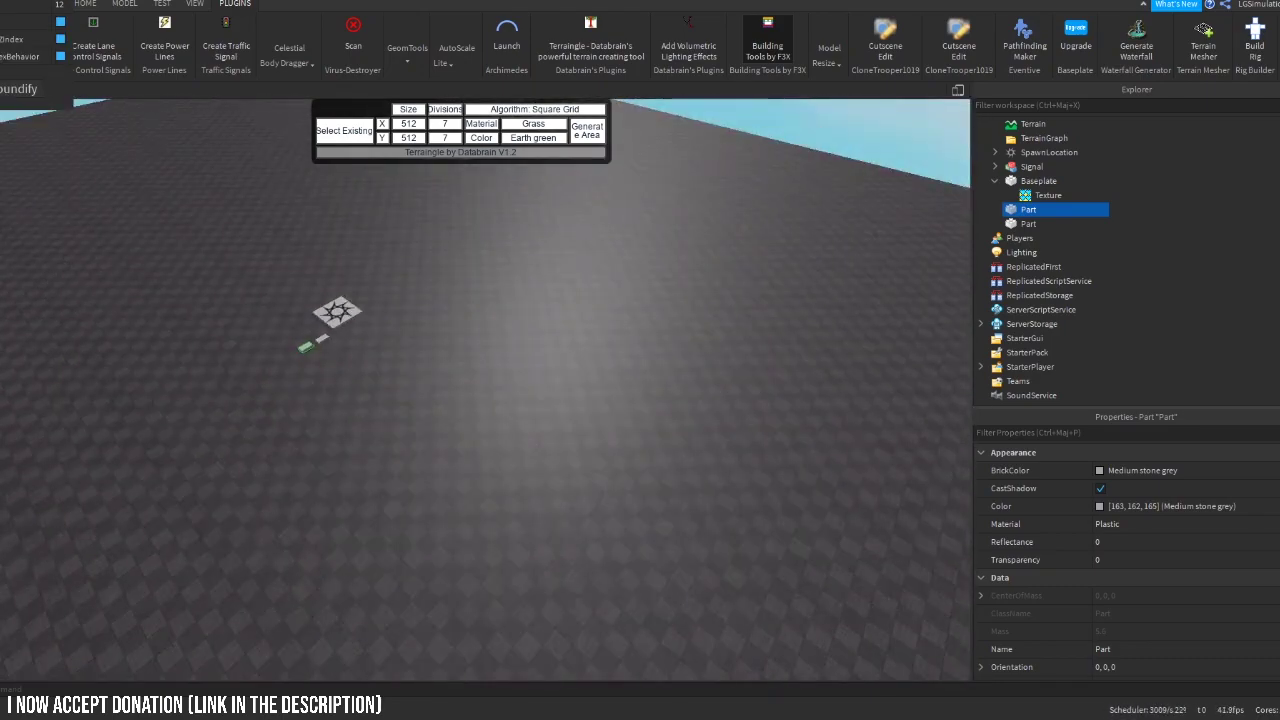
click(5, 88)
- Open the Toolbox and hide the Roundify panel
click(88, 4)
click(303, 35)
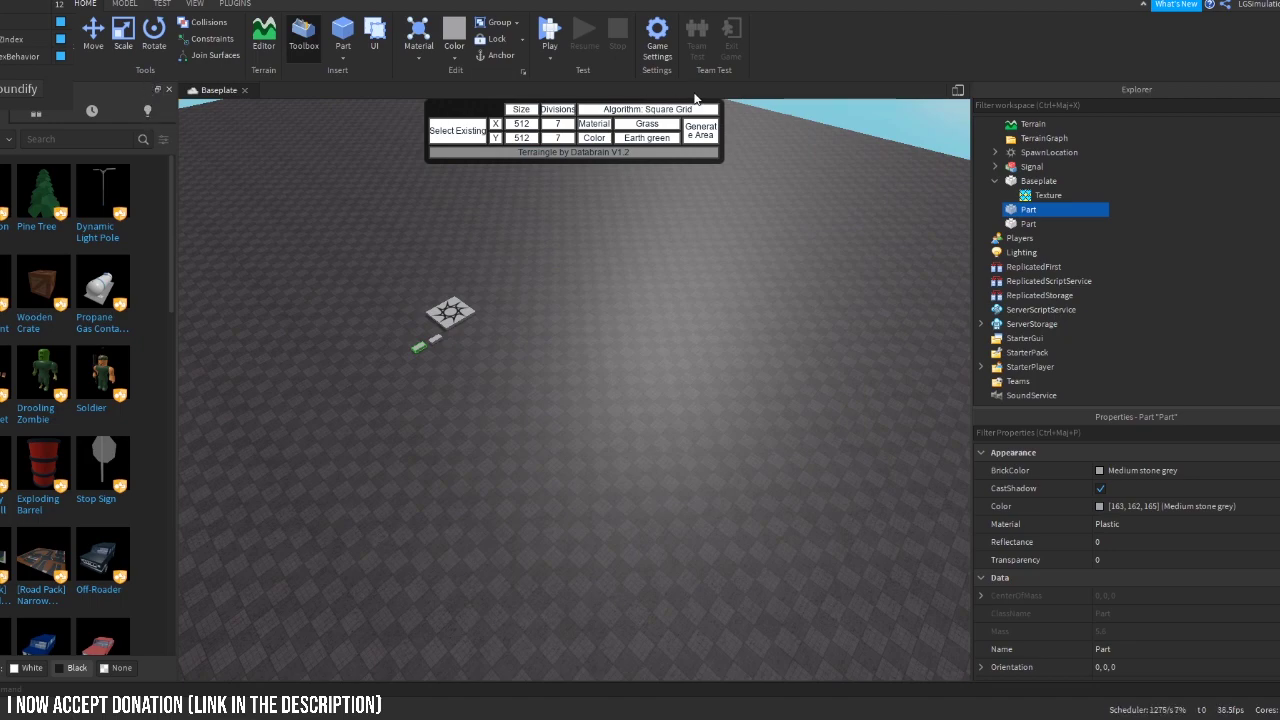
right_click(817, 39)
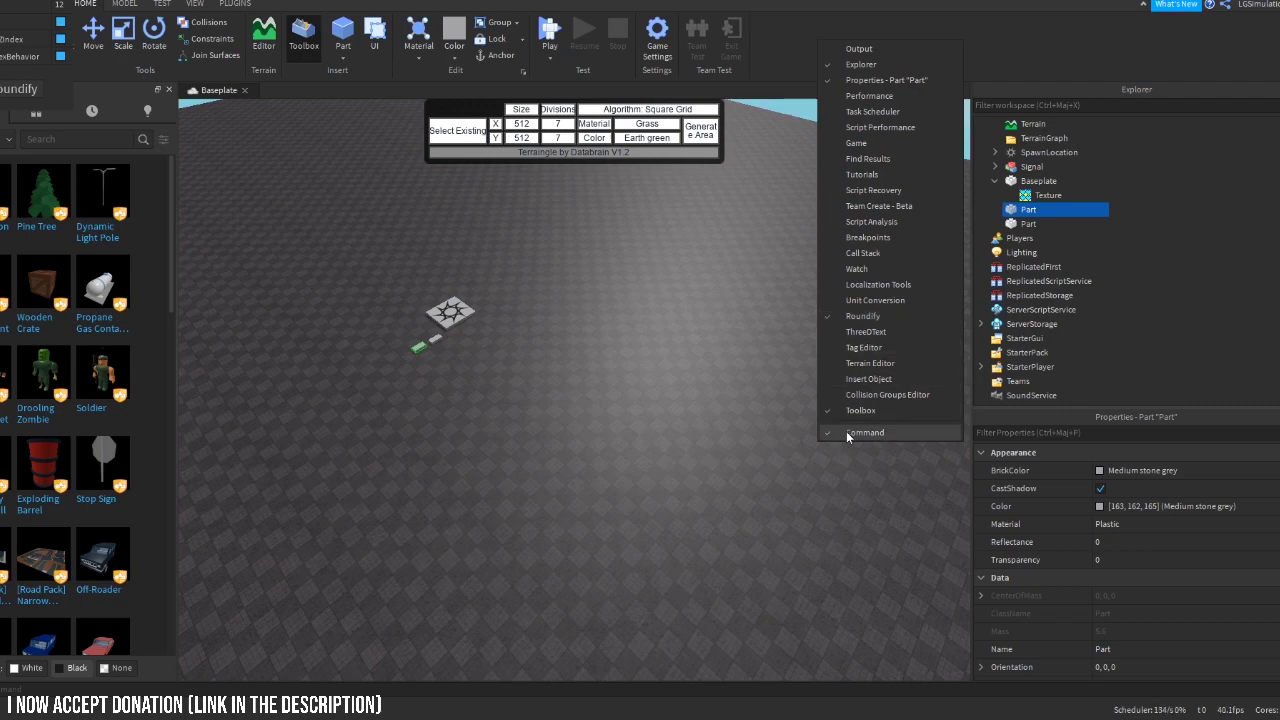
click(848, 316)
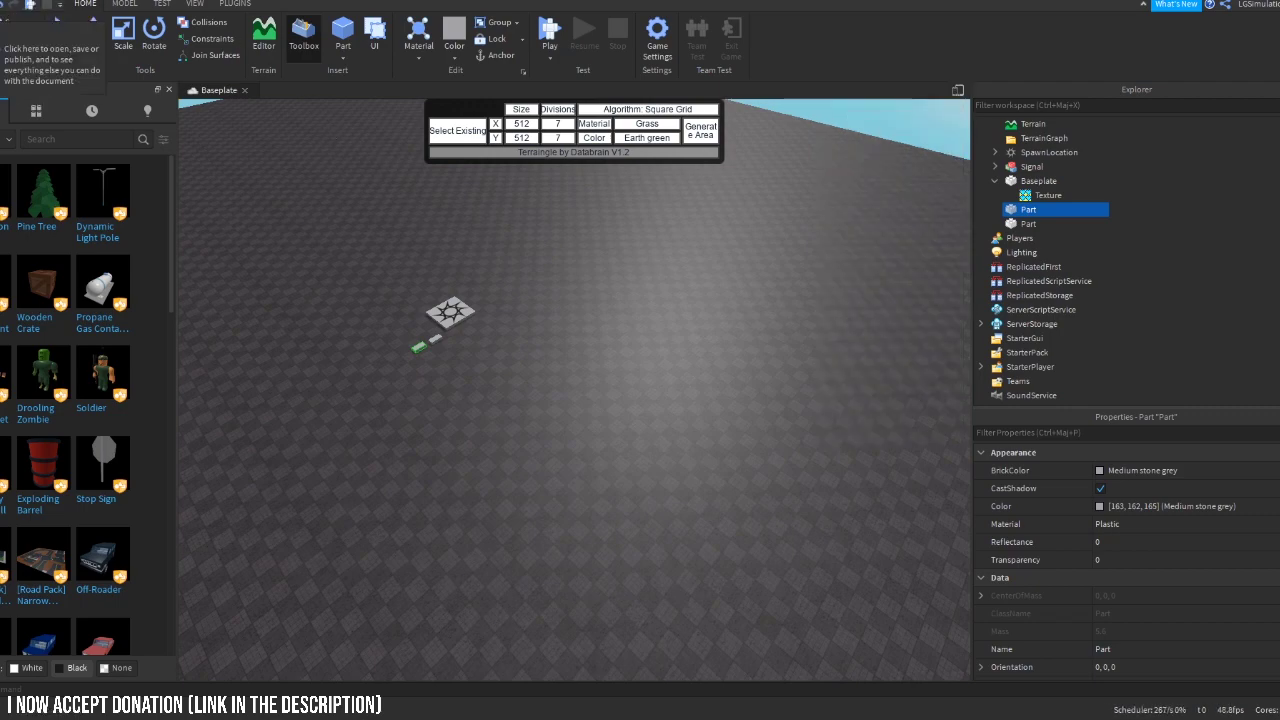
- Open the ThreeDText plugin, view its Draw/Edit instructions, and close it
click(235, 3)
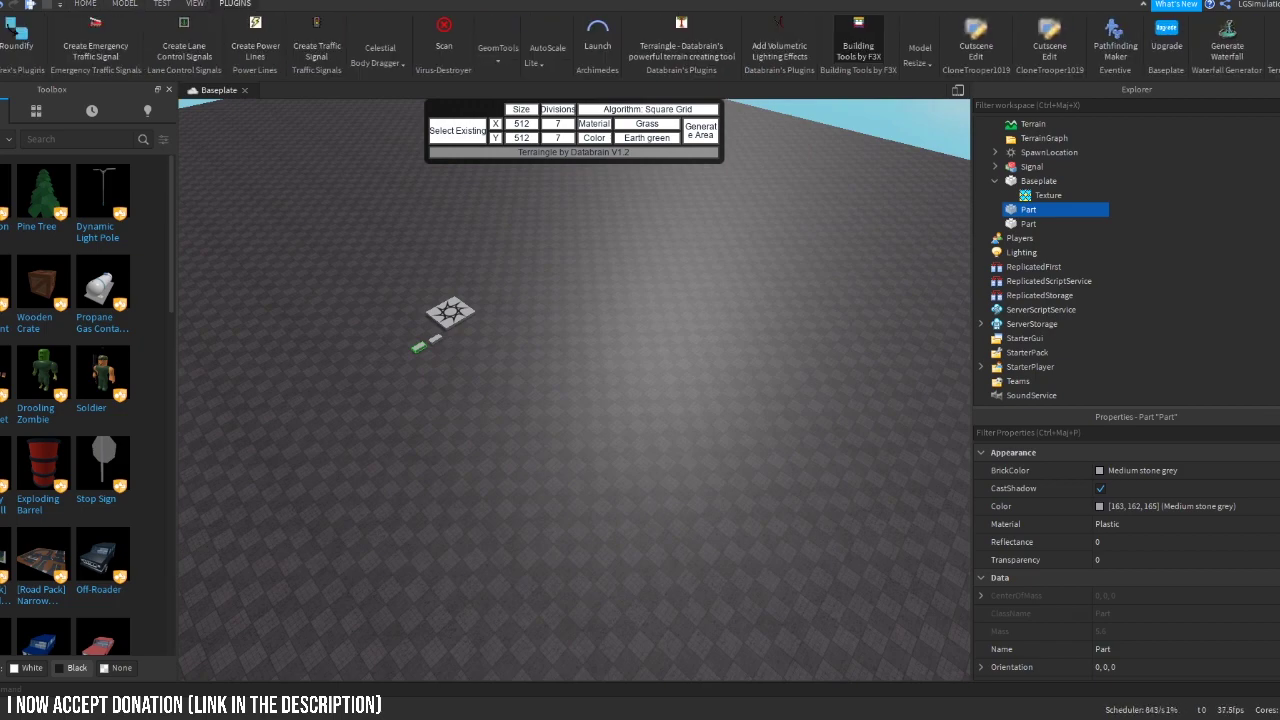
scroll(10, 45, up, 2)
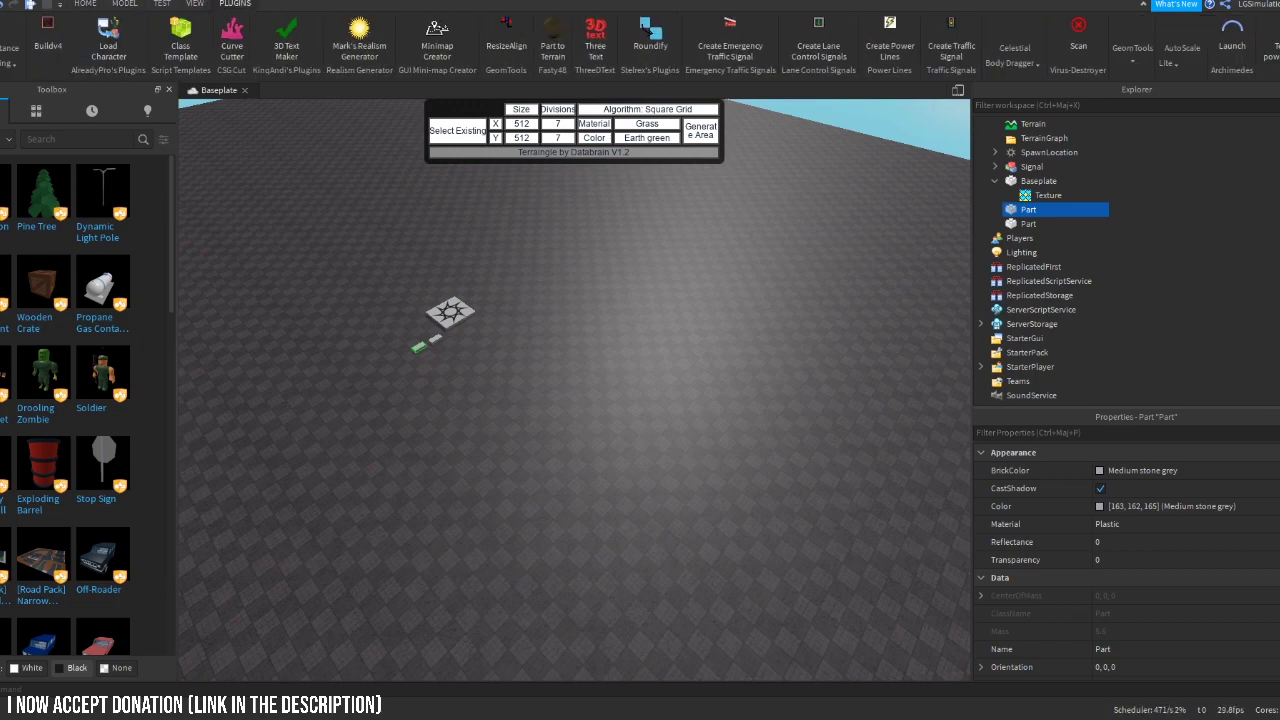
click(587, 48)
right_drag(521, 286, 570, 77)
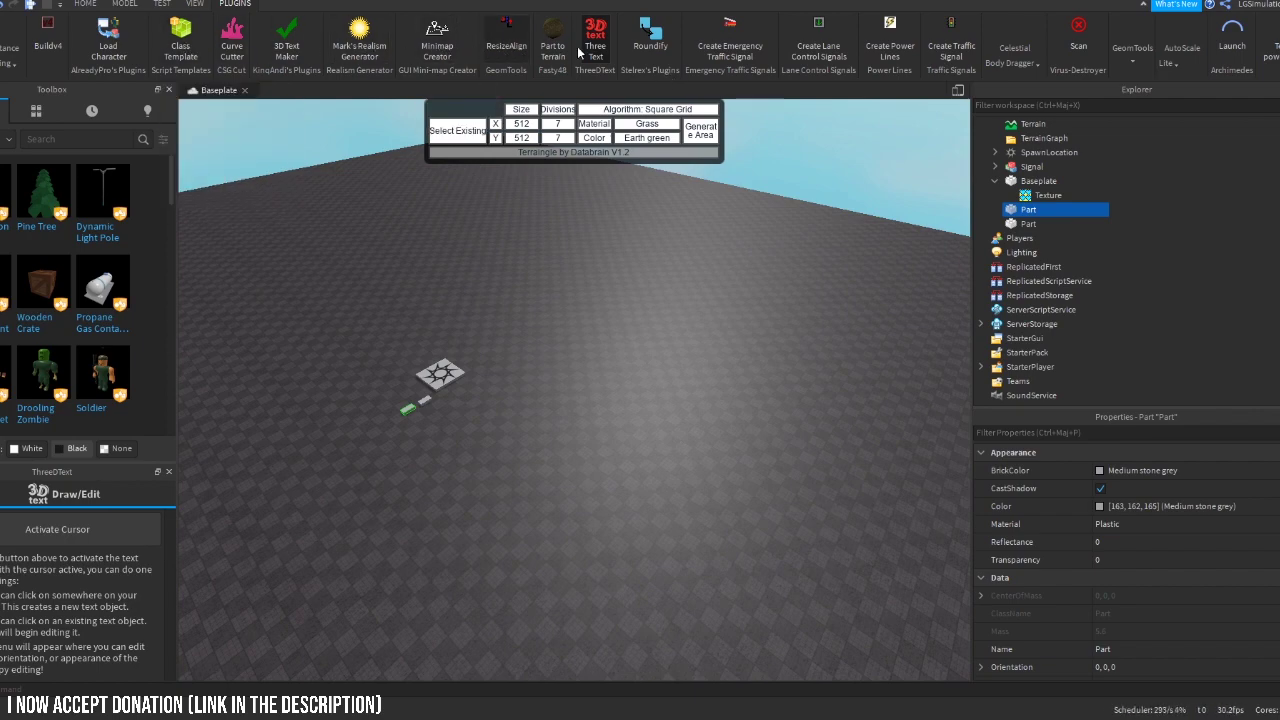
scroll(578, 52, right, 6)
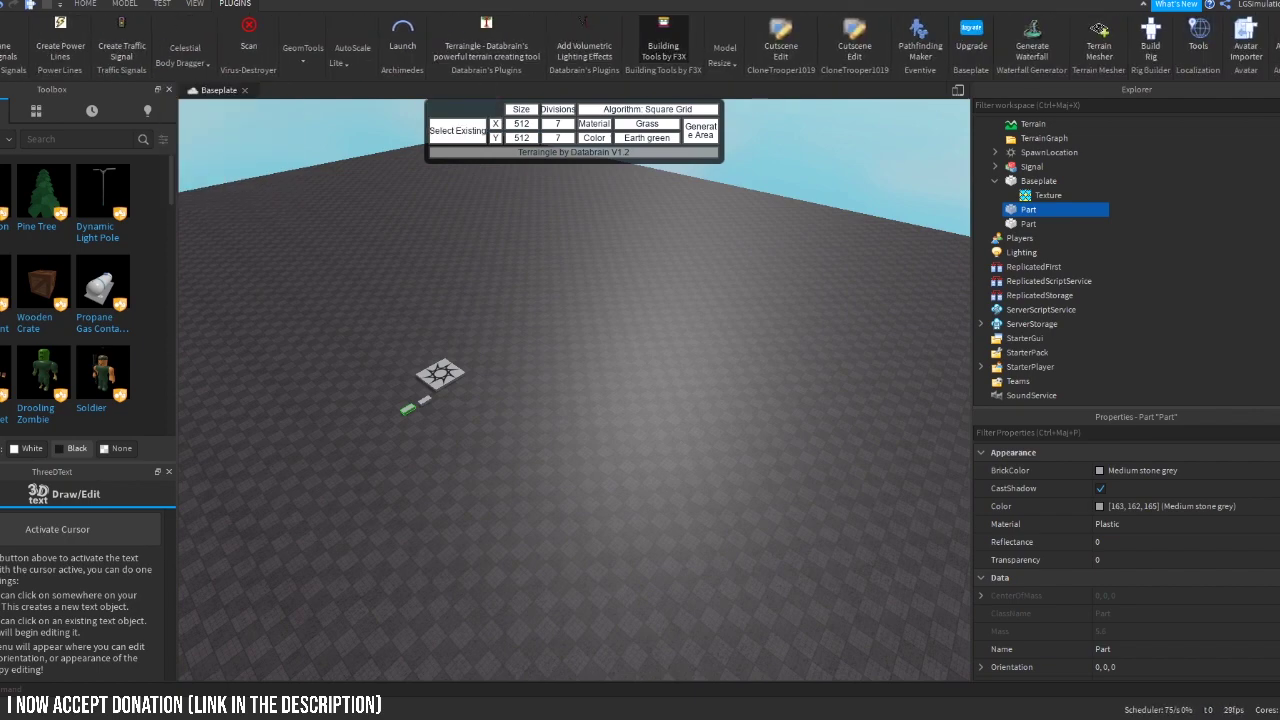
scroll(375, 52, left, 6)
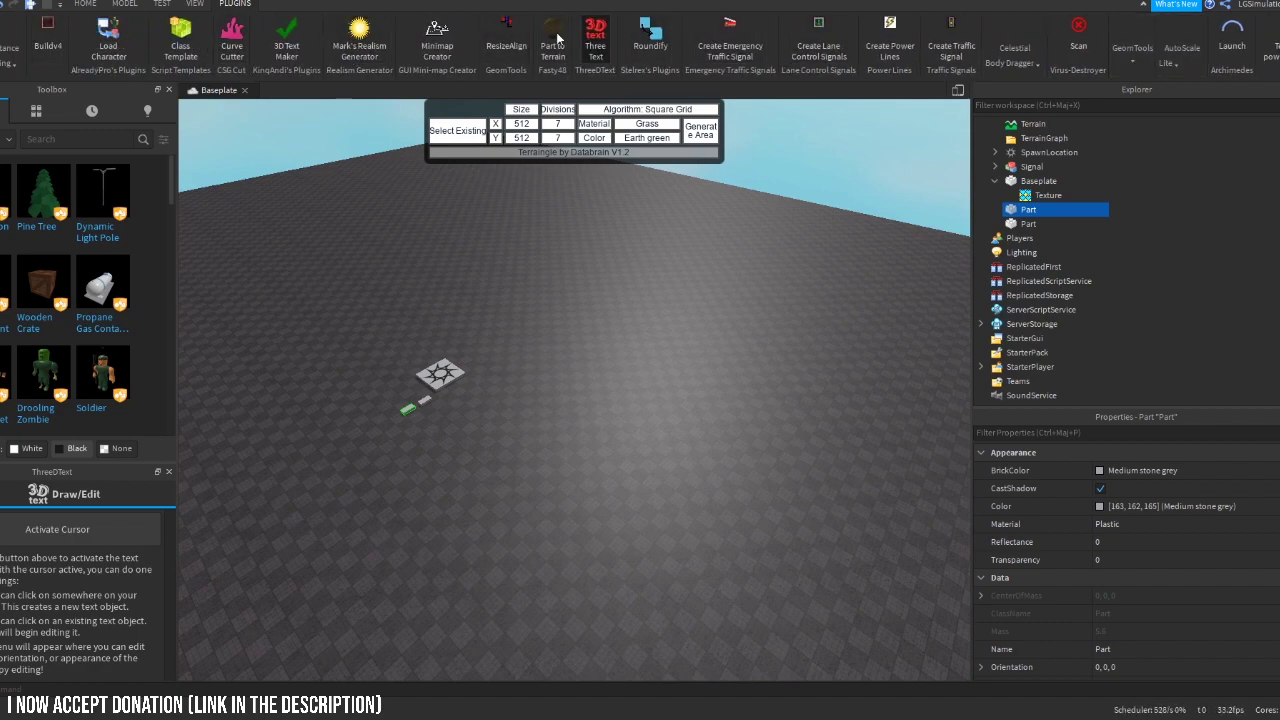
click(603, 40)
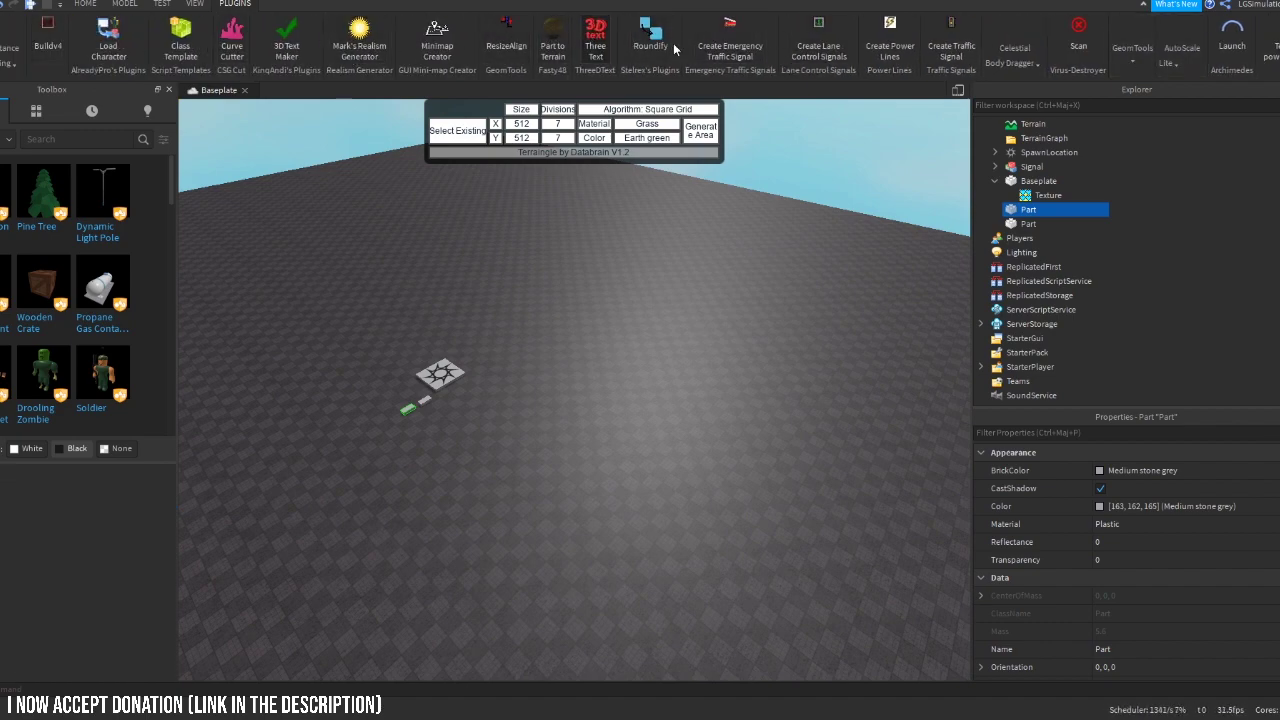
- Create 3D letters reading "Text" in Font 1 along Direction X with the 3D Text Maker, and close it
click(290, 45)
click(540, 462)
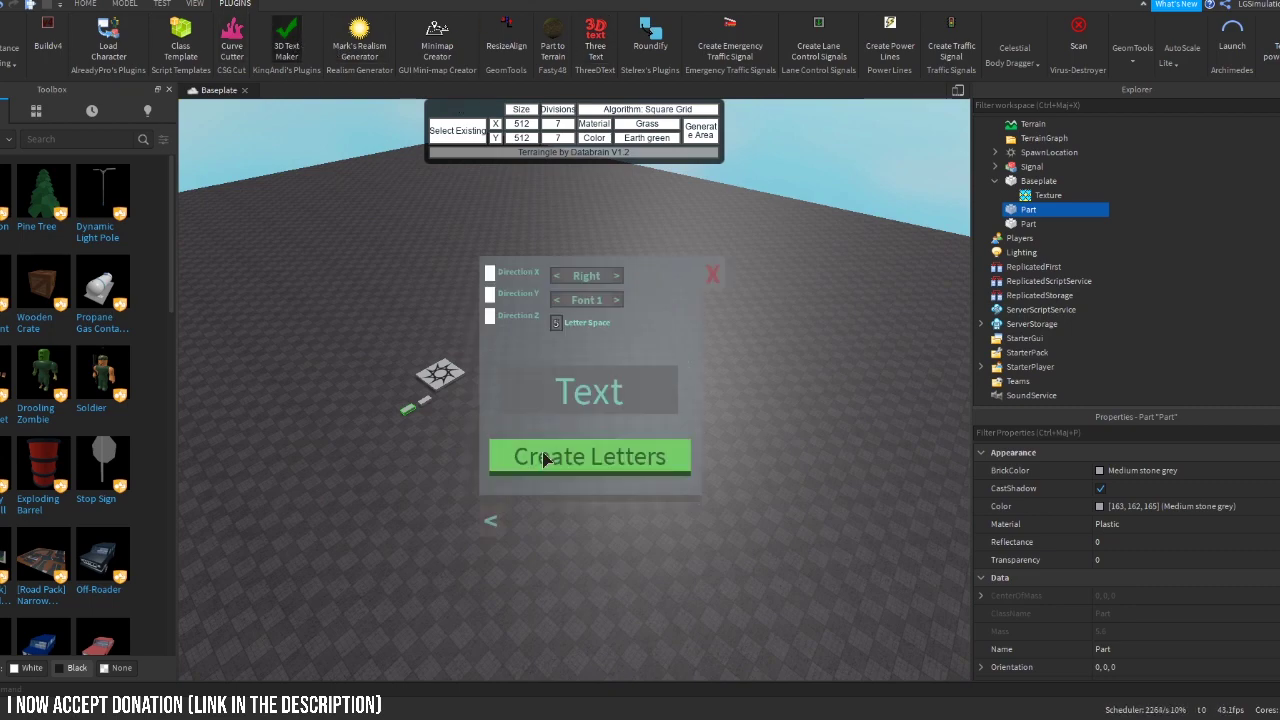
click(597, 452)
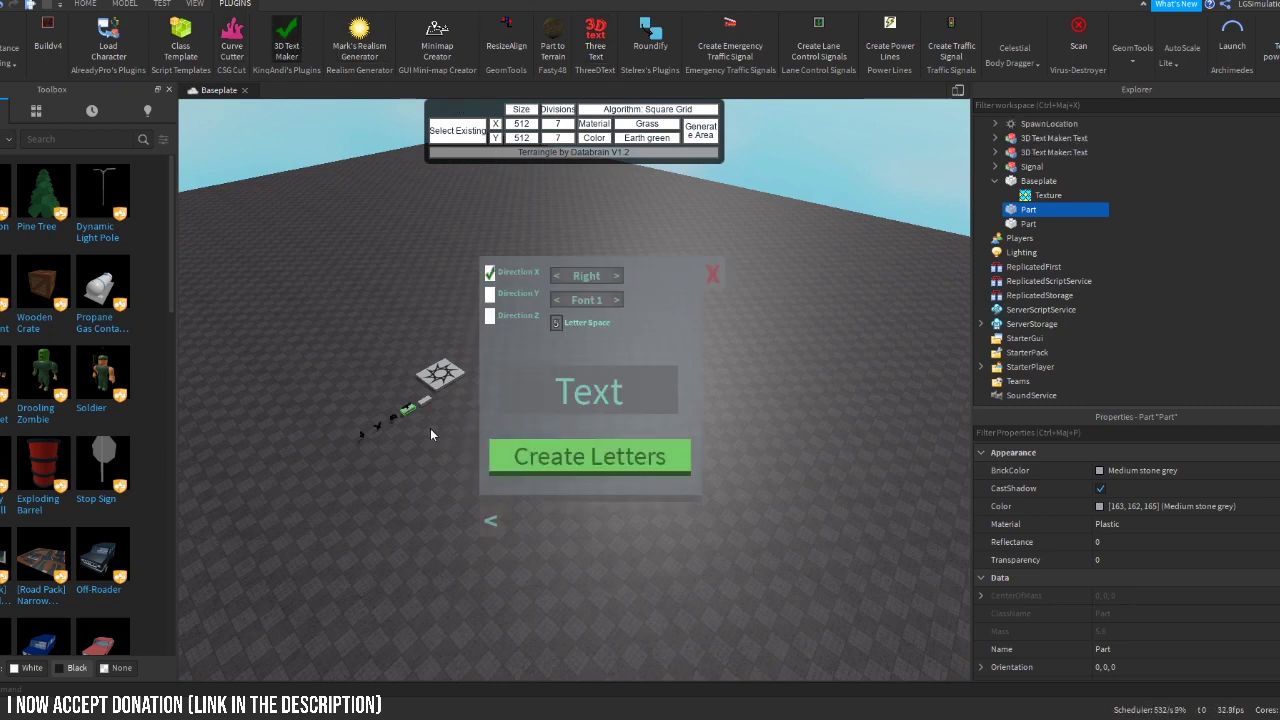
click(712, 274)
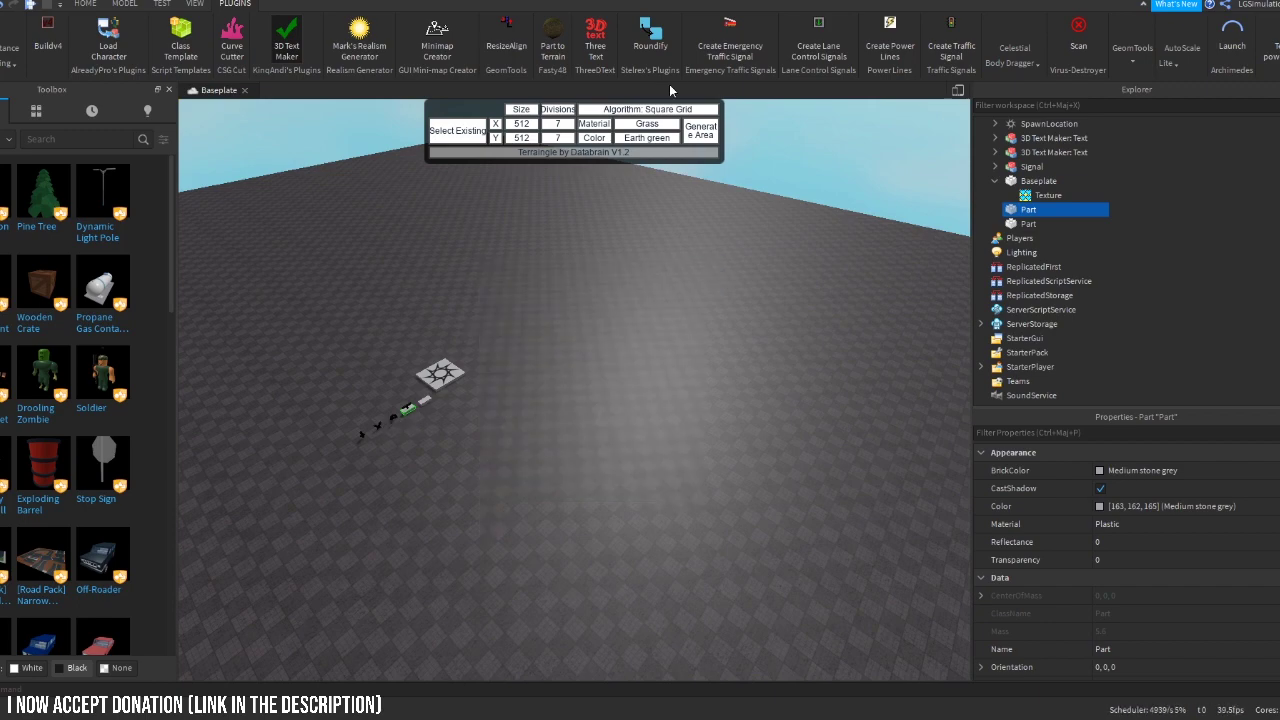
- Activate the ThreeDText cursor and place a new sample text object on the baseplate beside the spawn location
click(596, 42)
click(66, 530)
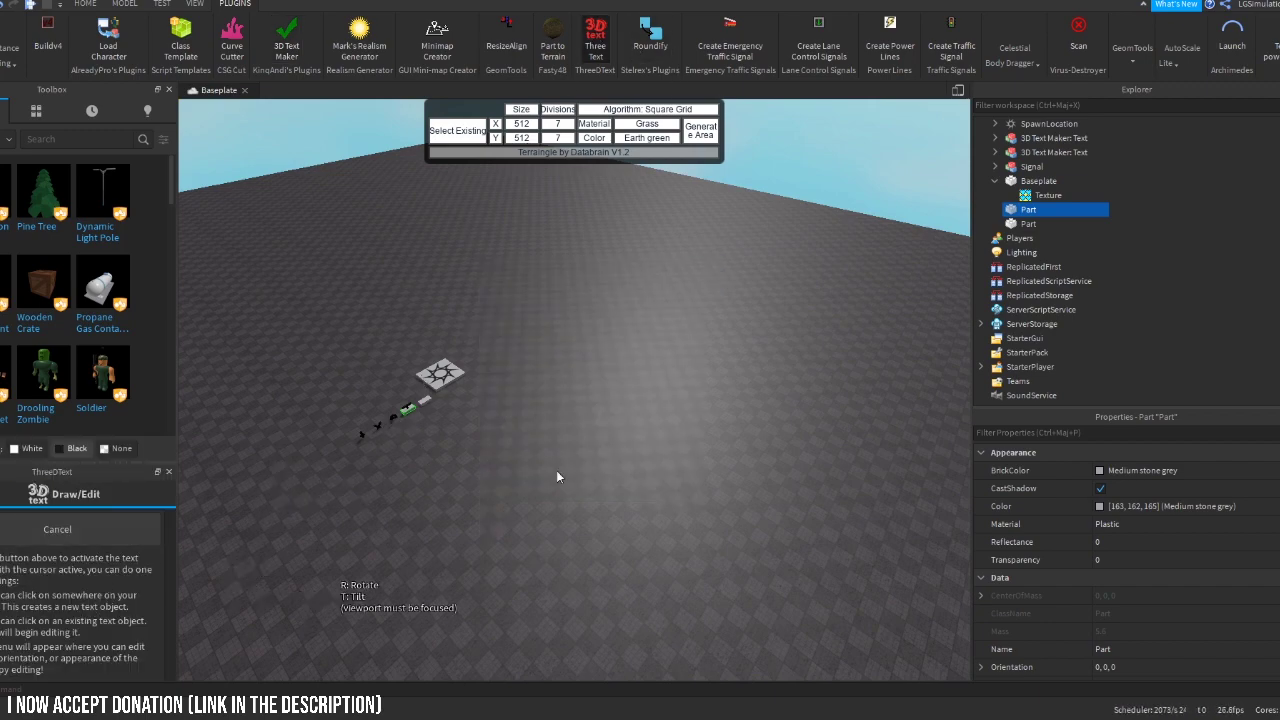
mouse_move(553, 457)
right_down()
mouse_move(693, 395)
mouse_move(566, 457)
right_up()
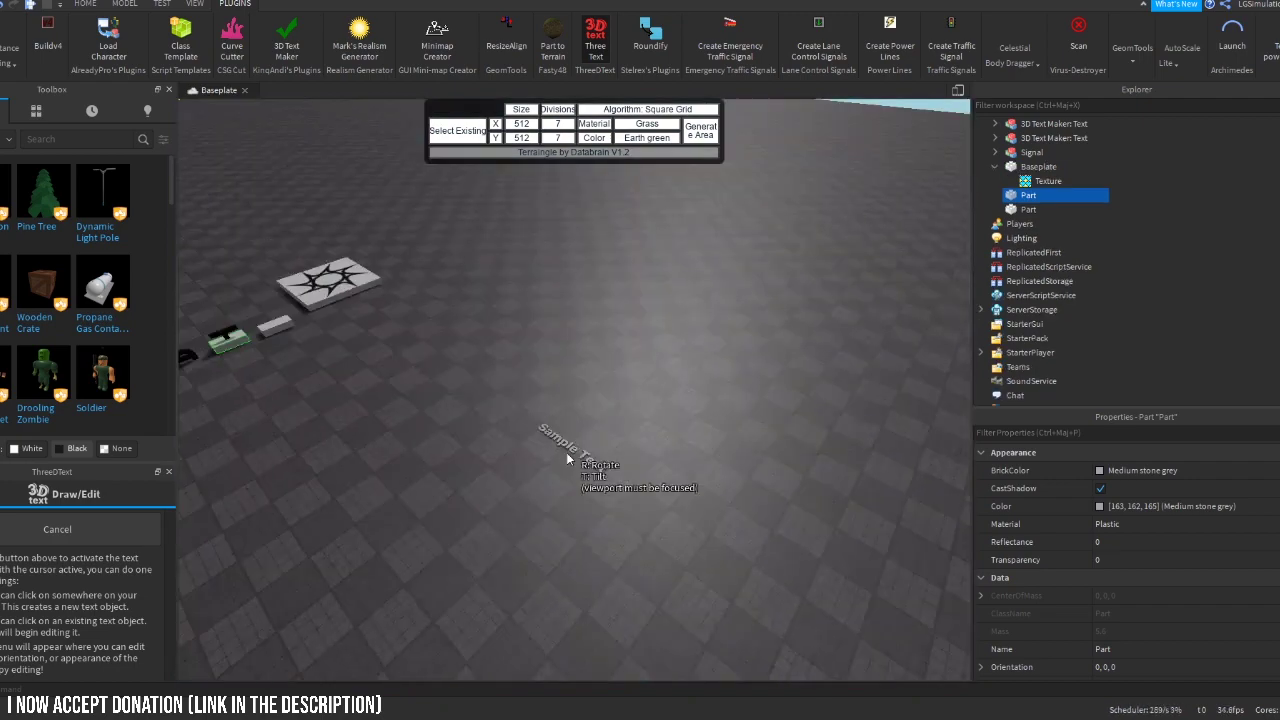
click(493, 394)
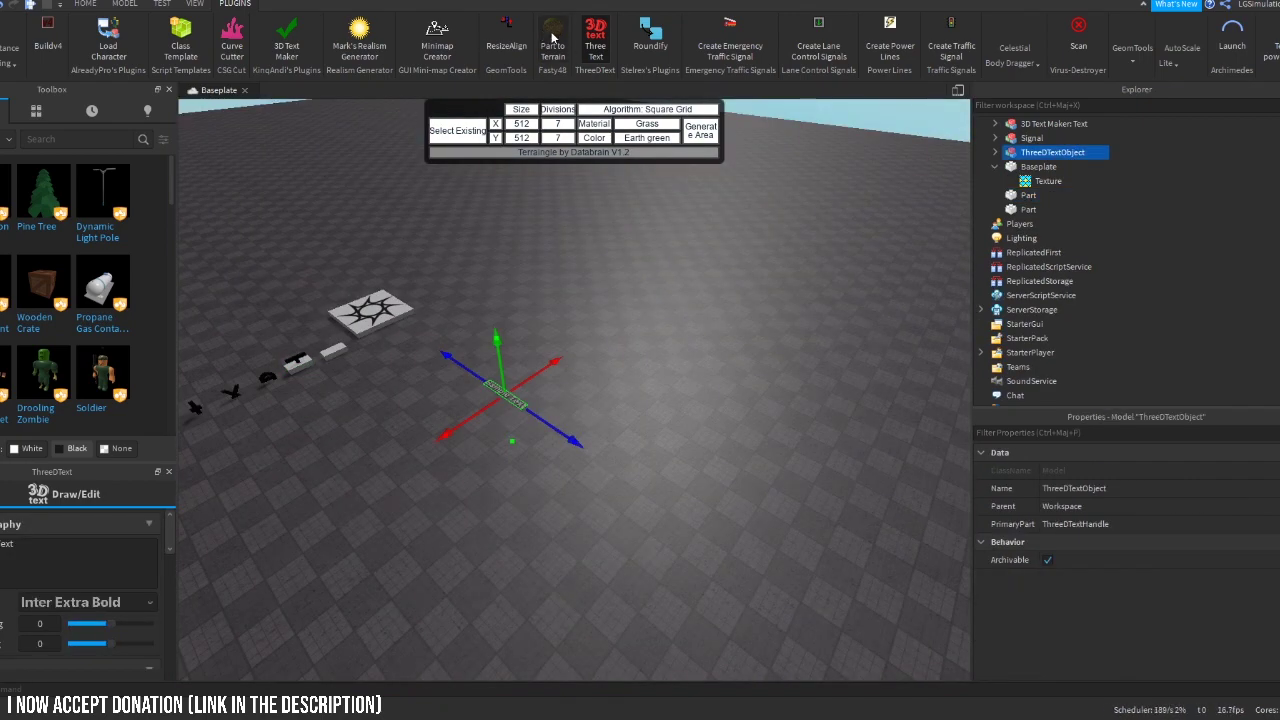
- Try to convert the baseplate to terrain with the Part to Terrain plugin, and close its materials window
click(552, 40)
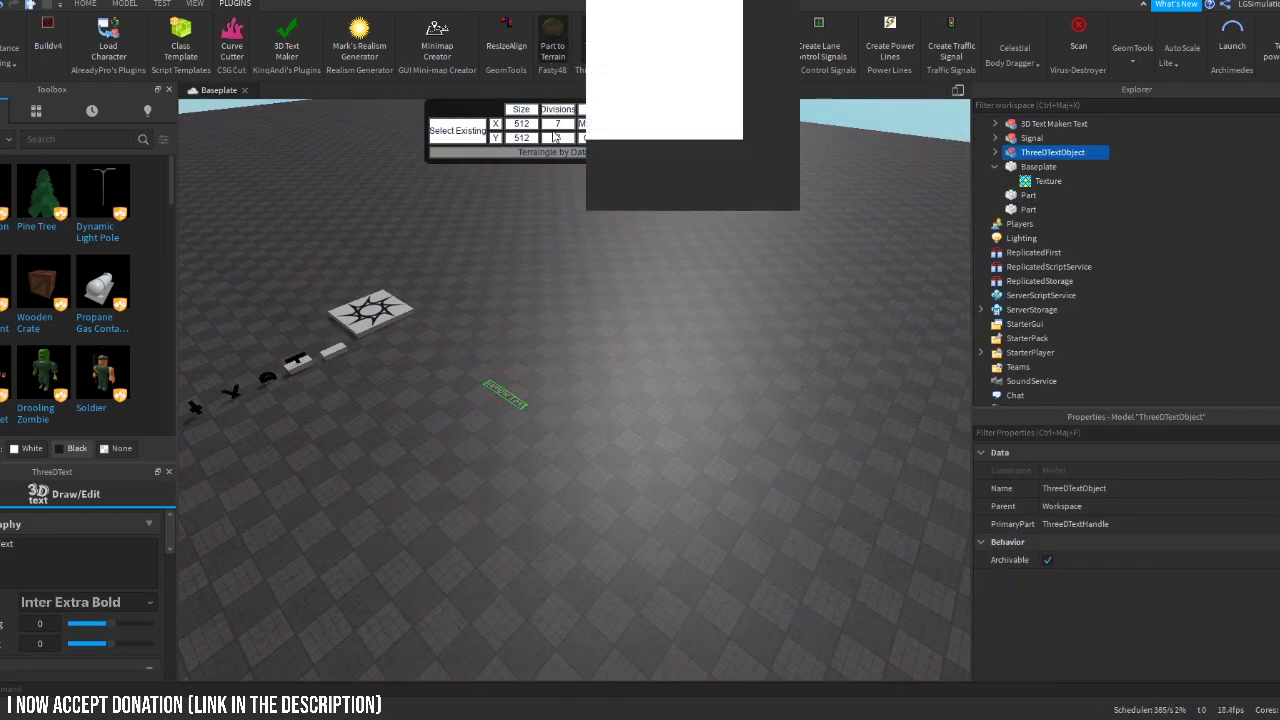
click(664, 305)
scroll(672, 337, down, 3)
scroll(672, 343, down, 3)
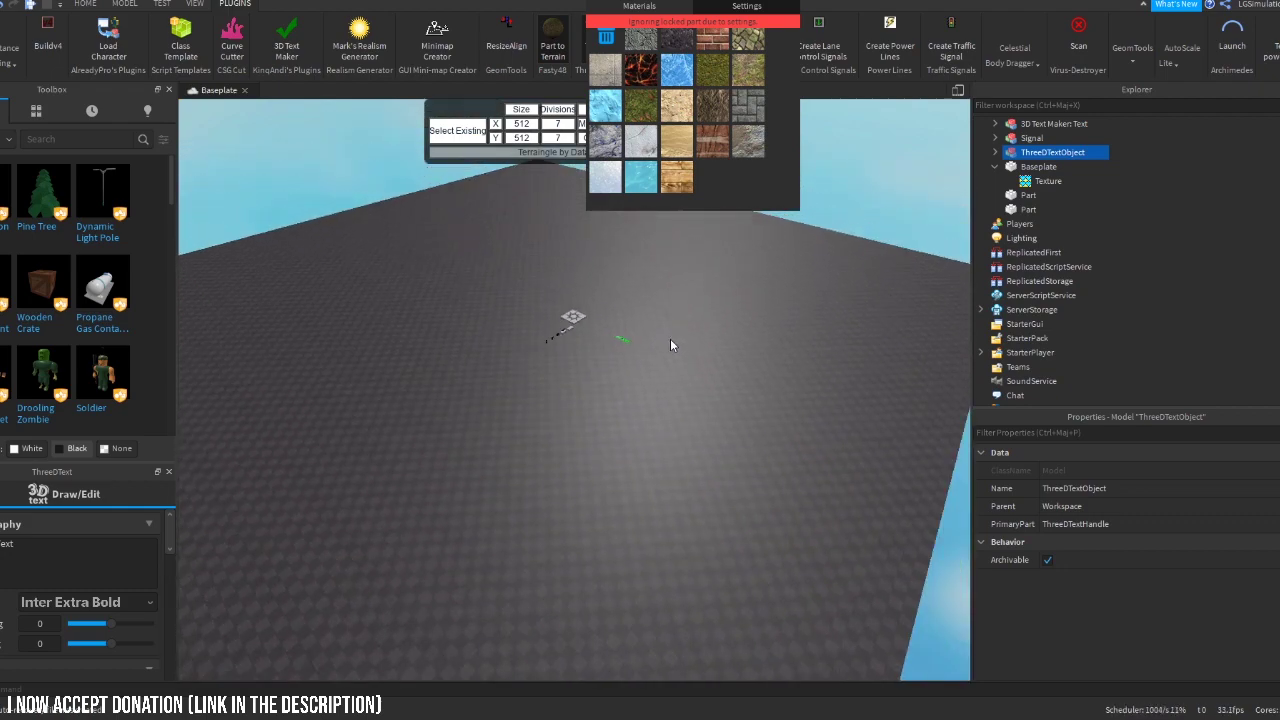
click(784, 2)
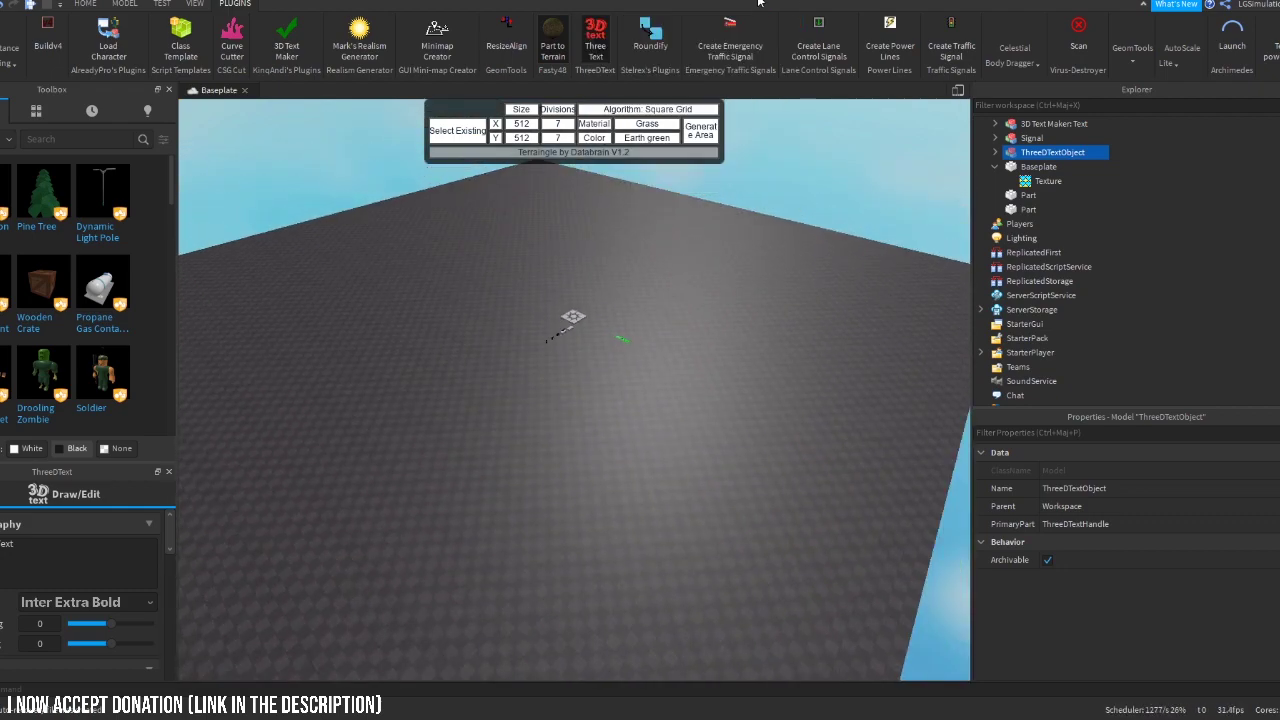
- Extend the block beneath the black 3D letter to meet the neighbouring block using ResizeAlign's OuterTouch method
click(506, 45)
scroll(556, 358, up, 3)
scroll(578, 330, up, 6)
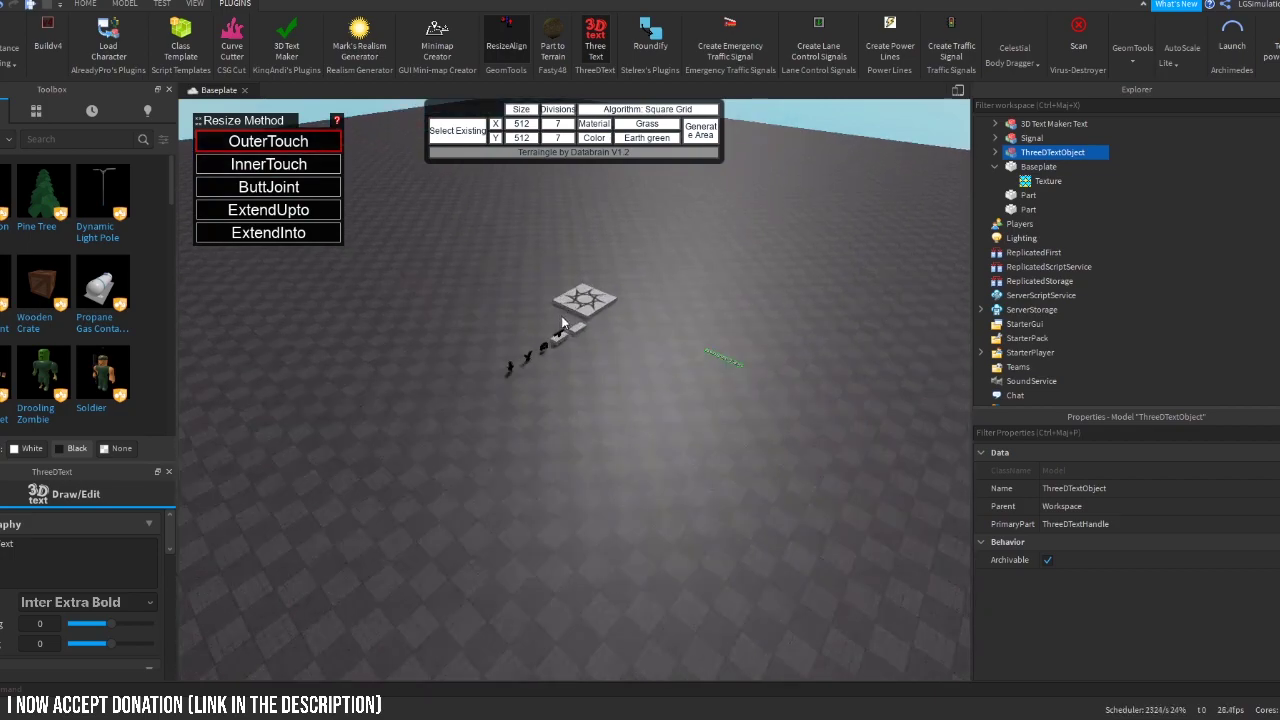
scroll(576, 355, down, 5)
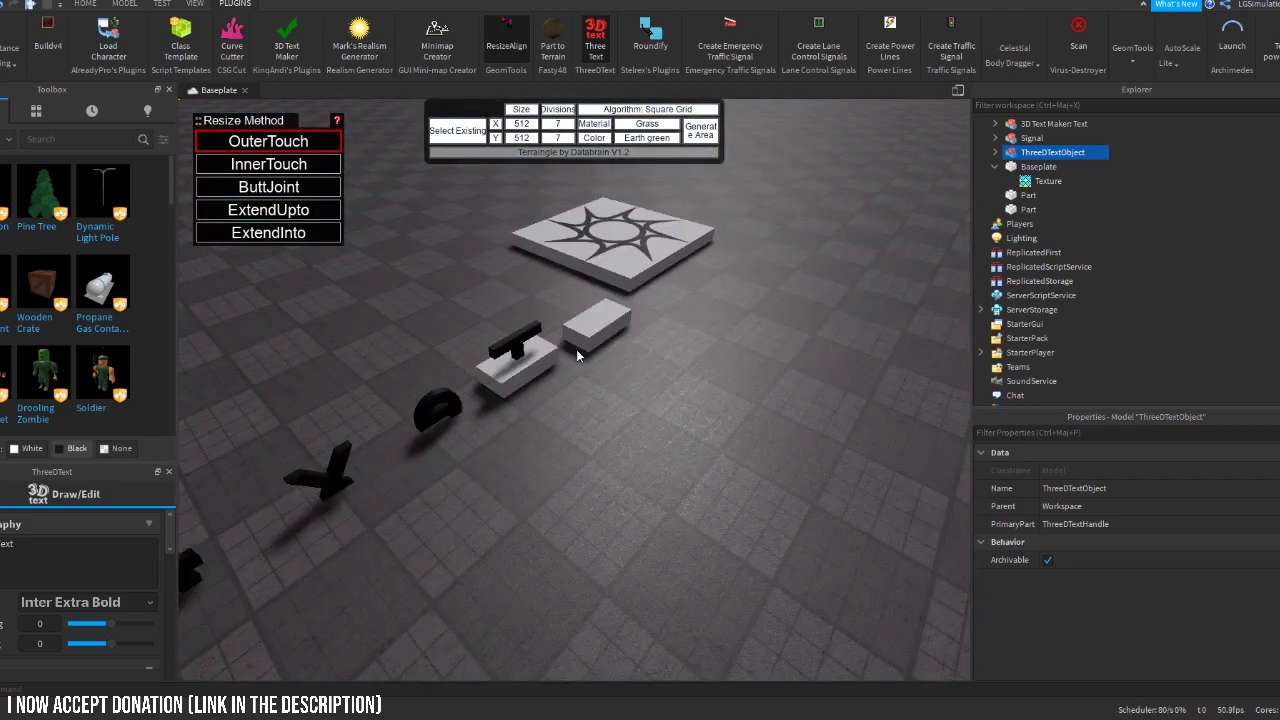
scroll(576, 355, up, 4)
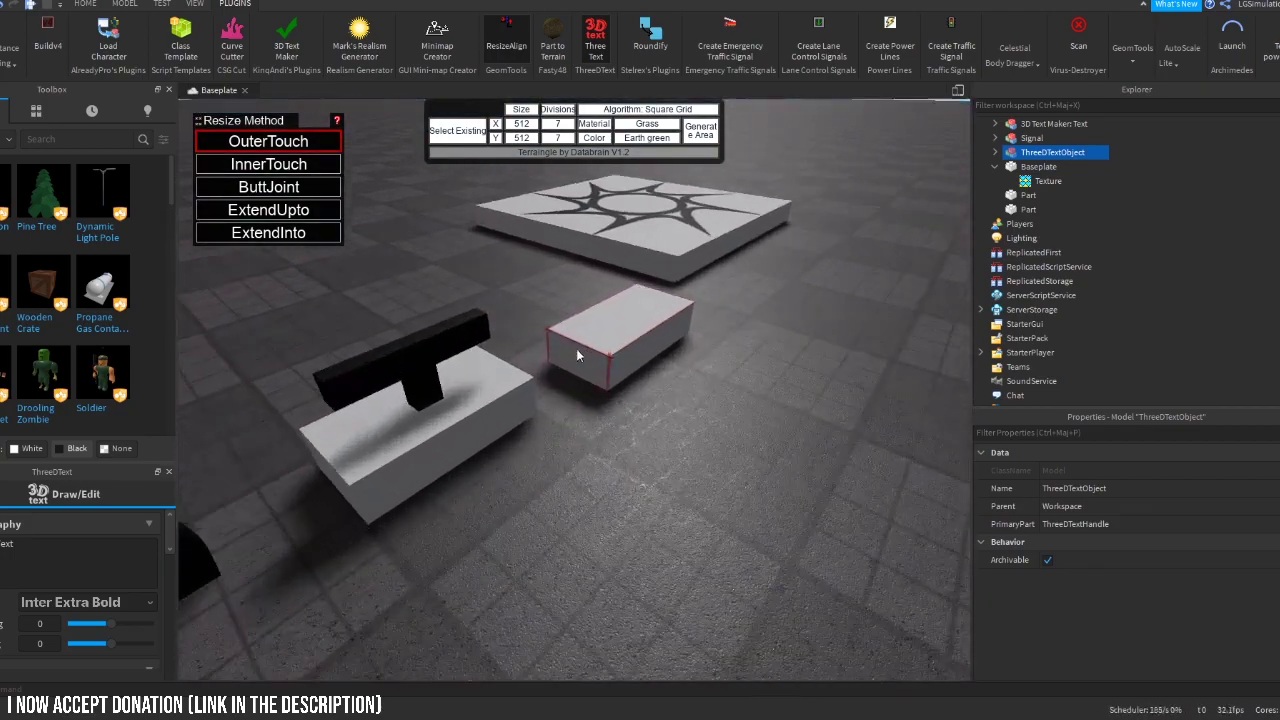
scroll(577, 355, up, 5)
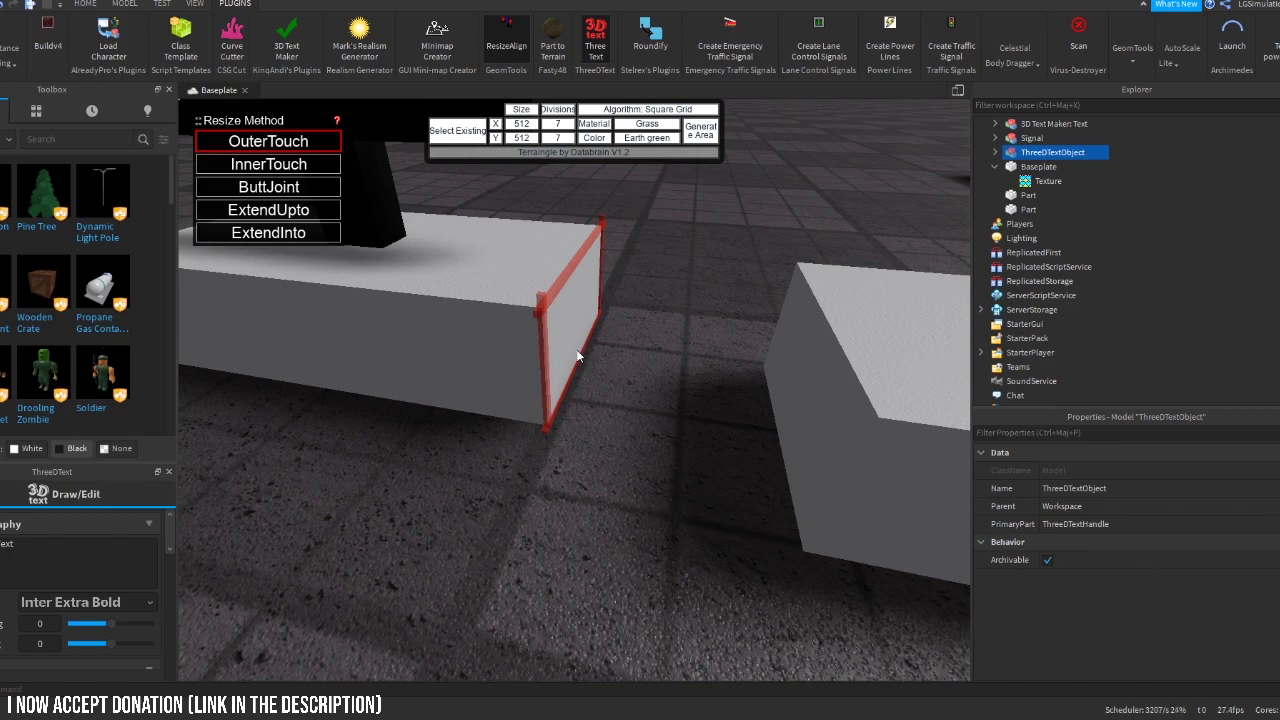
click(576, 300)
click(800, 370)
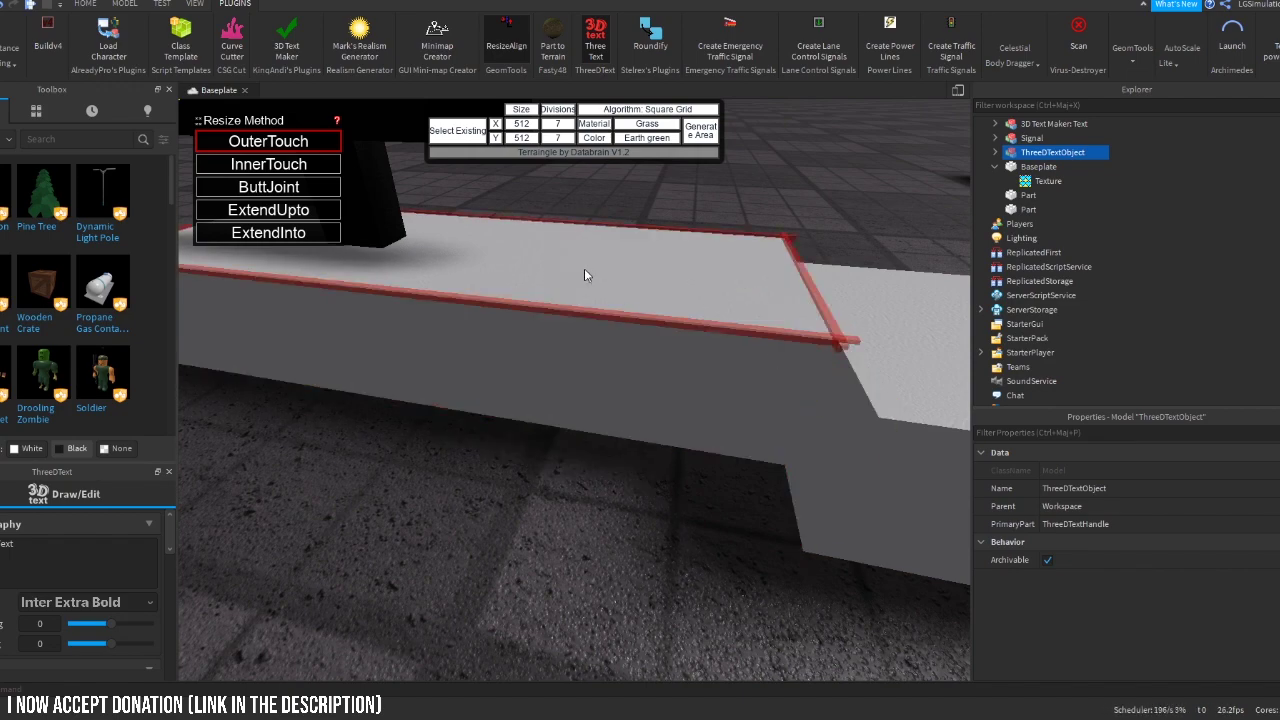
- Examine the two joined blocks from above and undo the ResizeAlign extension
right_drag(585, 271, 504, 242)
scroll(580, 283, down, 3)
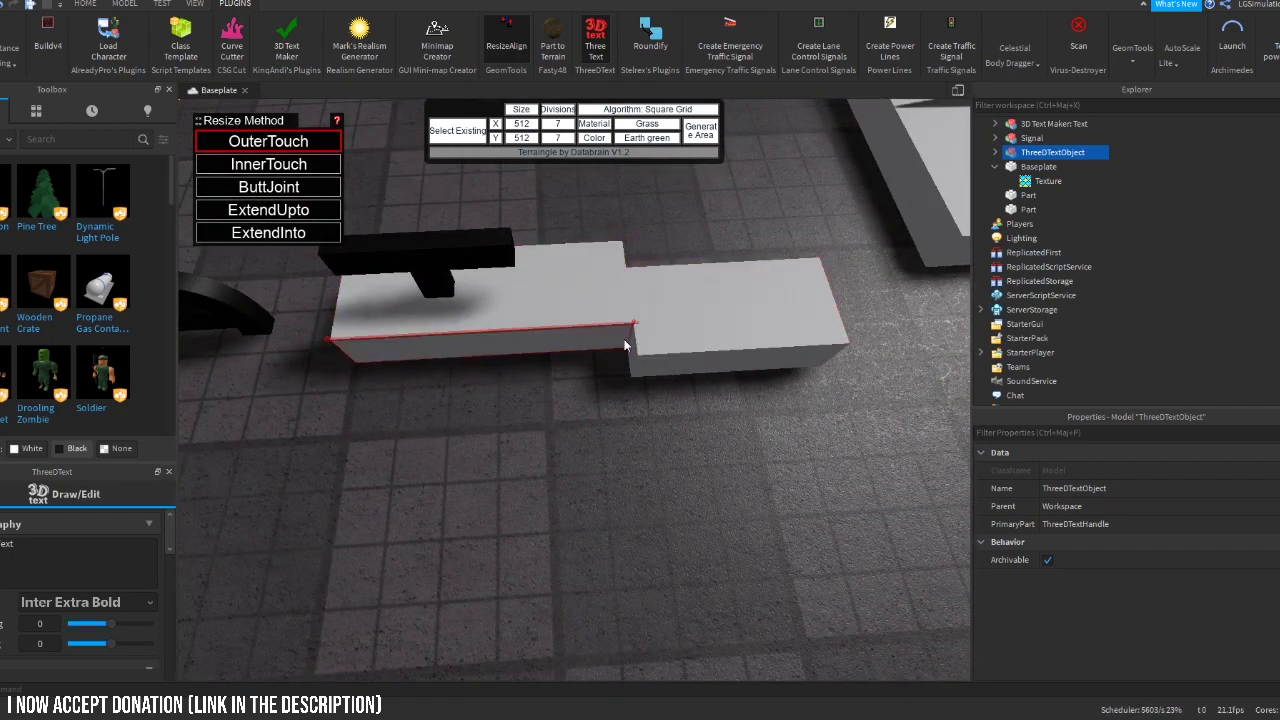
click(735, 300)
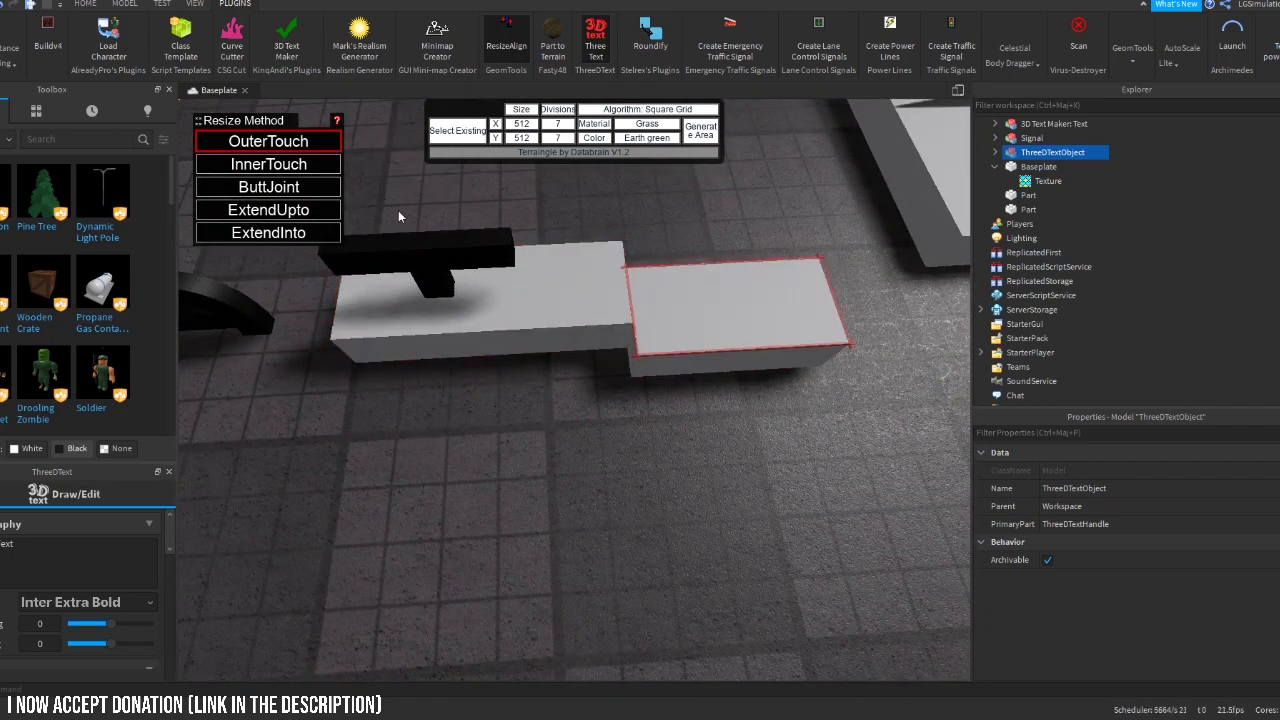
scroll(537, 280, down, 5)
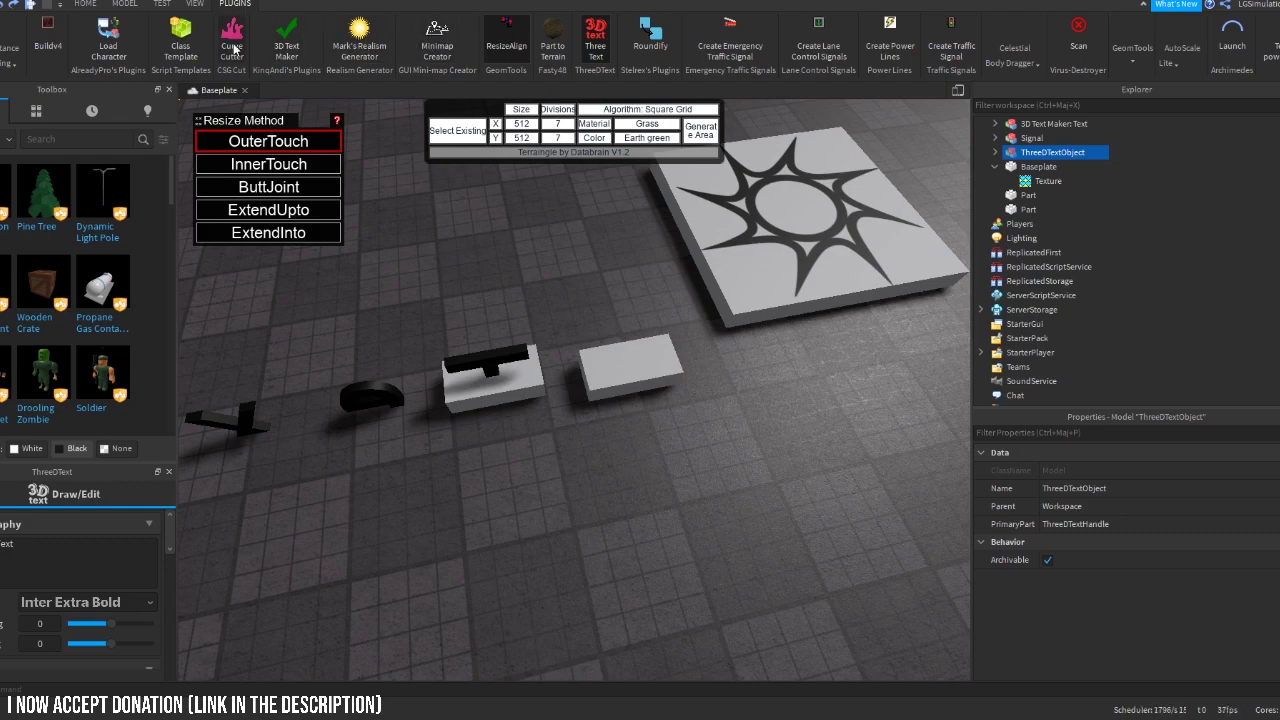
- View the Load Character plugin's spawn options, close it along with ResizeAlign, and focus on the sample text object
click(108, 45)
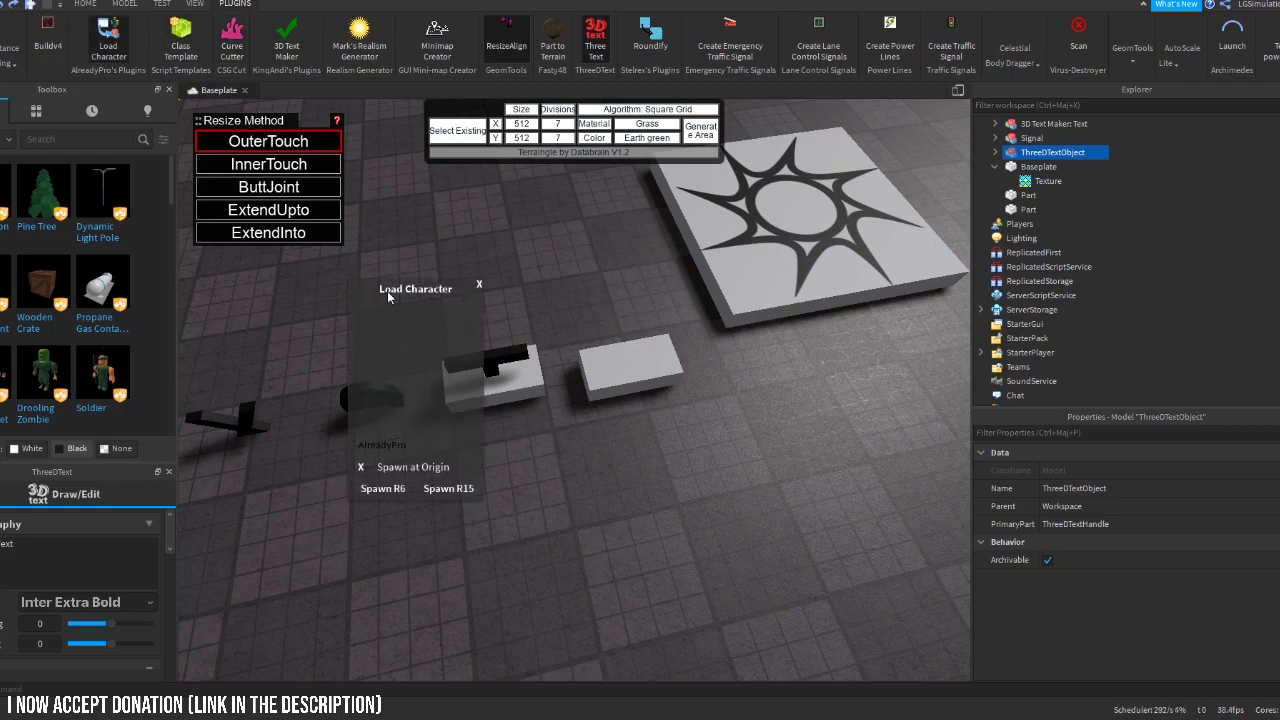
scroll(579, 349, up, 2)
right_drag(580, 345, 566, 349)
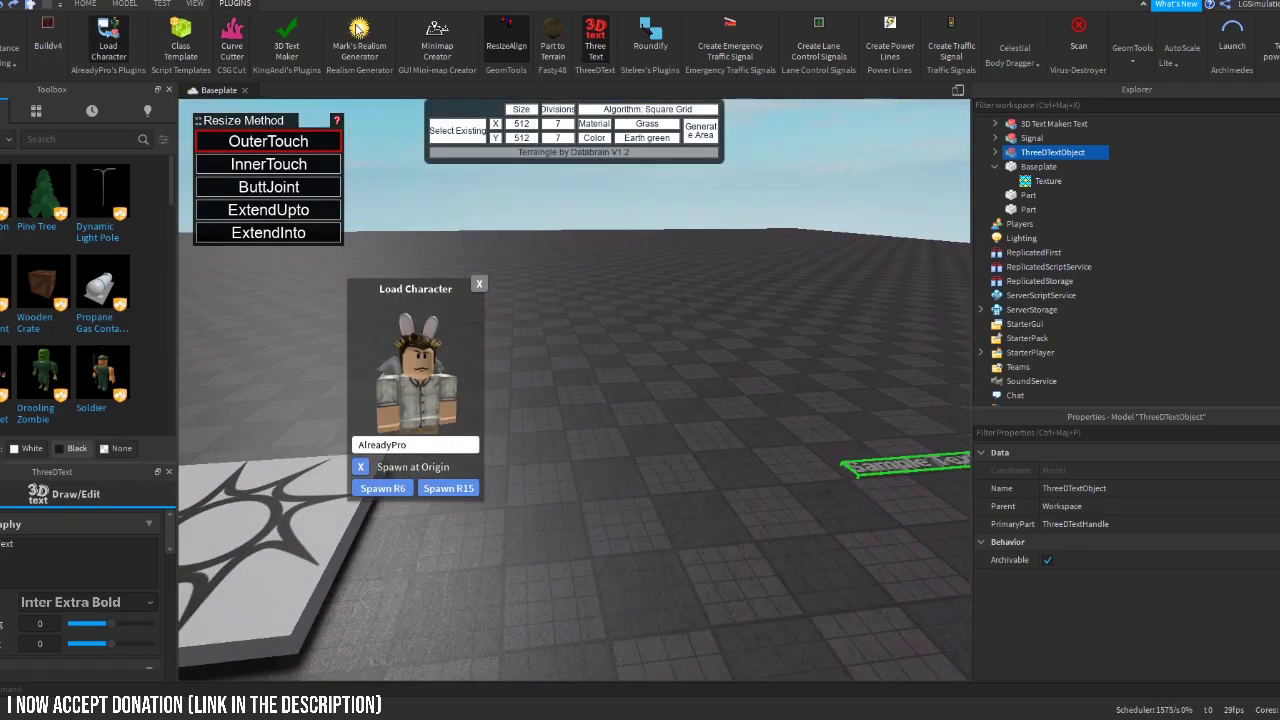
click(506, 45)
right_drag(470, 308, 519, 336)
click(479, 284)
right_drag(429, 300, 425, 298)
key(f)
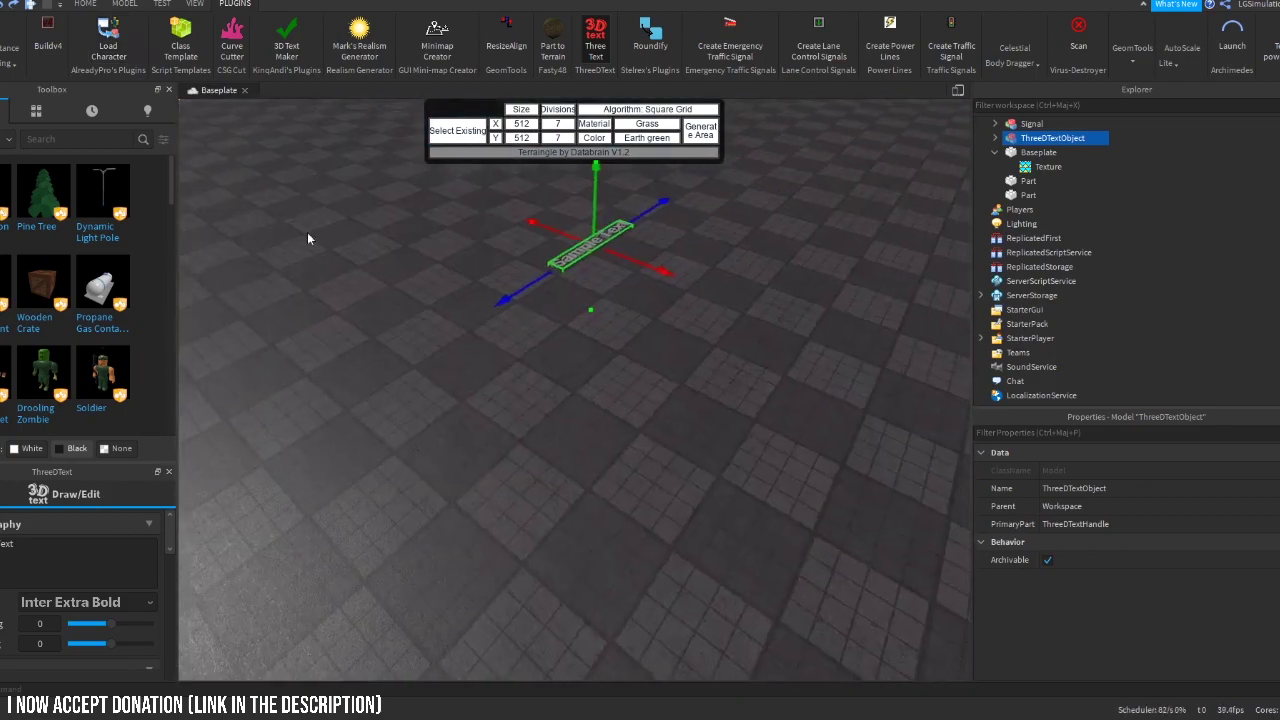
- Open Buildv4, view its tool palette and the instructions for placing blocks, and close the plugin
click(49, 47)
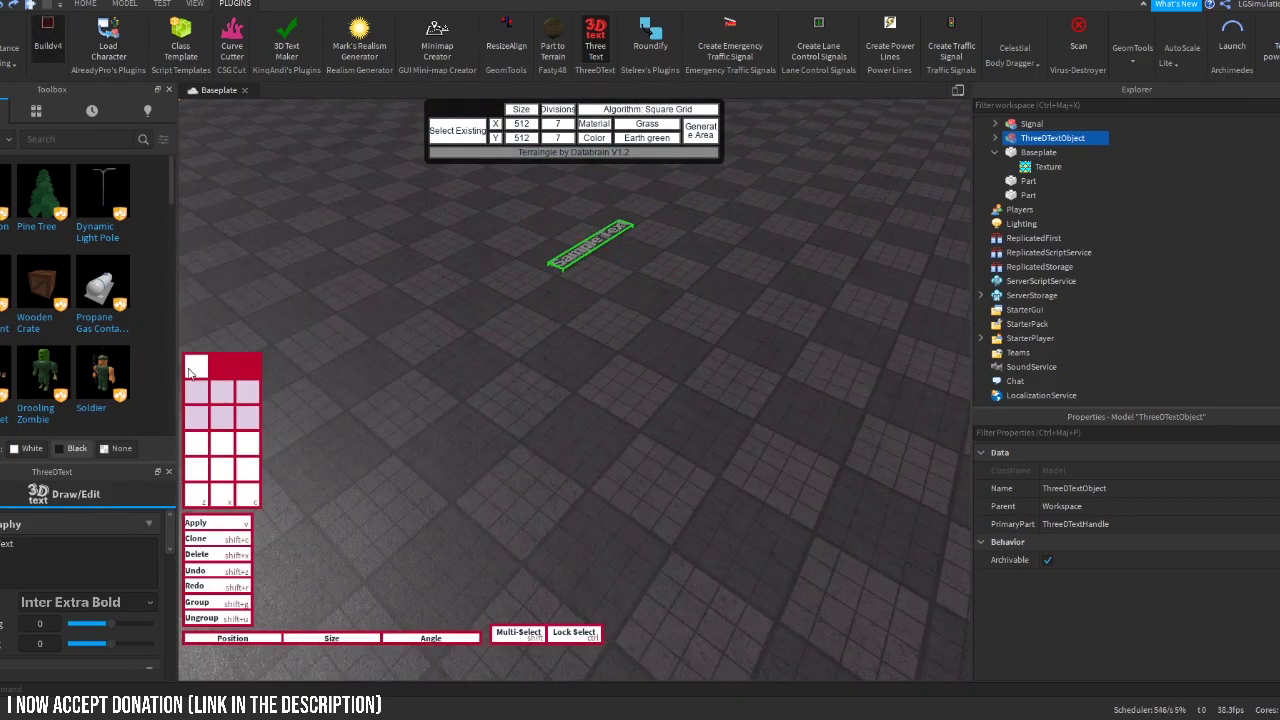
right_drag(498, 386, 509, 308)
right_drag(331, 376, 250, 340)
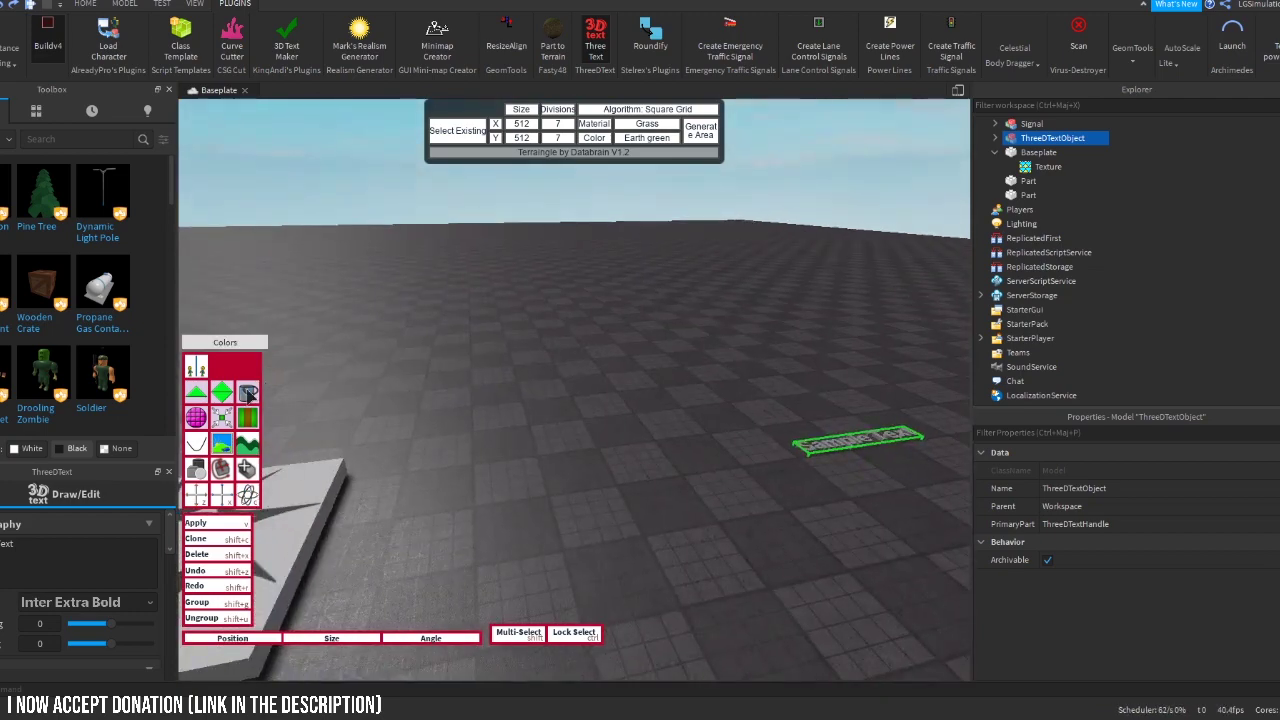
click(222, 393)
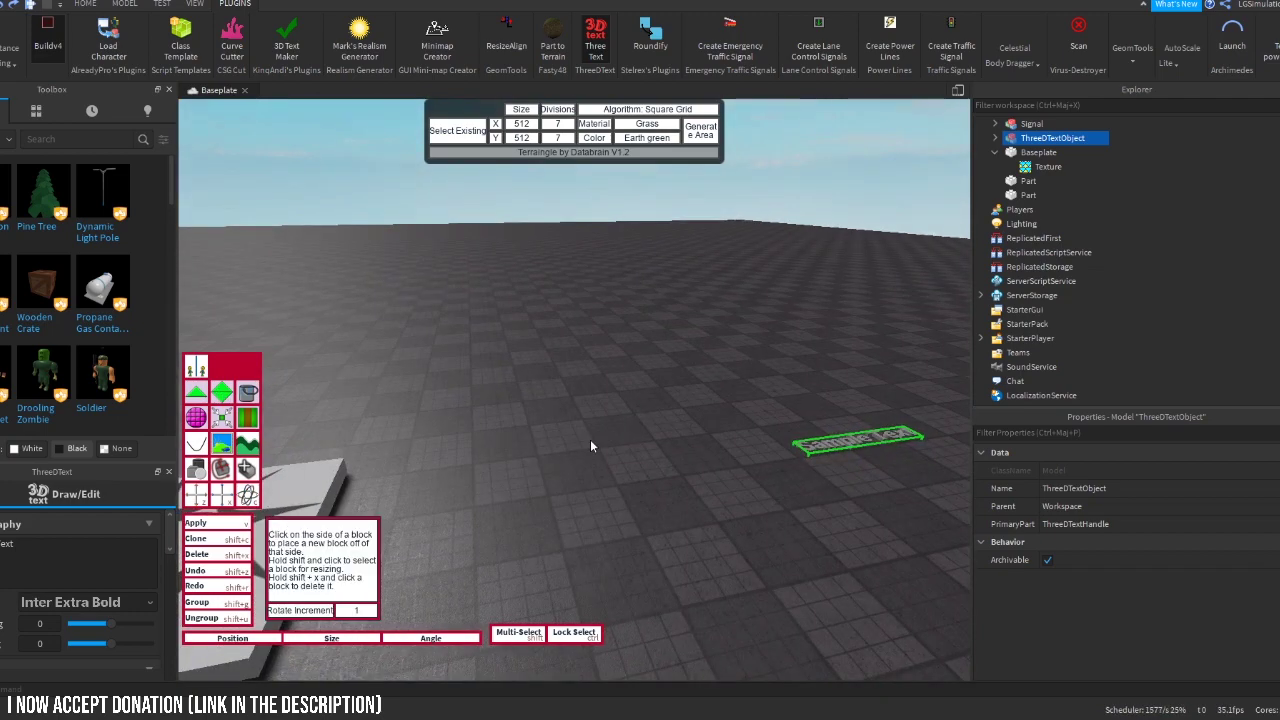
click(44, 24)
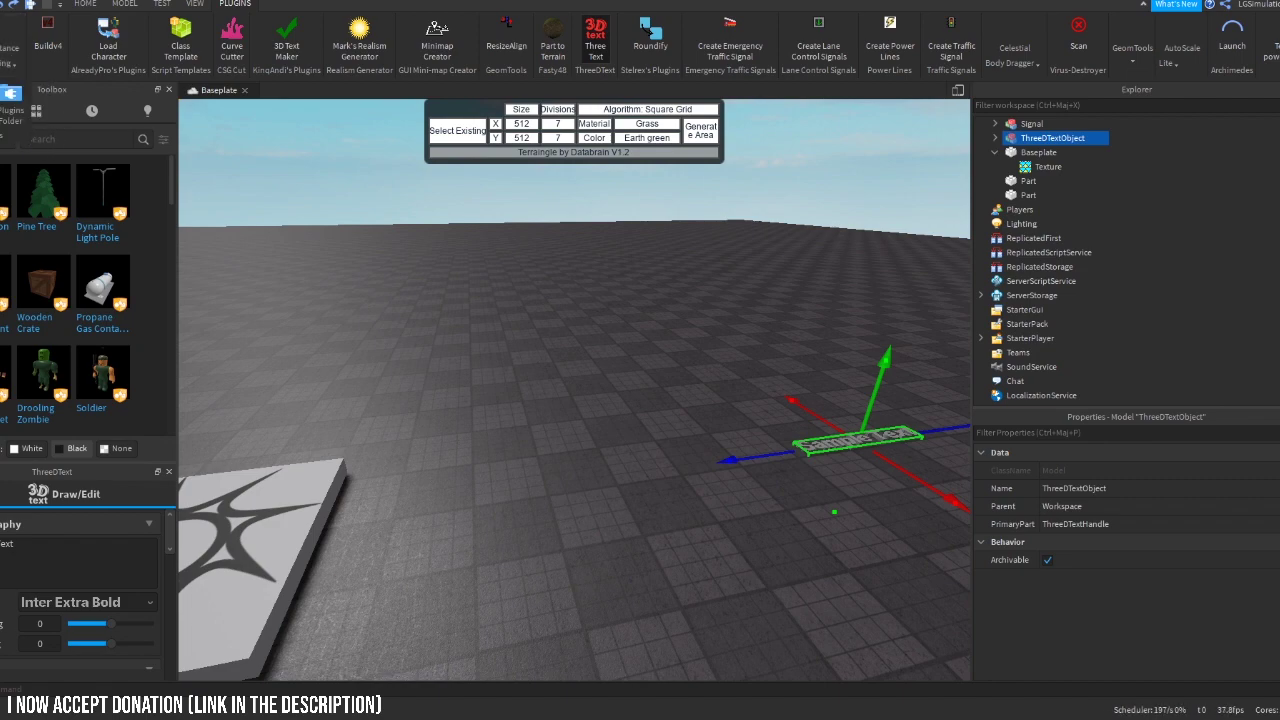
- Deselect the sample 3D text object
right_drag(431, 246, 486, 264)
click(469, 258)
key(w)
key(s)
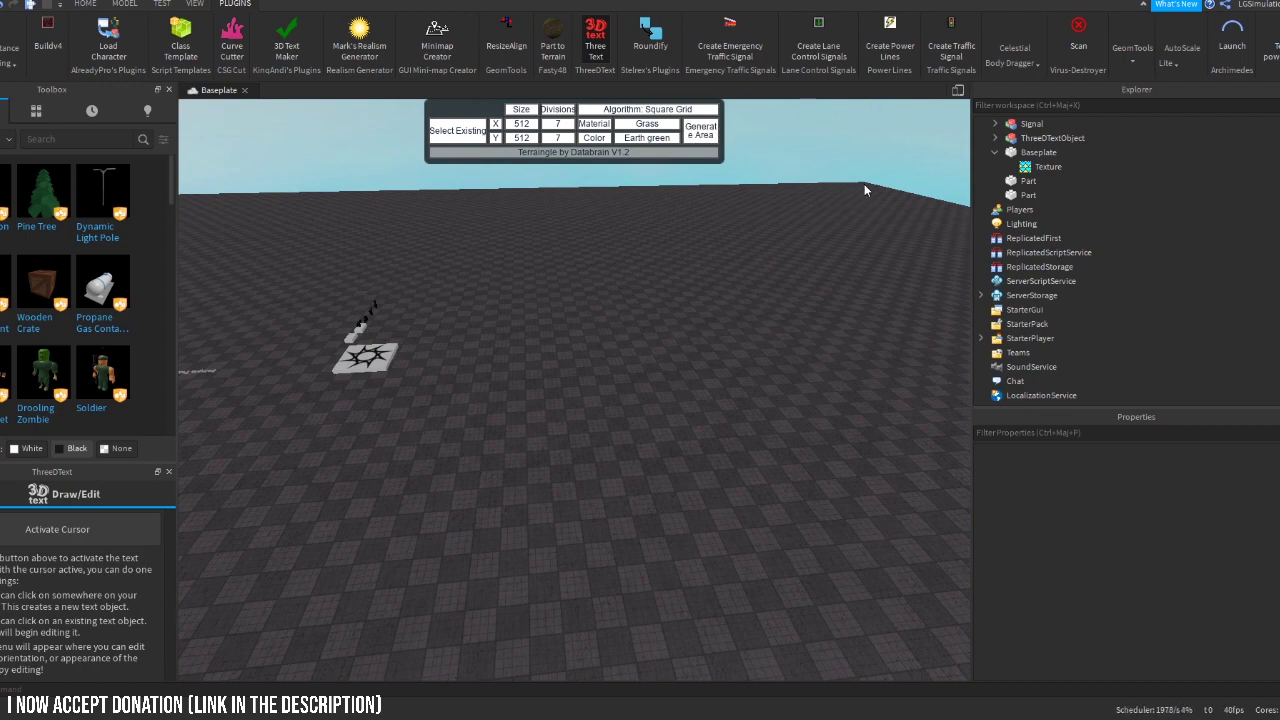
scroll(870, 186, up, 3)
scroll(868, 182, down, 4)
scroll(869, 186, up, 4)
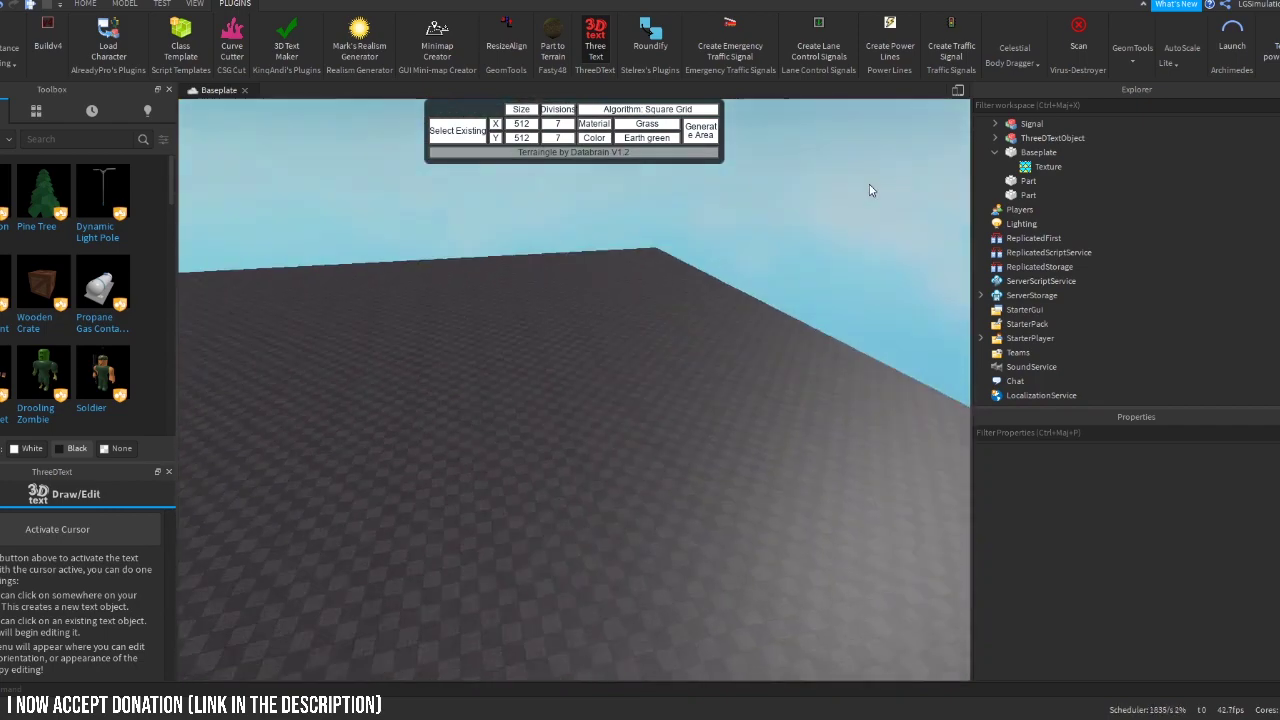
right_drag(870, 189, 870, 185)
scroll(869, 190, down, 2)
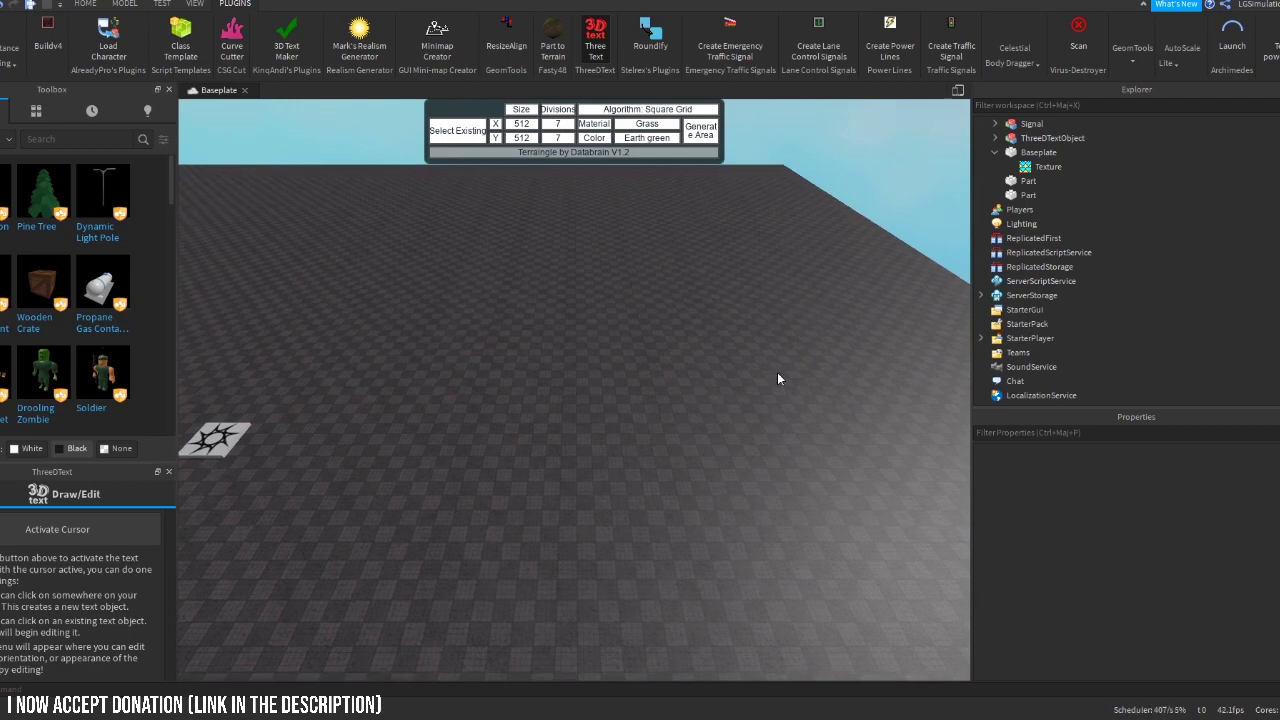
- Switch to OBS and move its window up so the recording controls are fully in view
key(alt+Tab)
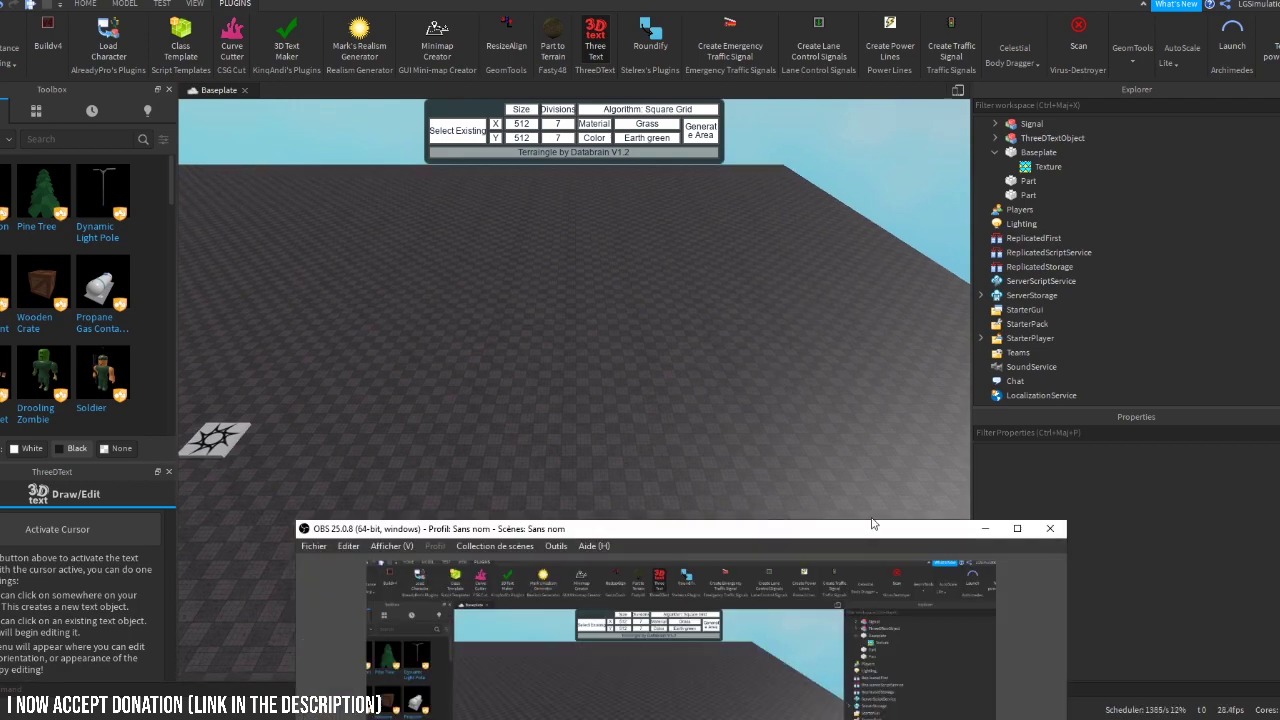
drag(872, 523, 780, 78)
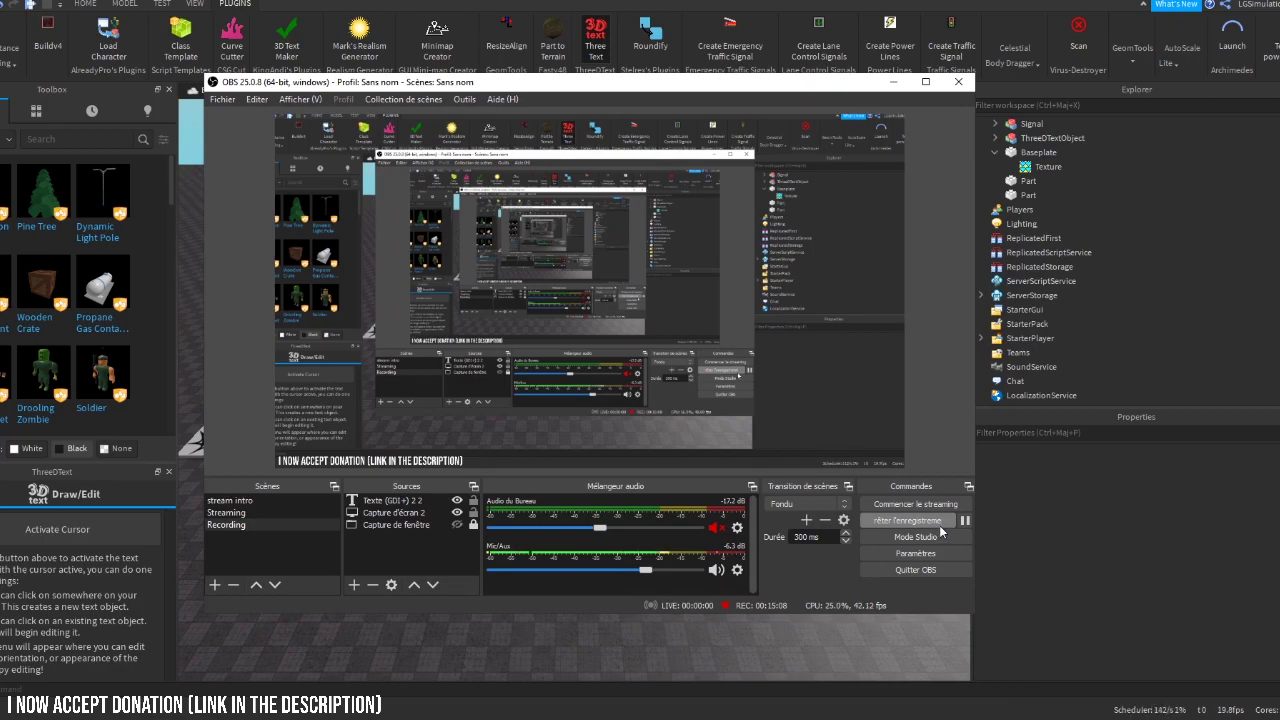